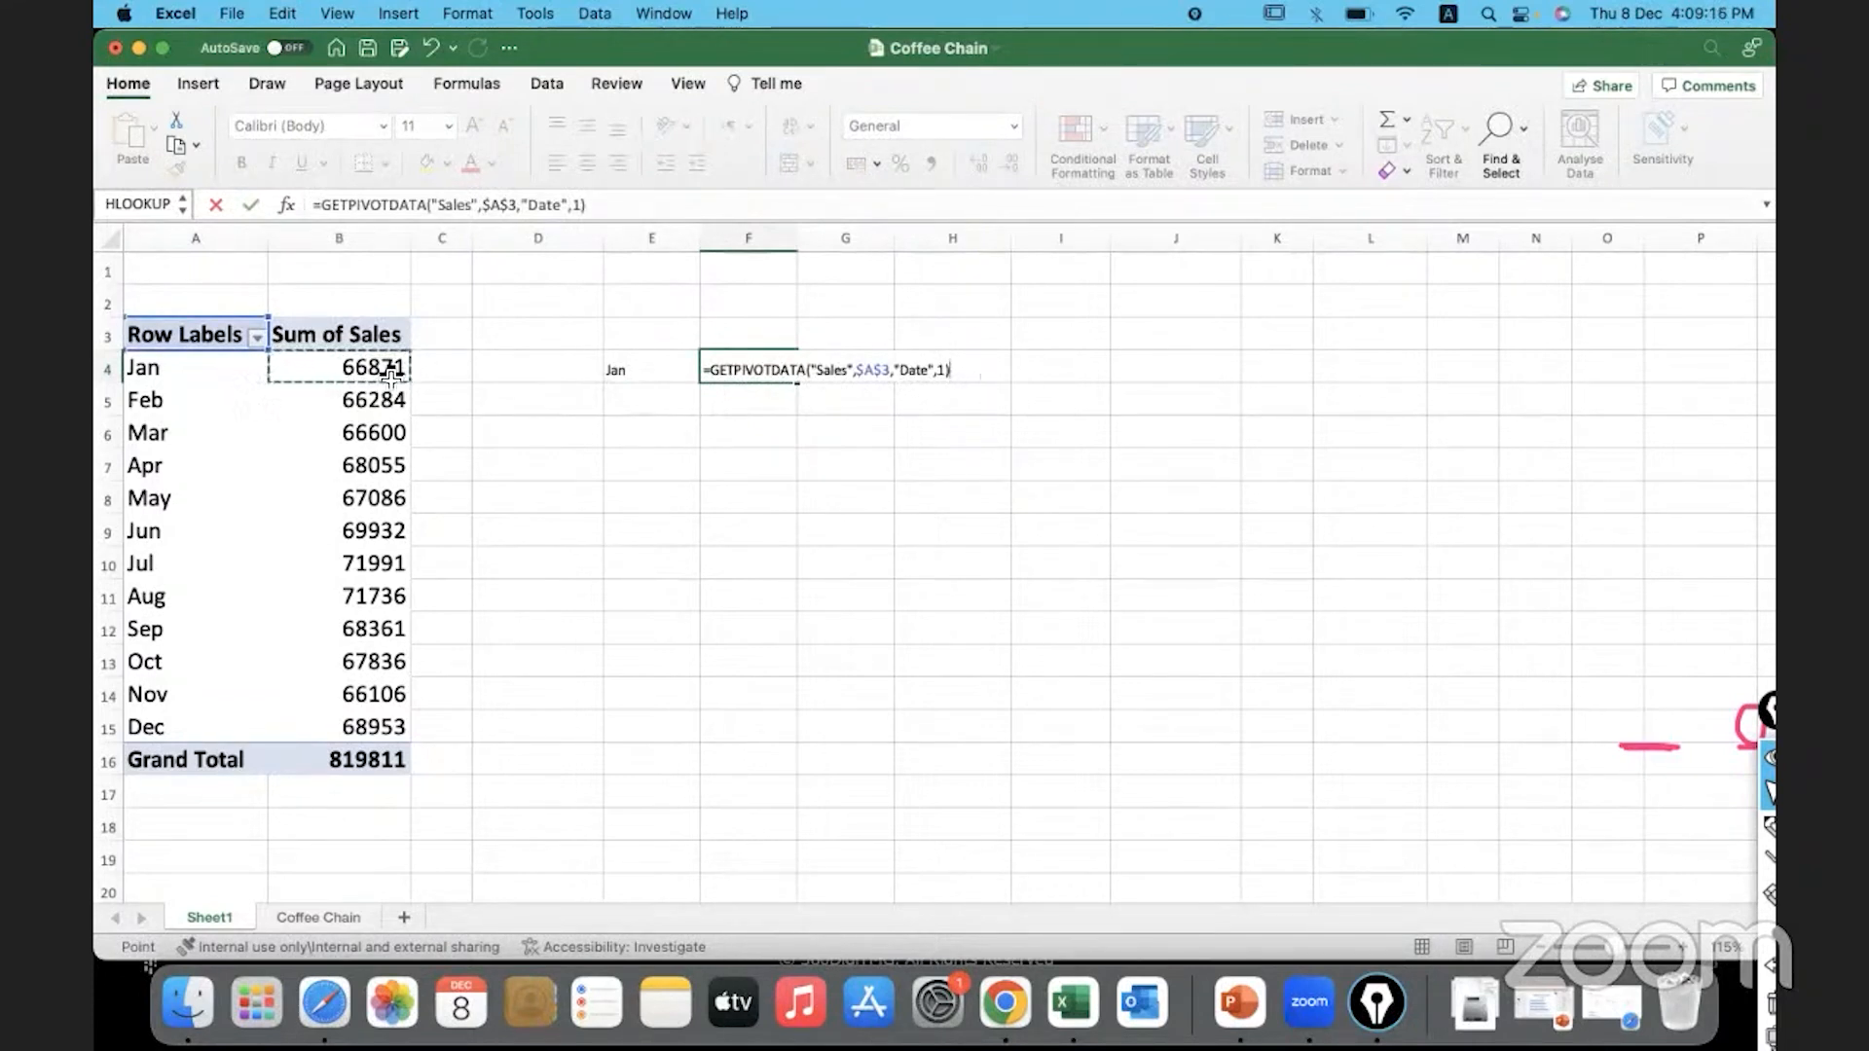
Confirm the January pivot sales formula in F4 and clear the contents of cells E4:F4
{"action": "key", "text": "Return"}
{"action": "left_click", "coordinate": [729, 370]}
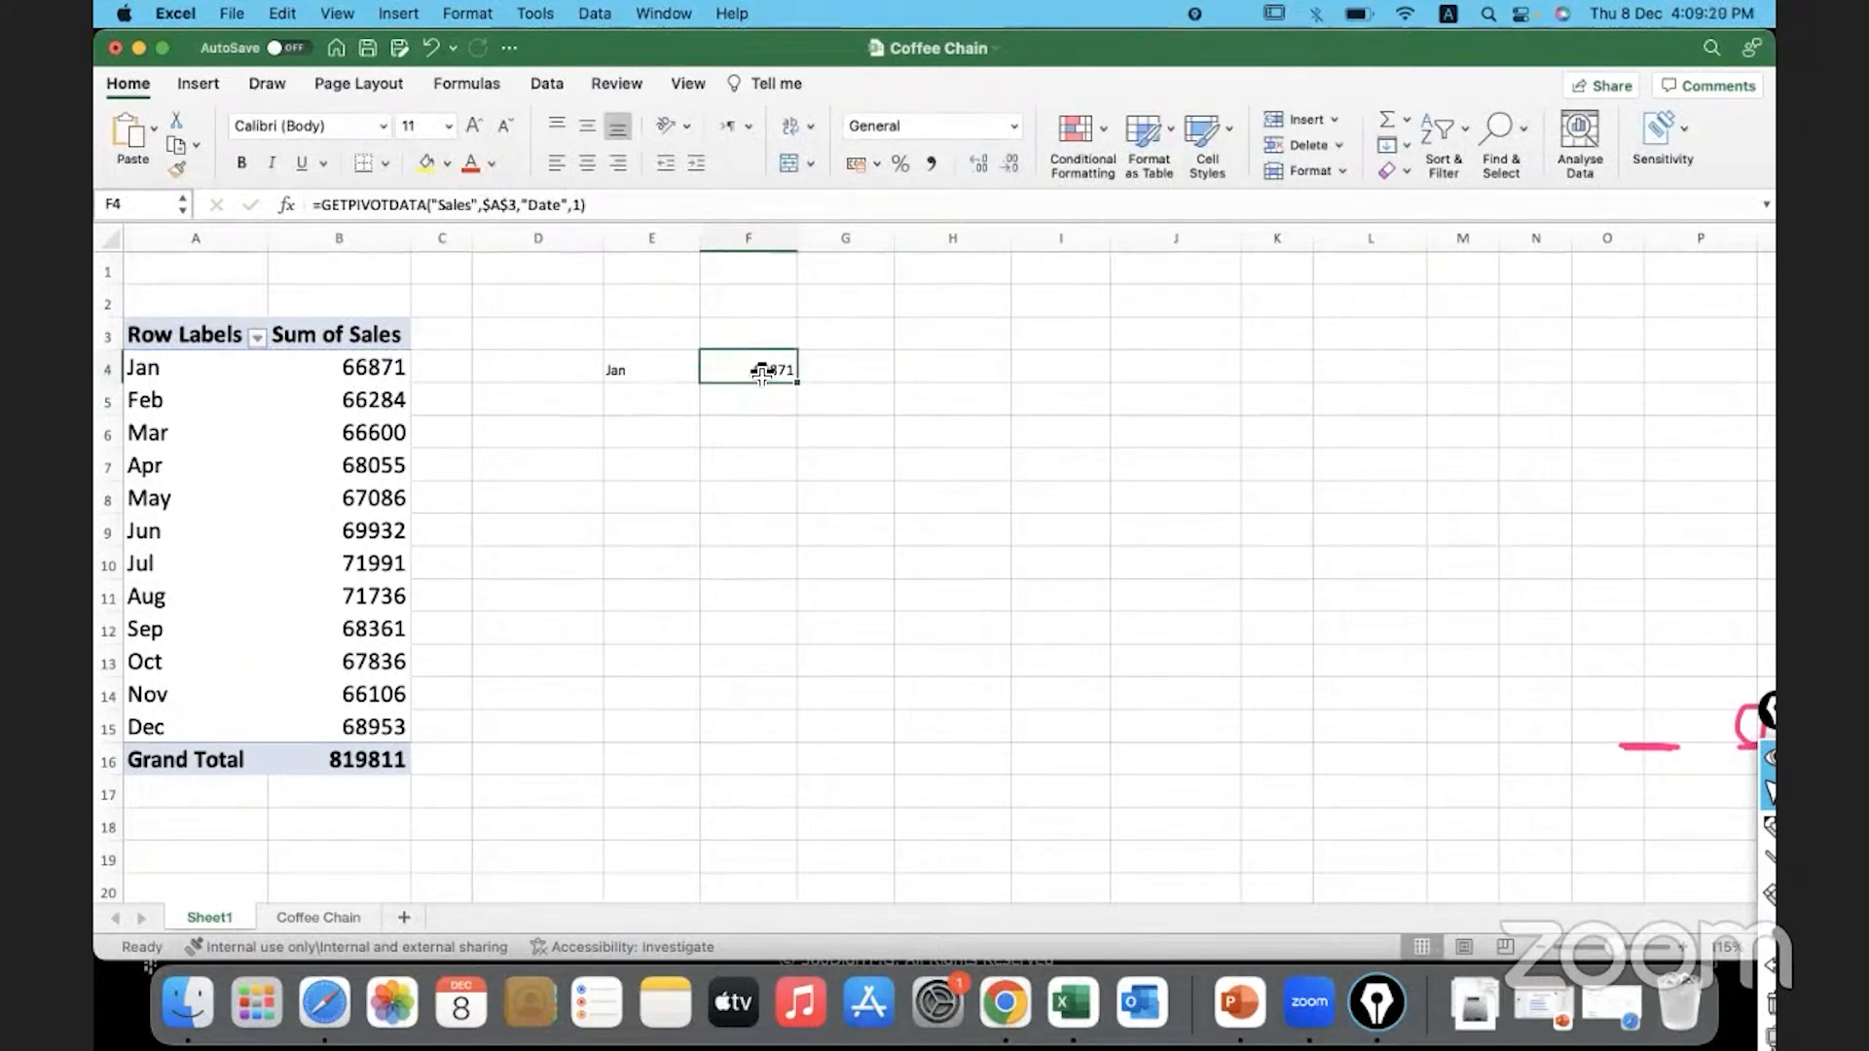
{"action": "left_click", "coordinate": [663, 379]}
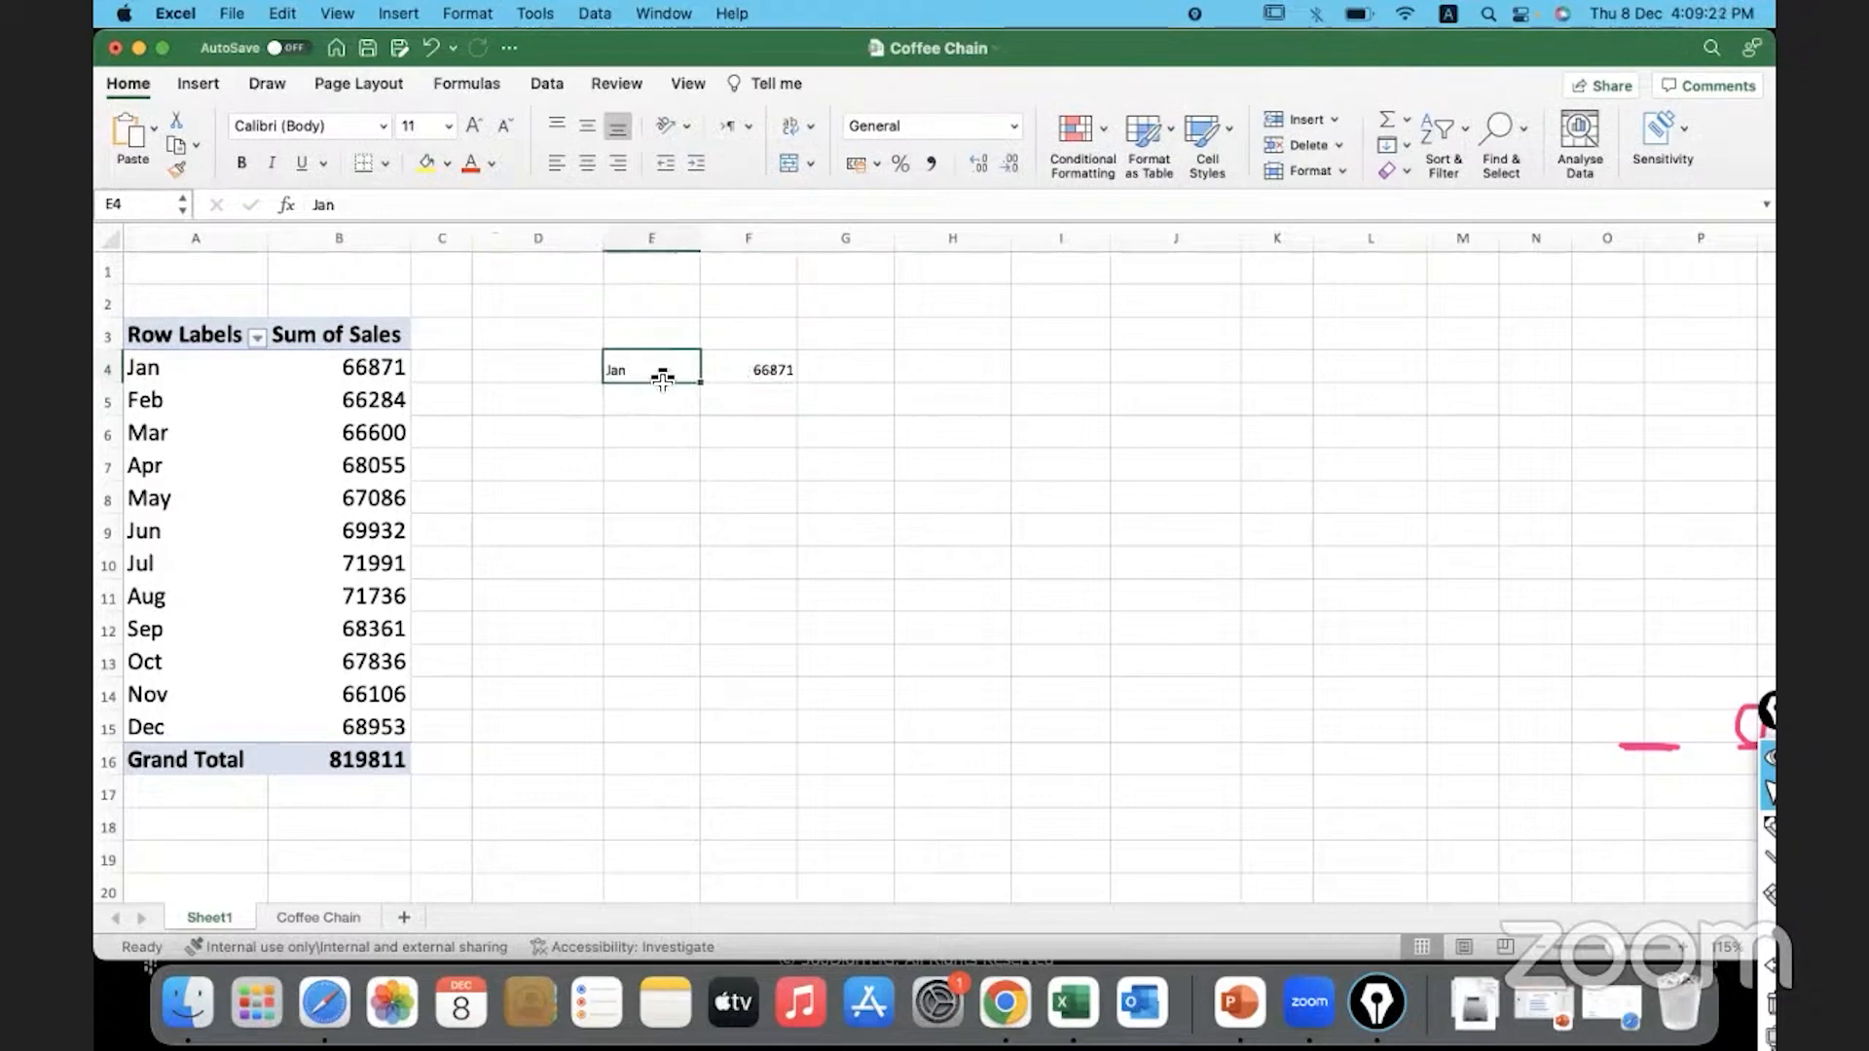
{"action": "left_click_drag", "start_coordinate": [663, 380], "coordinate": [747, 380]}
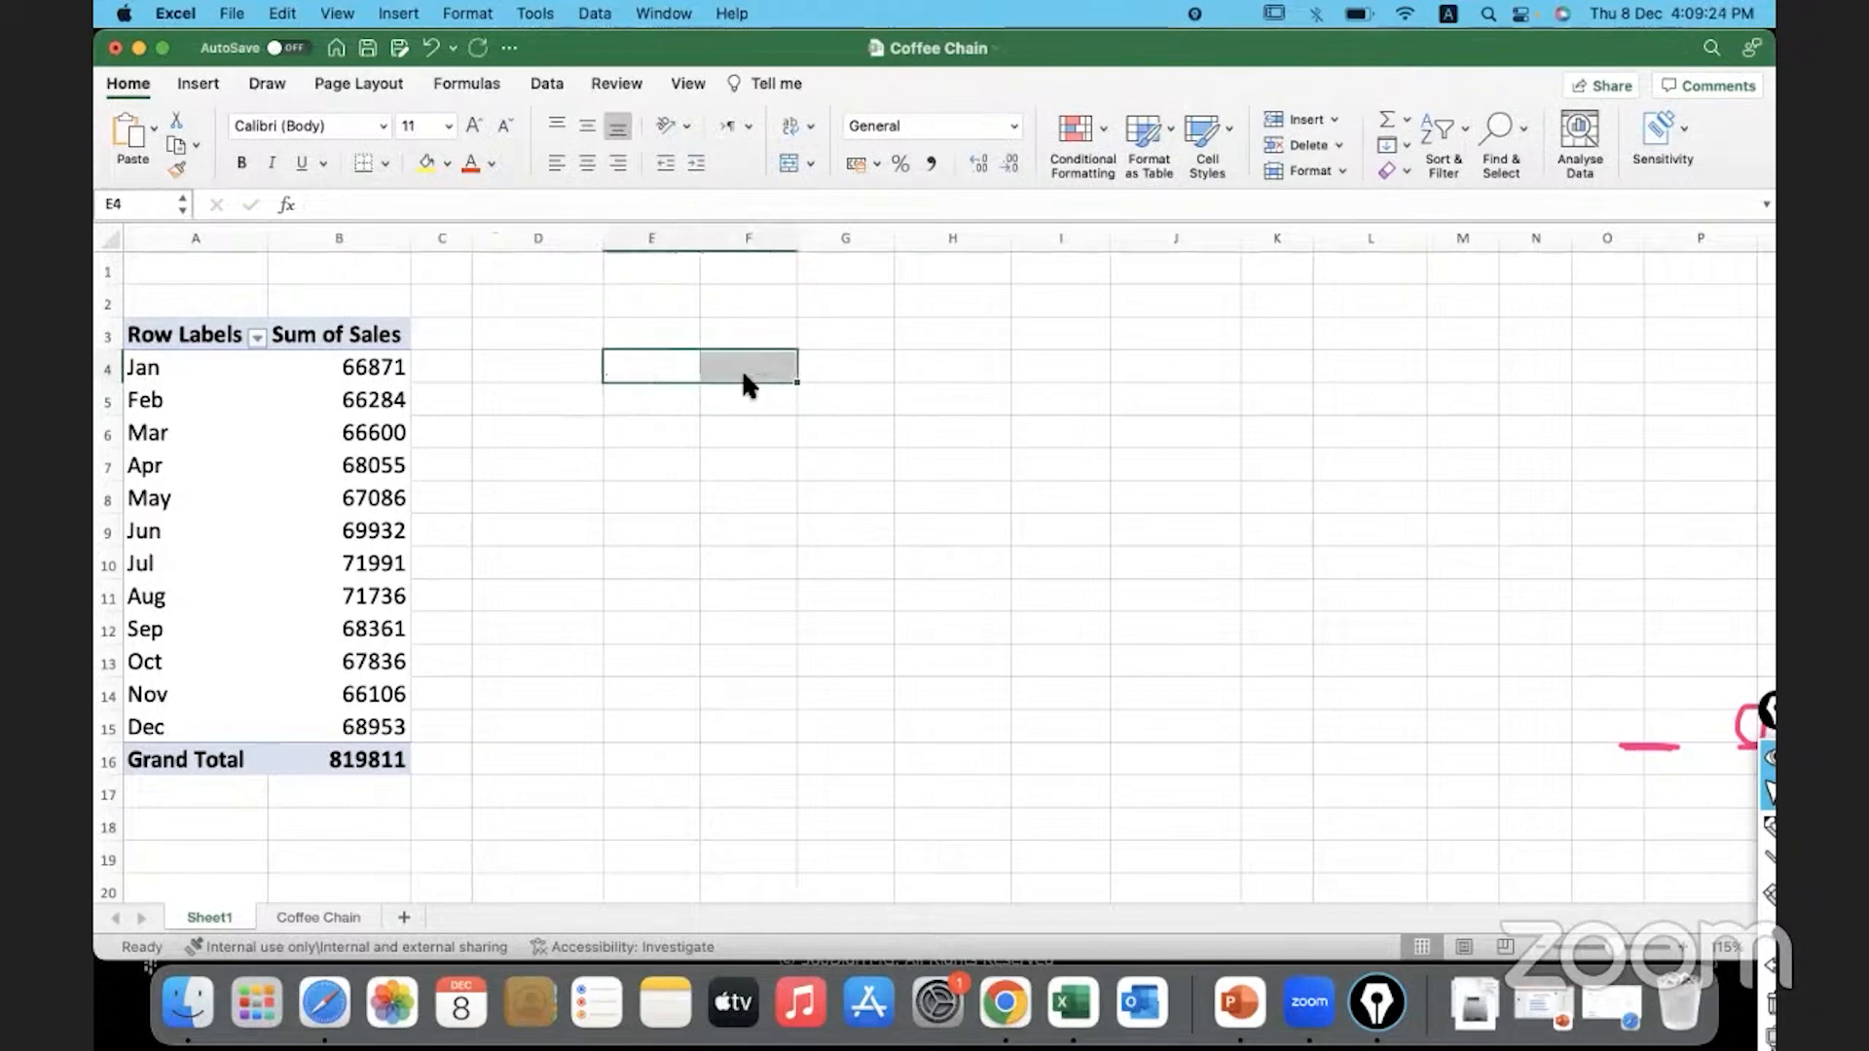
Enter jan in D18 below the pivot table and fill the month series down to dec in D29
{"action": "scroll", "coordinate": [744, 377], "scroll_direction": "down", "scroll_amount": 1}
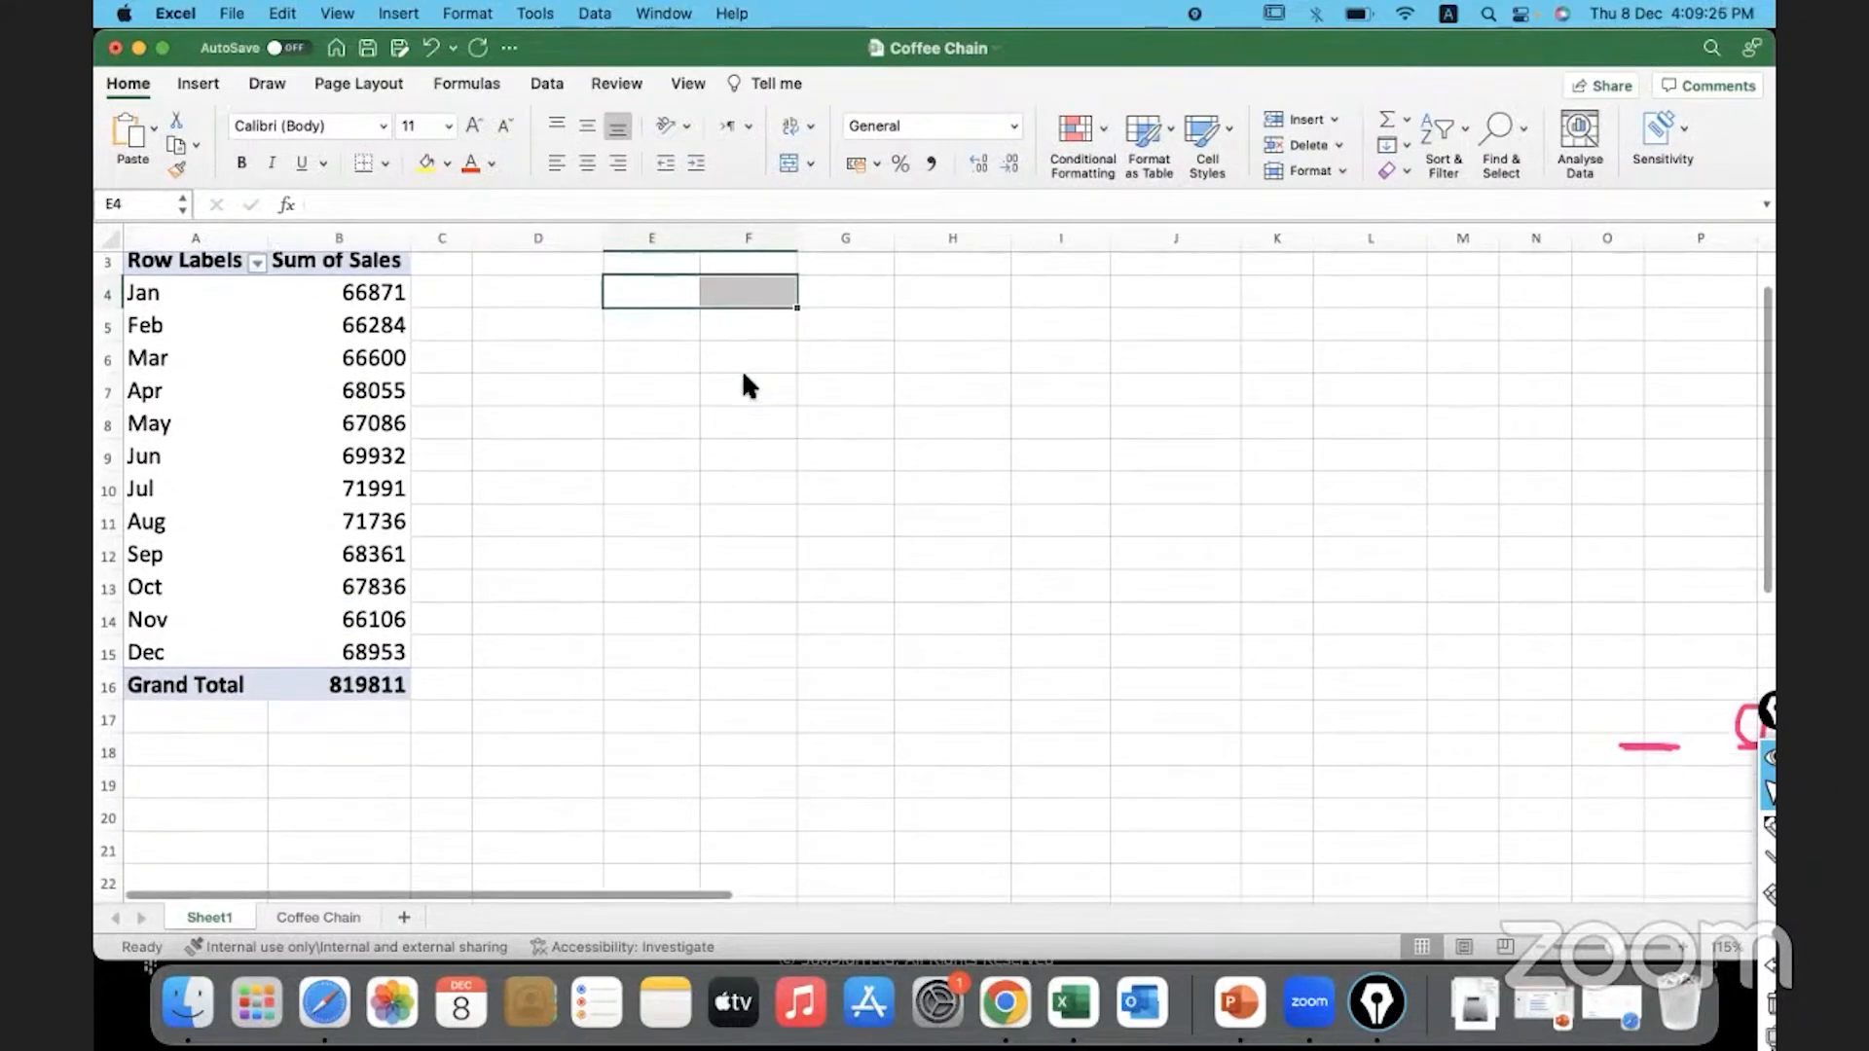
{"action": "left_click", "coordinate": [525, 760]}
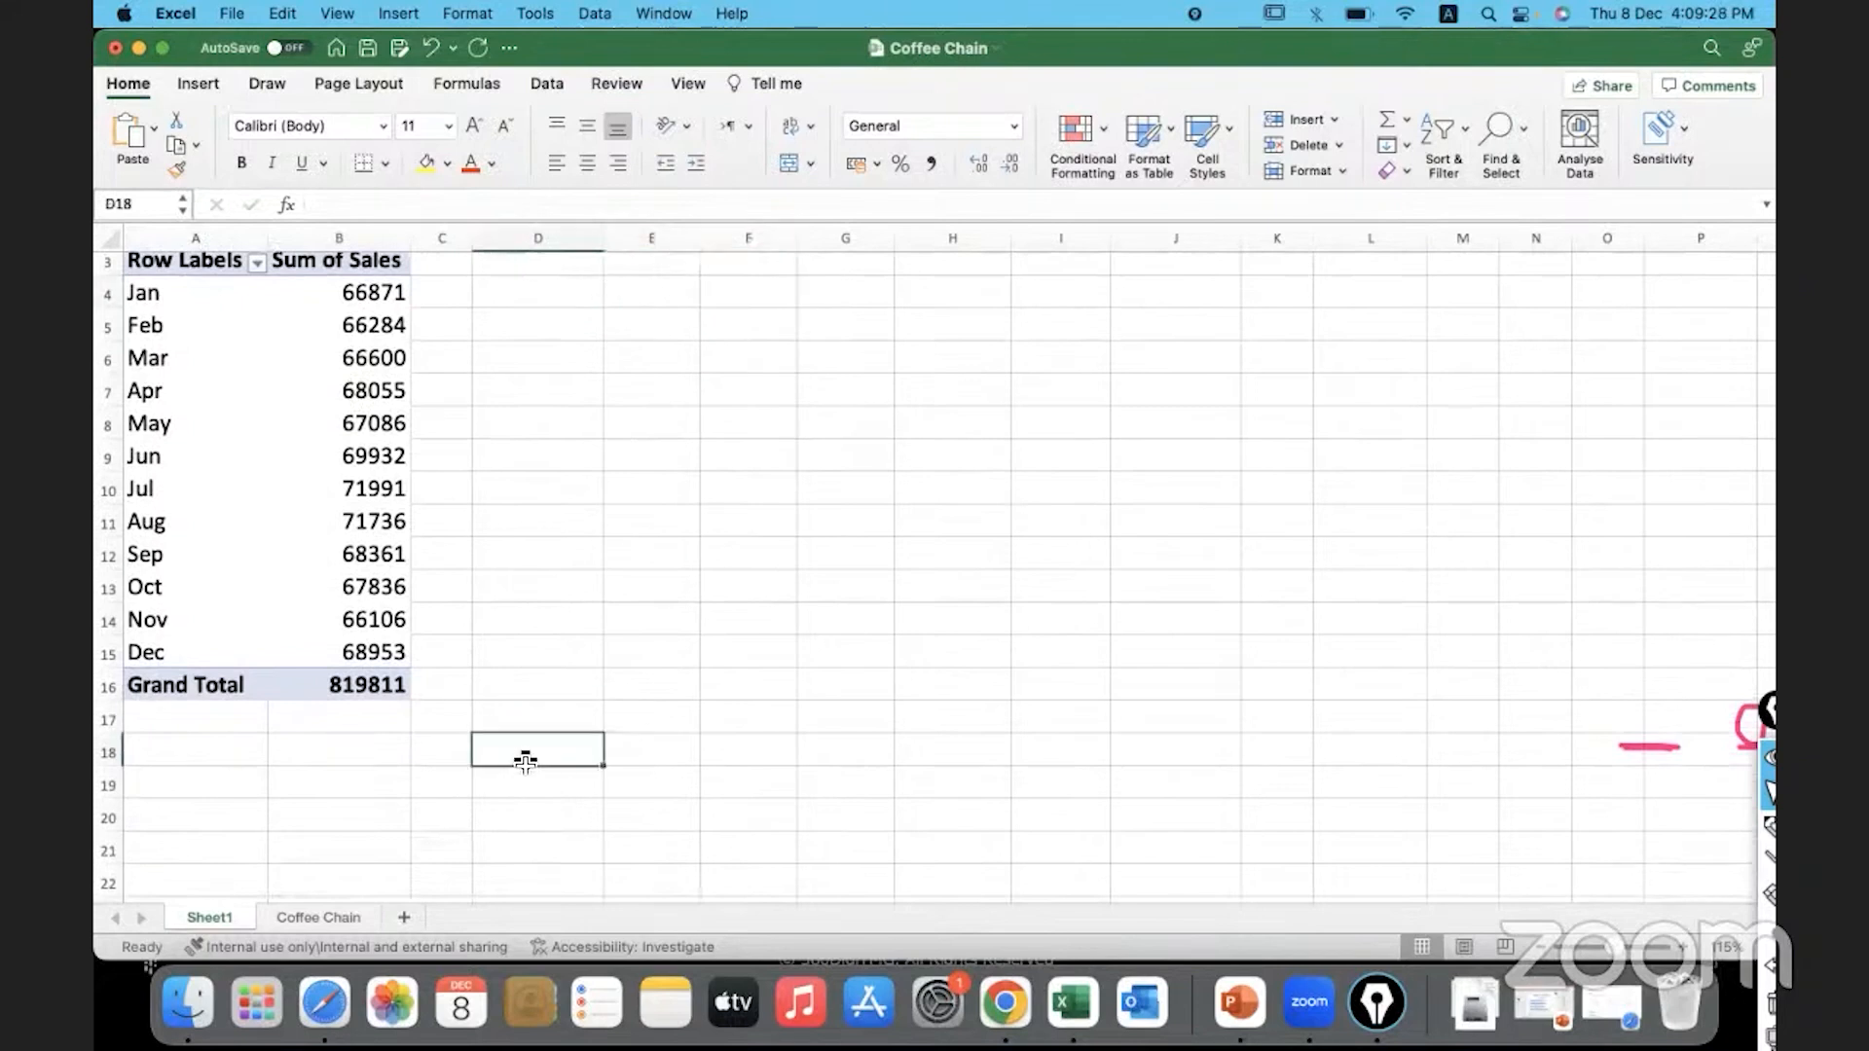
{"action": "type", "text": "jan"}
{"action": "key", "text": "Return"}
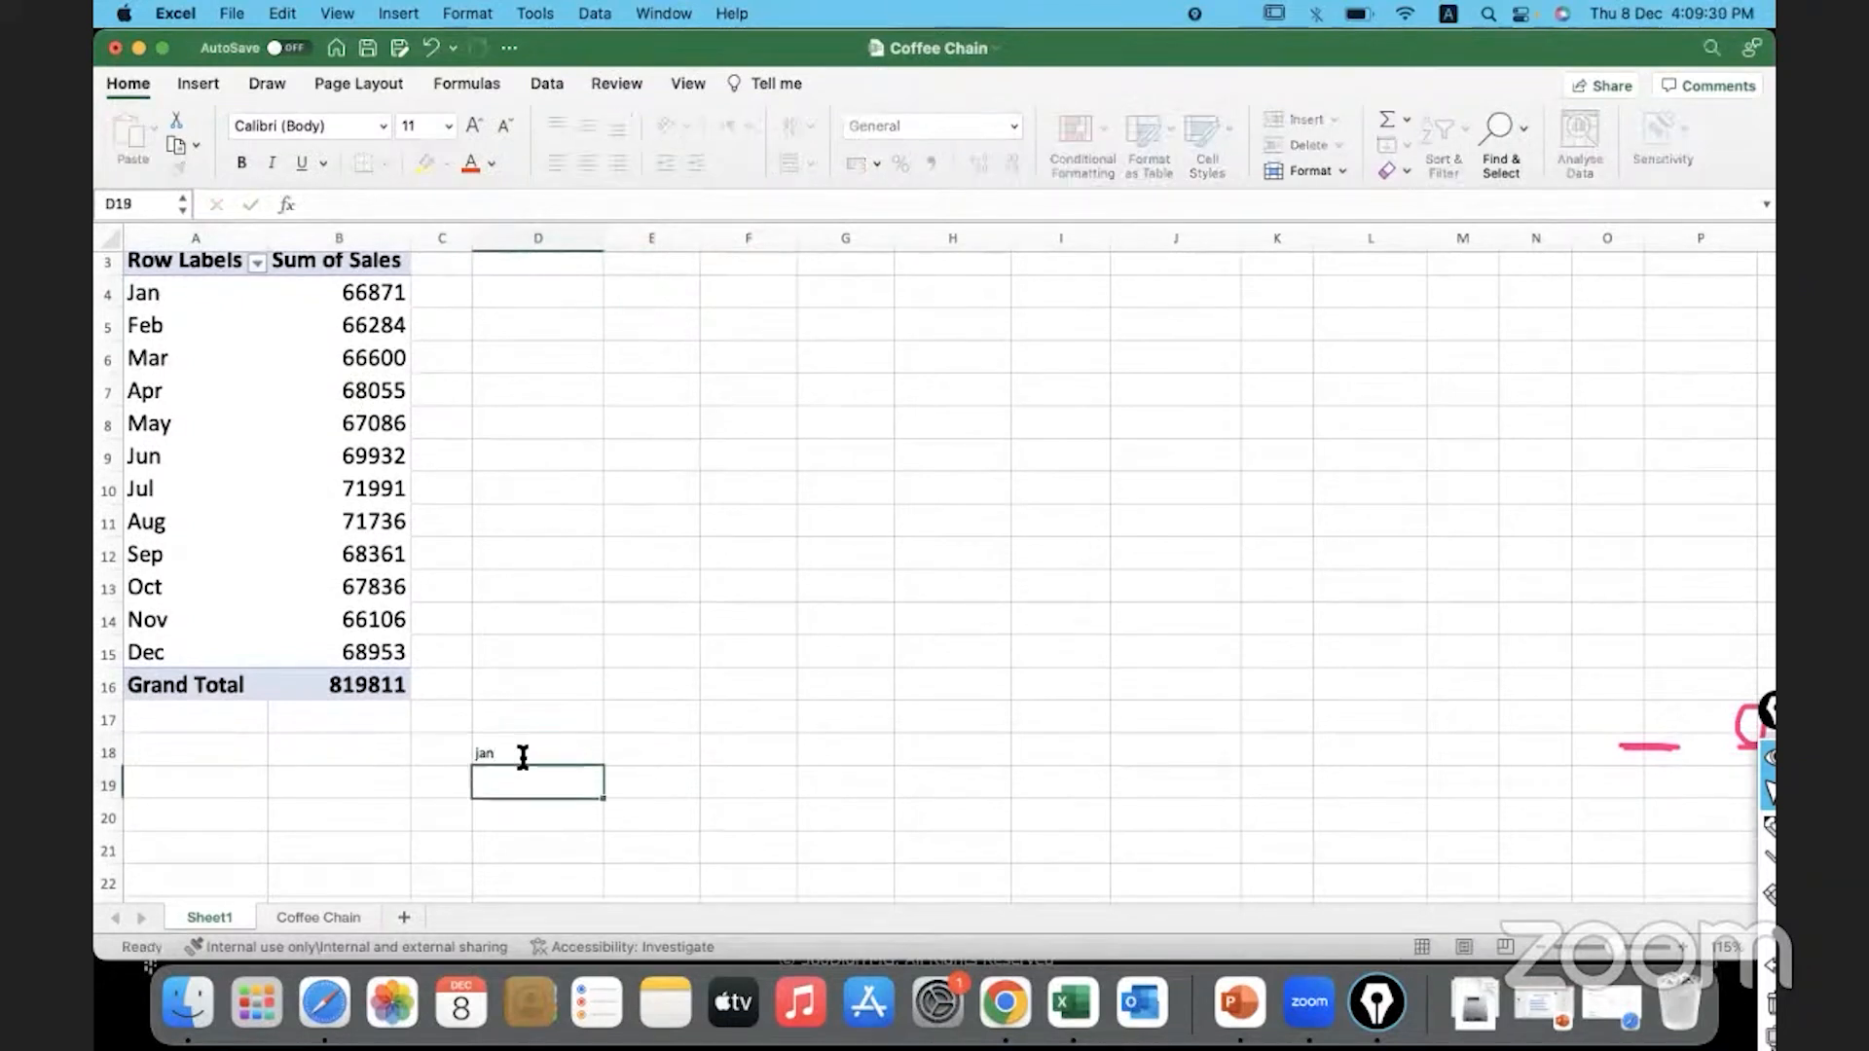
{"action": "left_click", "coordinate": [546, 752]}
{"action": "scroll", "coordinate": [546, 752], "scroll_direction": "down", "scroll_amount": 5}
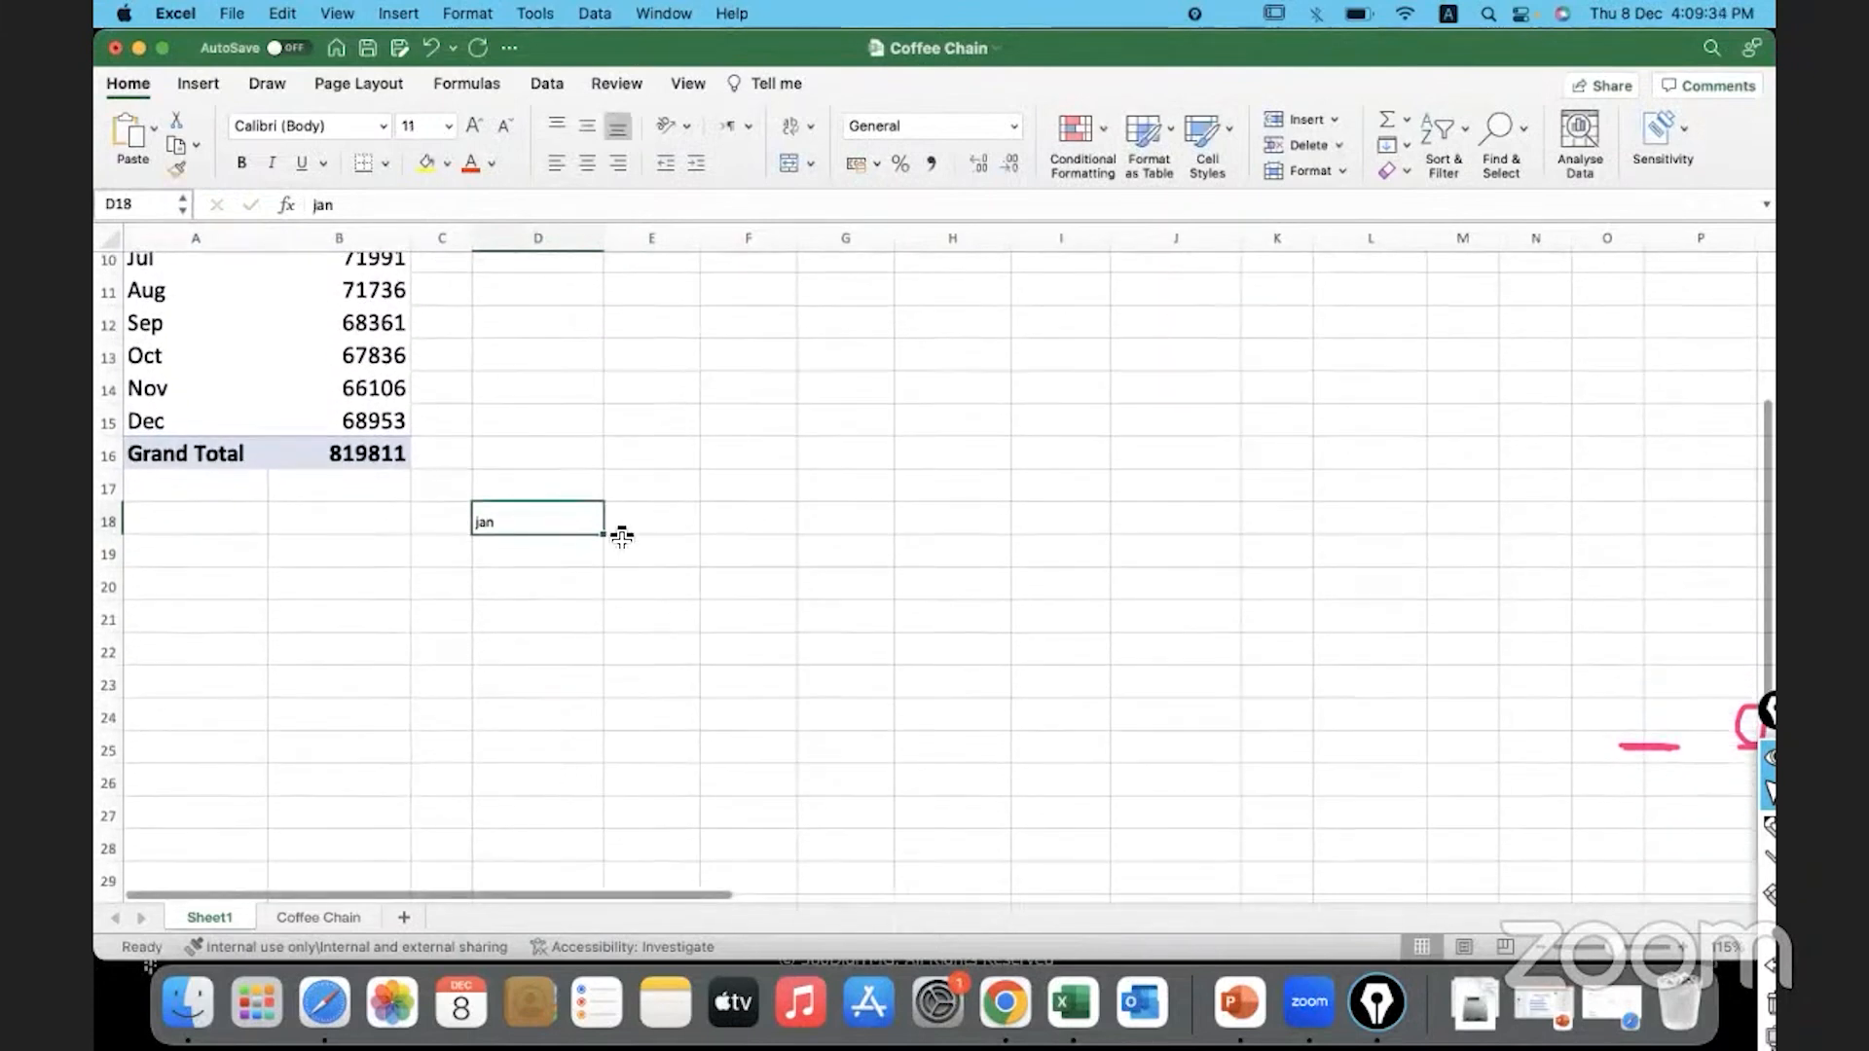
{"action": "left_click_drag", "start_coordinate": [604, 537], "coordinate": [601, 652]}
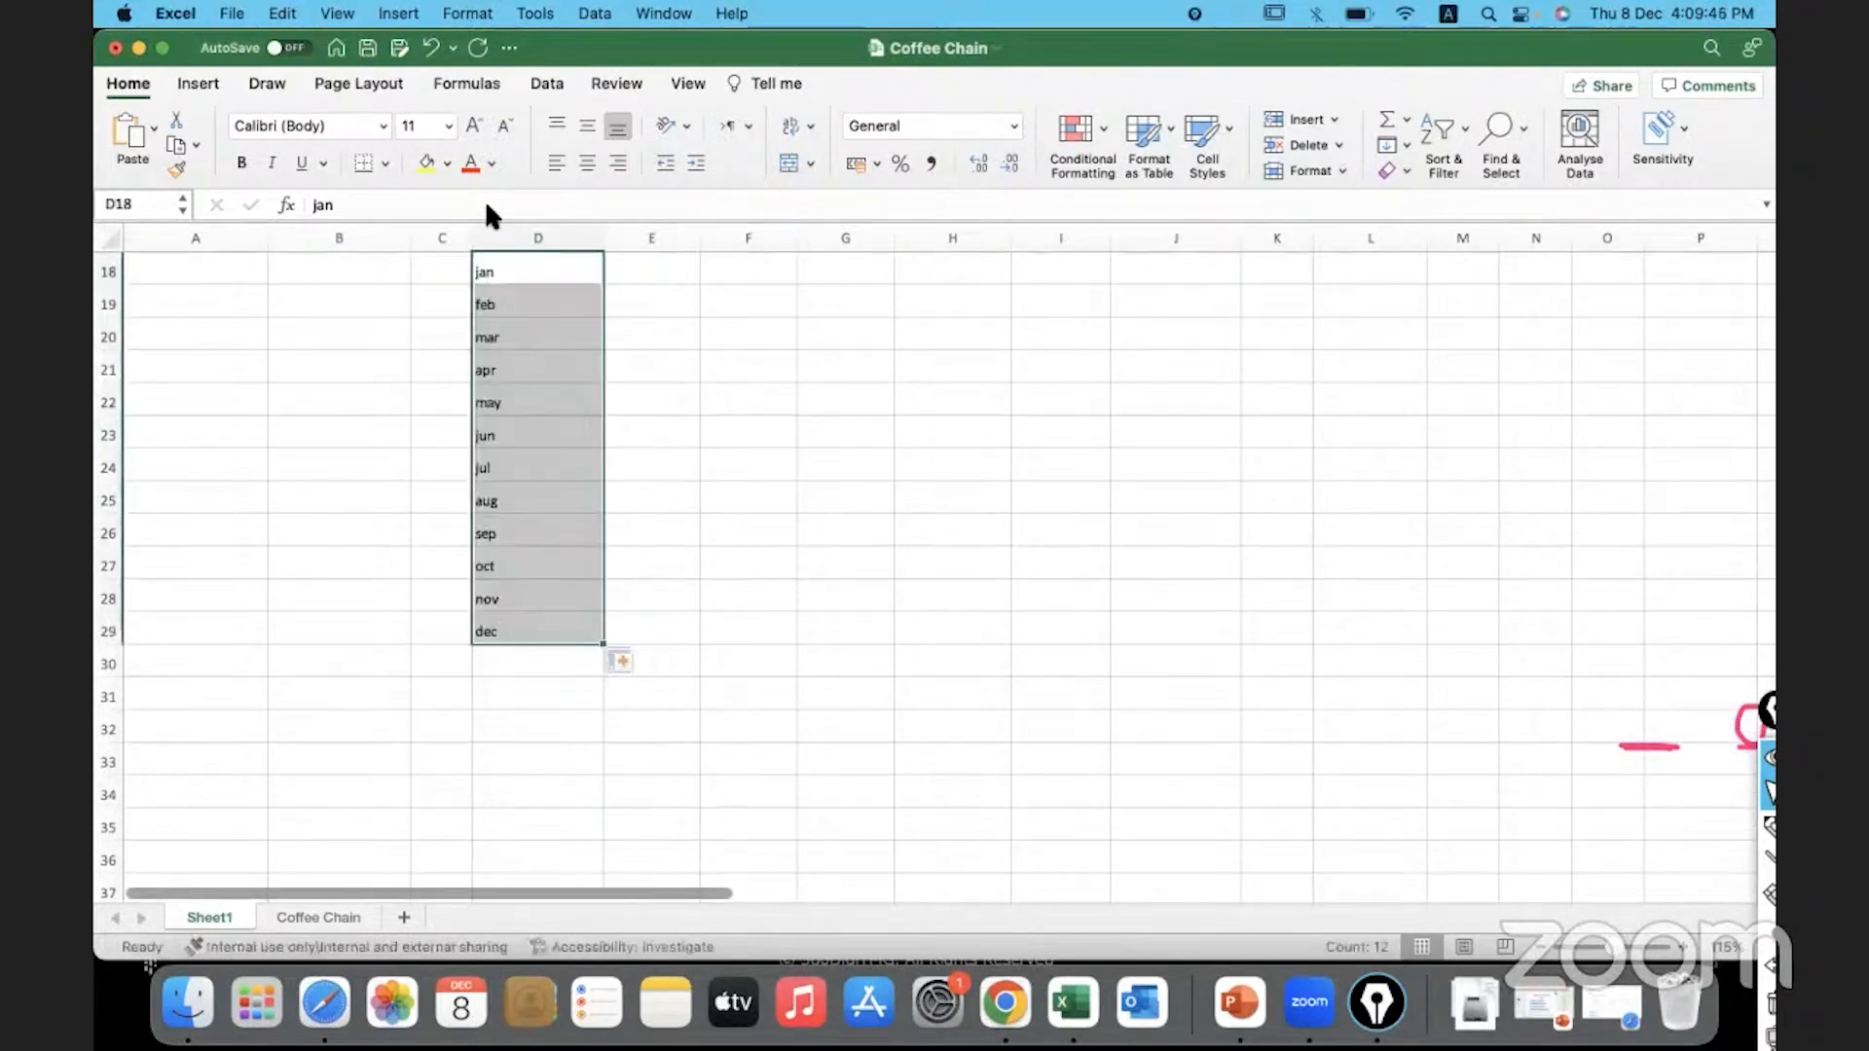
Set the font size of the month list in D18:D29 to 18
{"action": "left_click", "coordinate": [449, 125]}
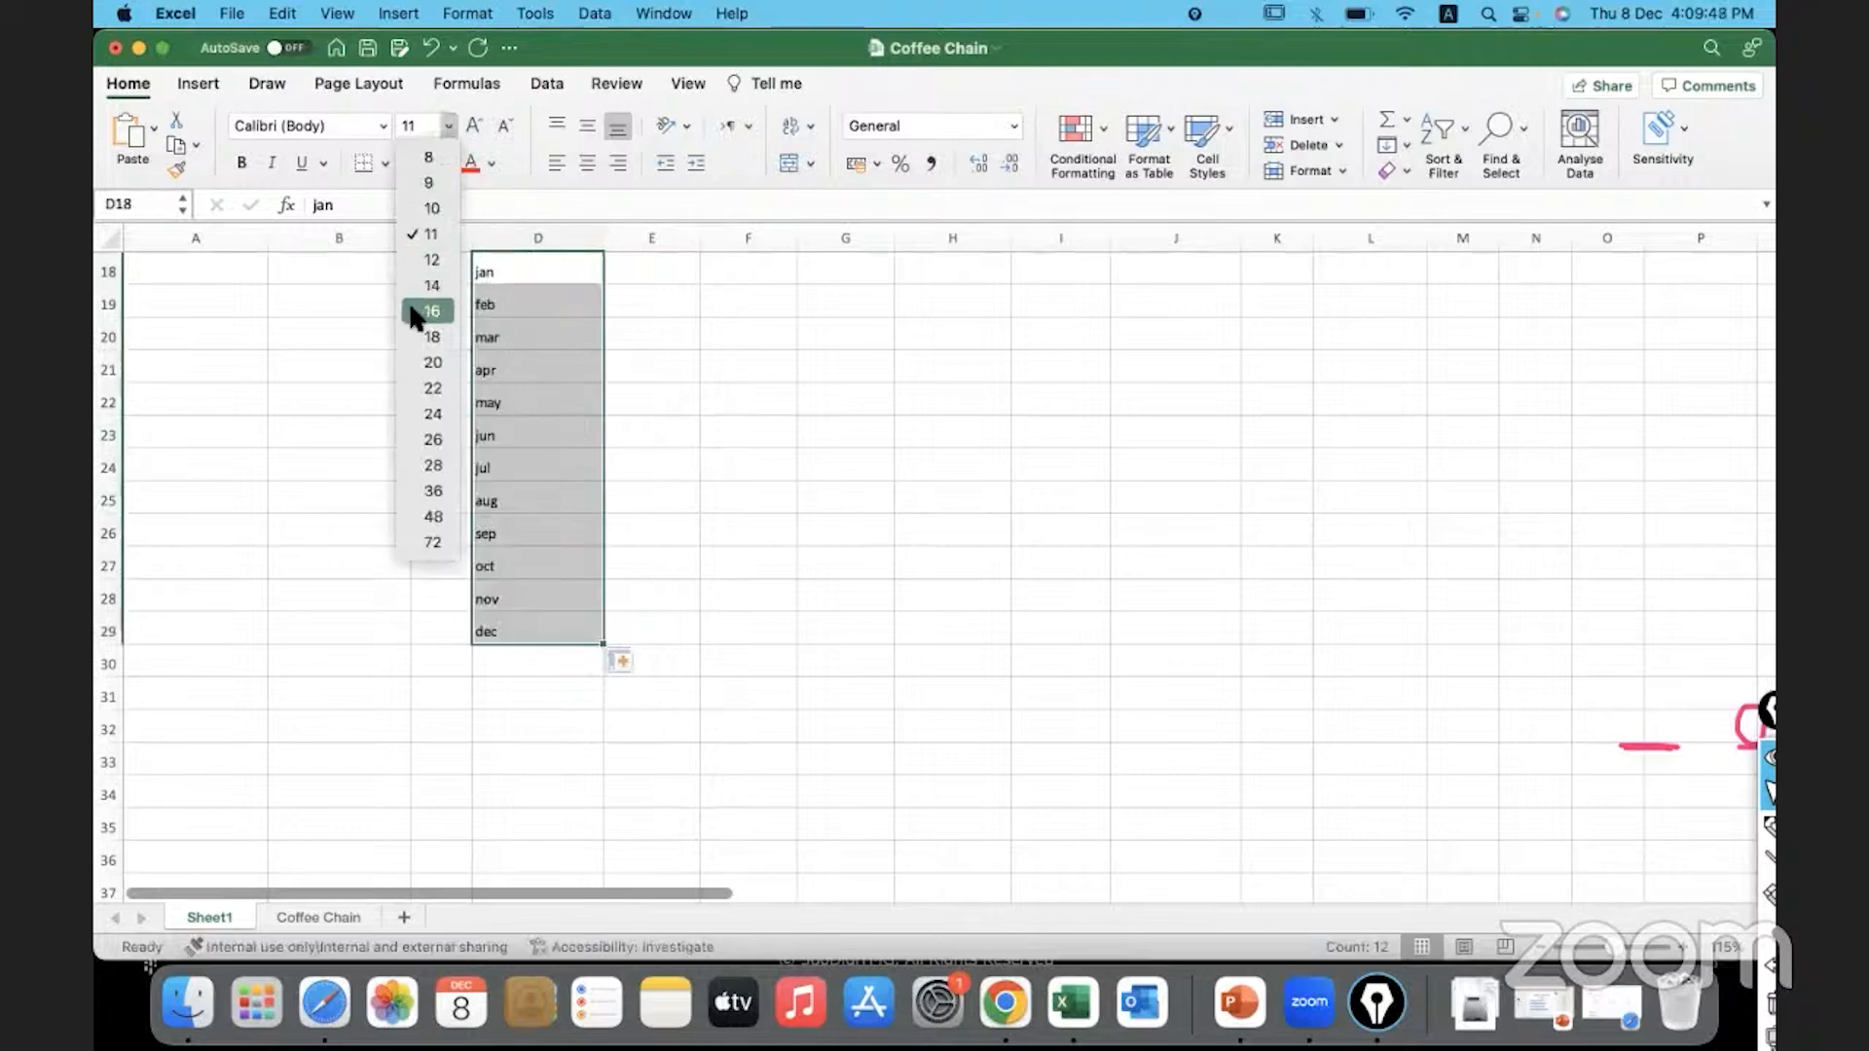
{"action": "left_click", "coordinate": [428, 337]}
{"action": "scroll", "coordinate": [543, 553], "scroll_direction": "up", "scroll_amount": 2}
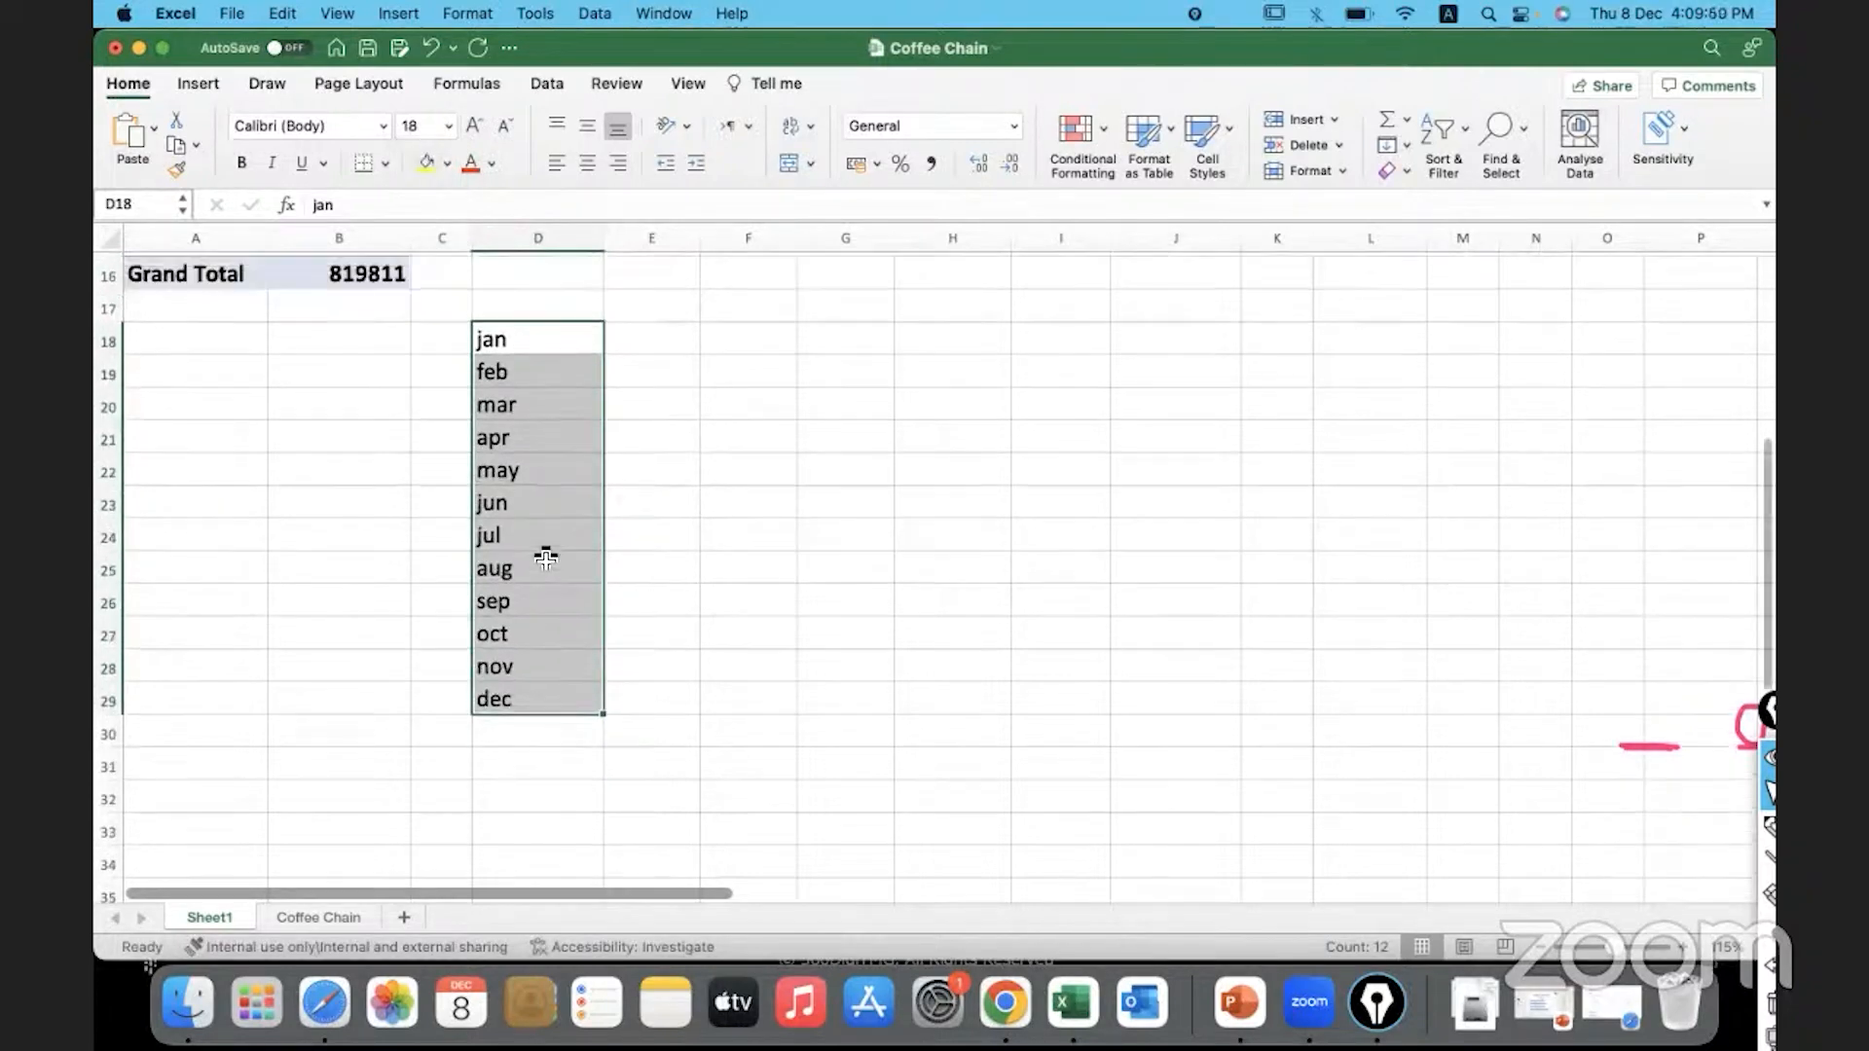
Add the column header Sales in E17, beside the month list
{"action": "scroll", "coordinate": [547, 557], "scroll_direction": "up", "scroll_amount": 5}
{"action": "scroll", "coordinate": [555, 545], "scroll_direction": "down", "scroll_amount": 4}
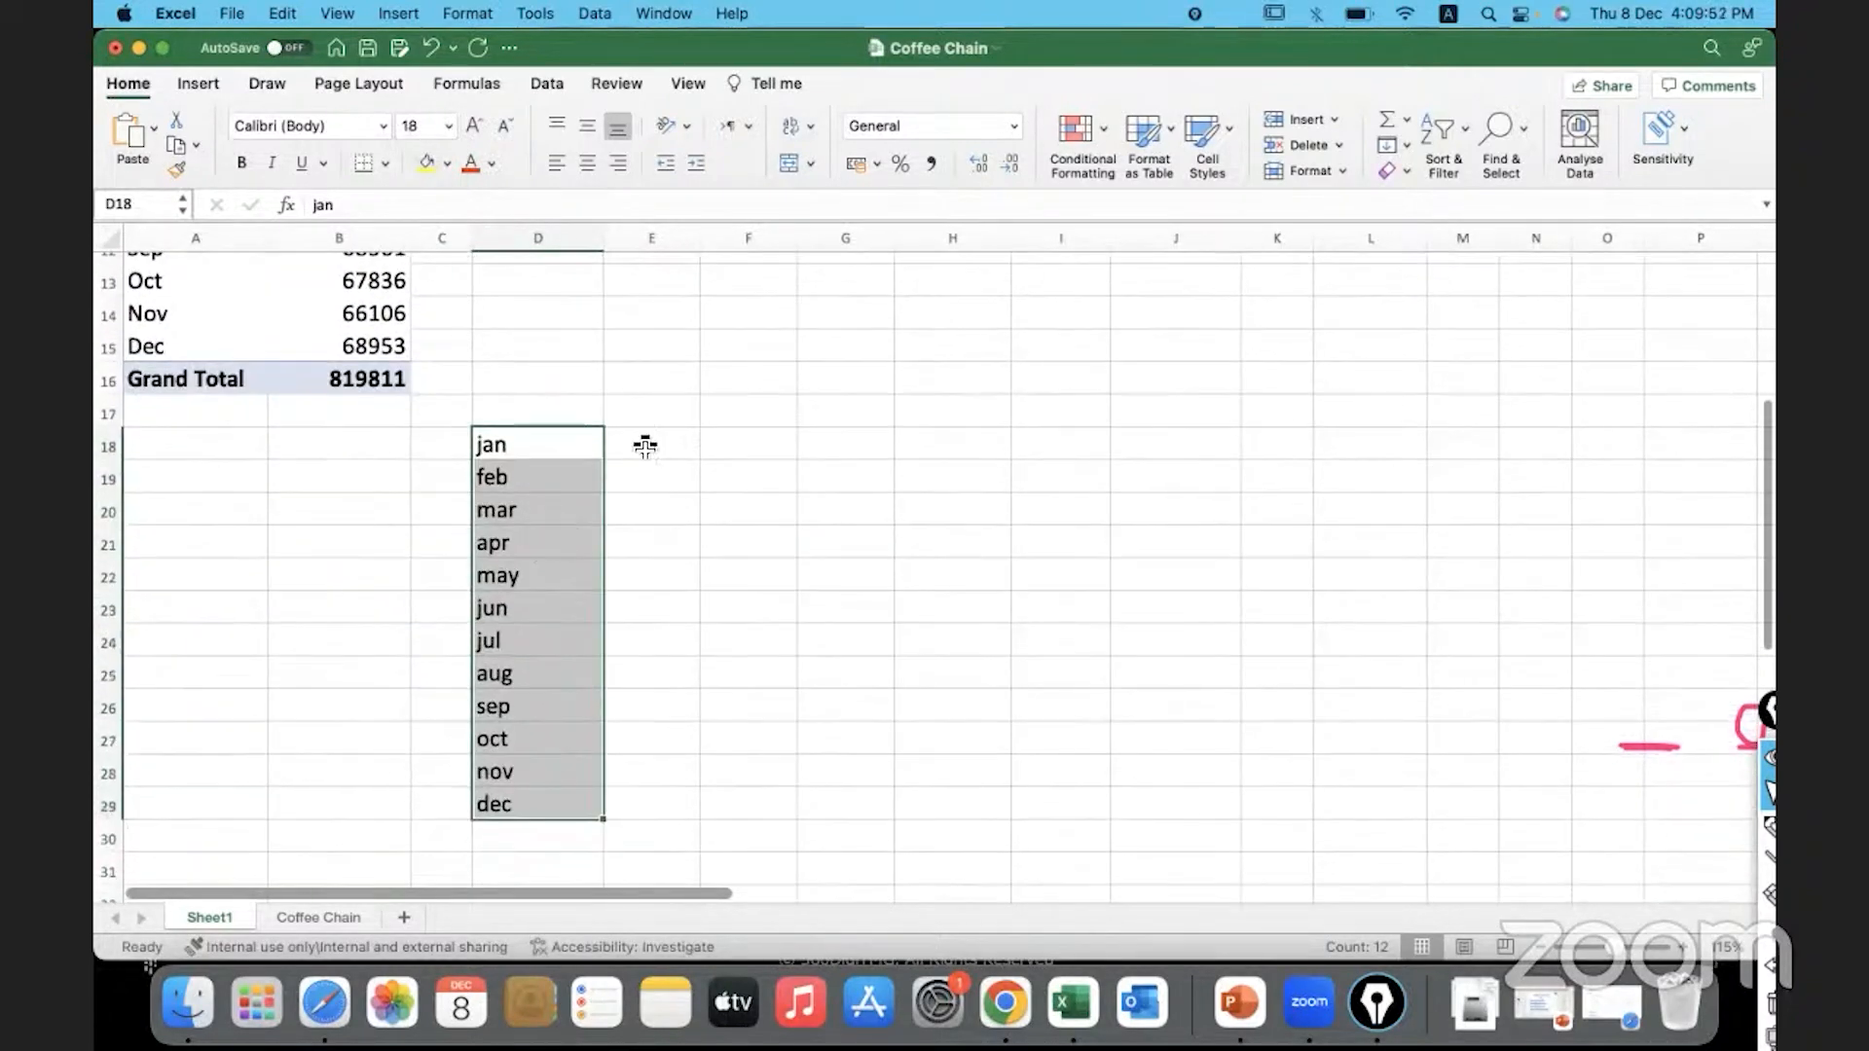
{"action": "left_click", "coordinate": [682, 411]}
{"action": "type", "text": "Sal"}
{"action": "key", "text": "Return"}
Retrieve January's pivot sales in E18 with =GETPIVOTDATA("Sales",$A$3,"Date",1)
{"action": "type", "text": "="}
{"action": "scroll", "coordinate": [582, 433], "scroll_direction": "up", "scroll_amount": 5}
{"action": "scroll", "coordinate": [584, 424], "scroll_direction": "up", "scroll_amount": 1}
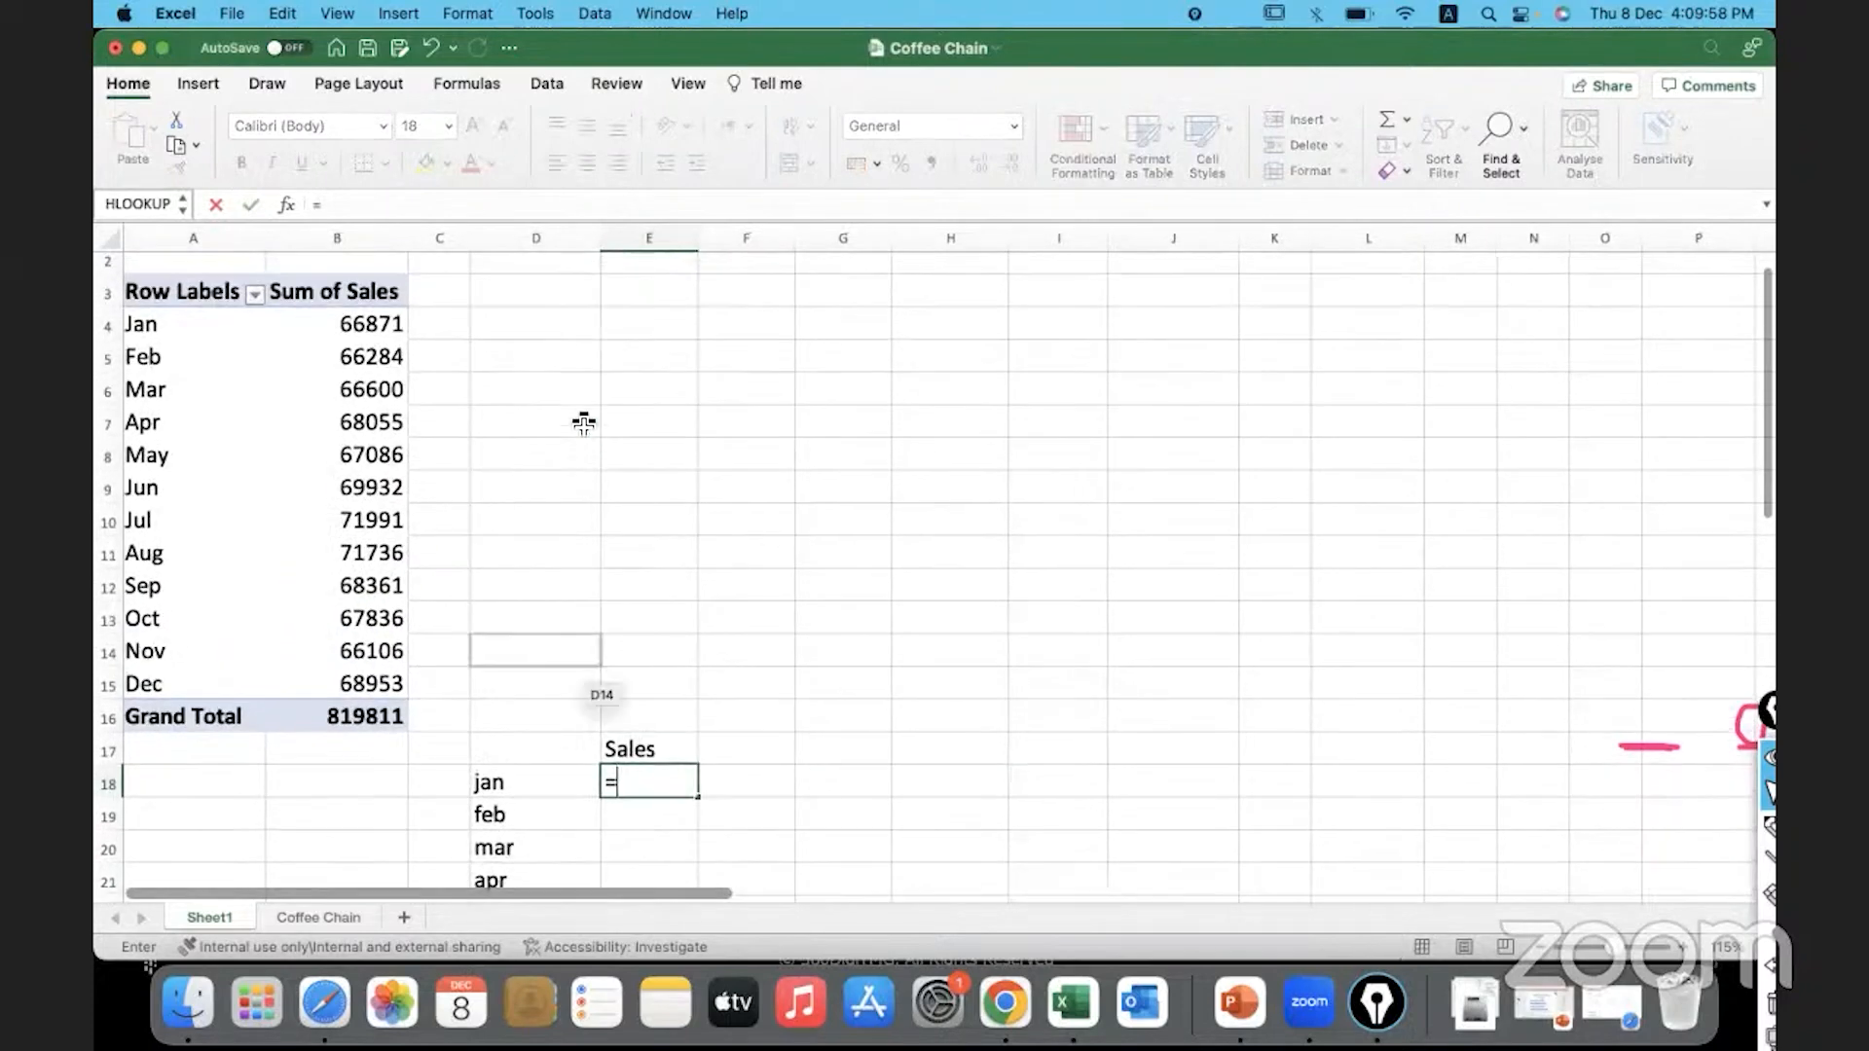
{"action": "left_click", "coordinate": [330, 331]}
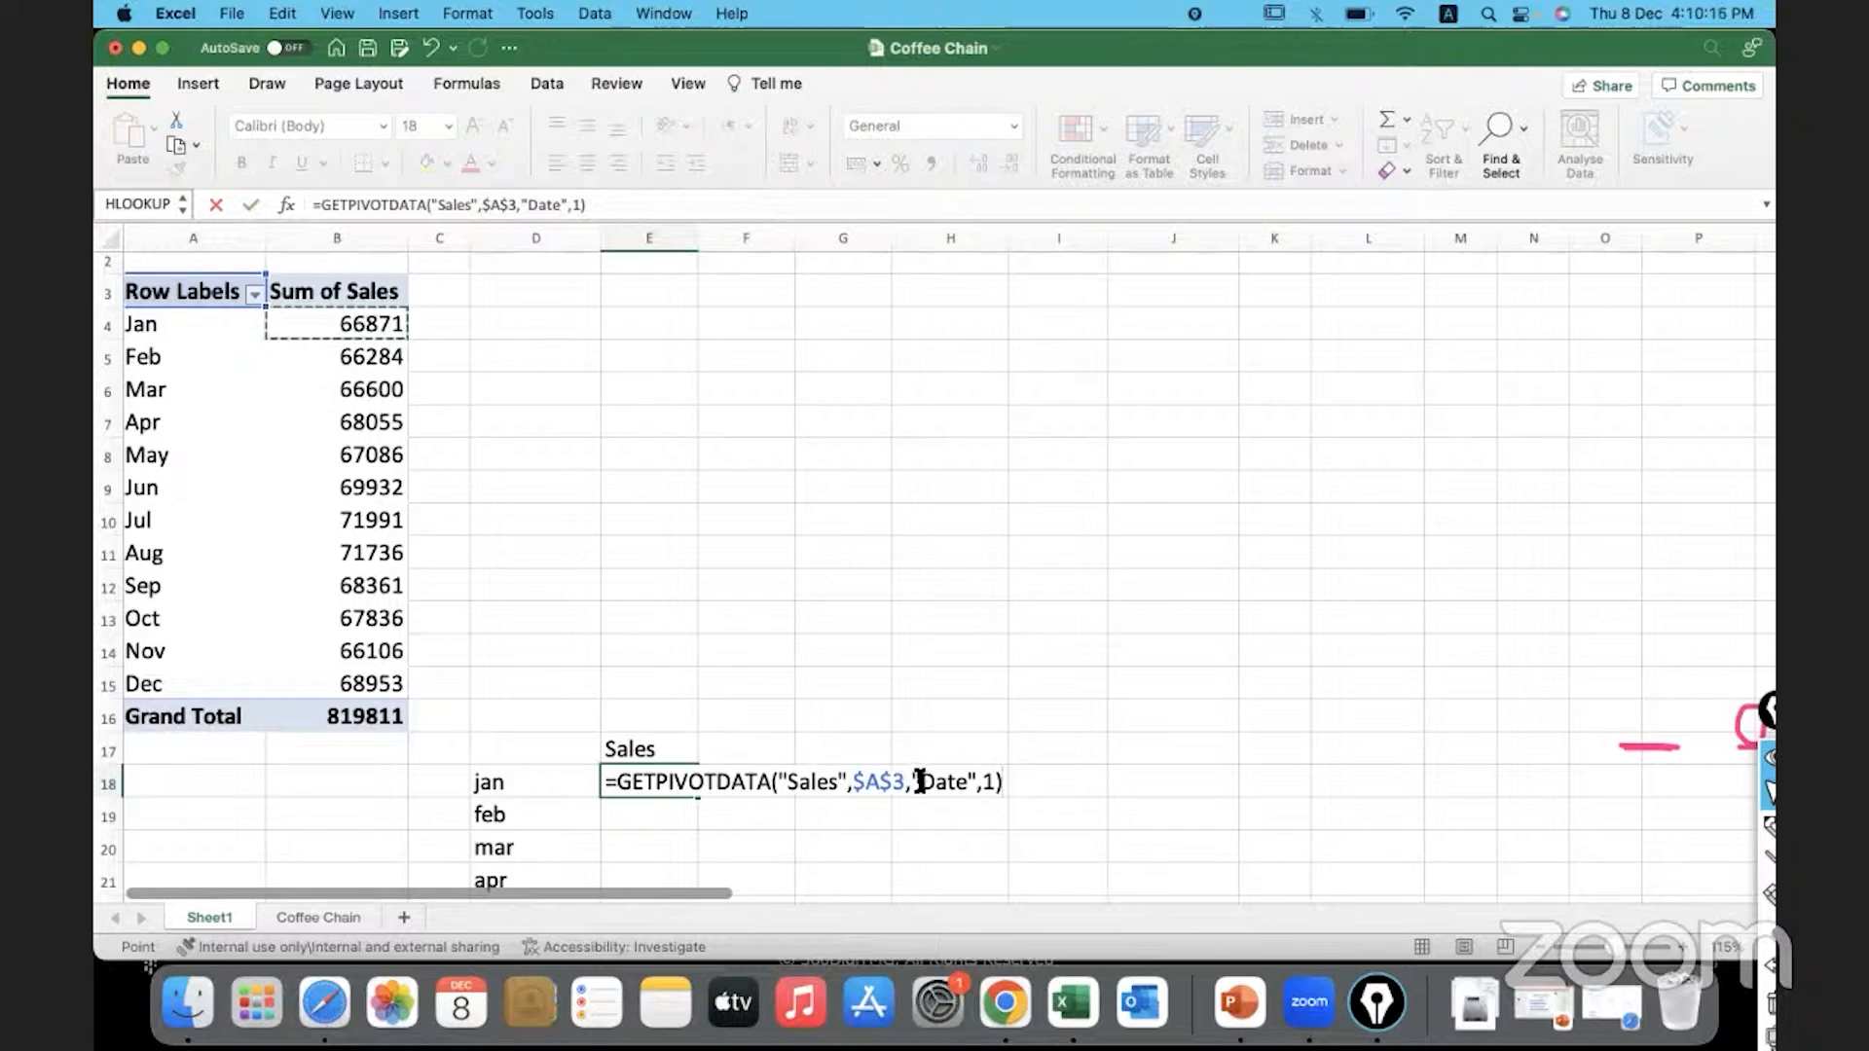
{"action": "left_click_drag", "start_coordinate": [920, 782], "coordinate": [978, 781]}
{"action": "left_click", "coordinate": [995, 782]}
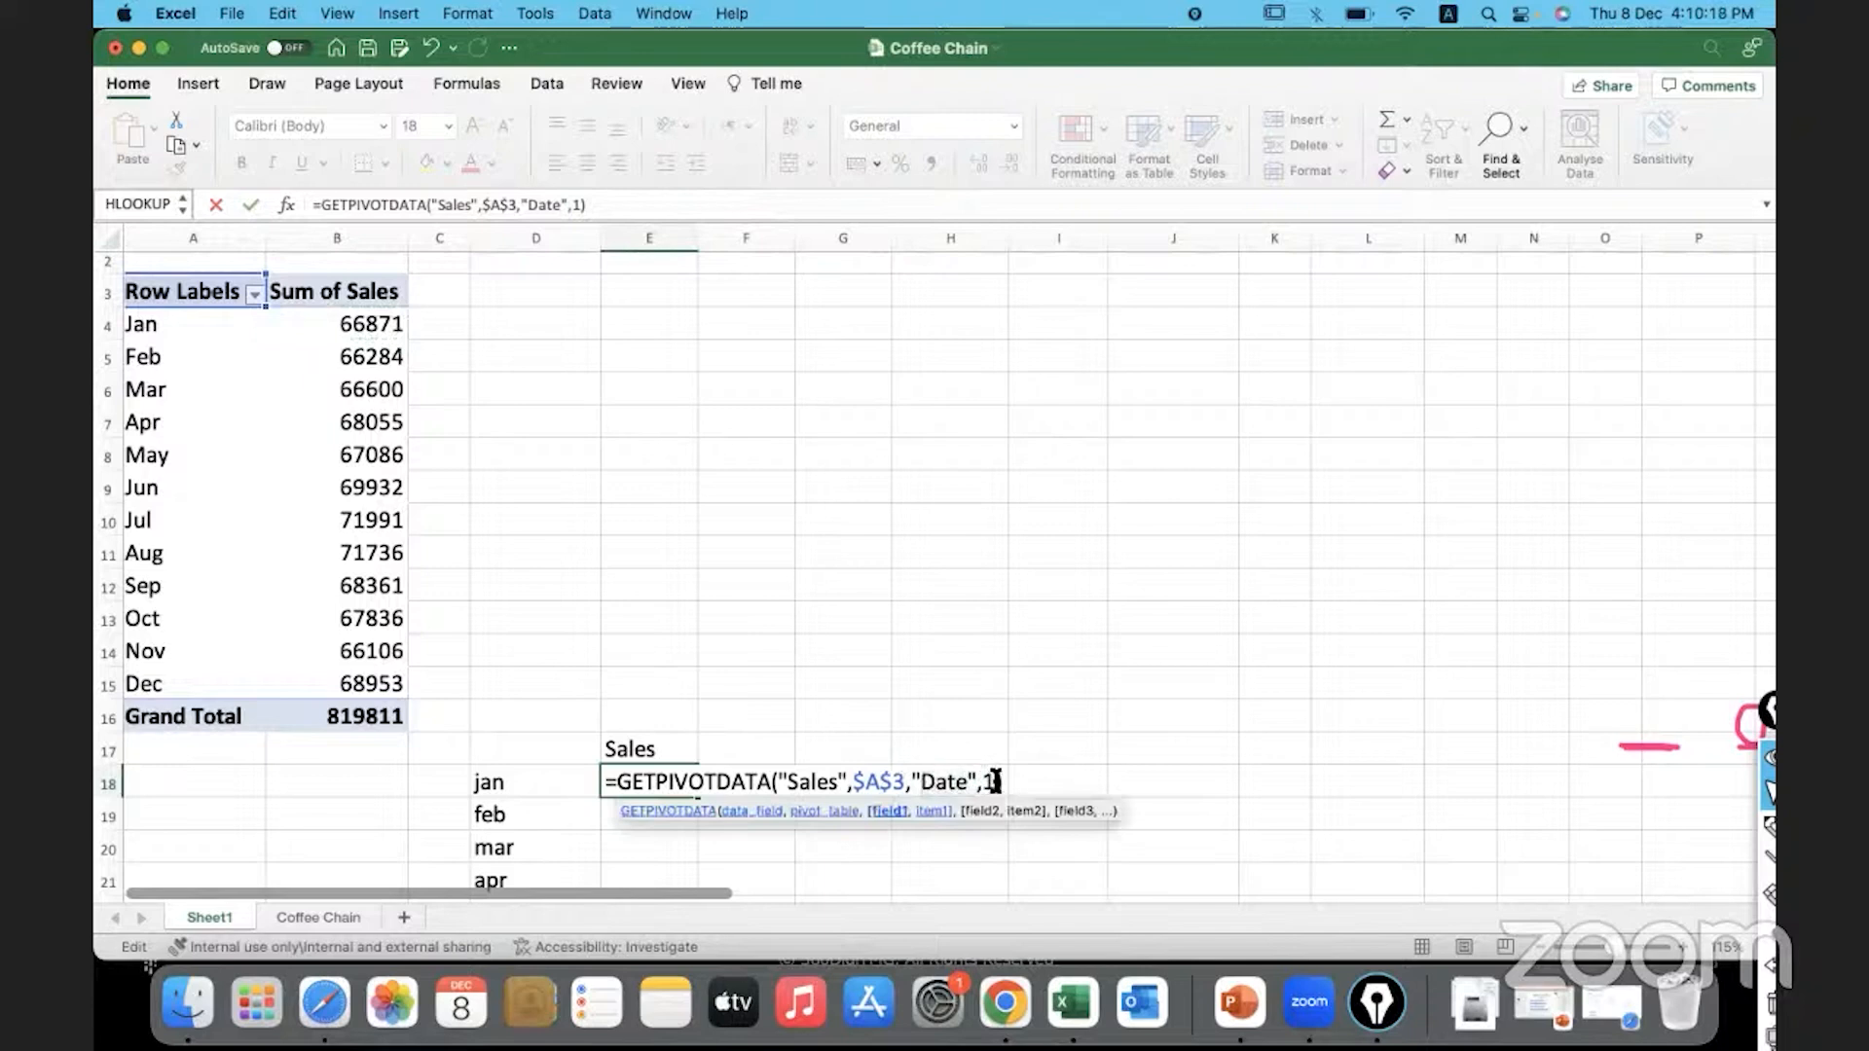
{"action": "left_click", "coordinate": [987, 782]}
{"action": "key", "text": "Return"}
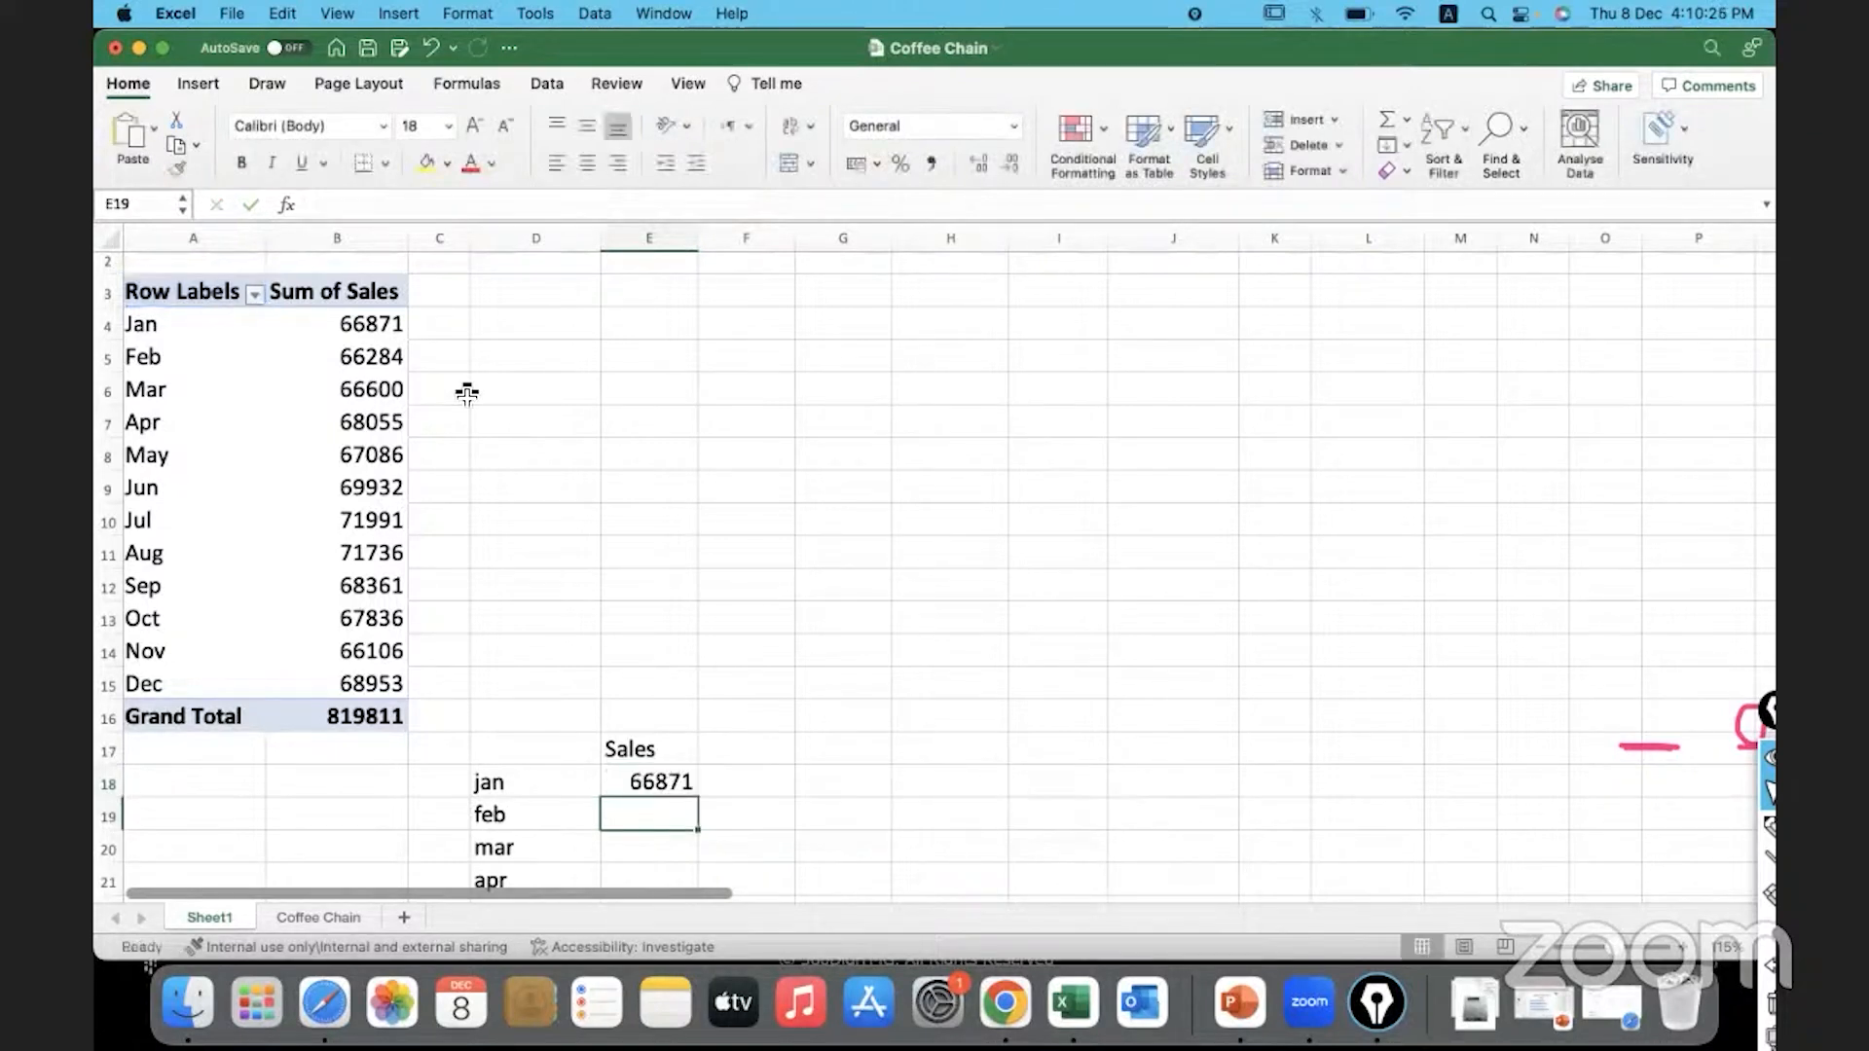
Fill the fixed-month formula in E18 down the Sales column to E29
{"action": "left_click", "coordinate": [327, 329]}
{"action": "left_click", "coordinate": [654, 786]}
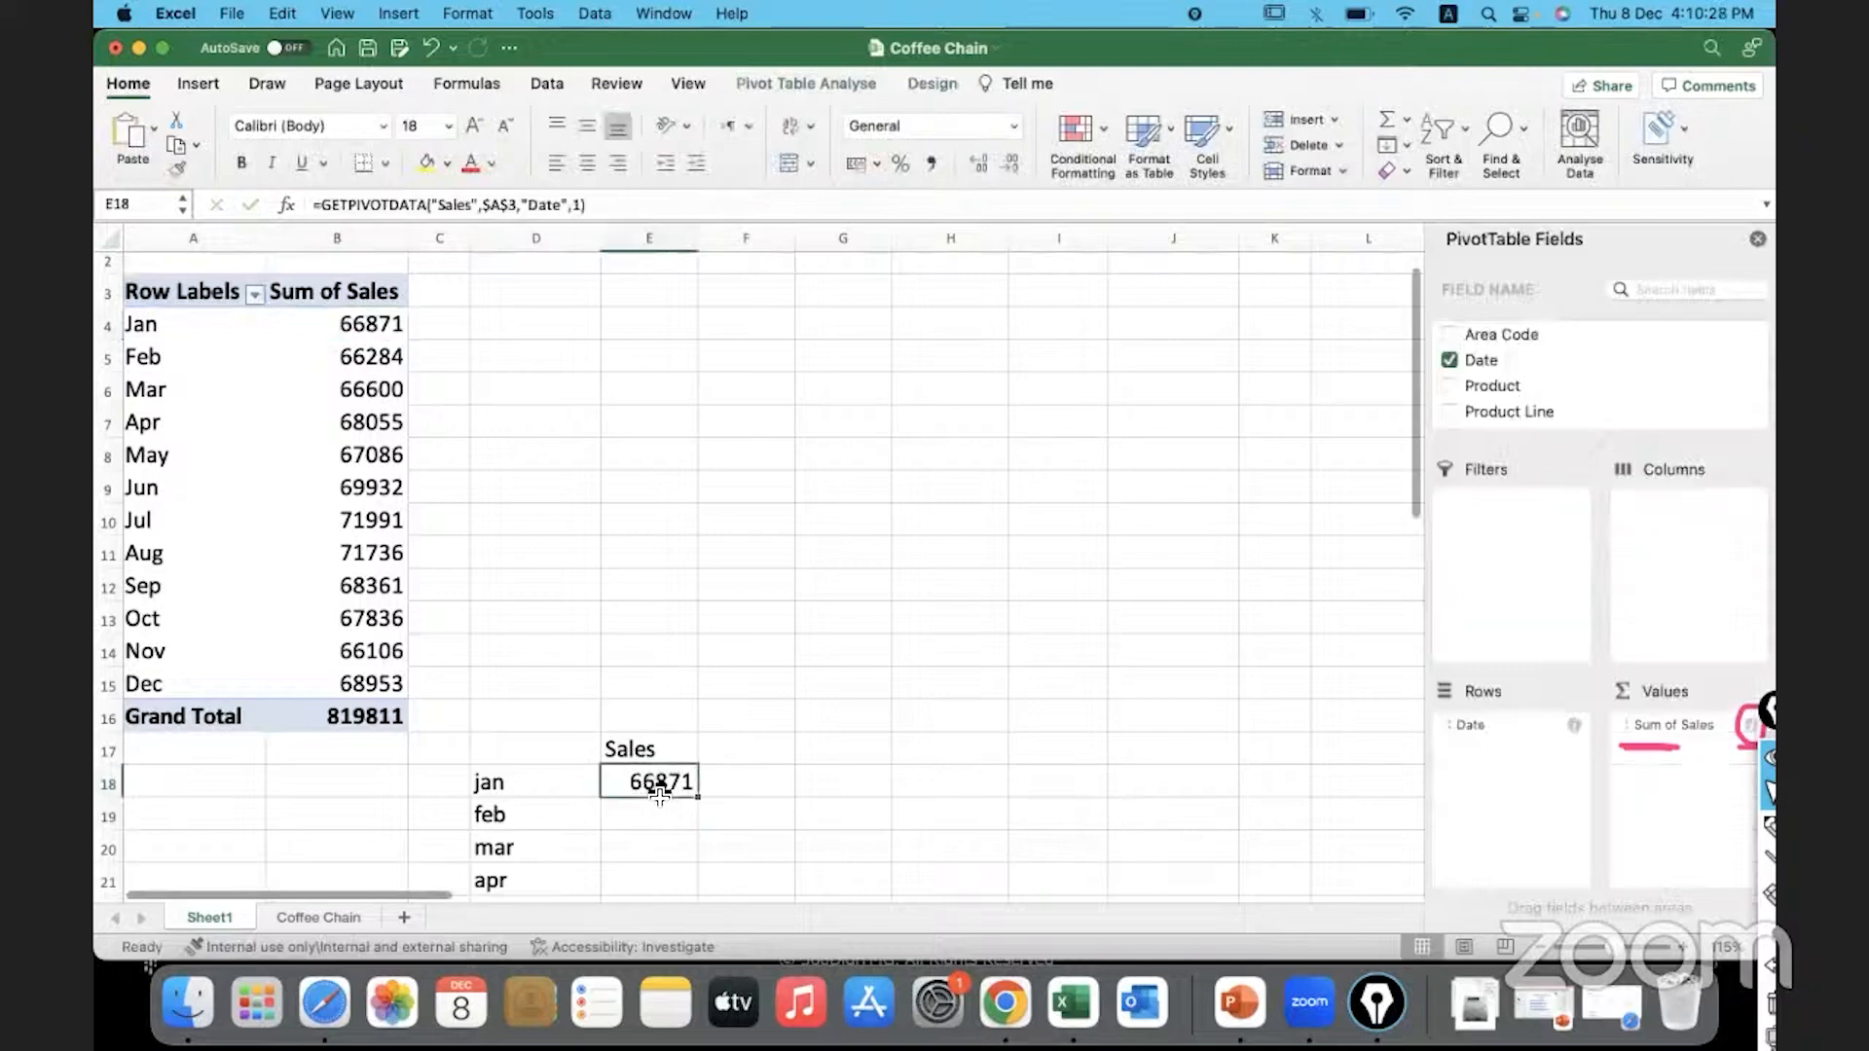
{"action": "scroll", "coordinate": [660, 793], "scroll_direction": "down", "scroll_amount": 4}
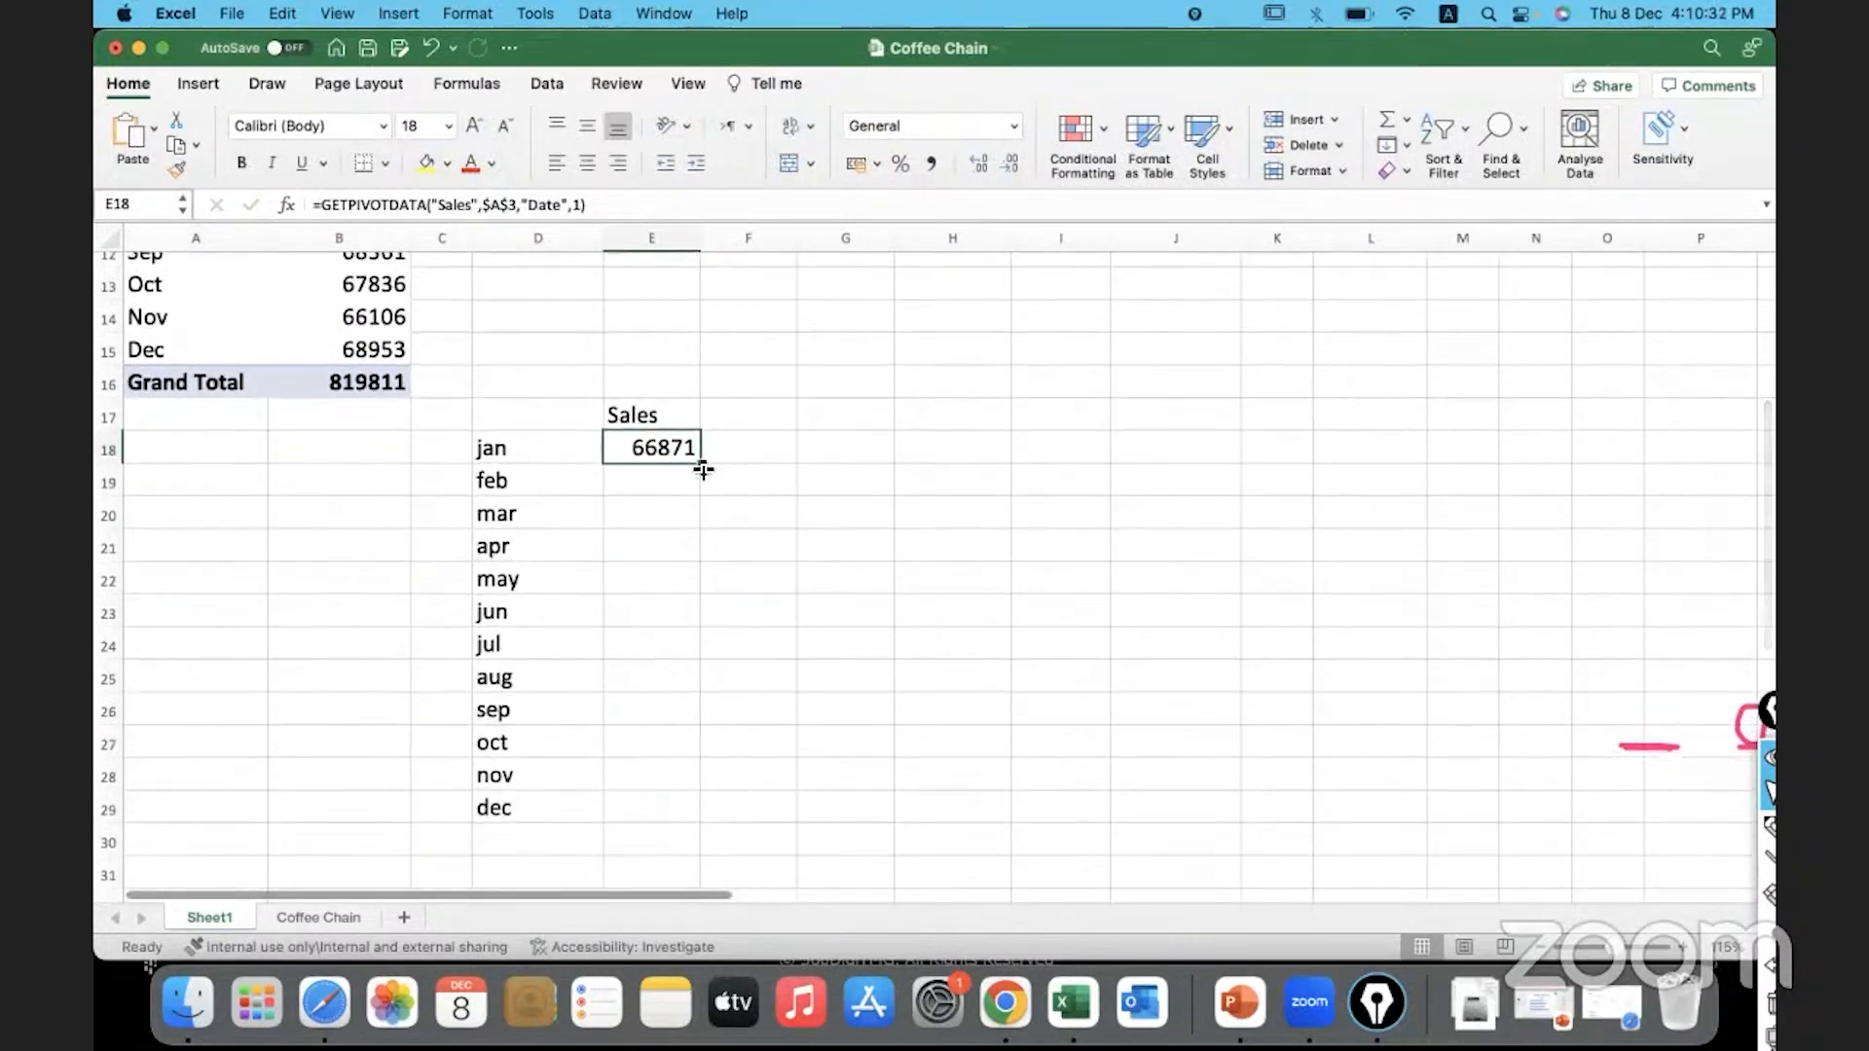
{"action": "double_click", "coordinate": [703, 470]}
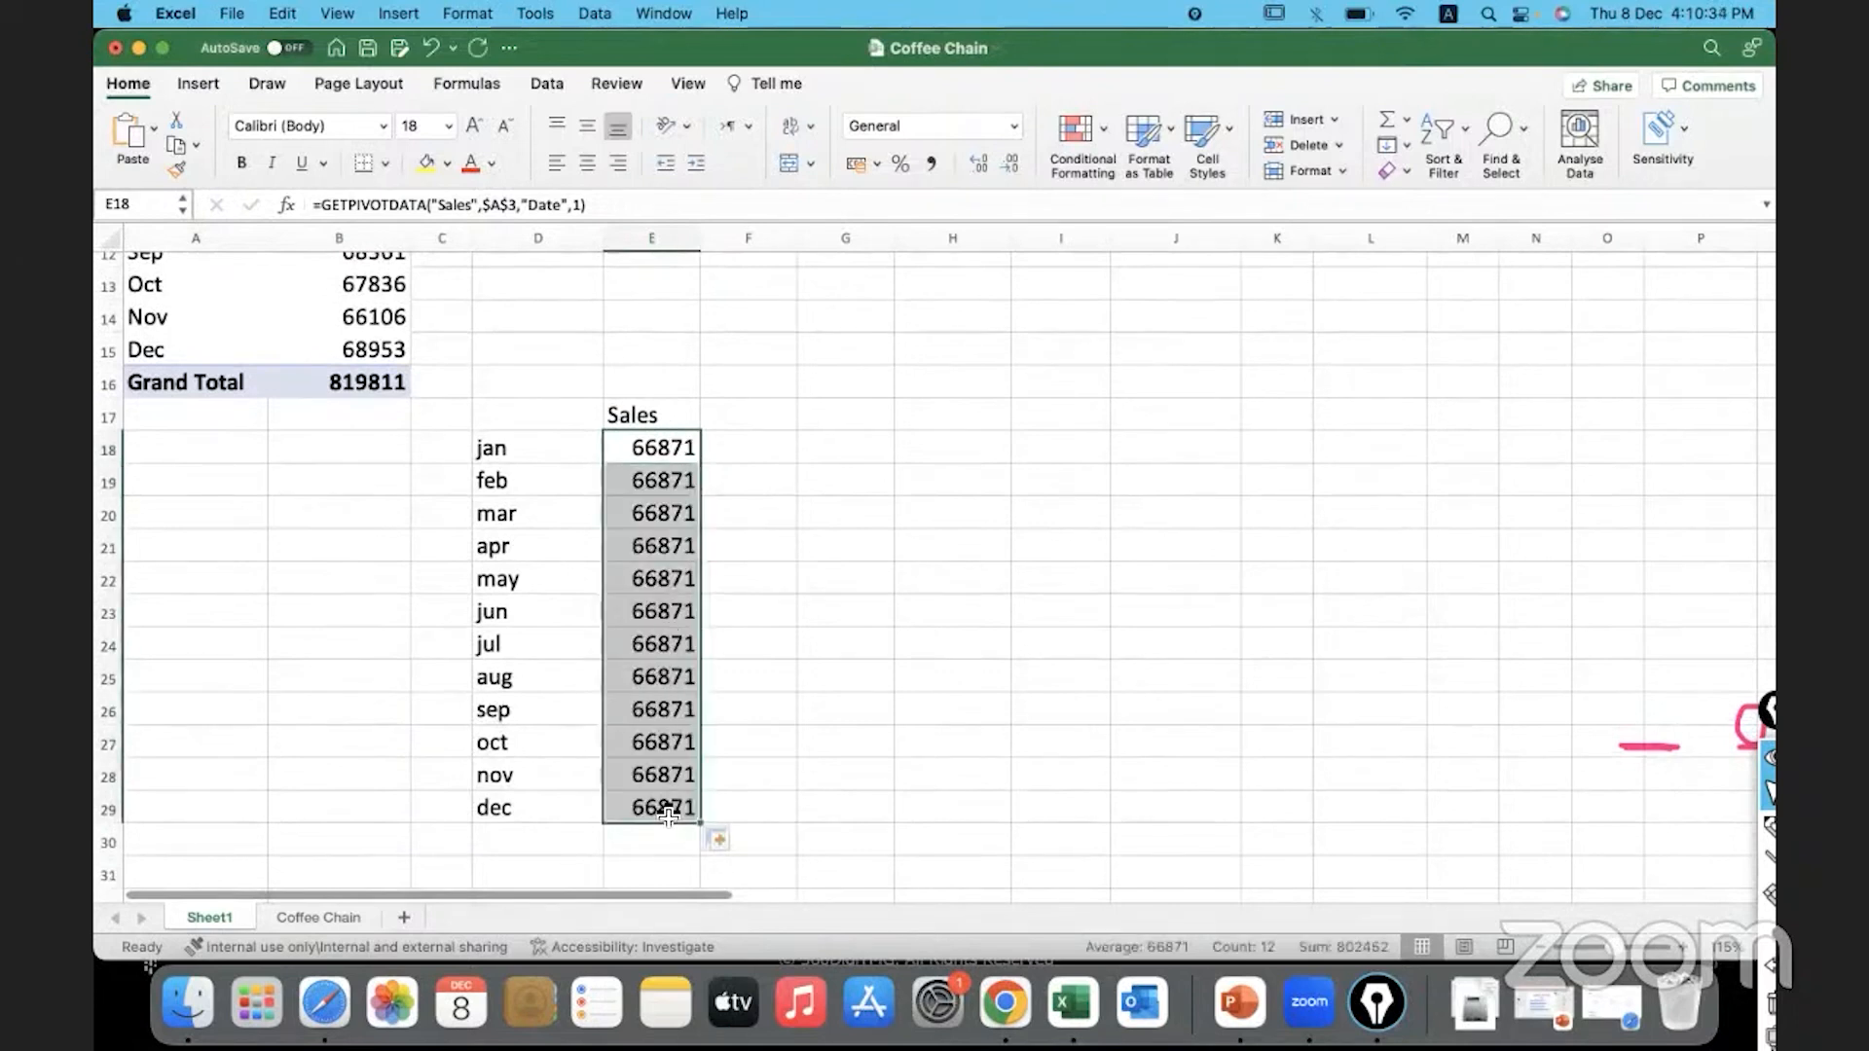
Examine the filled Sales values and formulas in E18:E29 against their months in column D
{"action": "left_click", "coordinate": [633, 454]}
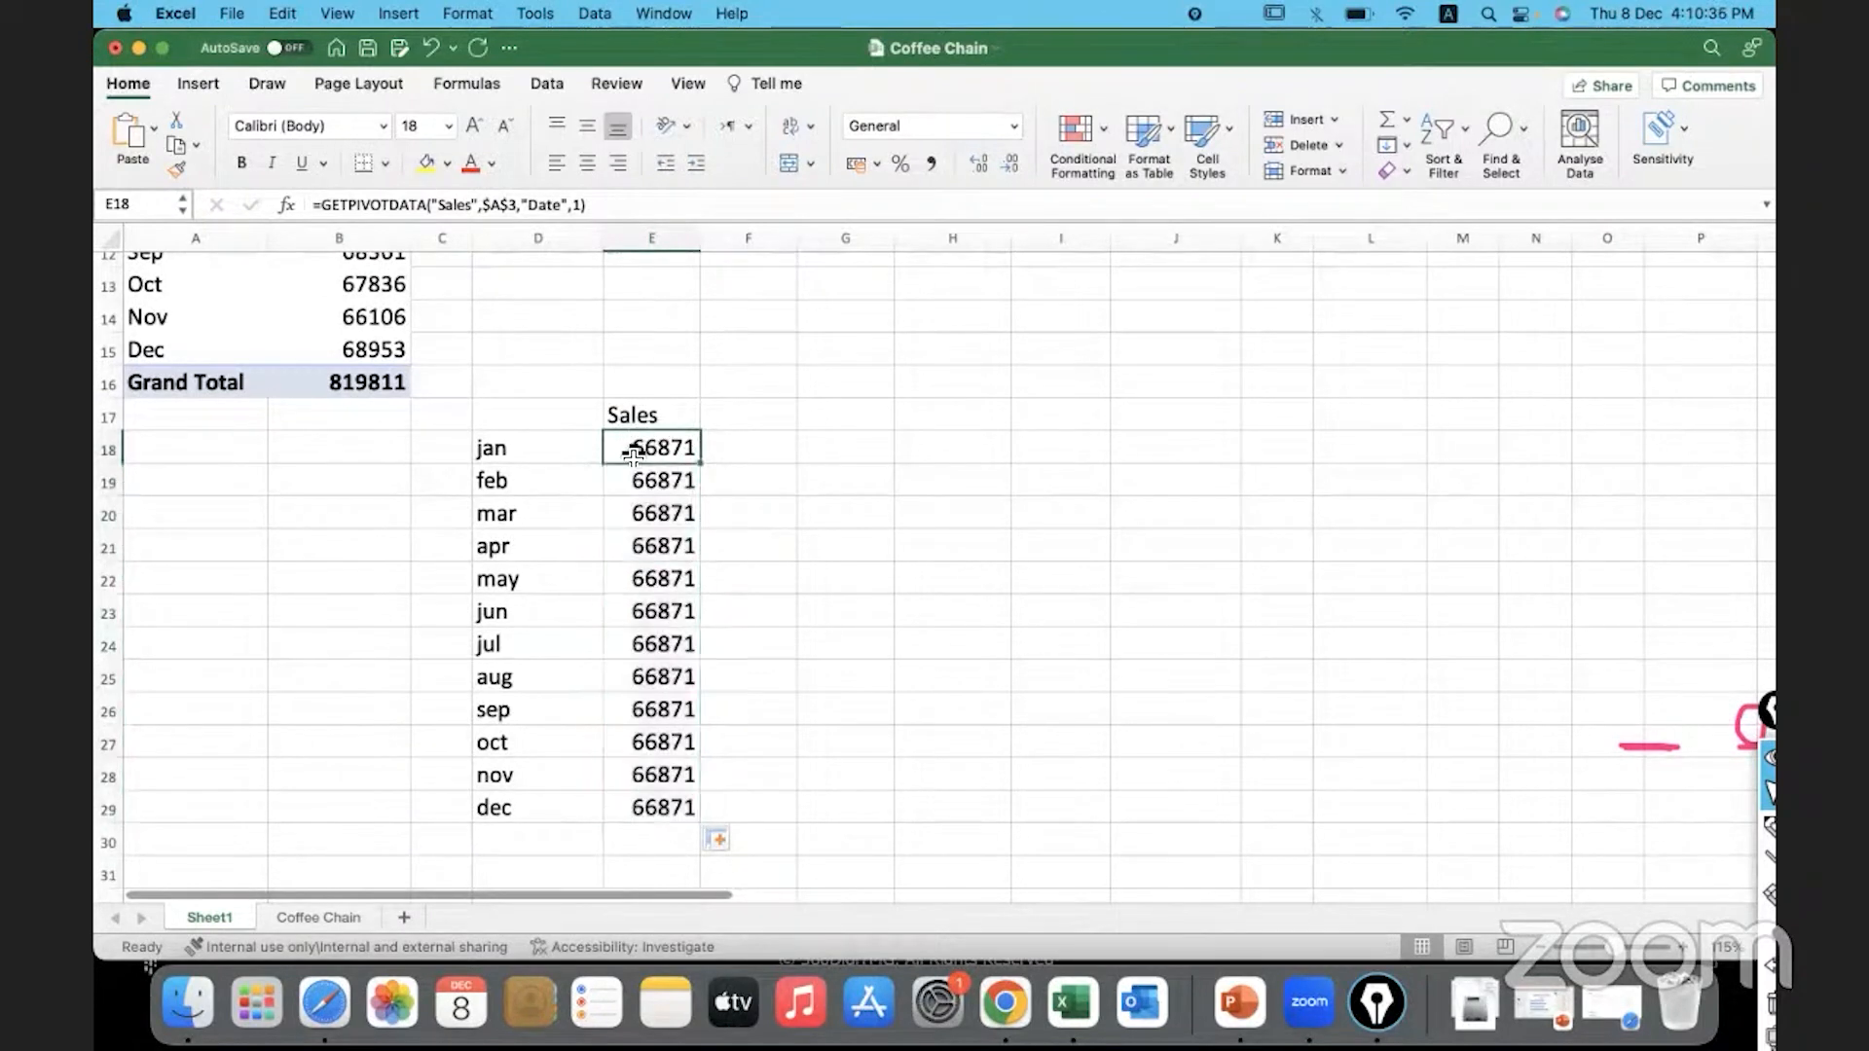
{"action": "left_click_drag", "start_coordinate": [633, 450], "coordinate": [633, 811]}
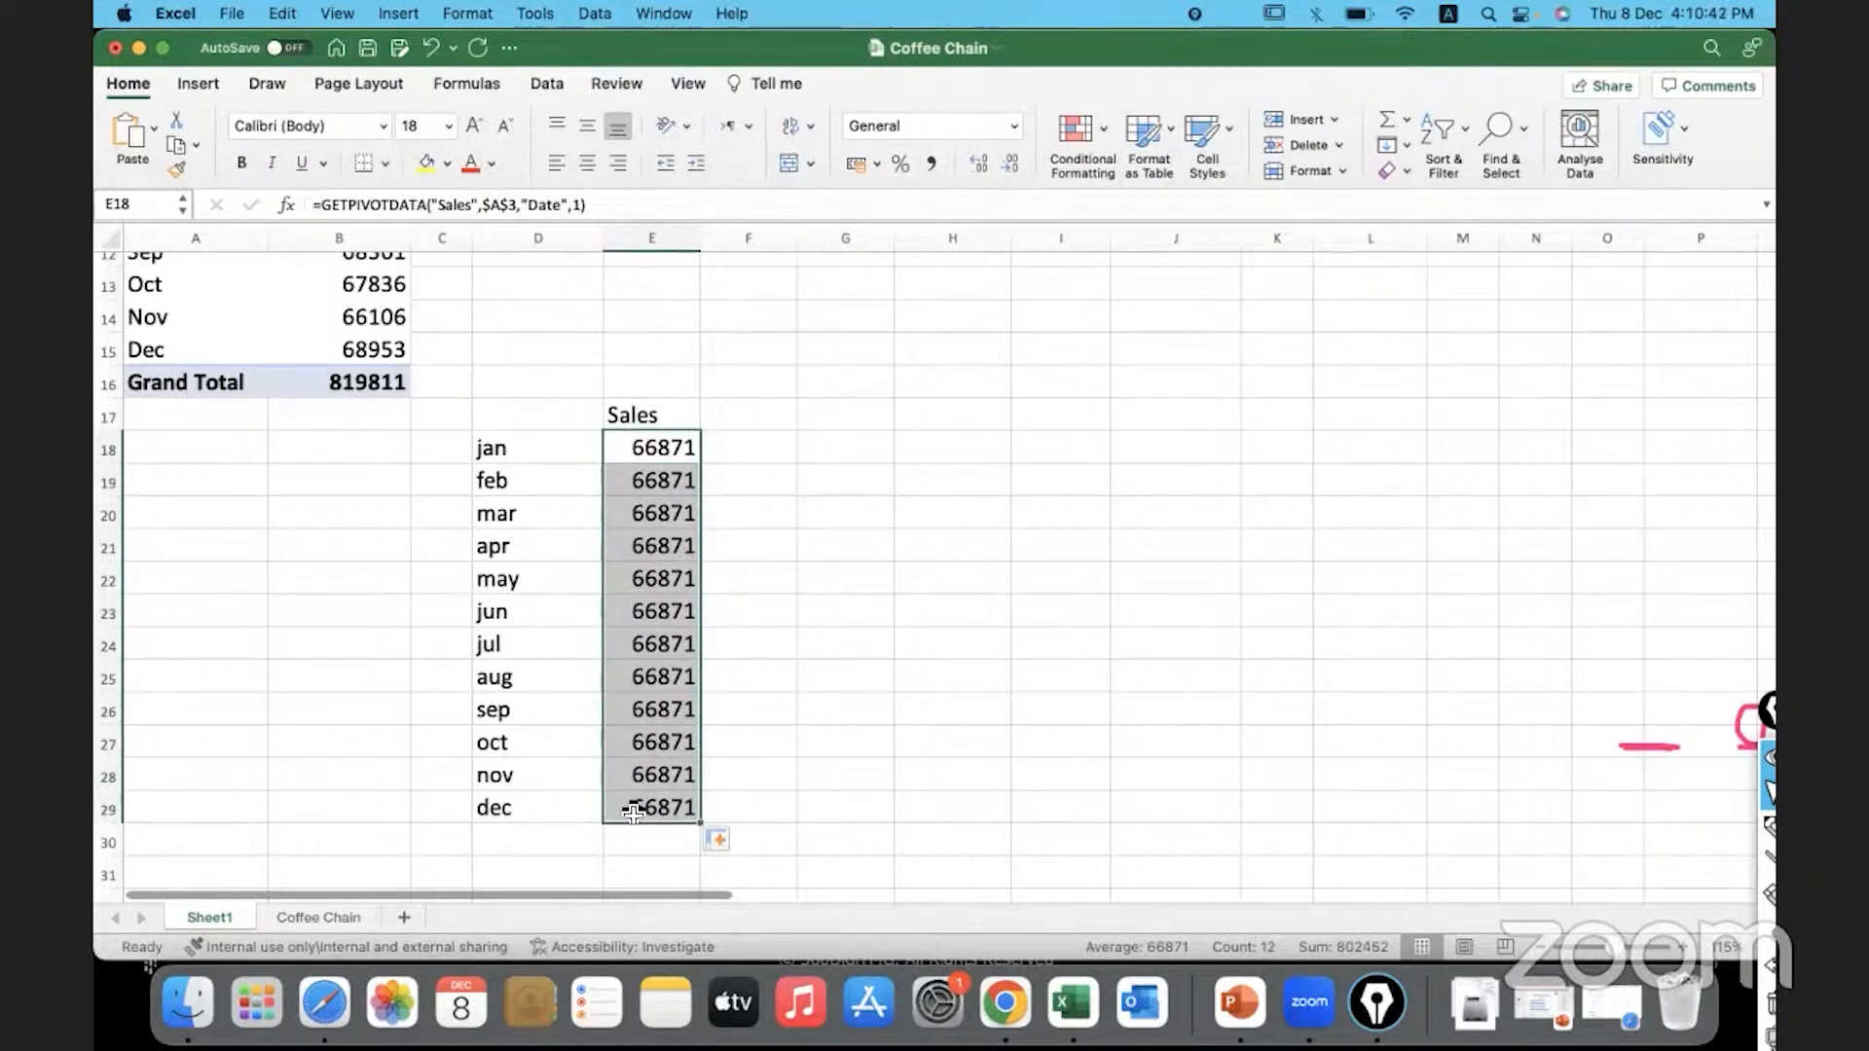
{"action": "left_click", "coordinate": [623, 449]}
{"action": "left_click", "coordinate": [551, 490]}
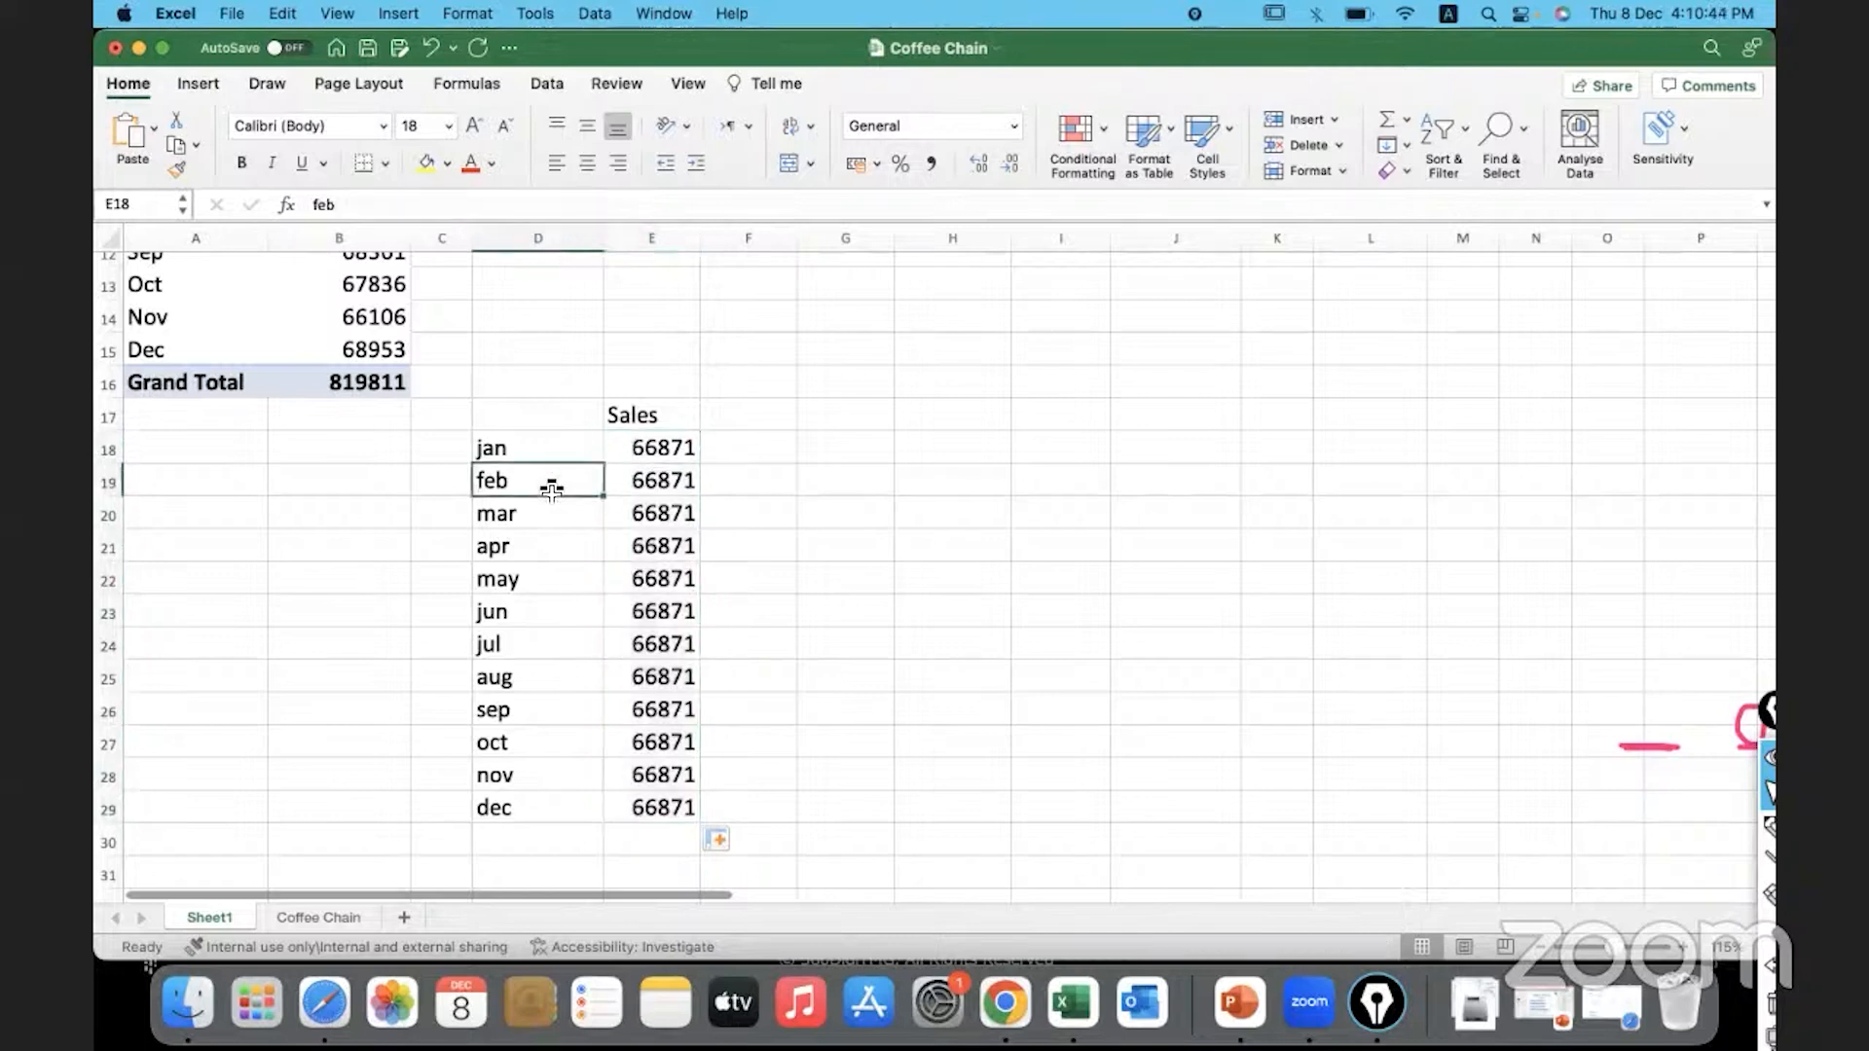
{"action": "left_click_drag", "start_coordinate": [551, 489], "coordinate": [618, 480]}
{"action": "left_click", "coordinate": [643, 480]}
Replace the month item 1 in E18's GETPIVOTDATA formula with a reference to D18 and fill the formula down to E29
{"action": "left_click", "coordinate": [649, 448]}
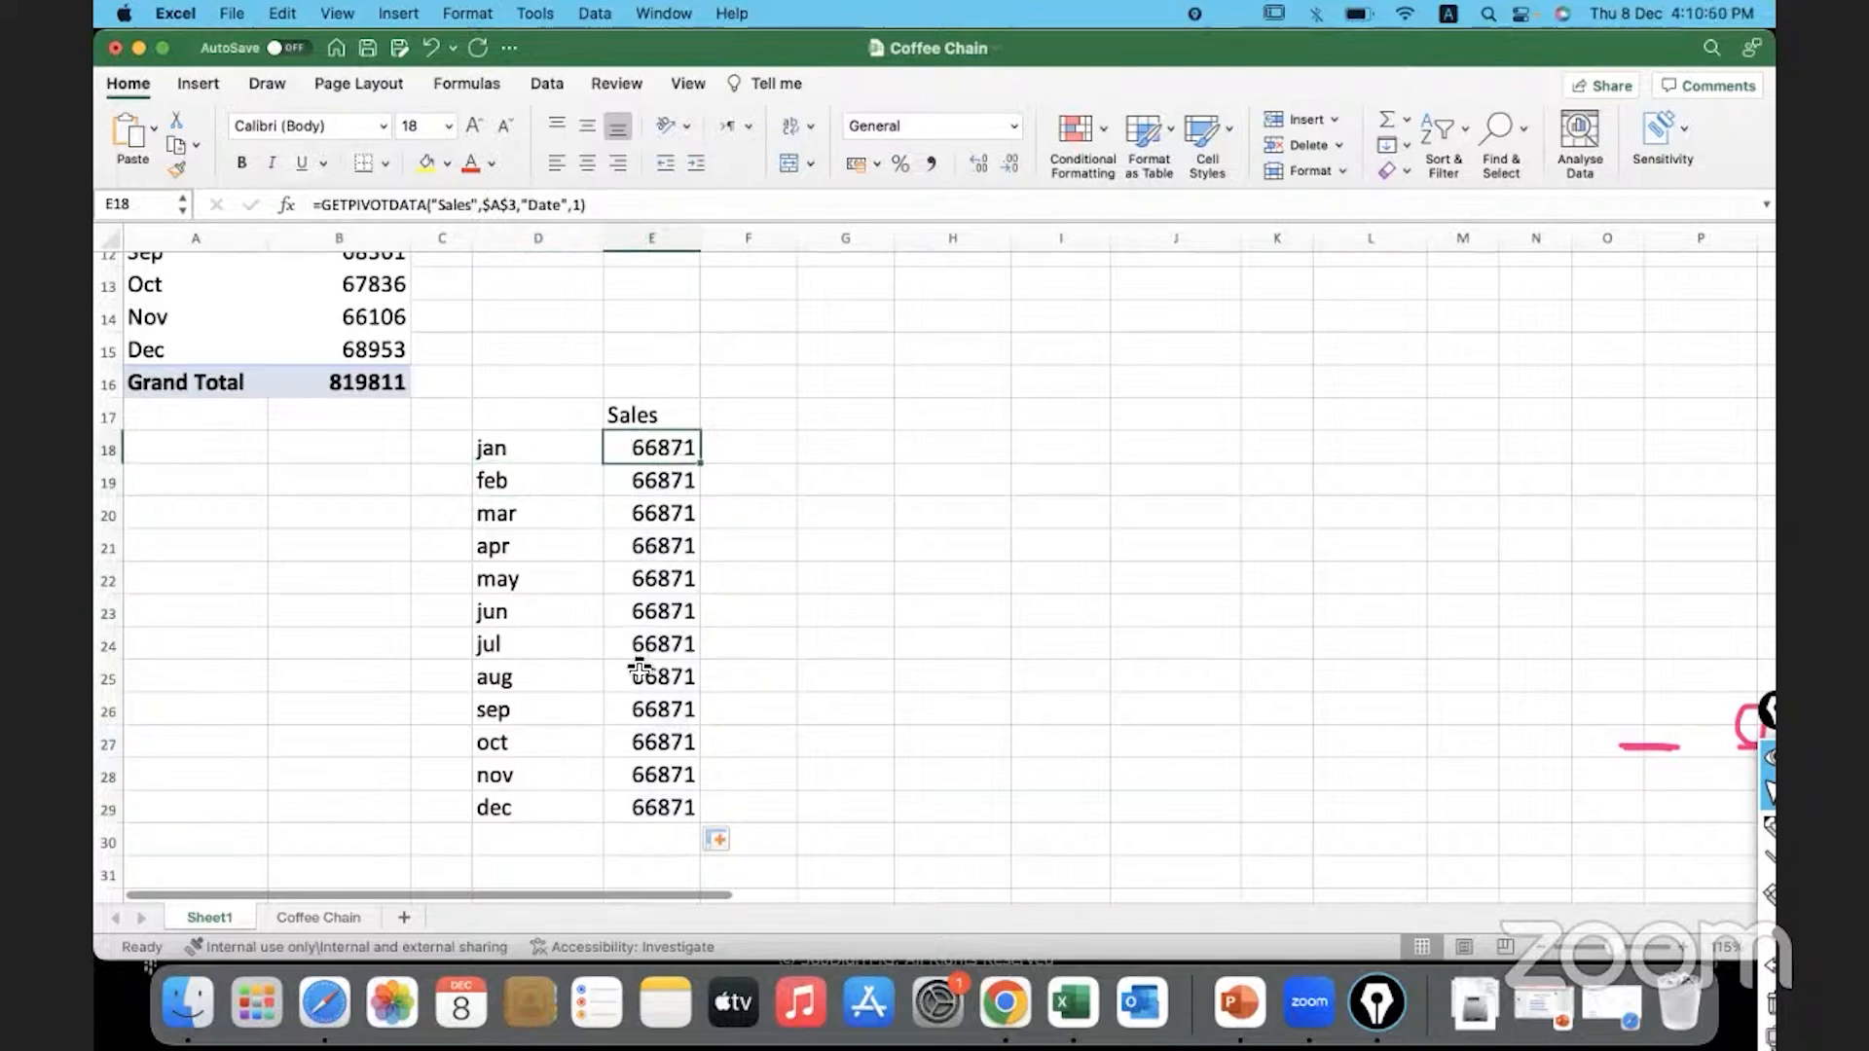
{"action": "left_click", "coordinate": [582, 204]}
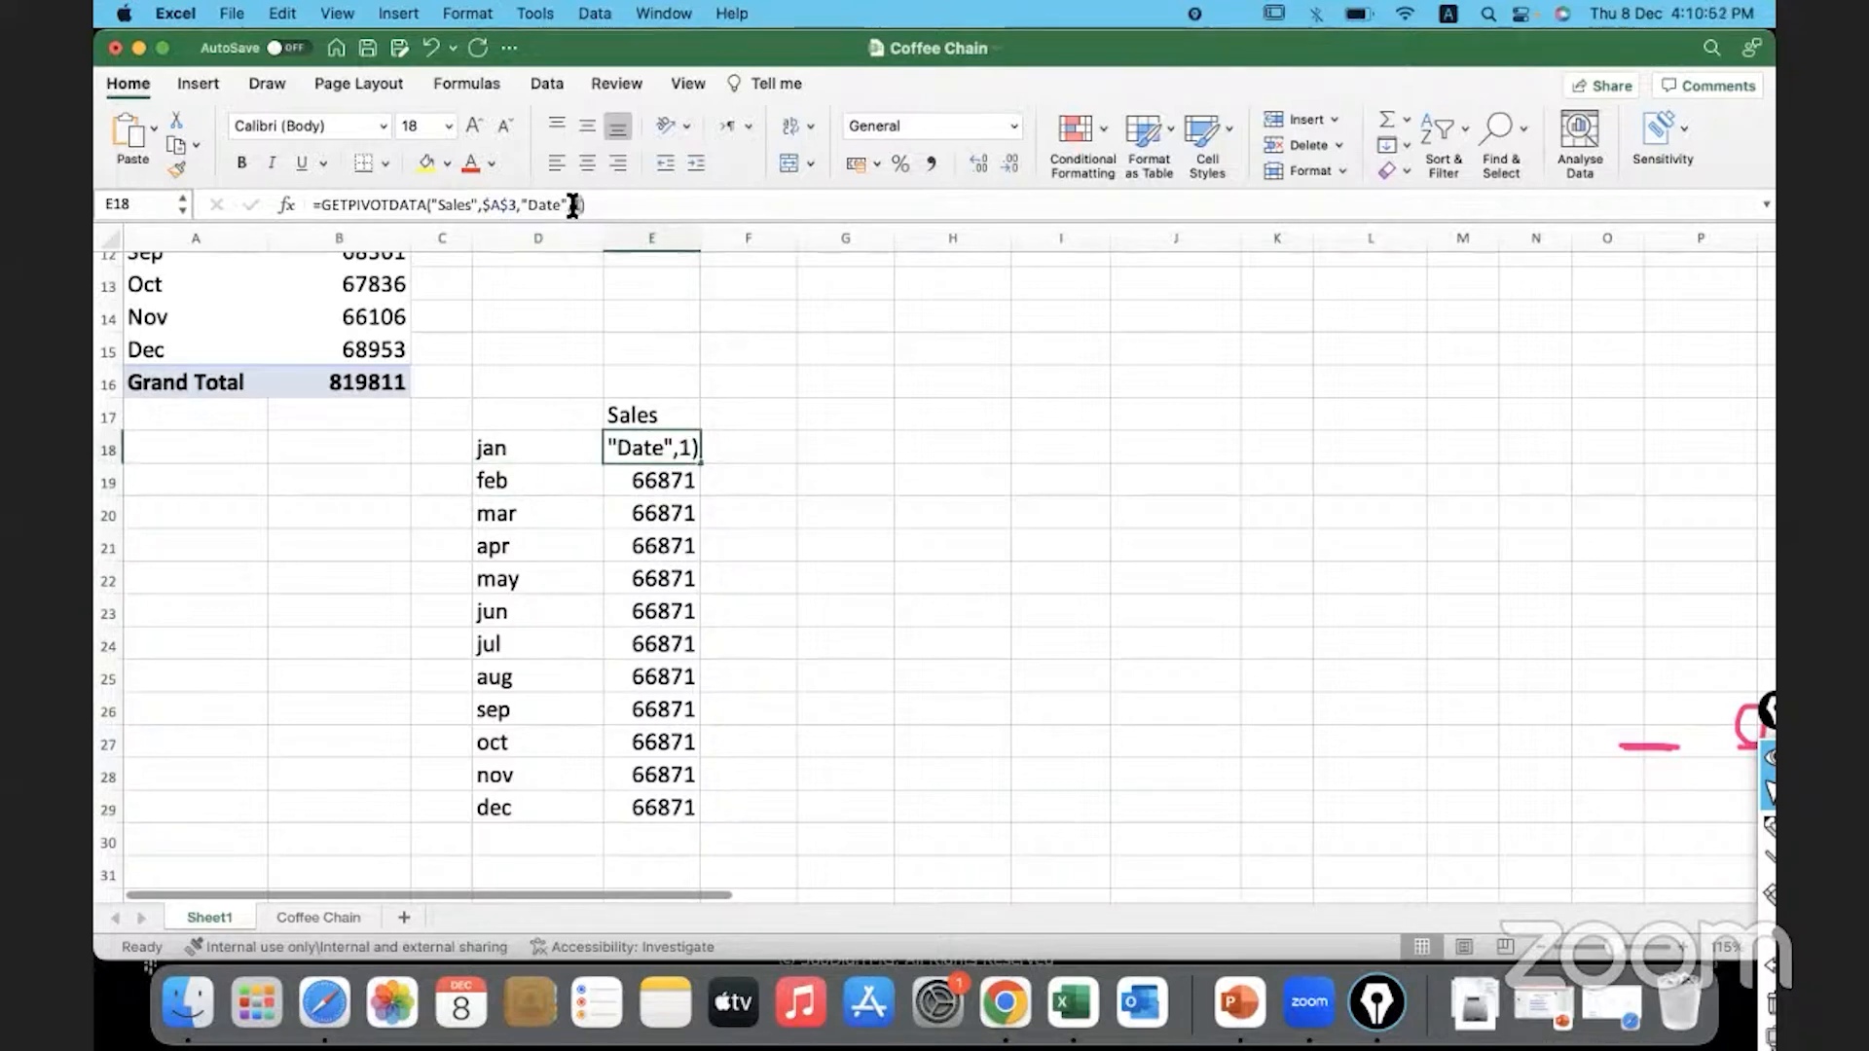
{"action": "double_click", "coordinate": [576, 204]}
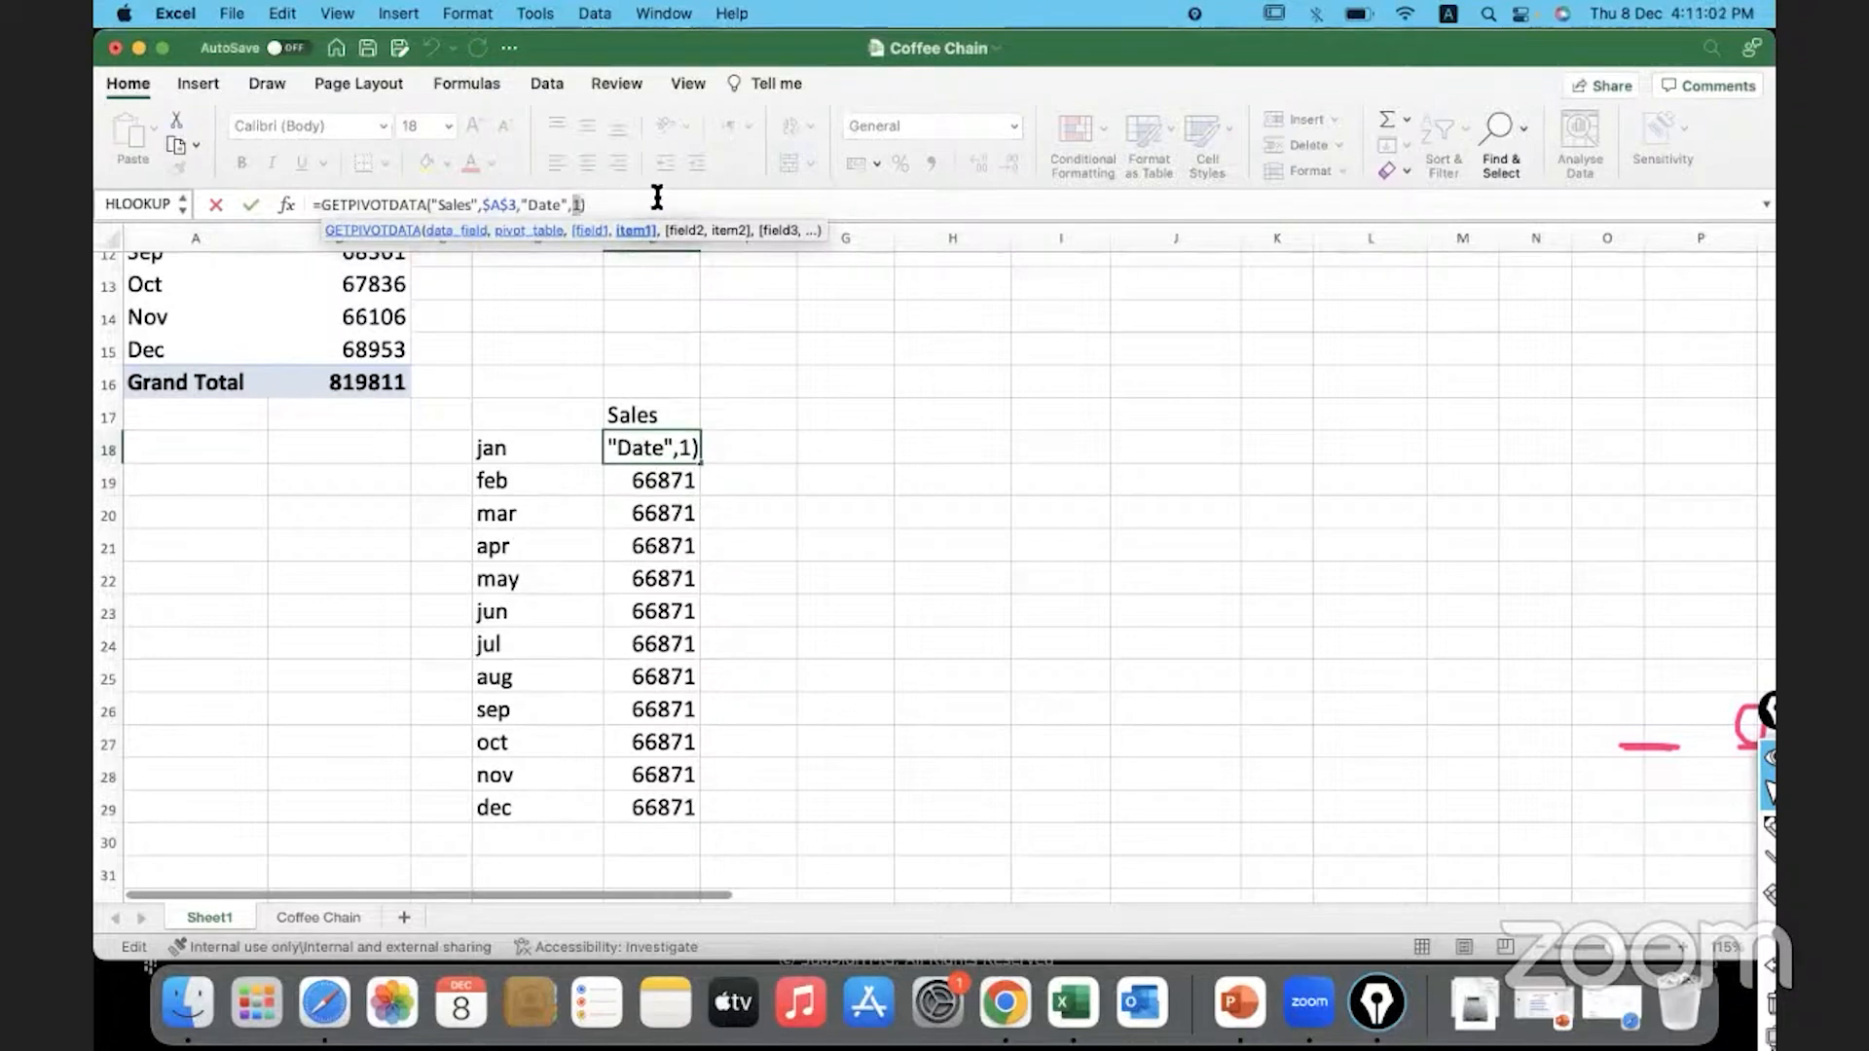
{"action": "left_click", "coordinate": [536, 449]}
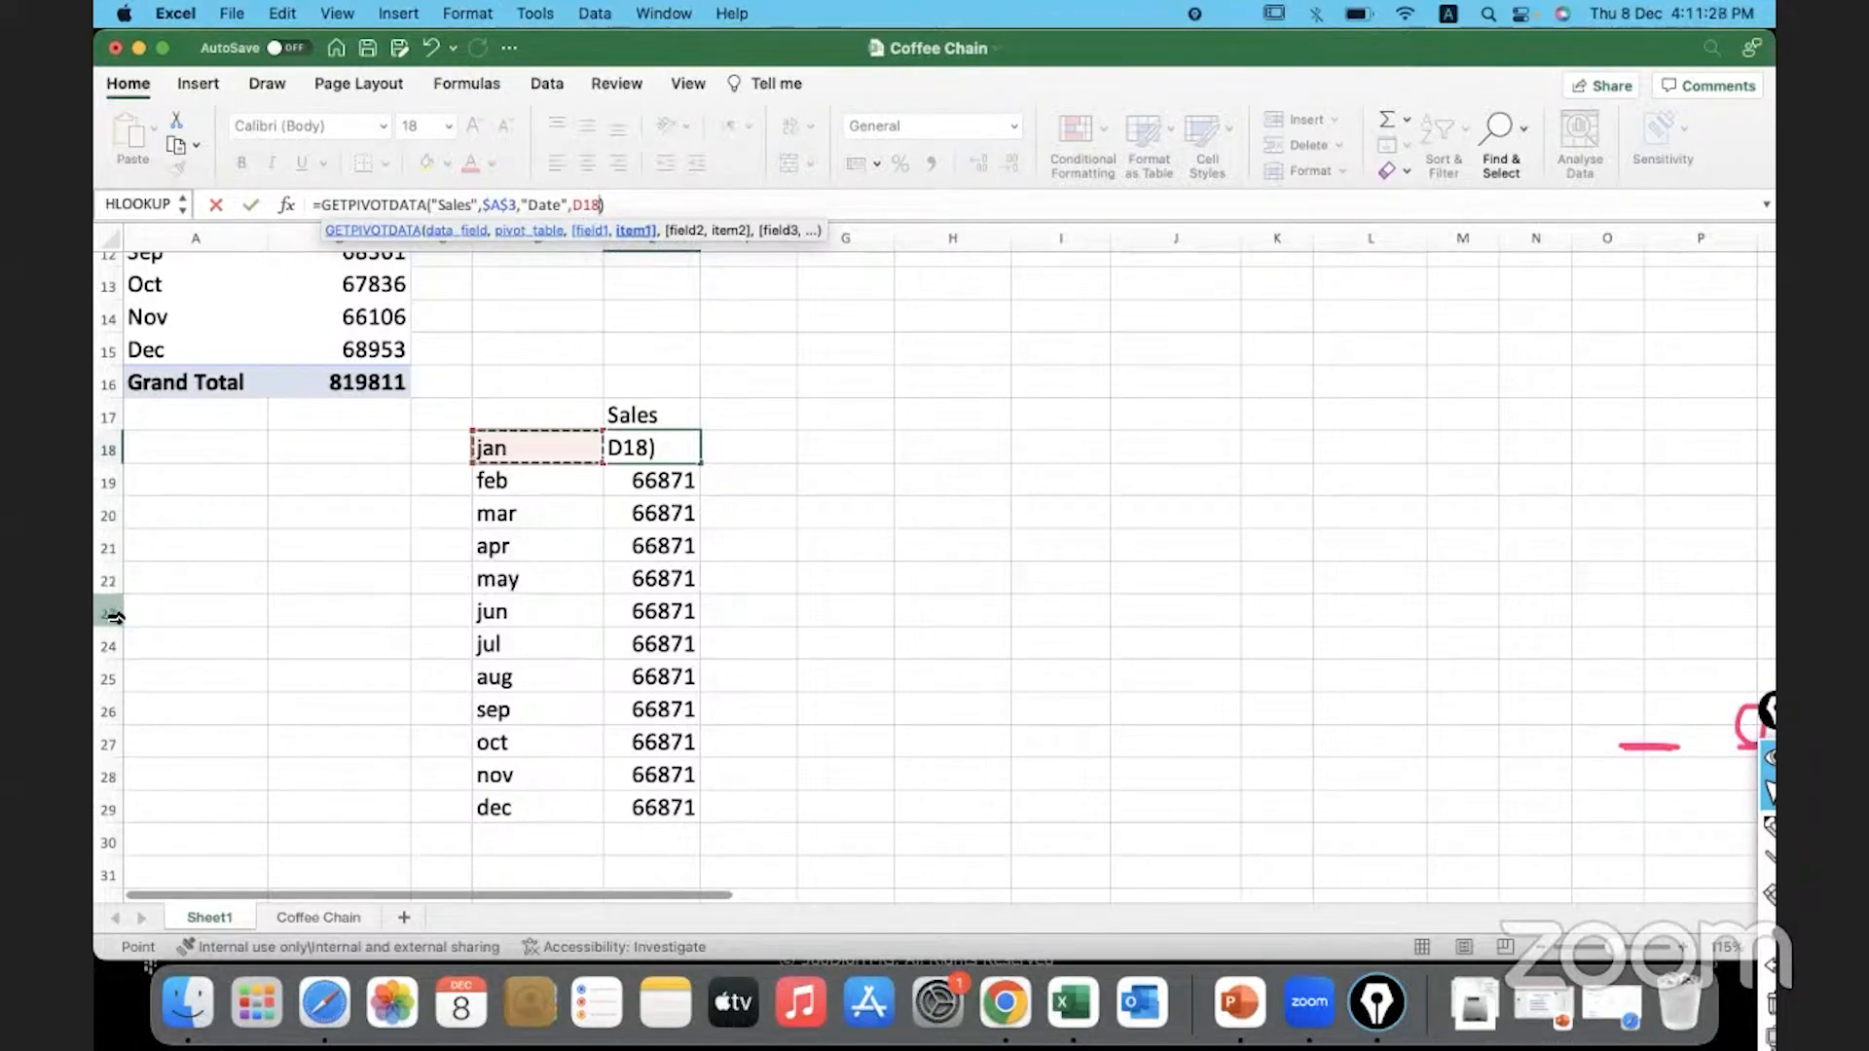
{"action": "left_click", "coordinate": [625, 198]}
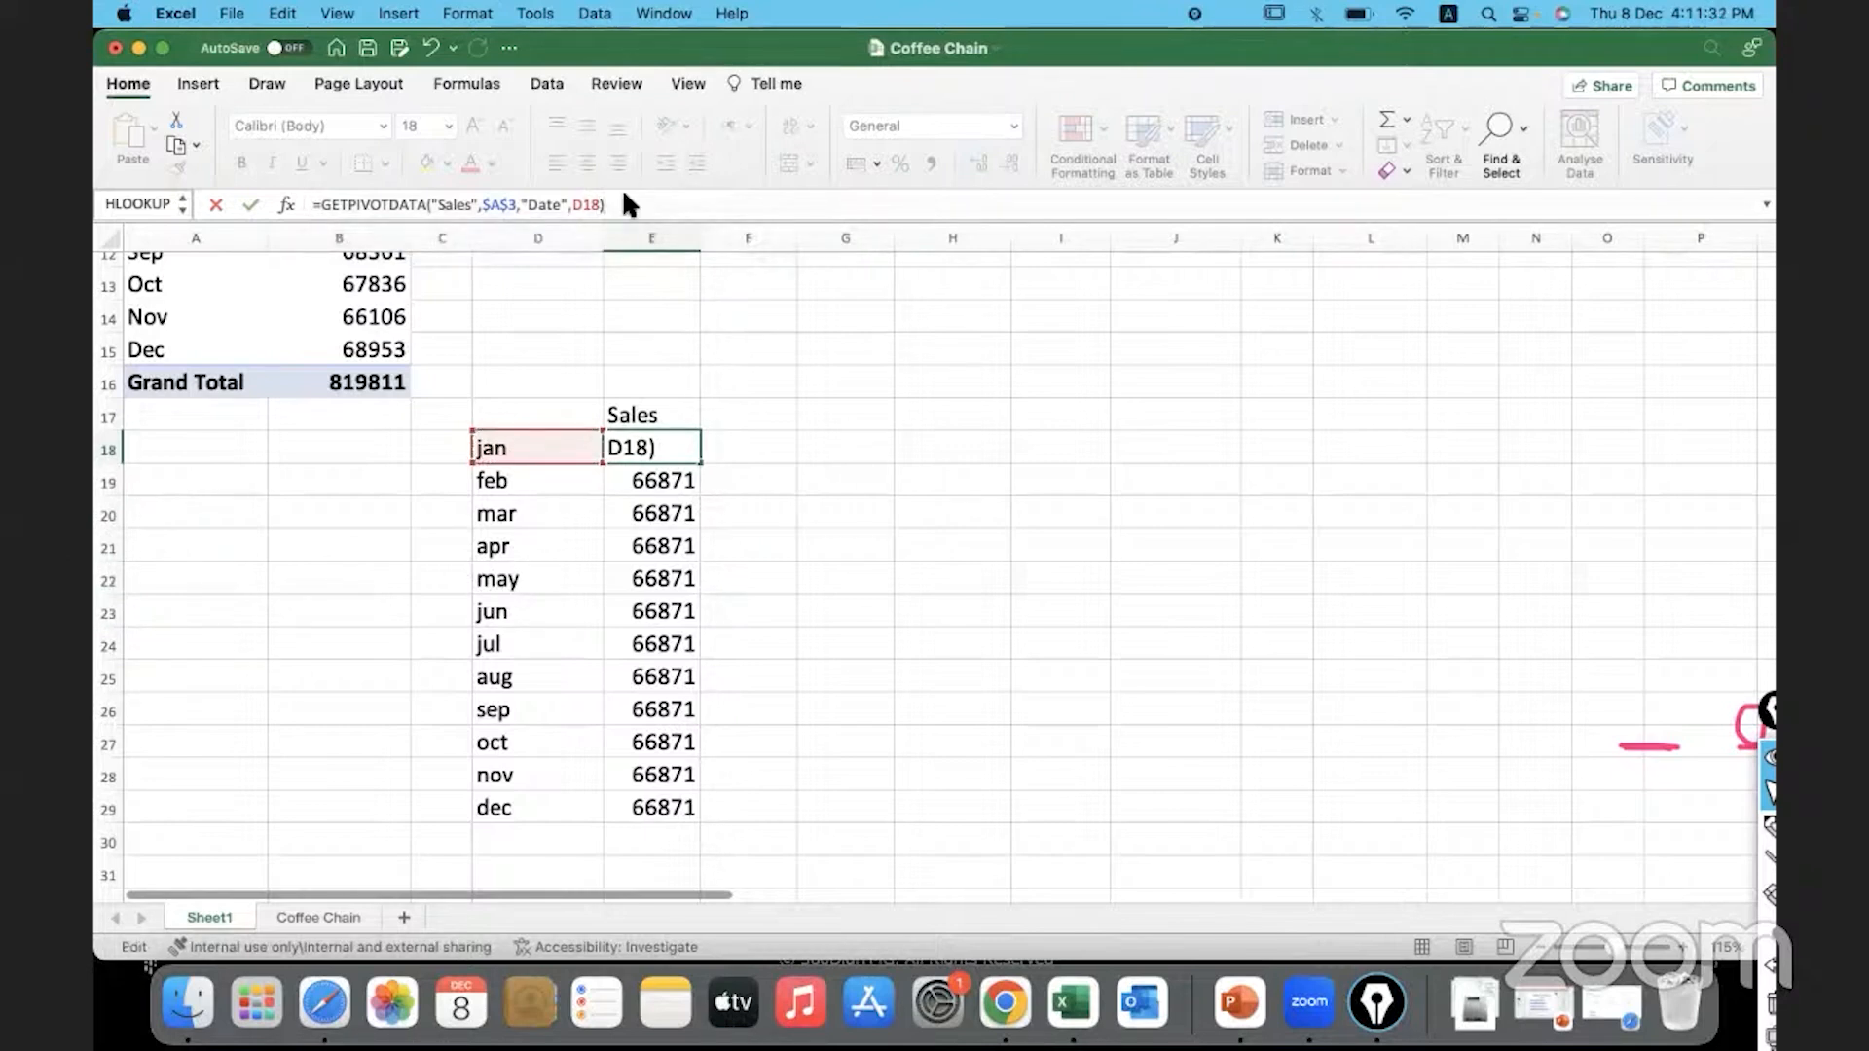
{"action": "key", "text": "Return"}
{"action": "left_click", "coordinate": [681, 450]}
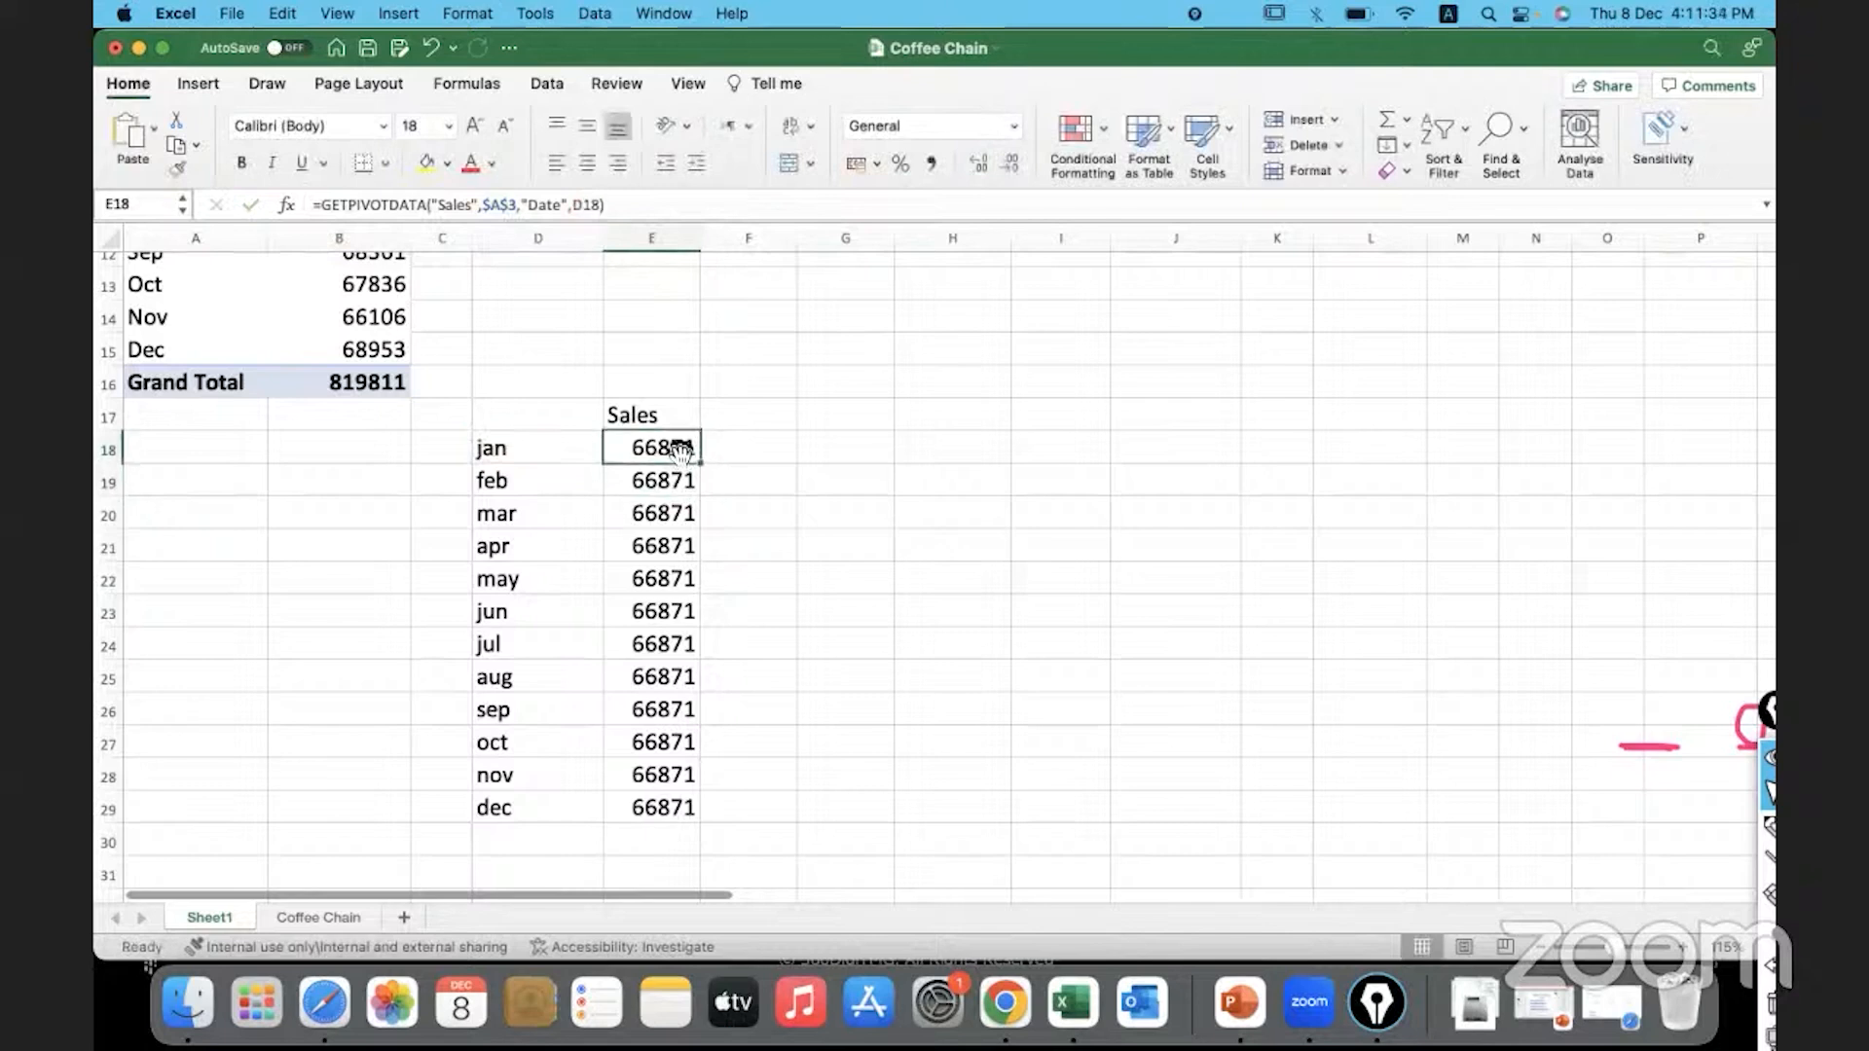
{"action": "double_click", "coordinate": [701, 466]}
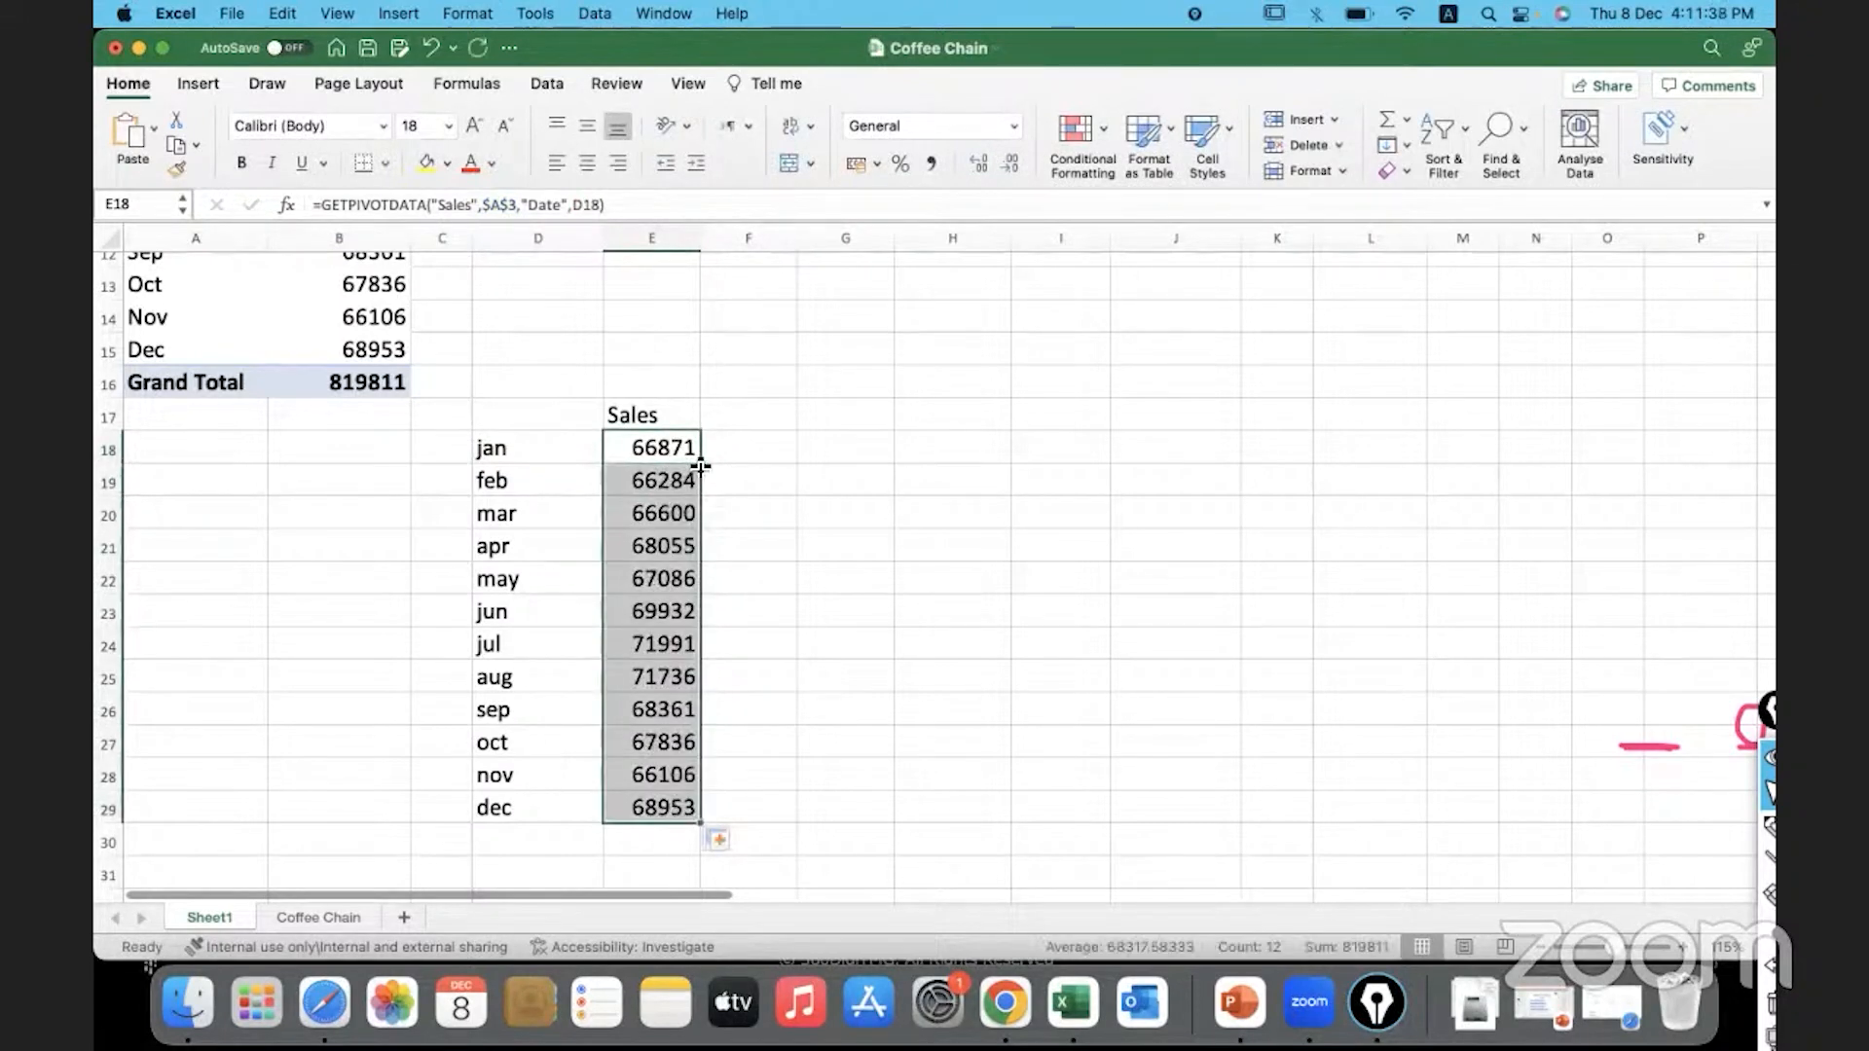
Compare the monthly sales table in D17:E29 with the pivot table's Sum of Sales values
{"action": "scroll", "coordinate": [701, 466], "scroll_direction": "up", "scroll_amount": 5}
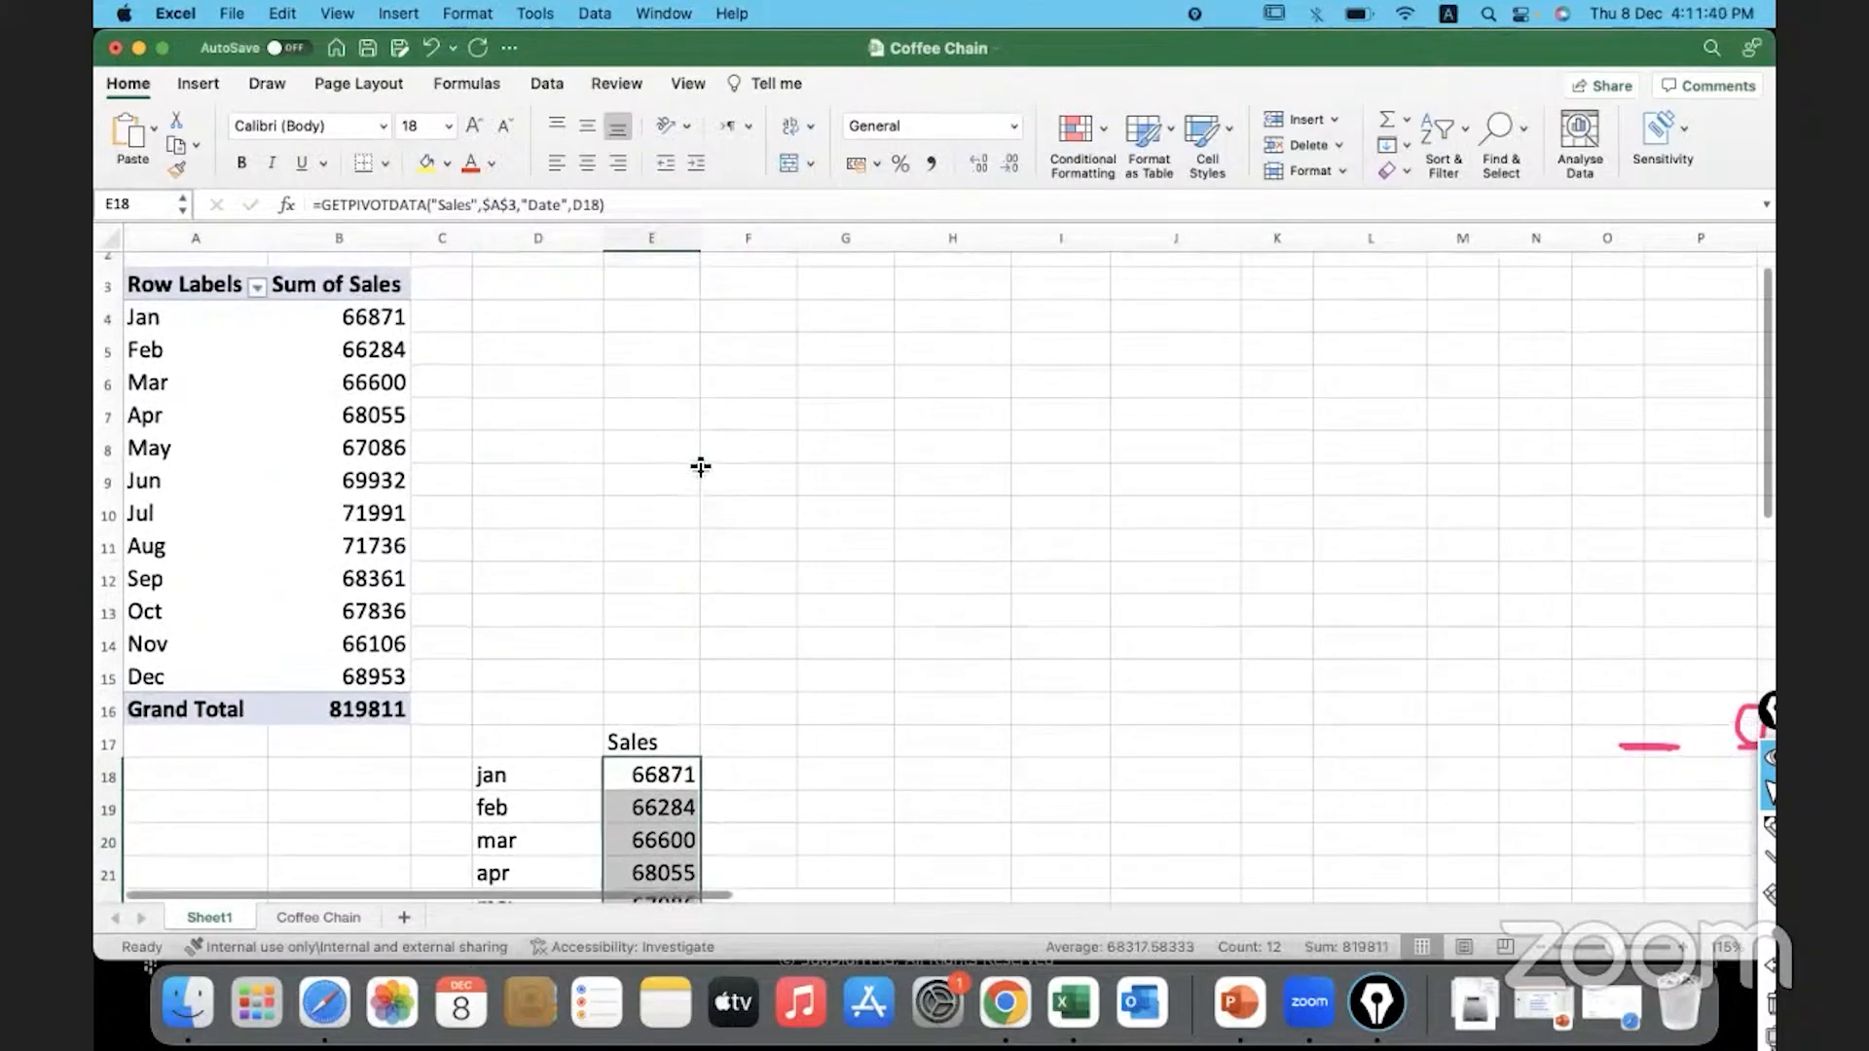
{"action": "scroll", "coordinate": [701, 466], "scroll_direction": "down", "scroll_amount": 5}
{"action": "left_click_drag", "start_coordinate": [531, 370], "coordinate": [668, 792]}
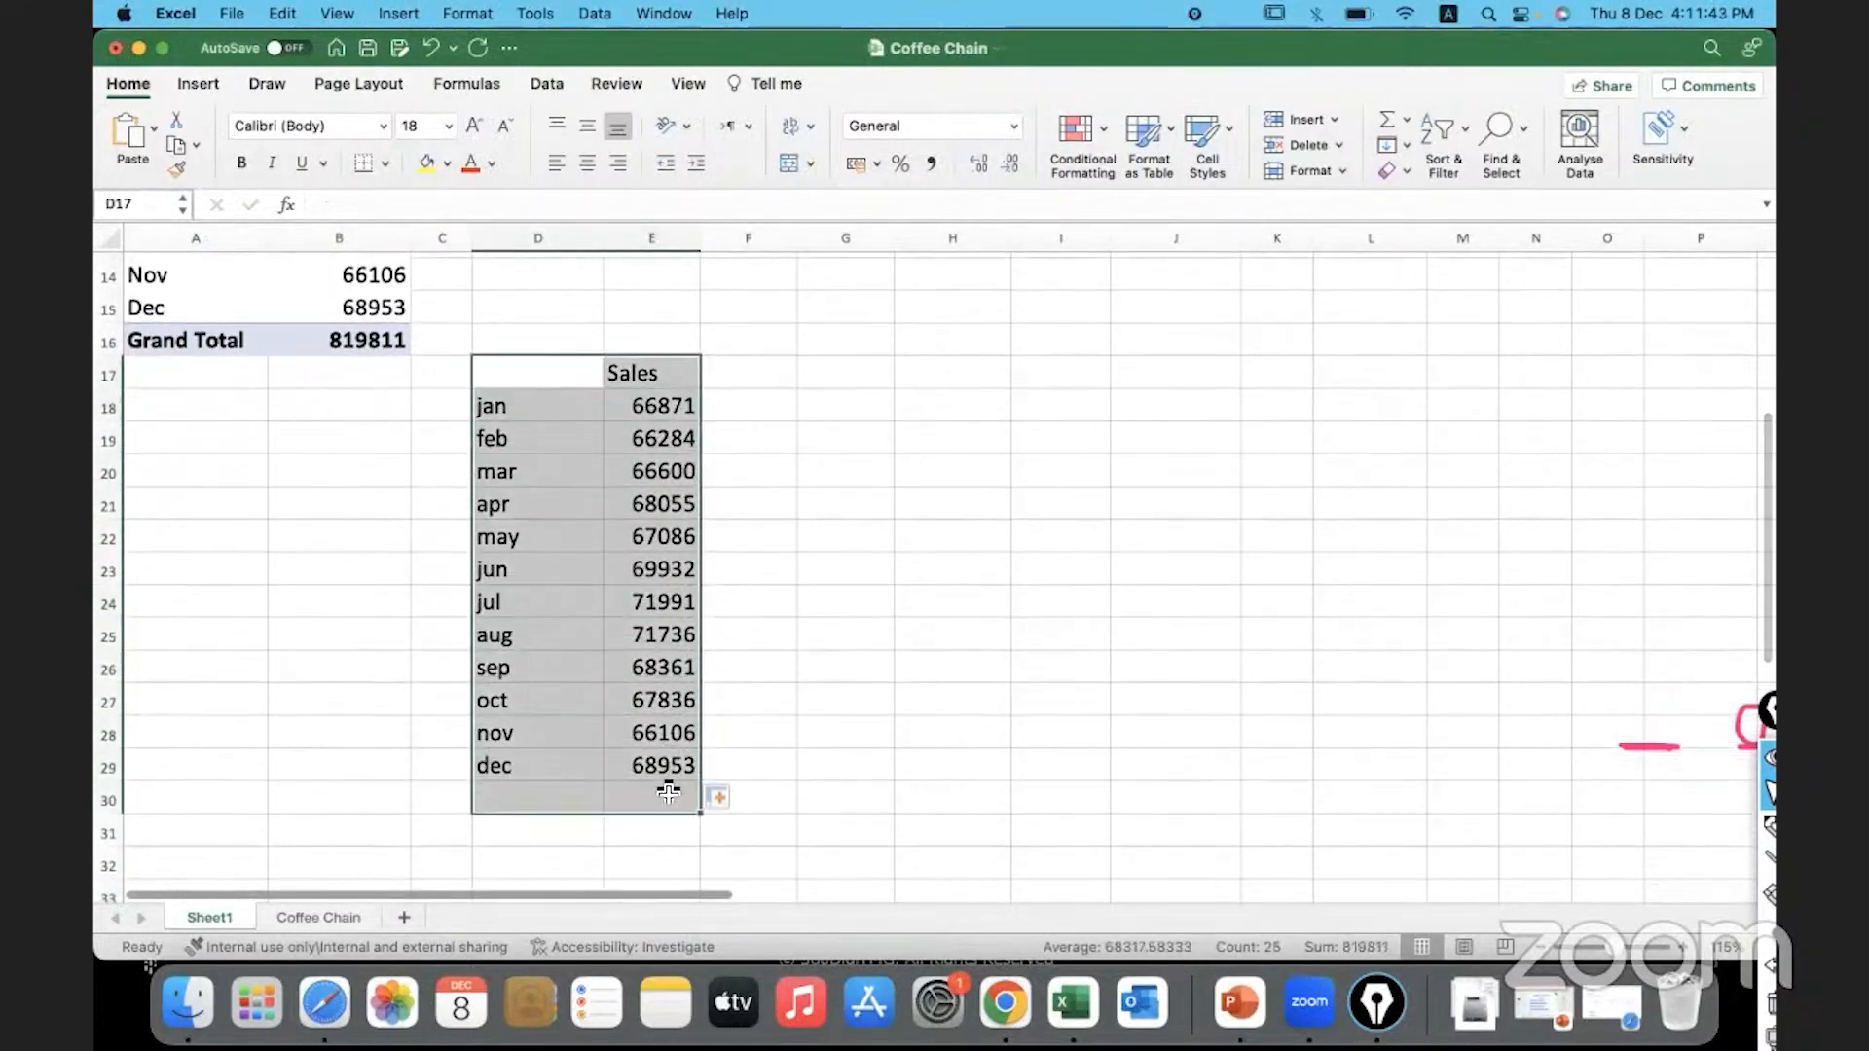
{"action": "left_click", "coordinate": [793, 487]}
{"action": "scroll", "coordinate": [341, 493], "scroll_direction": "up", "scroll_amount": 6}
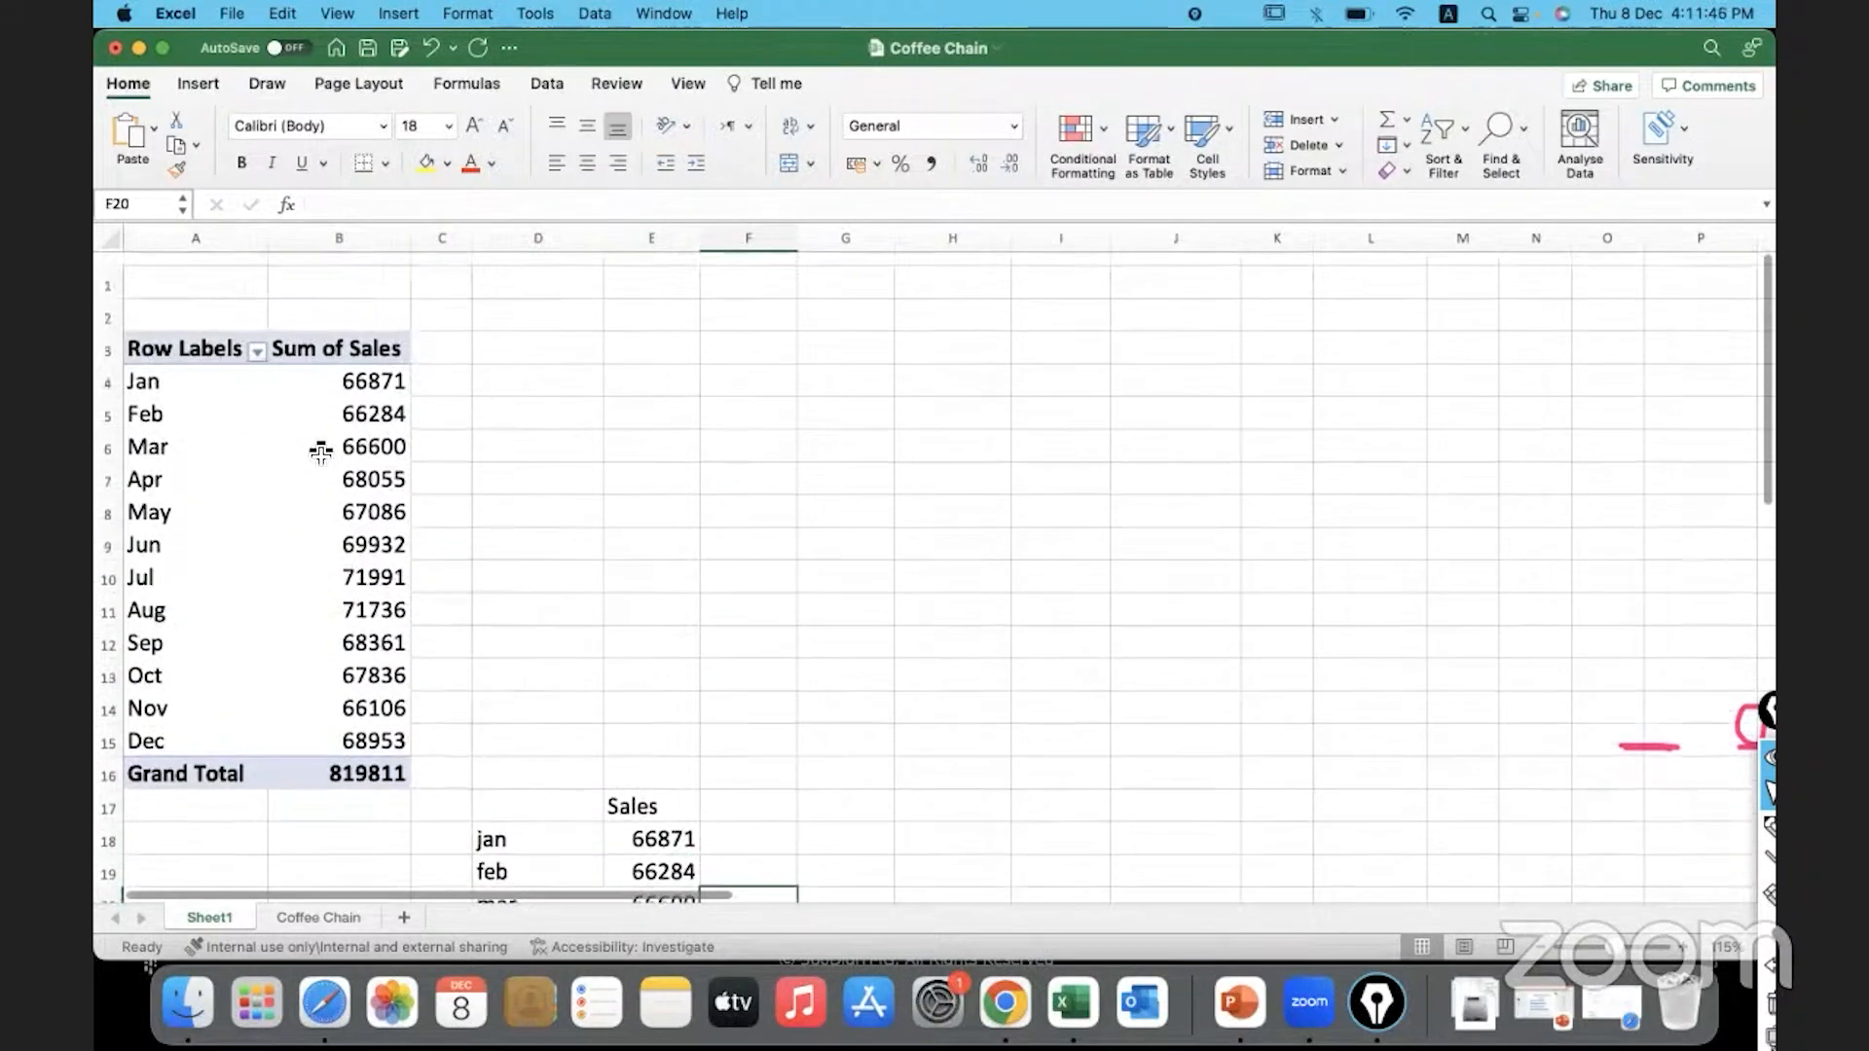
{"action": "left_click", "coordinate": [292, 420]}
{"action": "scroll", "coordinate": [681, 626], "scroll_direction": "down", "scroll_amount": 5}
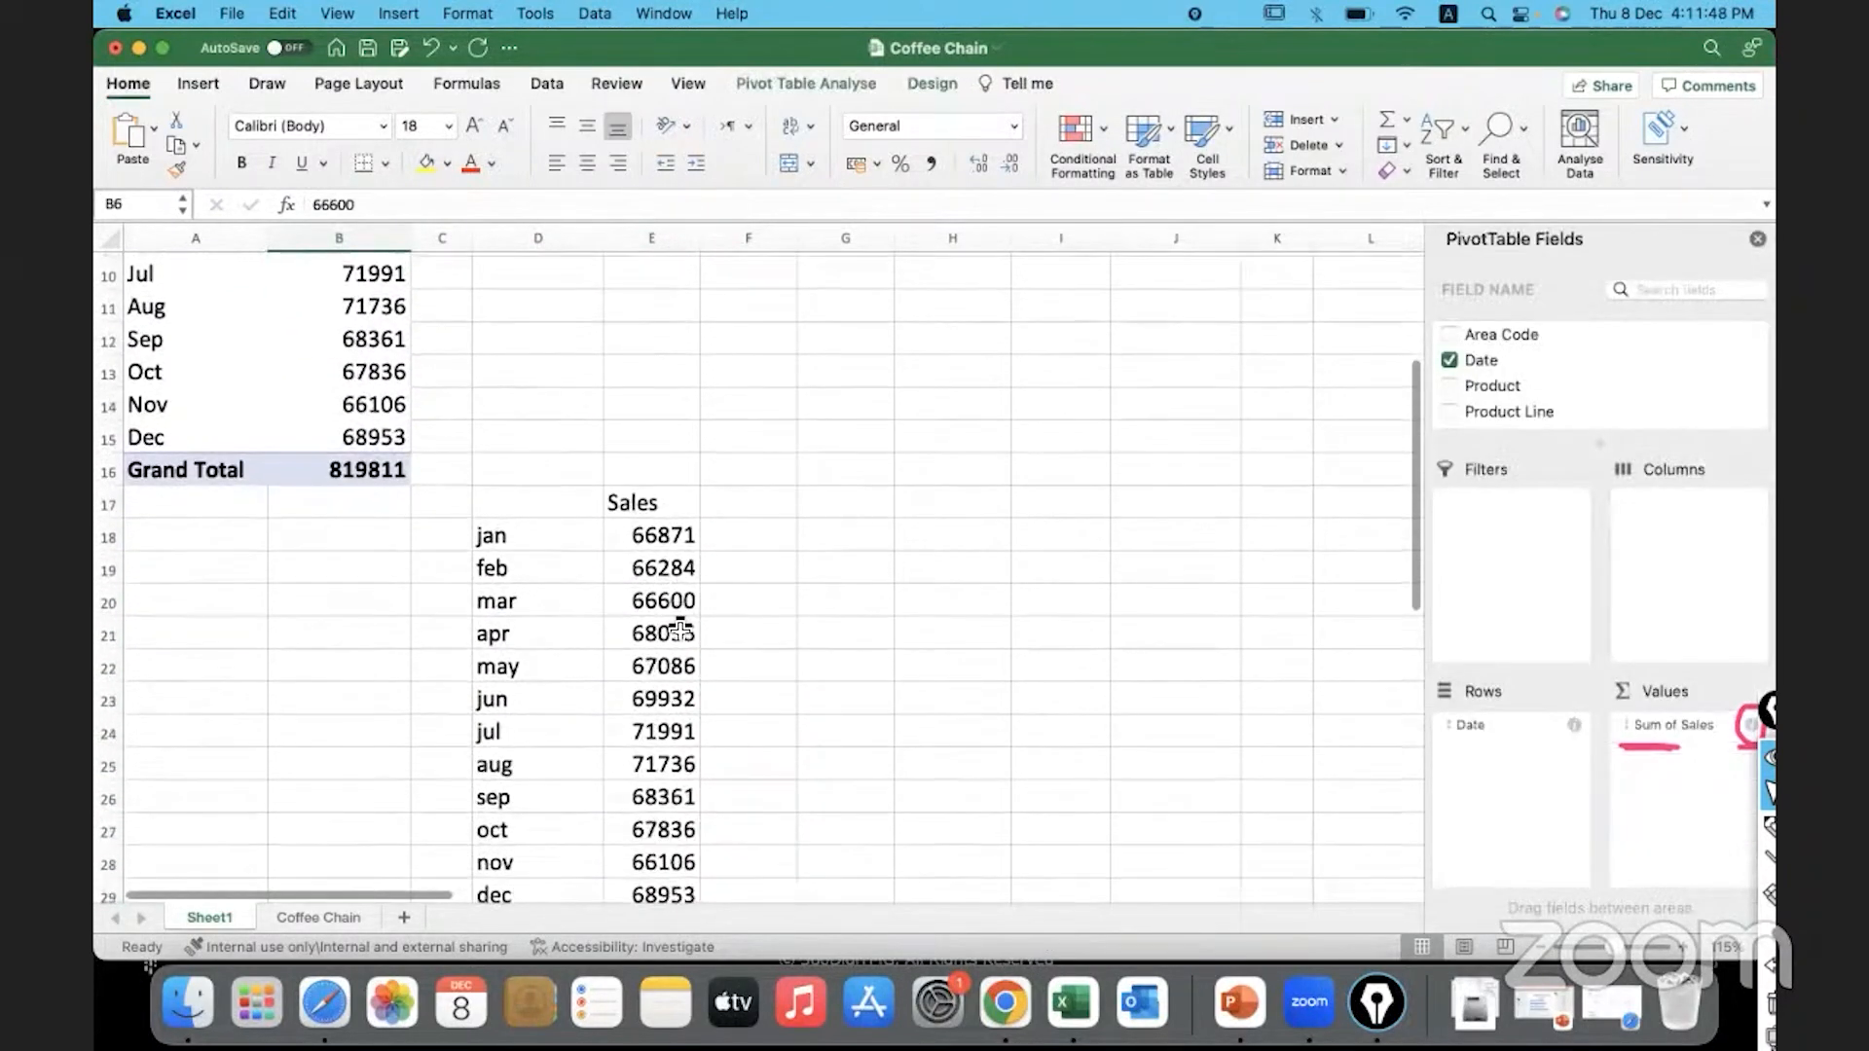
{"action": "left_click_drag", "start_coordinate": [520, 370], "coordinate": [672, 793]}
{"action": "left_click", "coordinate": [879, 697]}
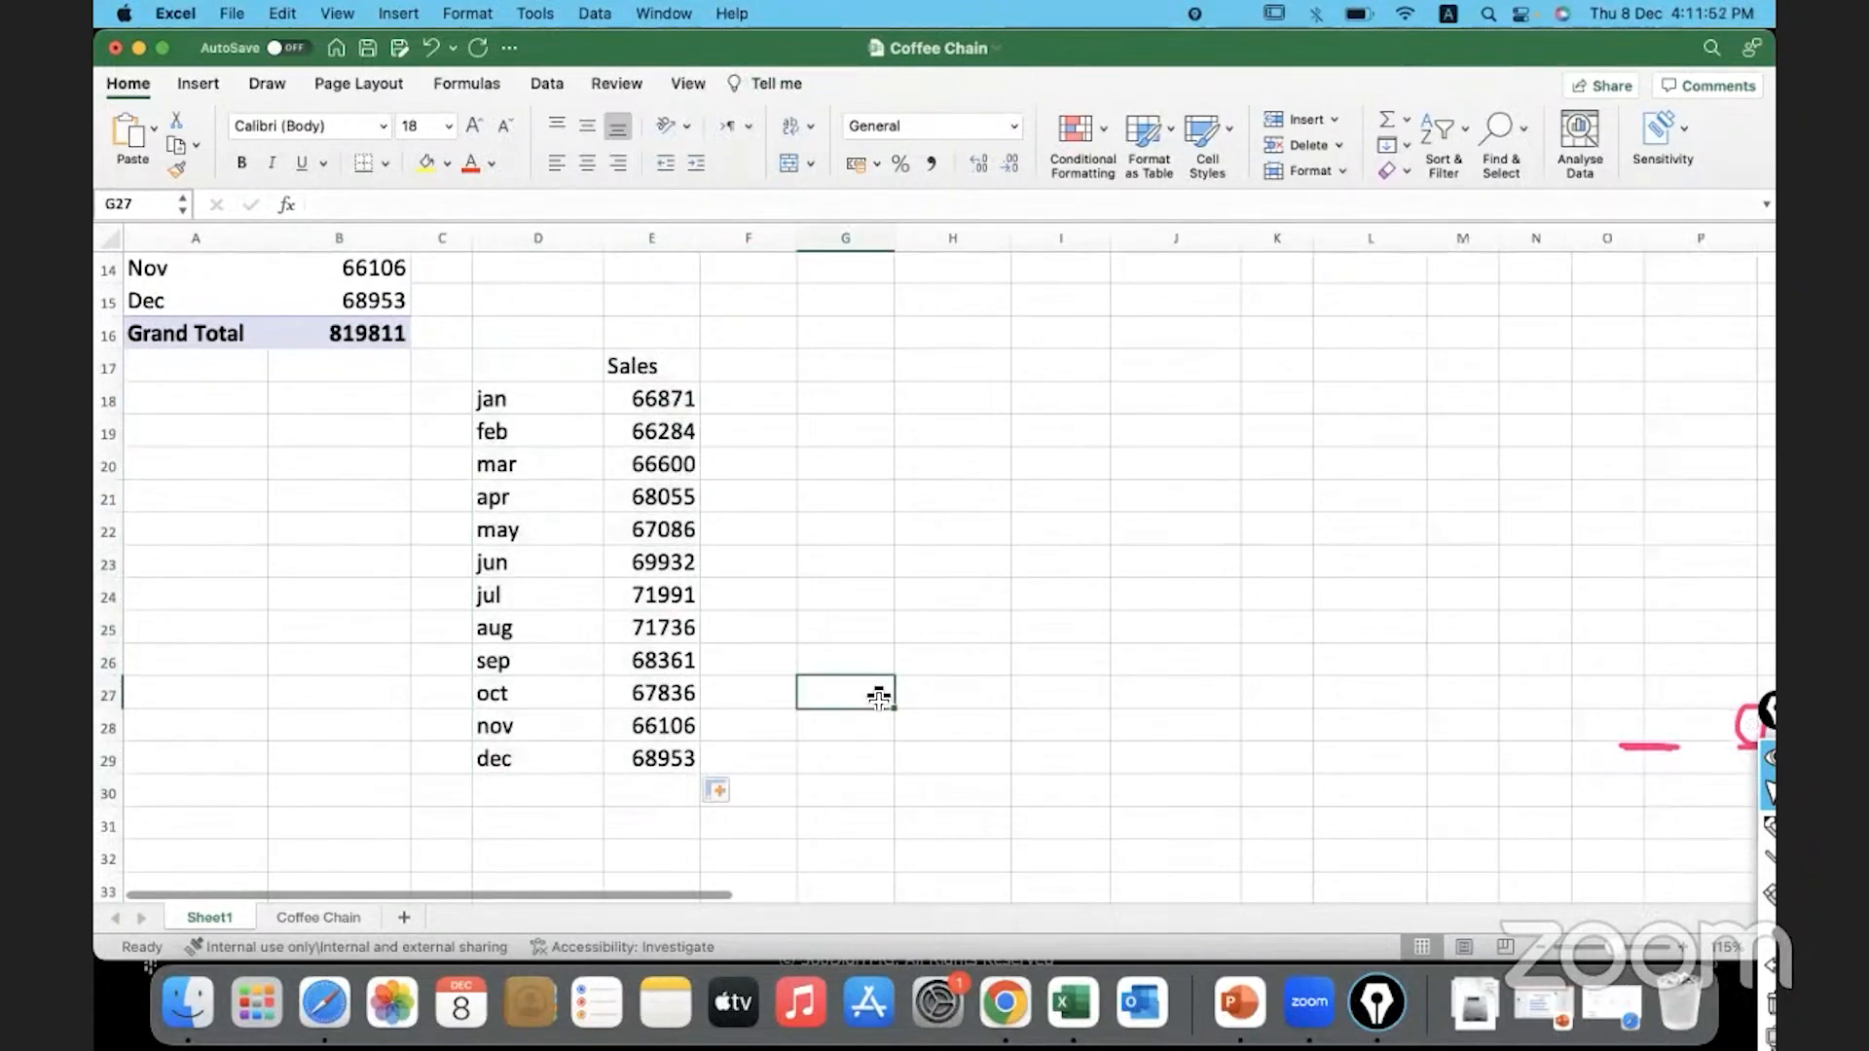
Clear the pink Epic Pen annotations drawn over the worksheet
{"action": "scroll", "coordinate": [879, 697], "scroll_direction": "up", "scroll_amount": 5}
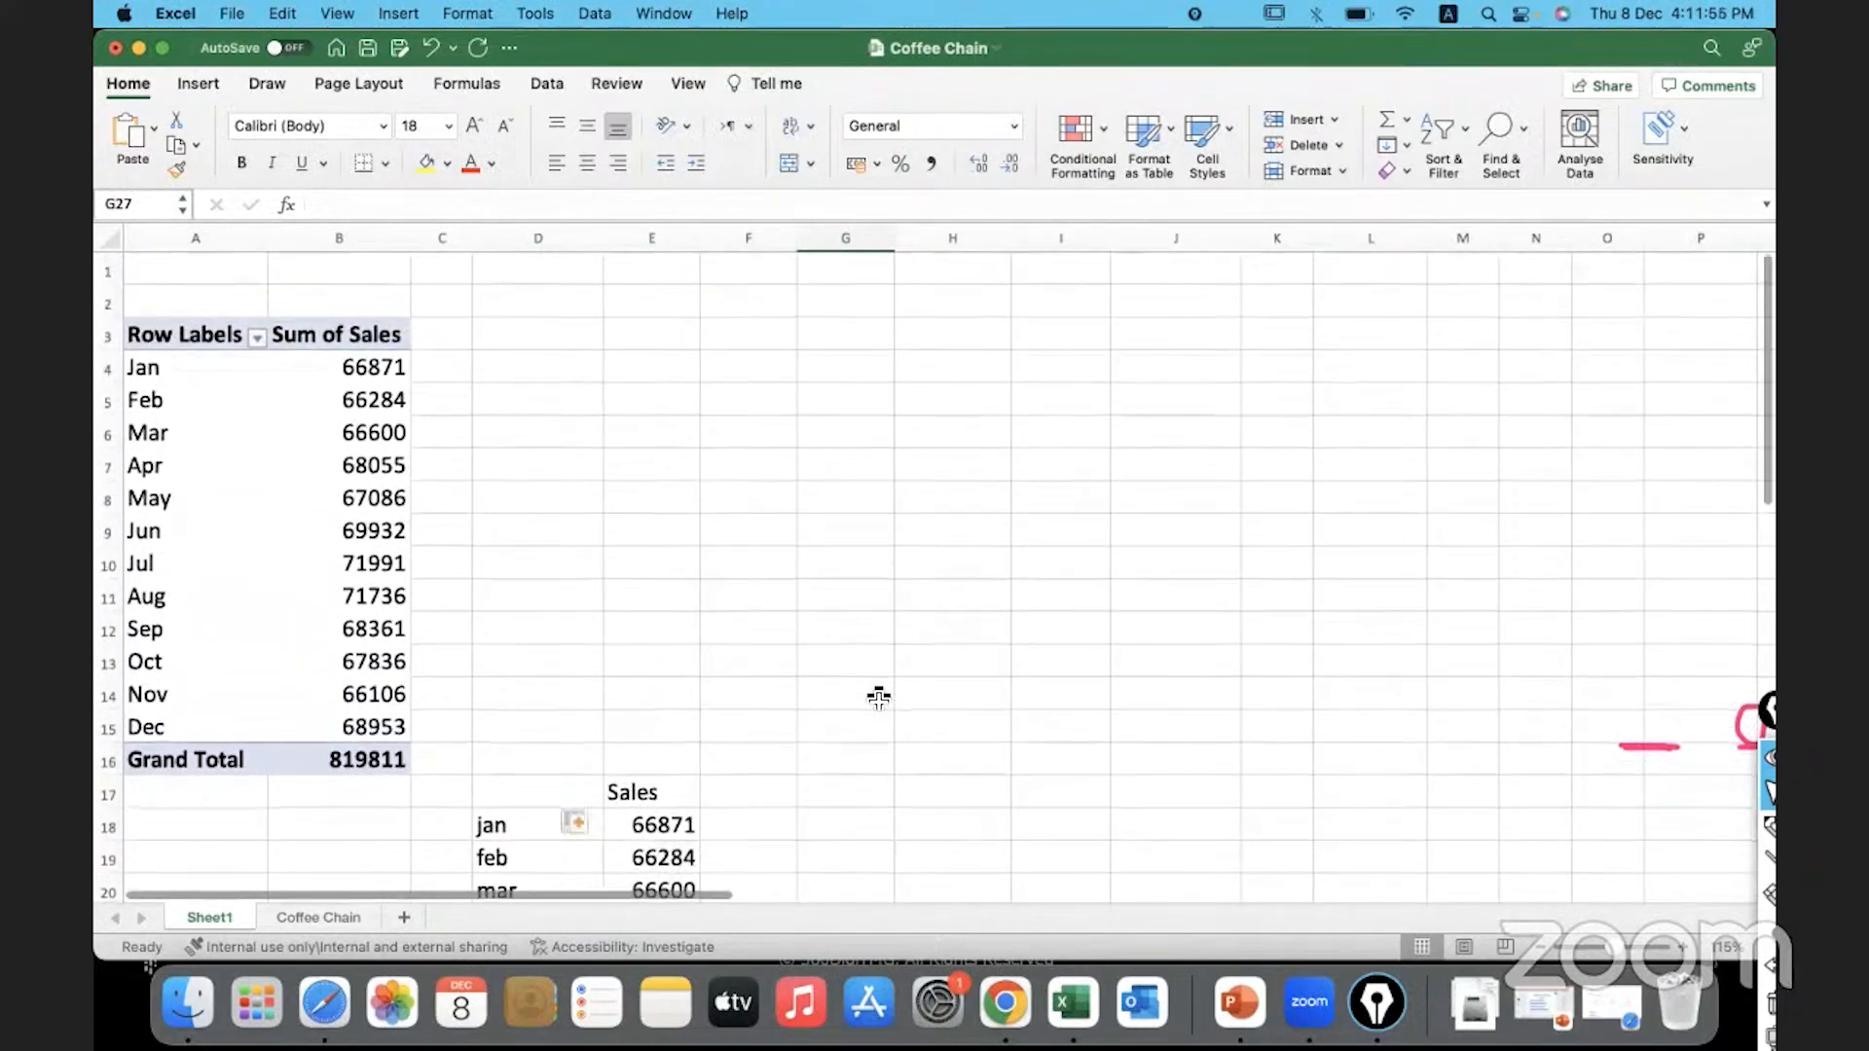
{"action": "mouse_move", "coordinate": [1770, 711]}
{"action": "left_mouse_down"}
{"action": "mouse_move", "coordinate": [1694, 648]}
{"action": "mouse_move", "coordinate": [1775, 695]}
{"action": "left_mouse_up"}
{"action": "left_click", "coordinate": [1700, 942]}
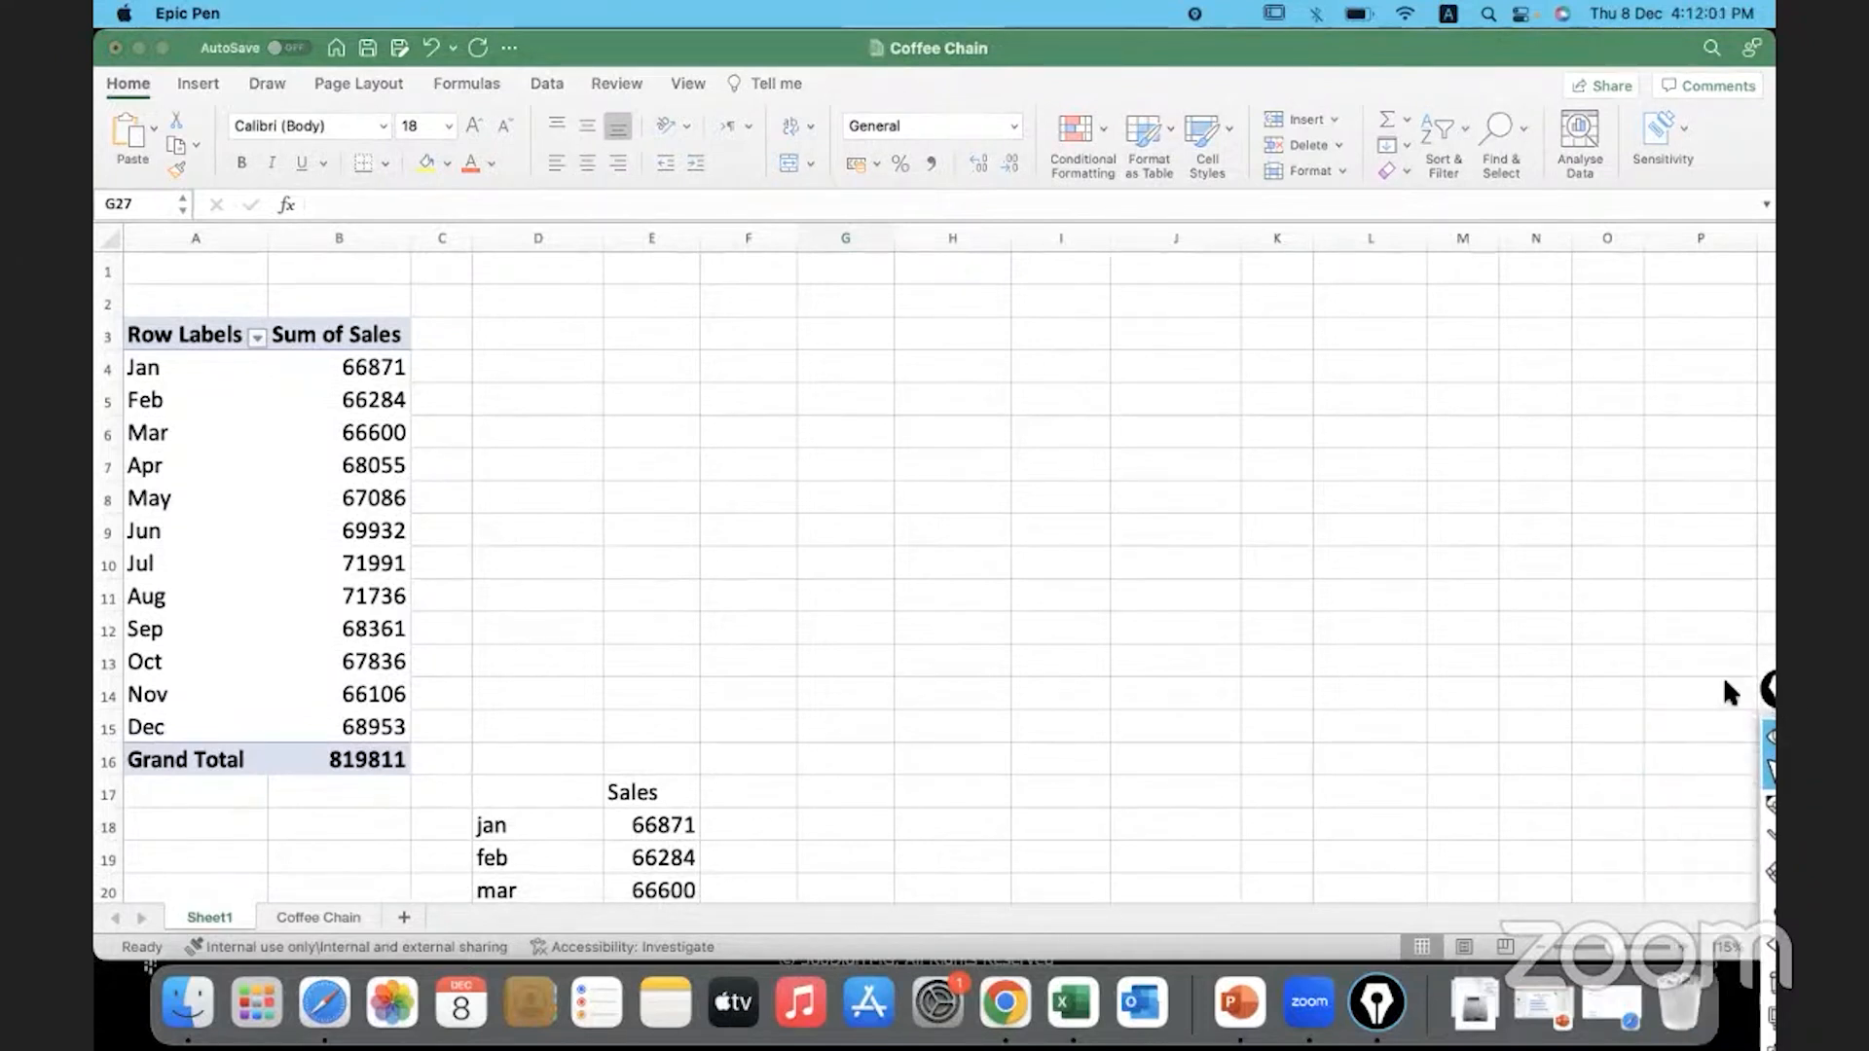
Add the Product field to the pivot table's columns, replacing the existing sheet data, and close the field list
{"action": "left_click", "coordinate": [310, 370]}
{"action": "left_click", "coordinate": [315, 378]}
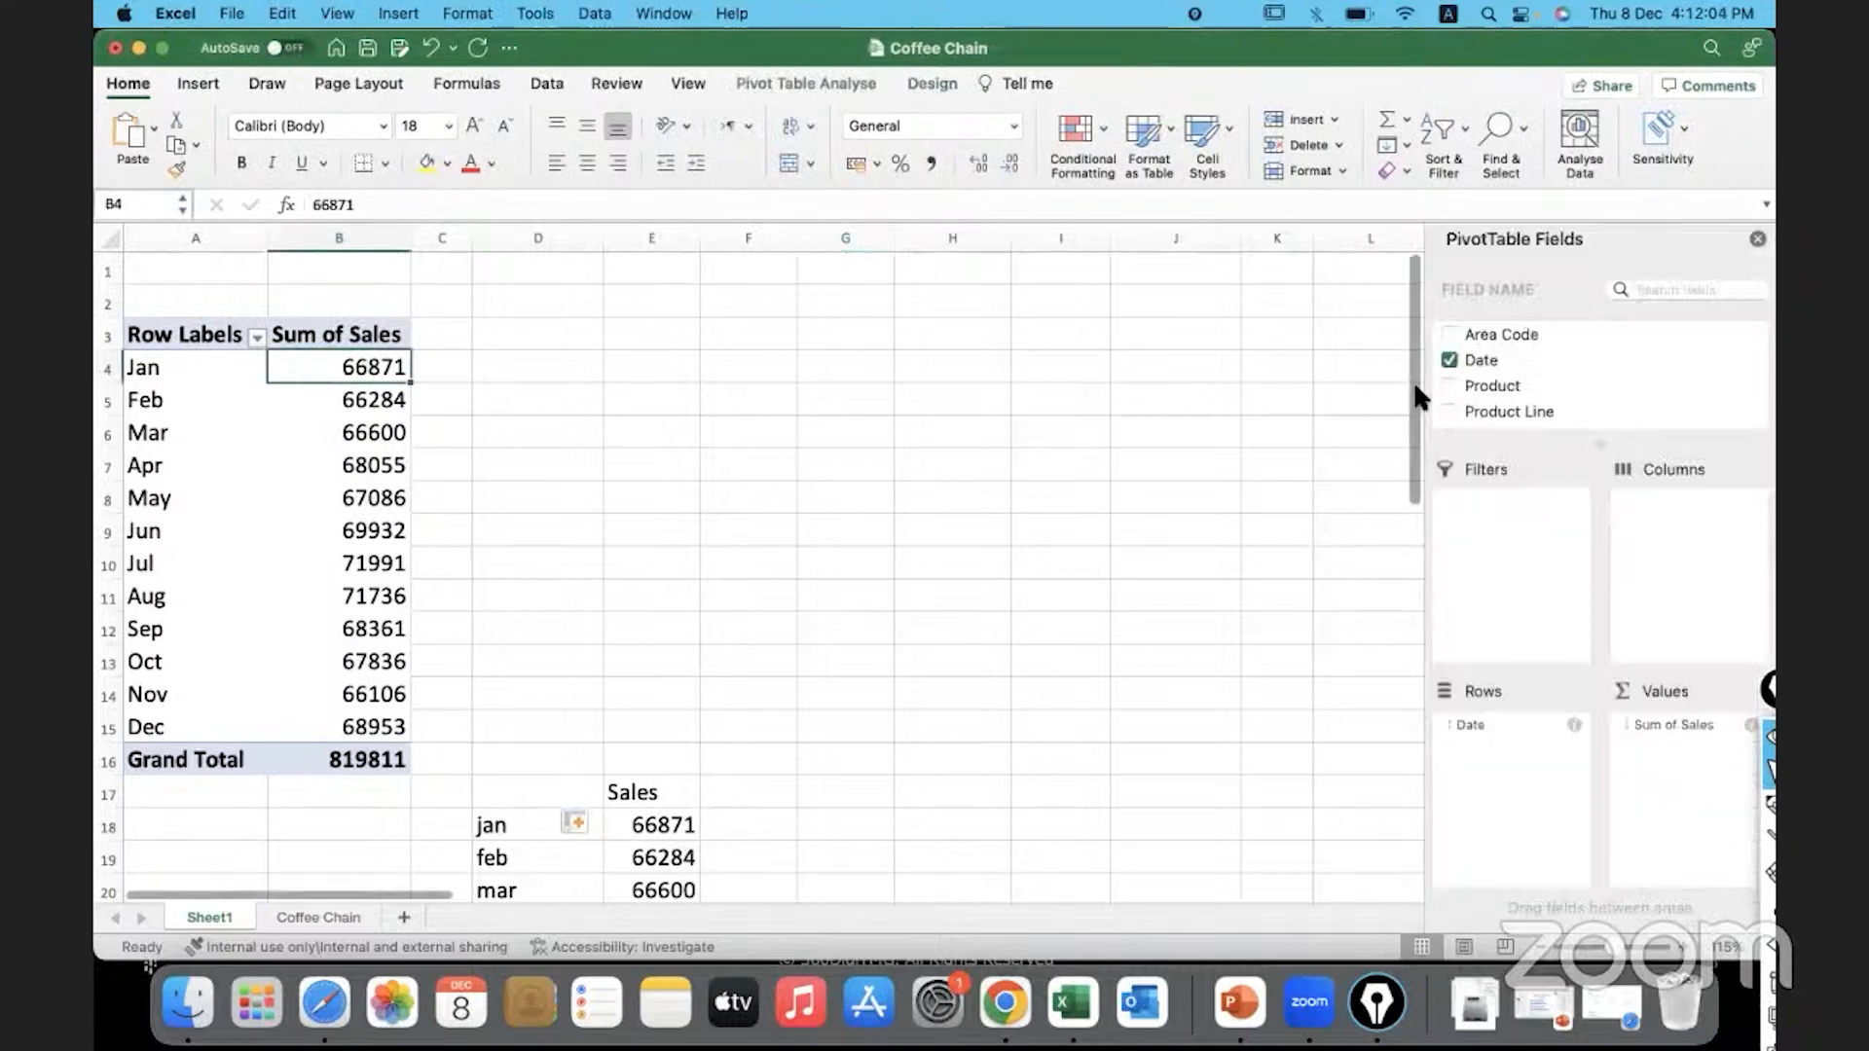
{"action": "left_click_drag", "start_coordinate": [1476, 390], "coordinate": [1694, 540]}
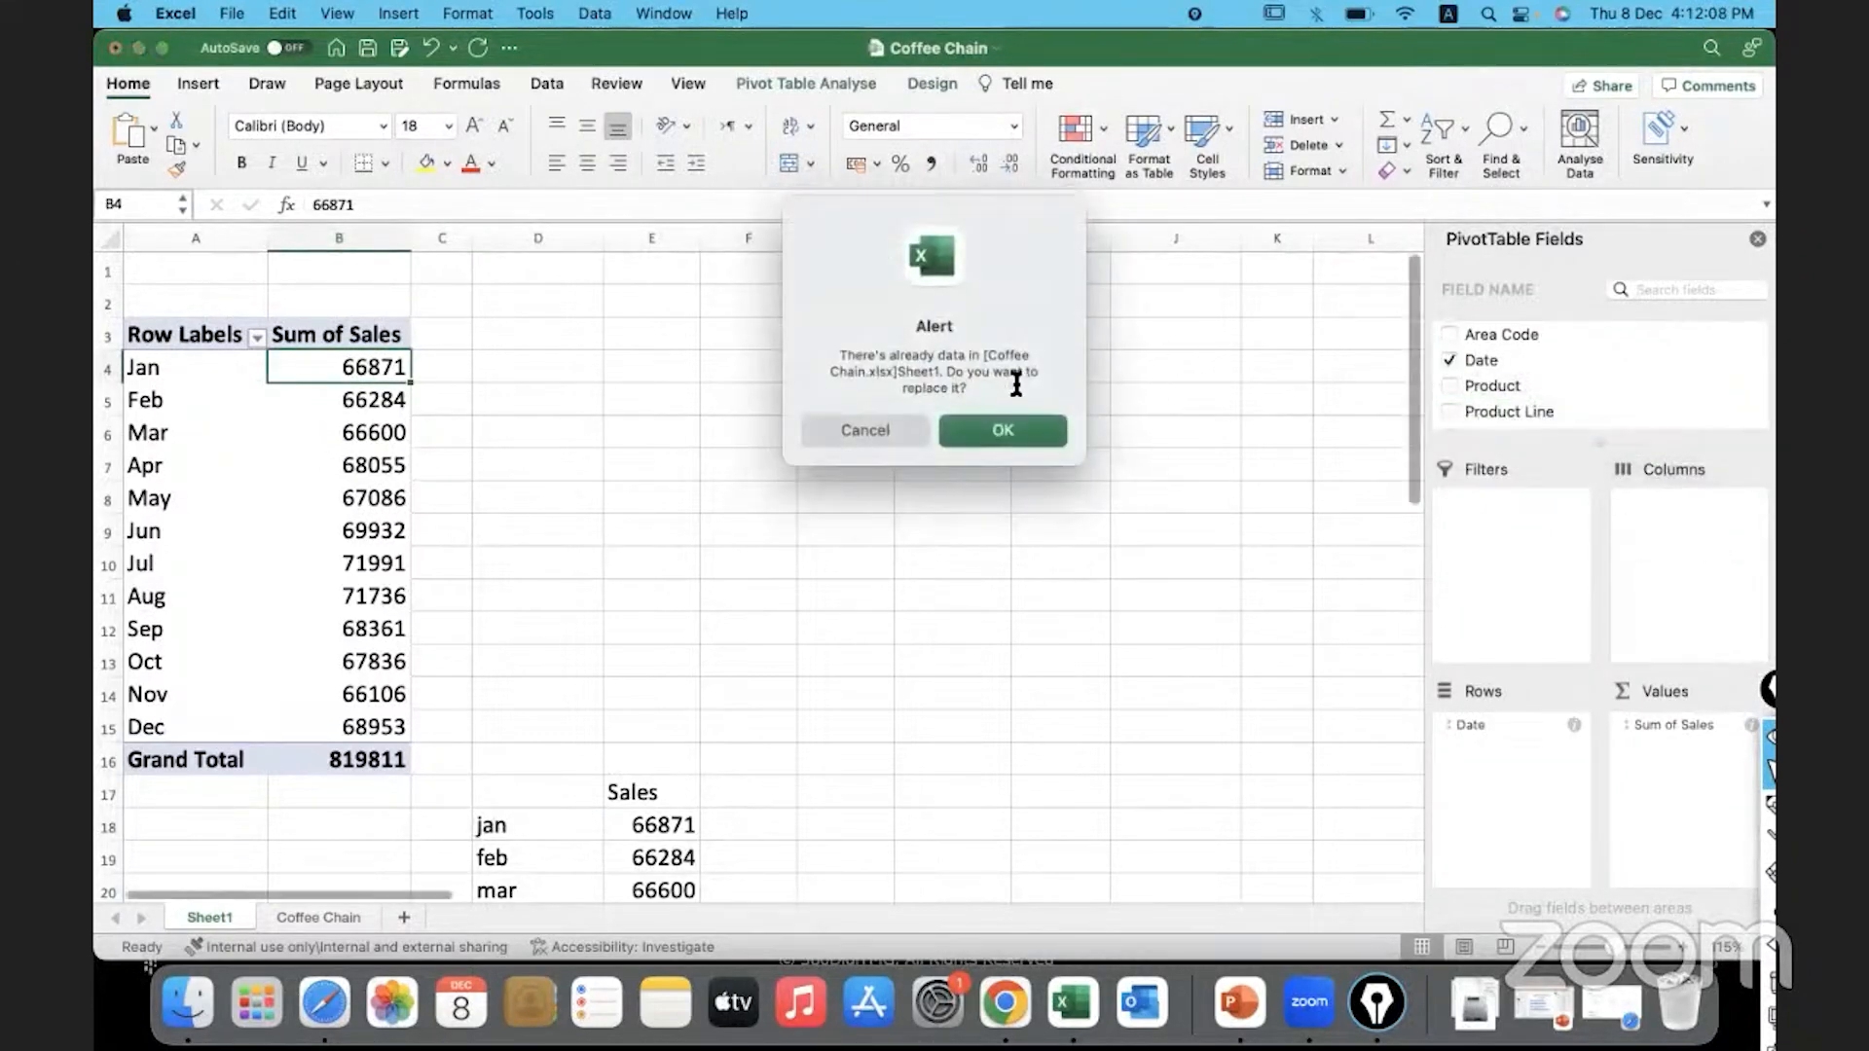
{"action": "left_click", "coordinate": [1005, 431]}
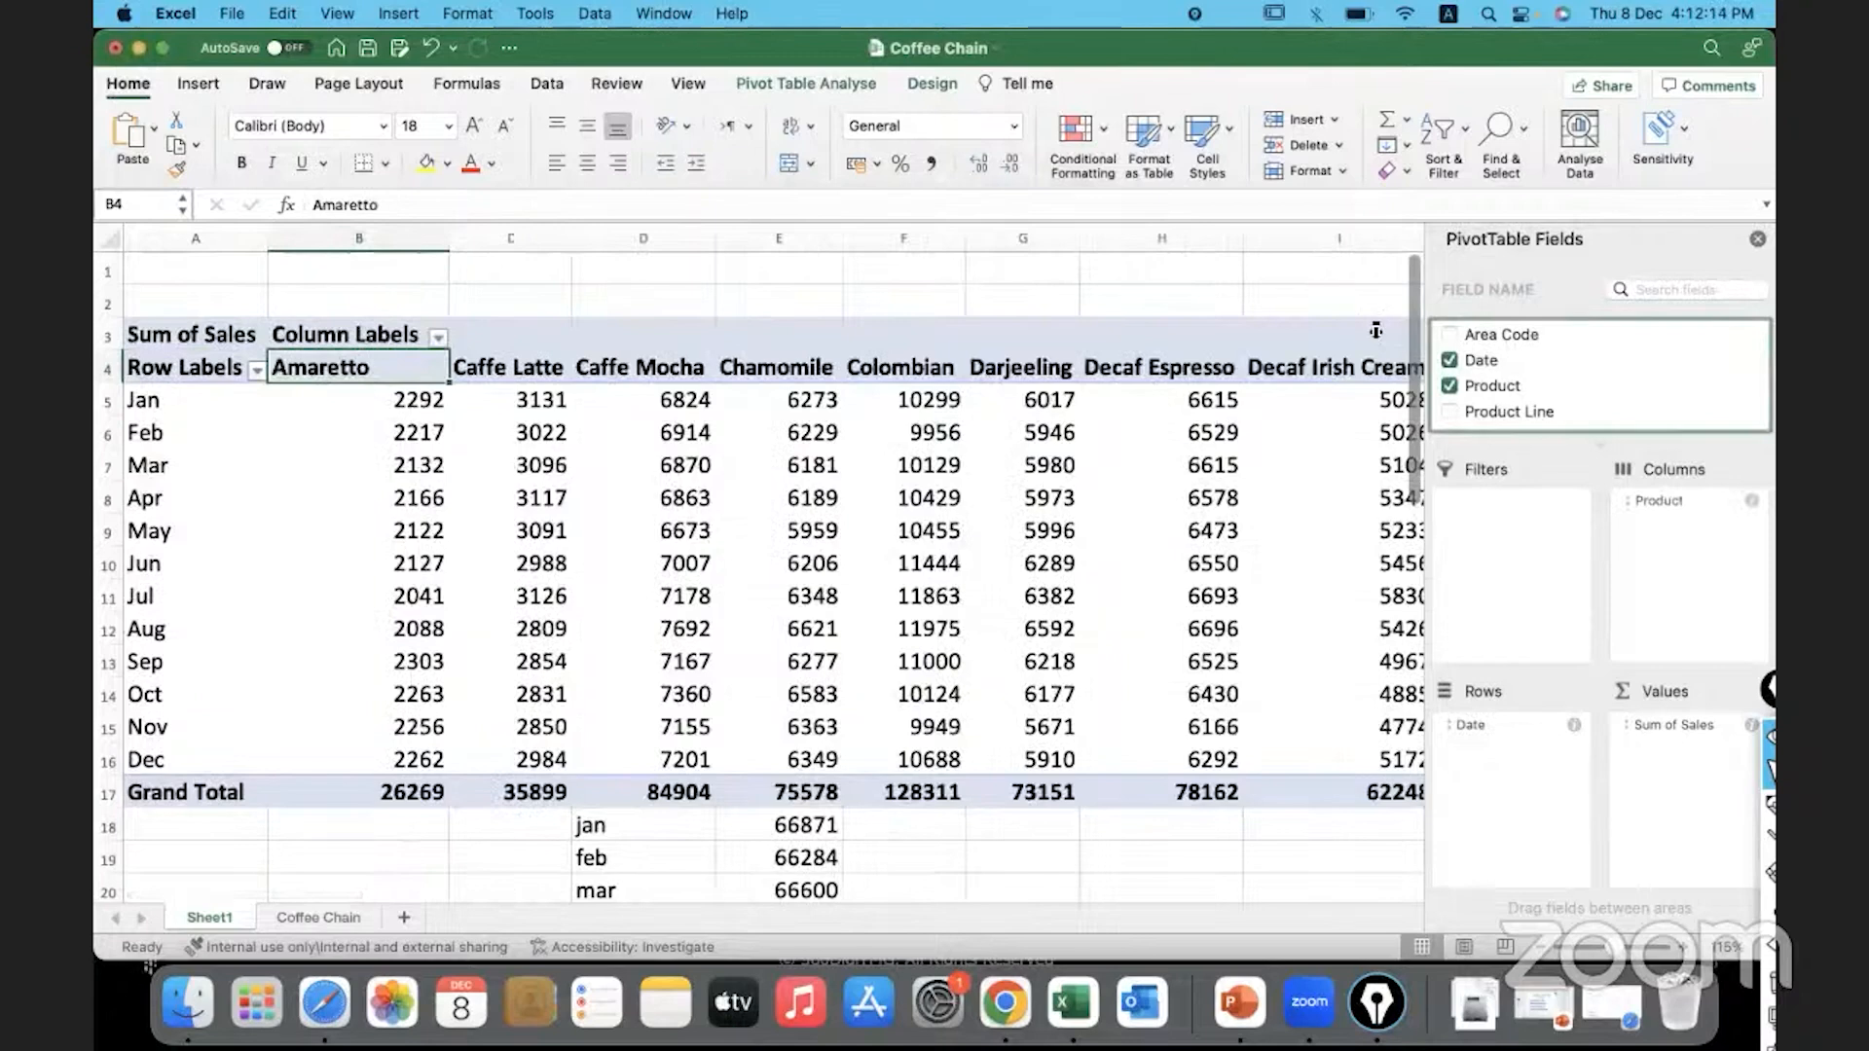
{"action": "left_click", "coordinate": [1757, 240]}
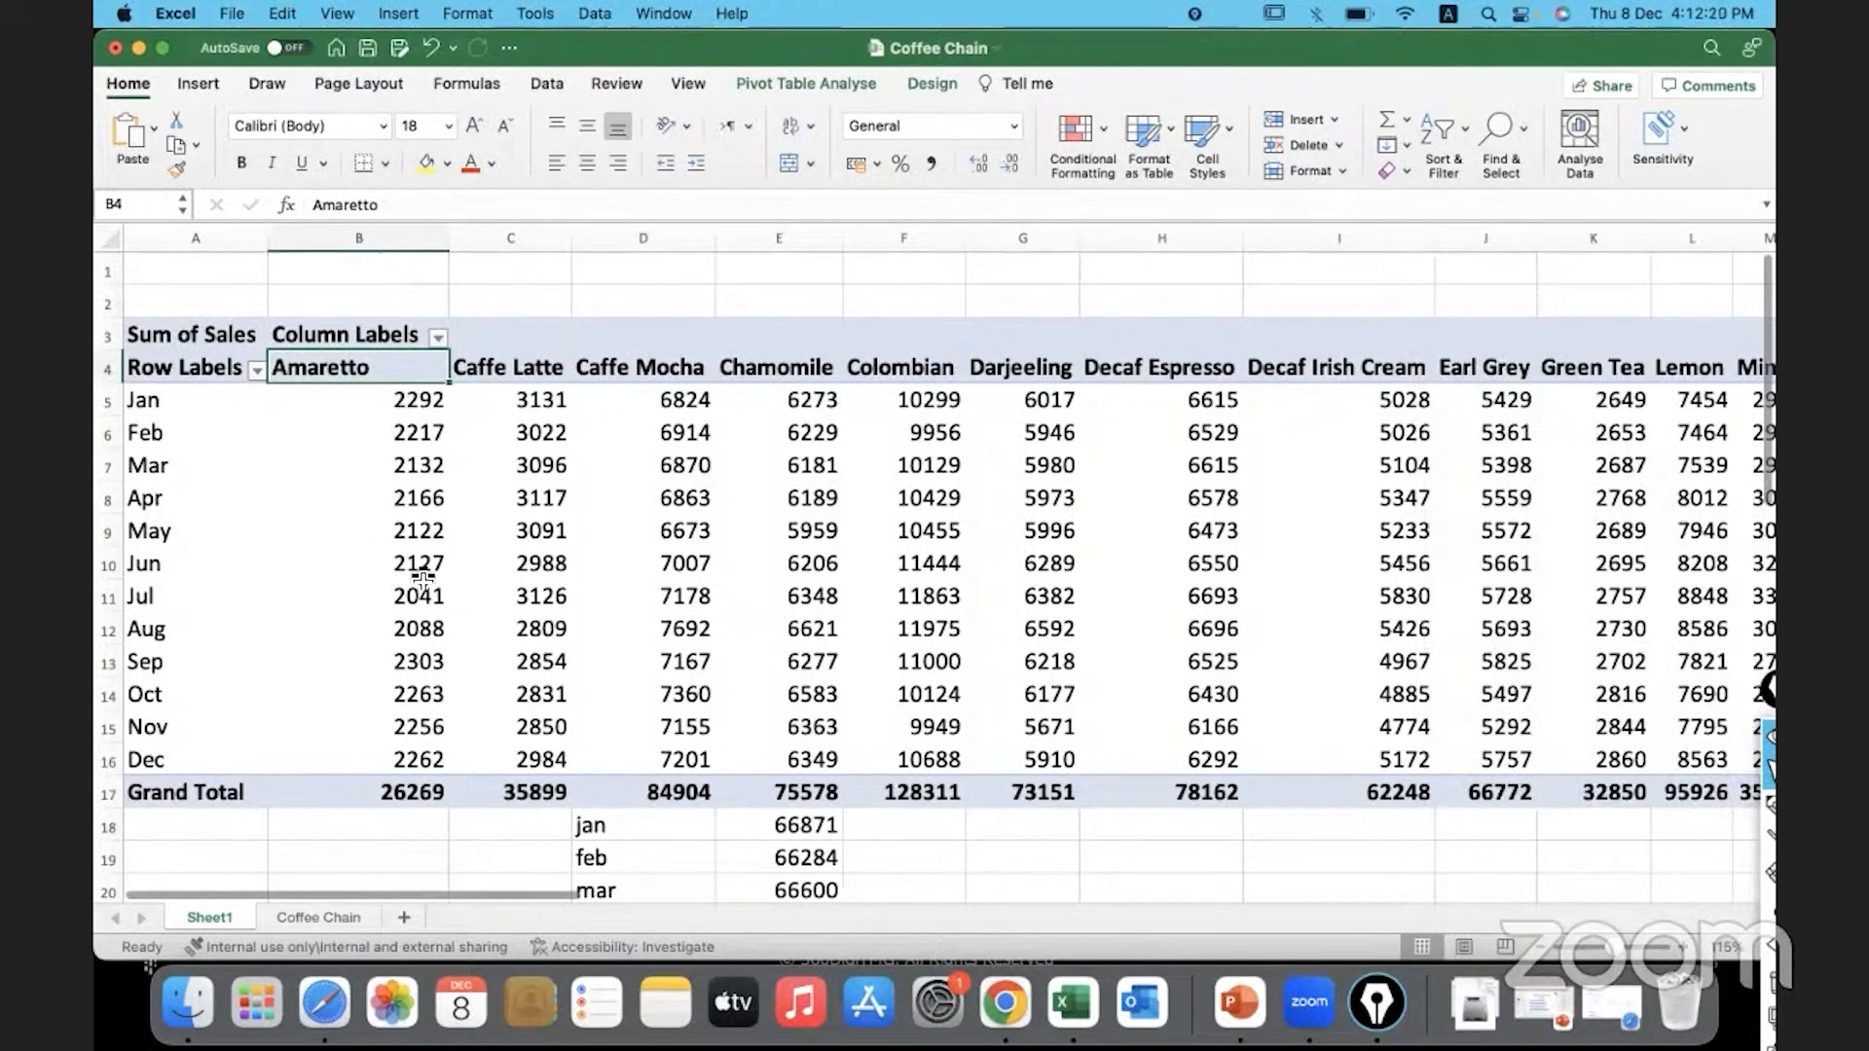
Format the pivot table's Amaretto column B directly as Currency
{"action": "left_click_drag", "start_coordinate": [385, 400], "coordinate": [391, 532]}
{"action": "left_click", "coordinate": [387, 535]}
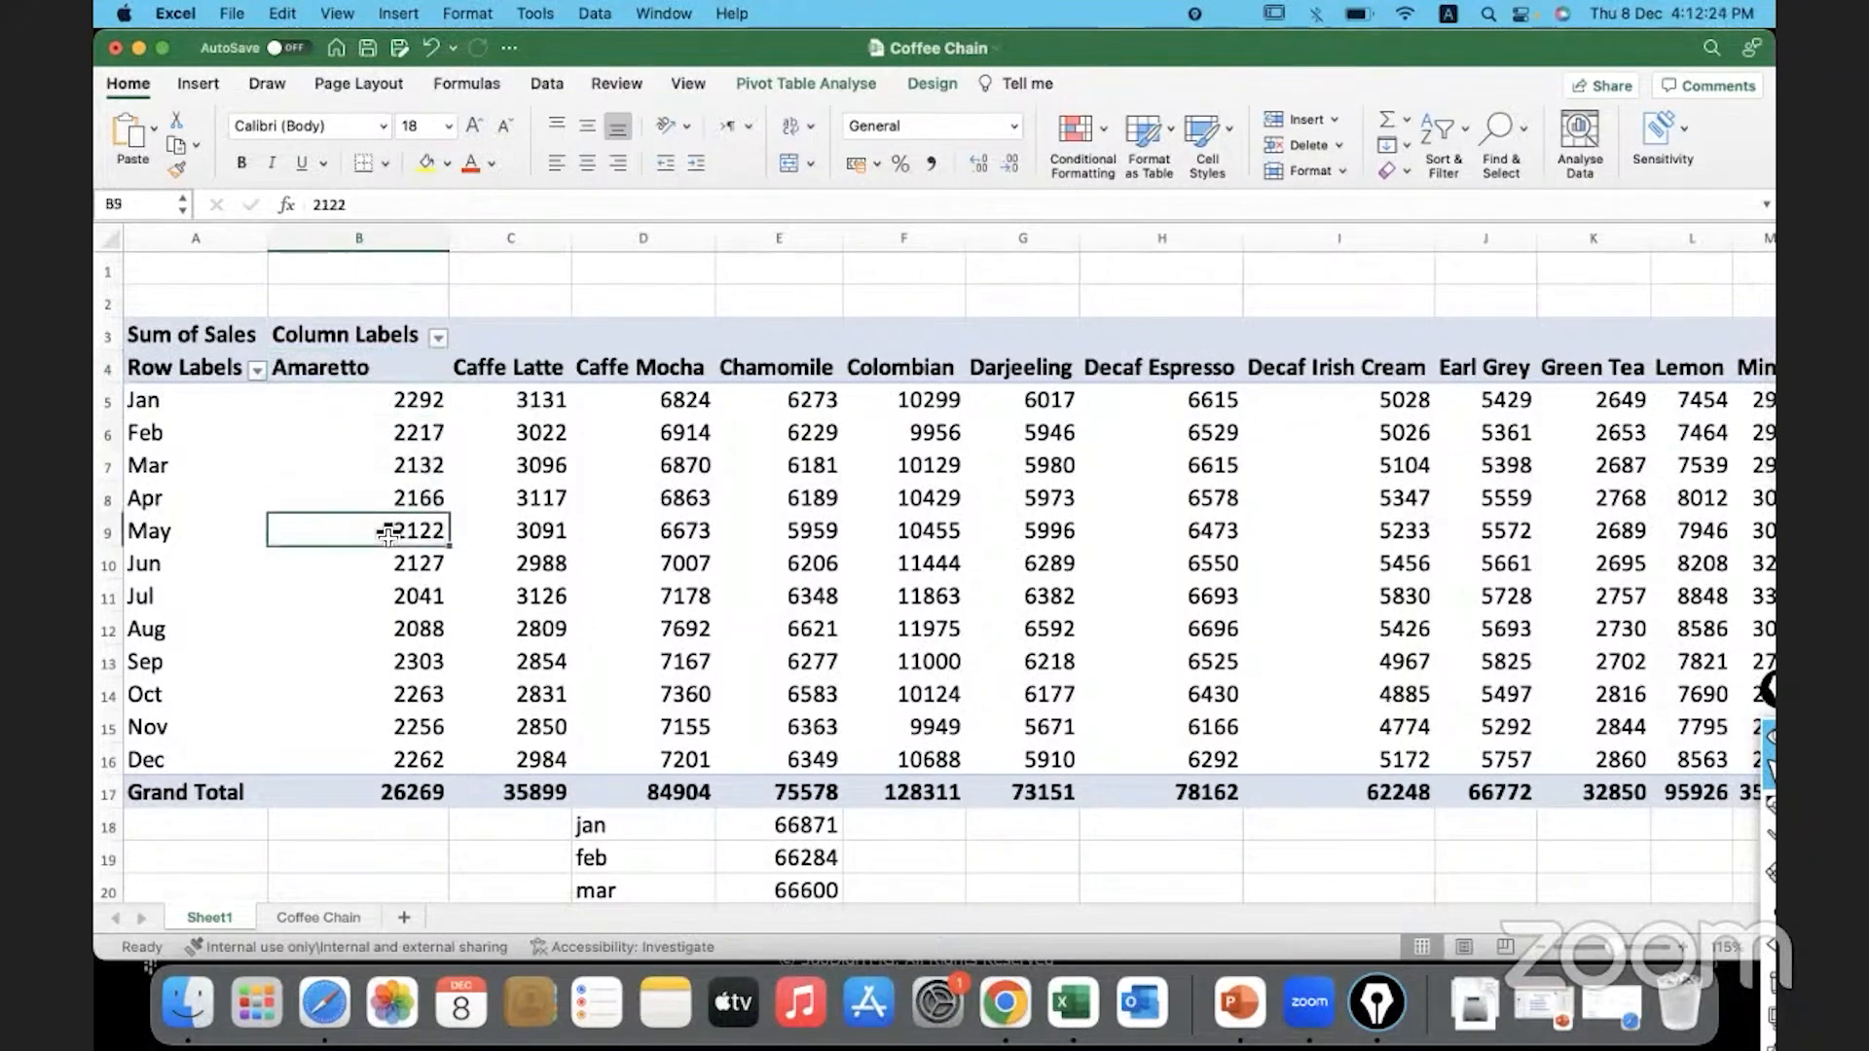
{"action": "left_click", "coordinate": [421, 240]}
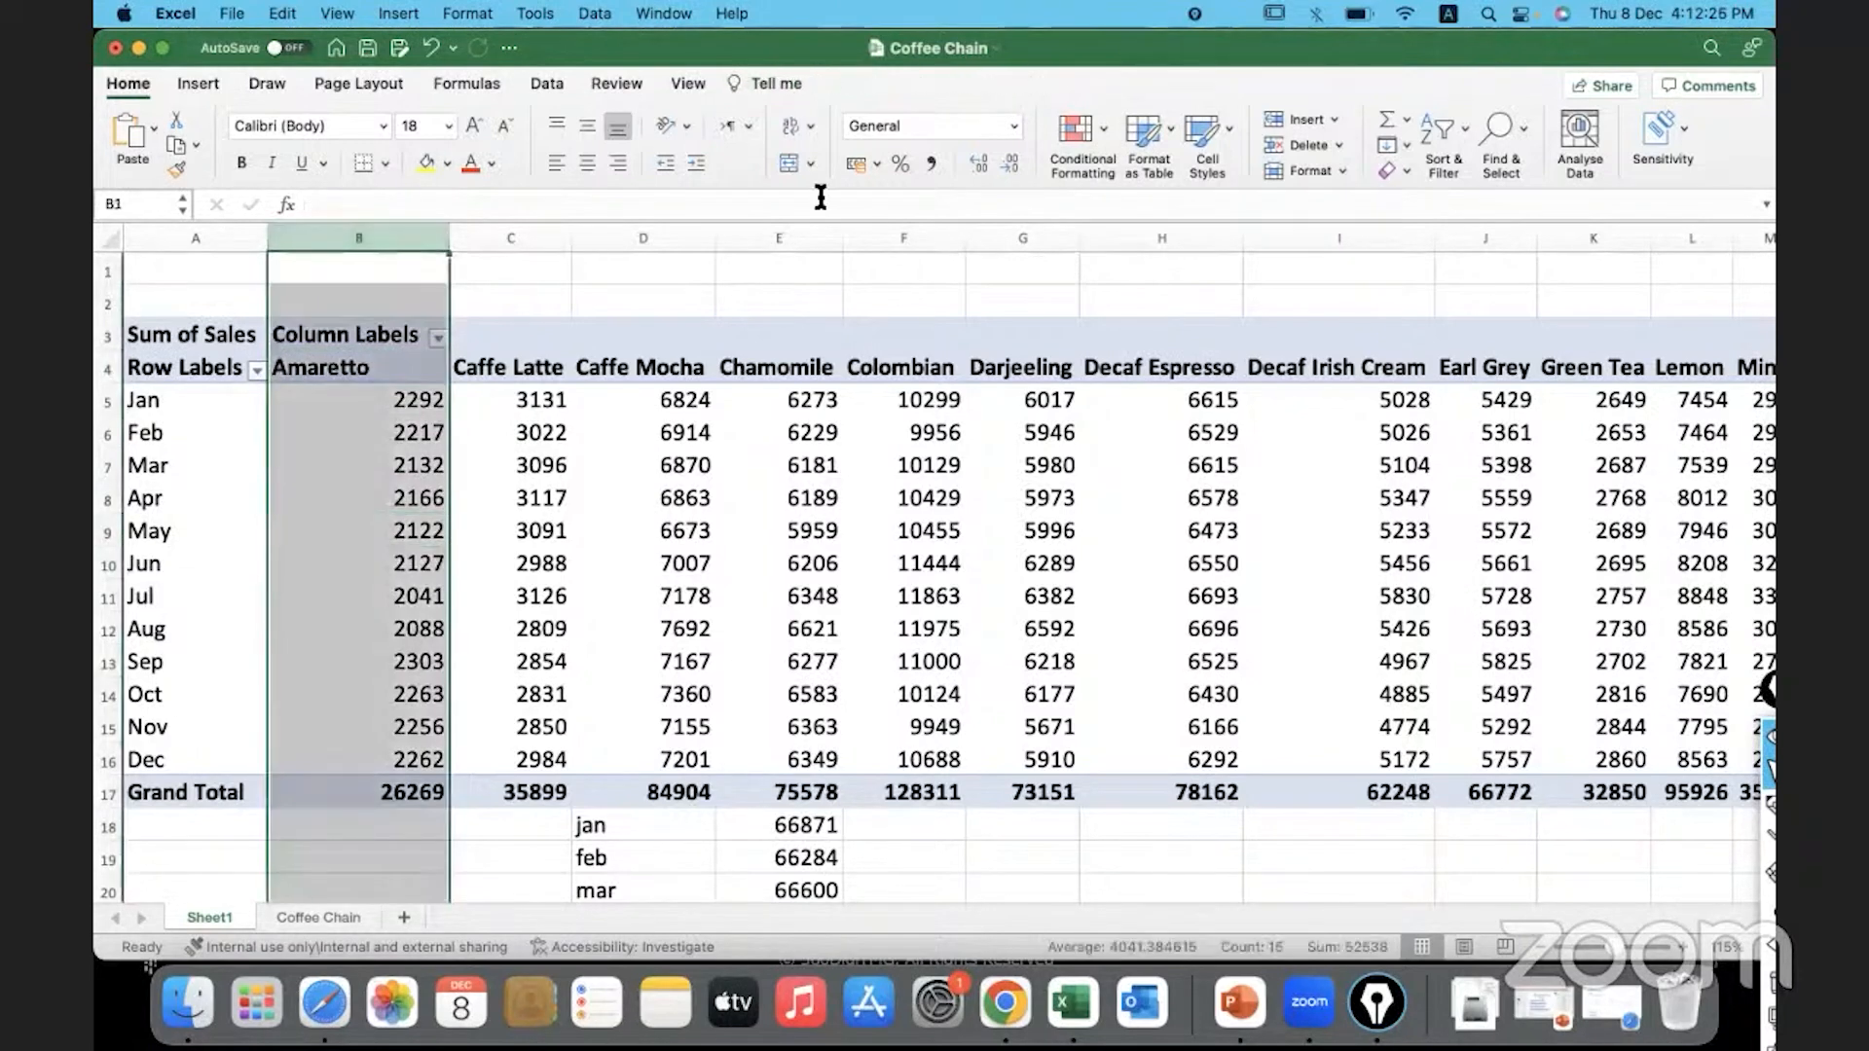
{"action": "left_click", "coordinate": [1011, 125]}
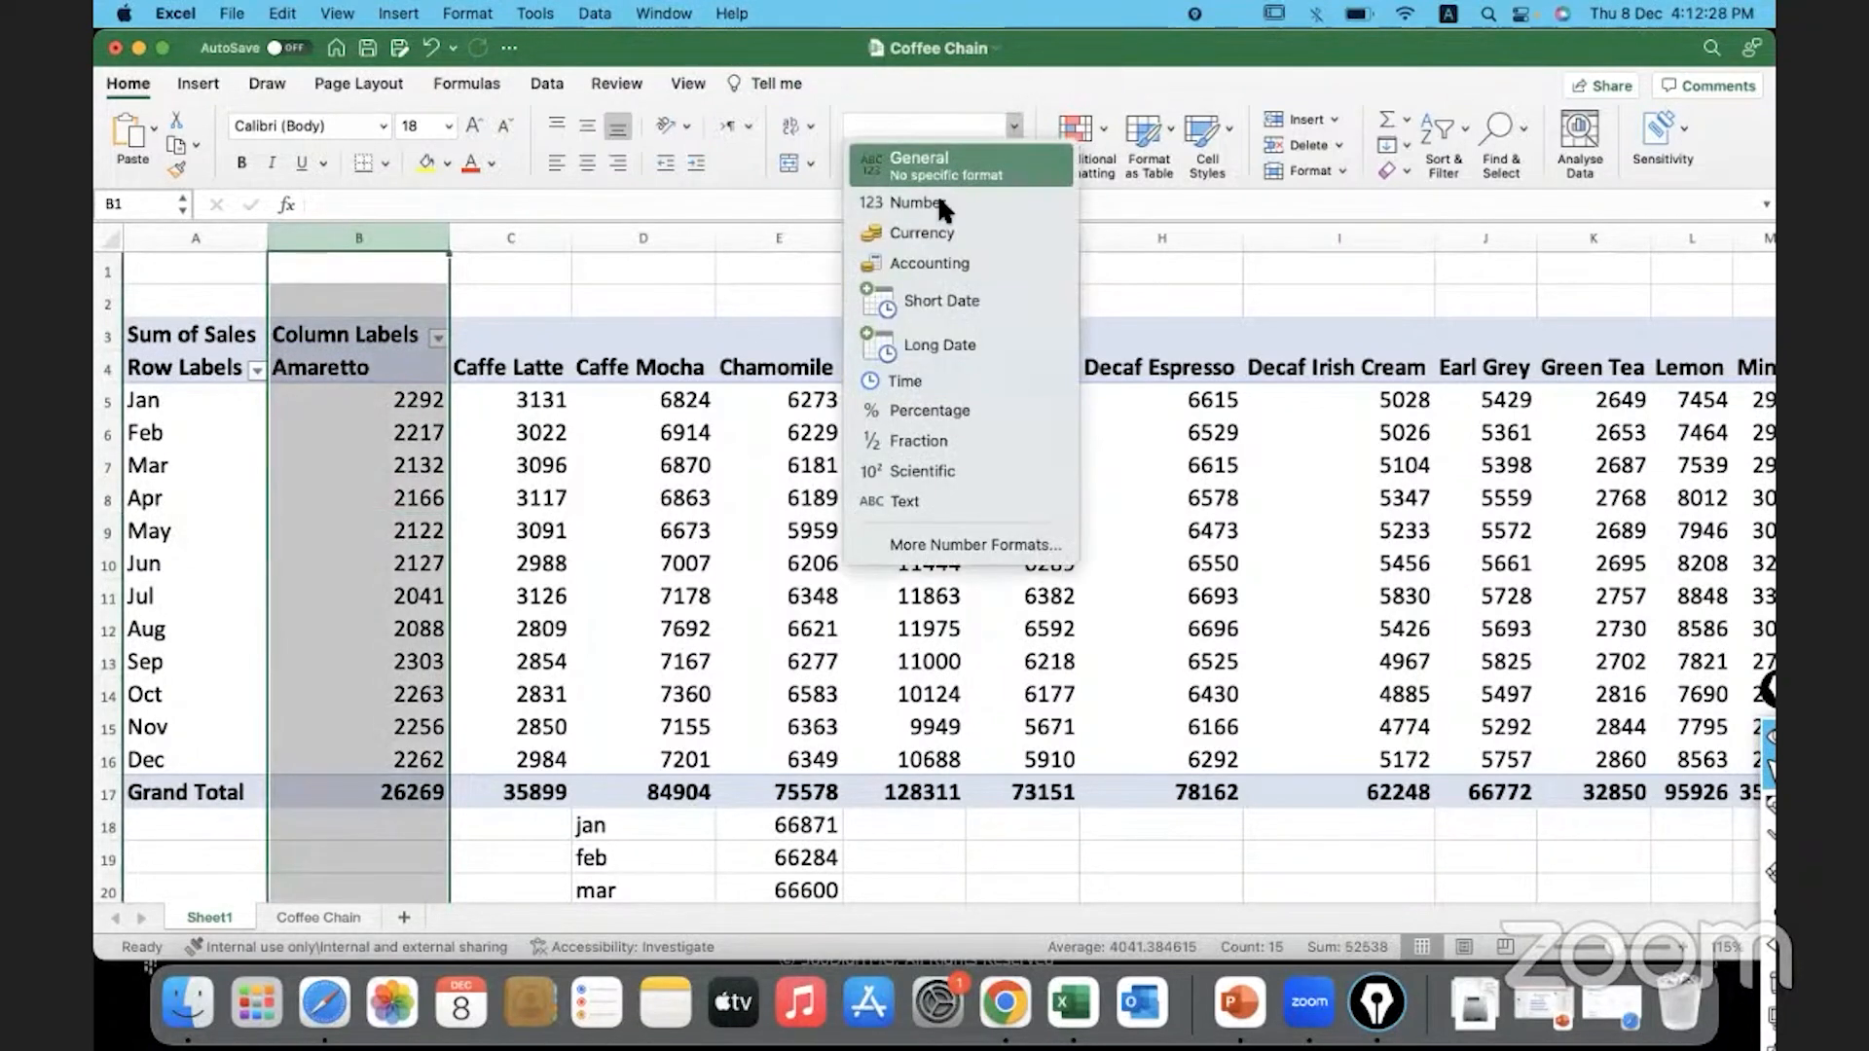
{"action": "left_click", "coordinate": [931, 231]}
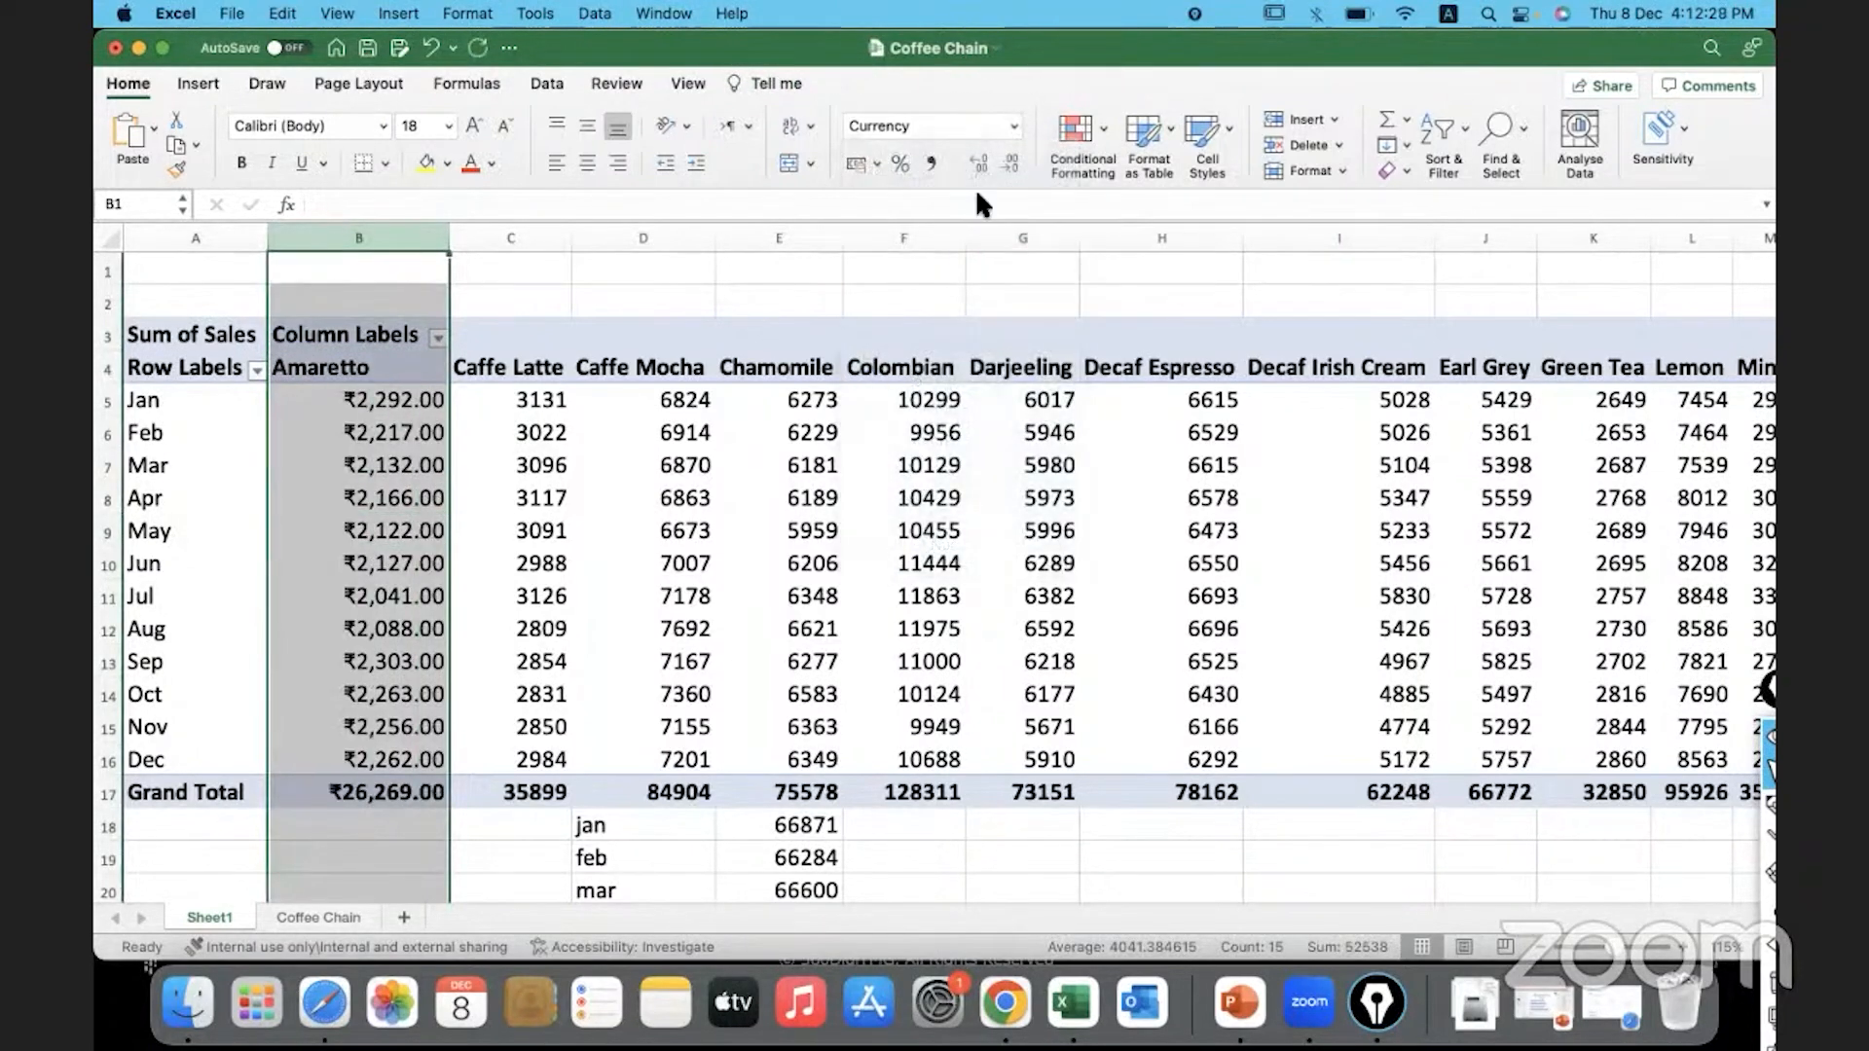
Apply the $ English (United States) accounting format with no decimal places to column B
{"action": "left_click", "coordinate": [877, 165]}
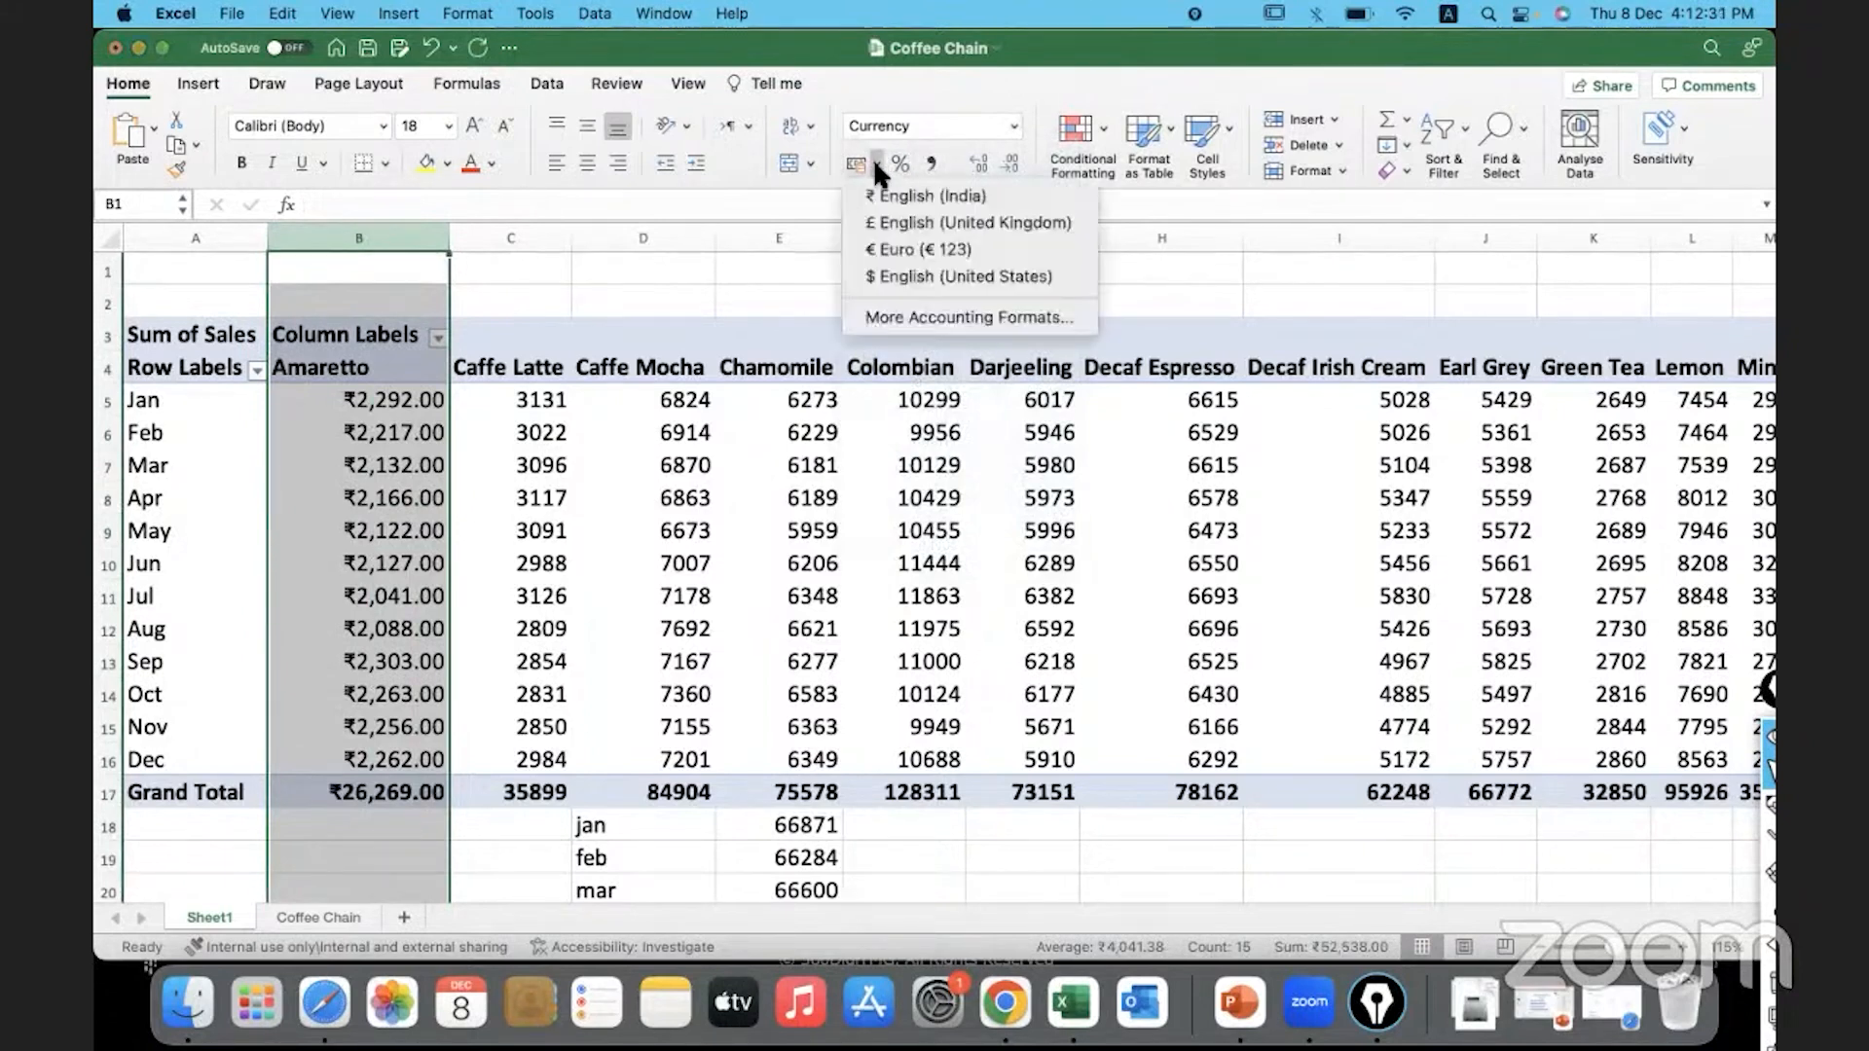
{"action": "left_click", "coordinate": [897, 283]}
{"action": "left_click", "coordinate": [1006, 163]}
{"action": "left_click", "coordinate": [1006, 162]}
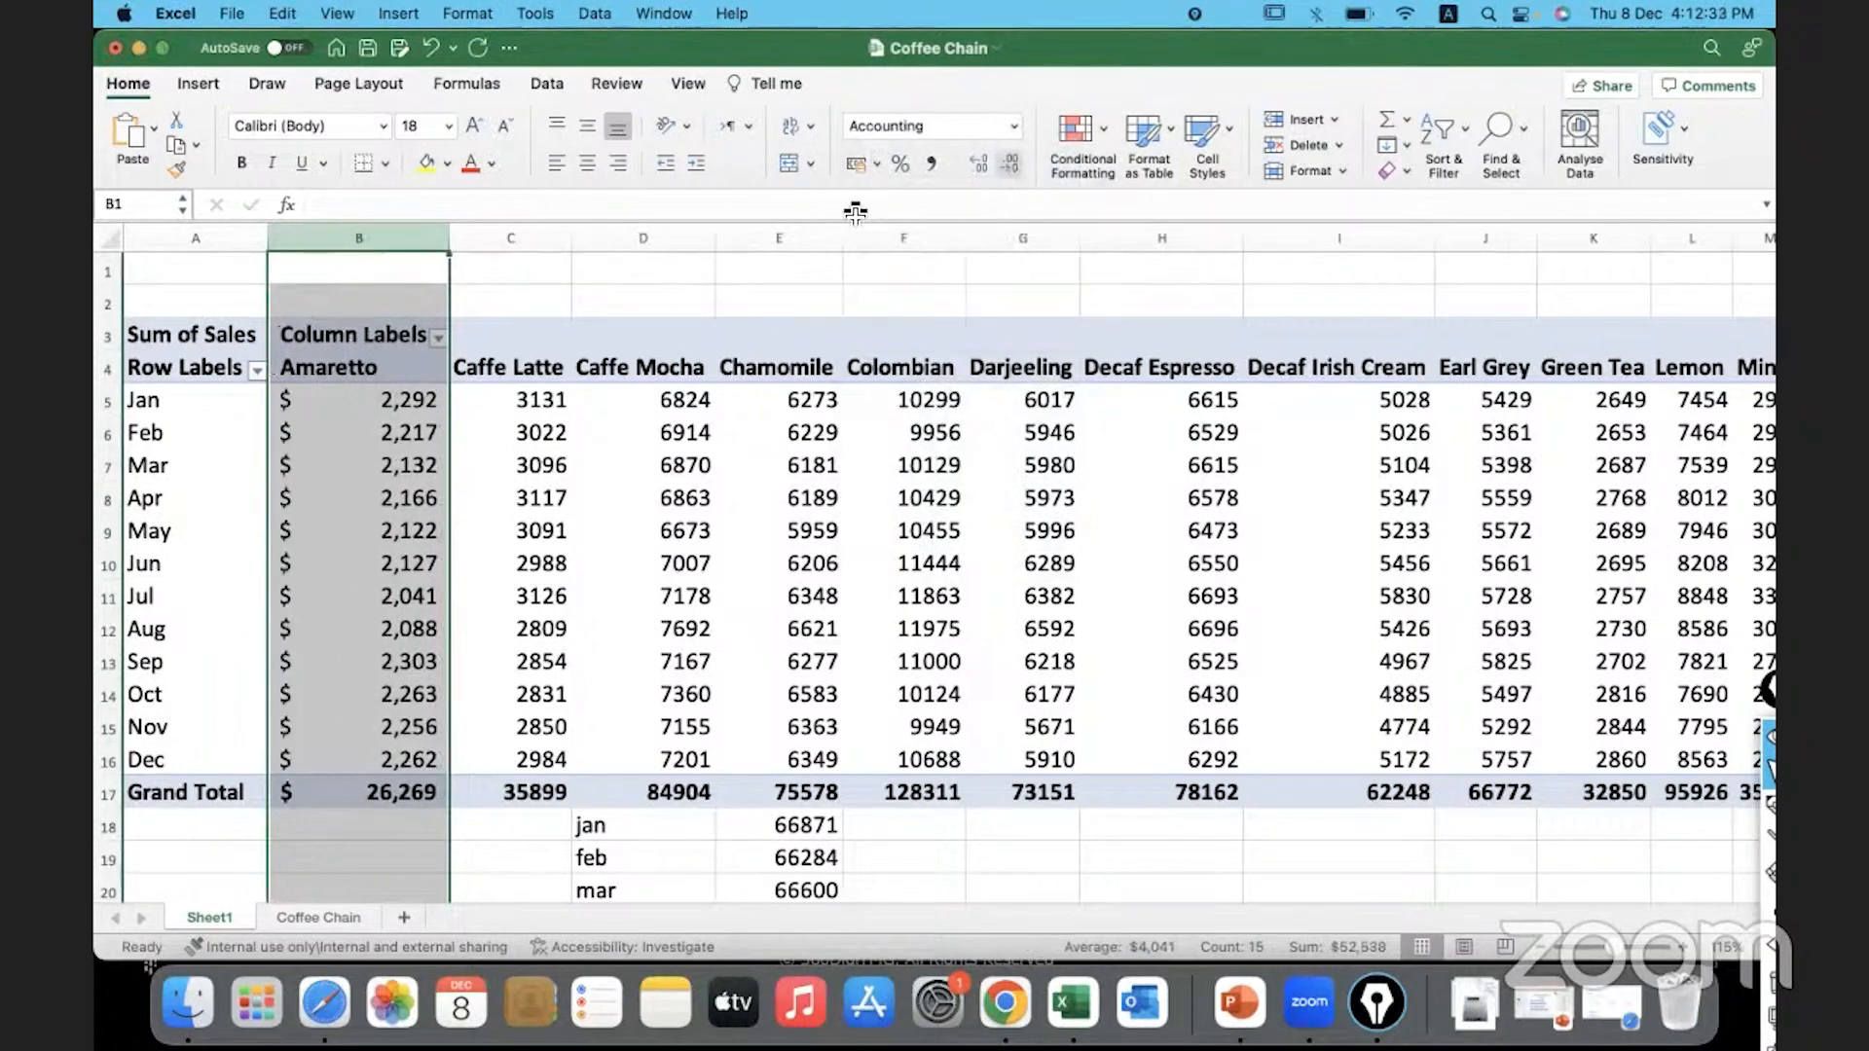
{"action": "left_click", "coordinate": [359, 499]}
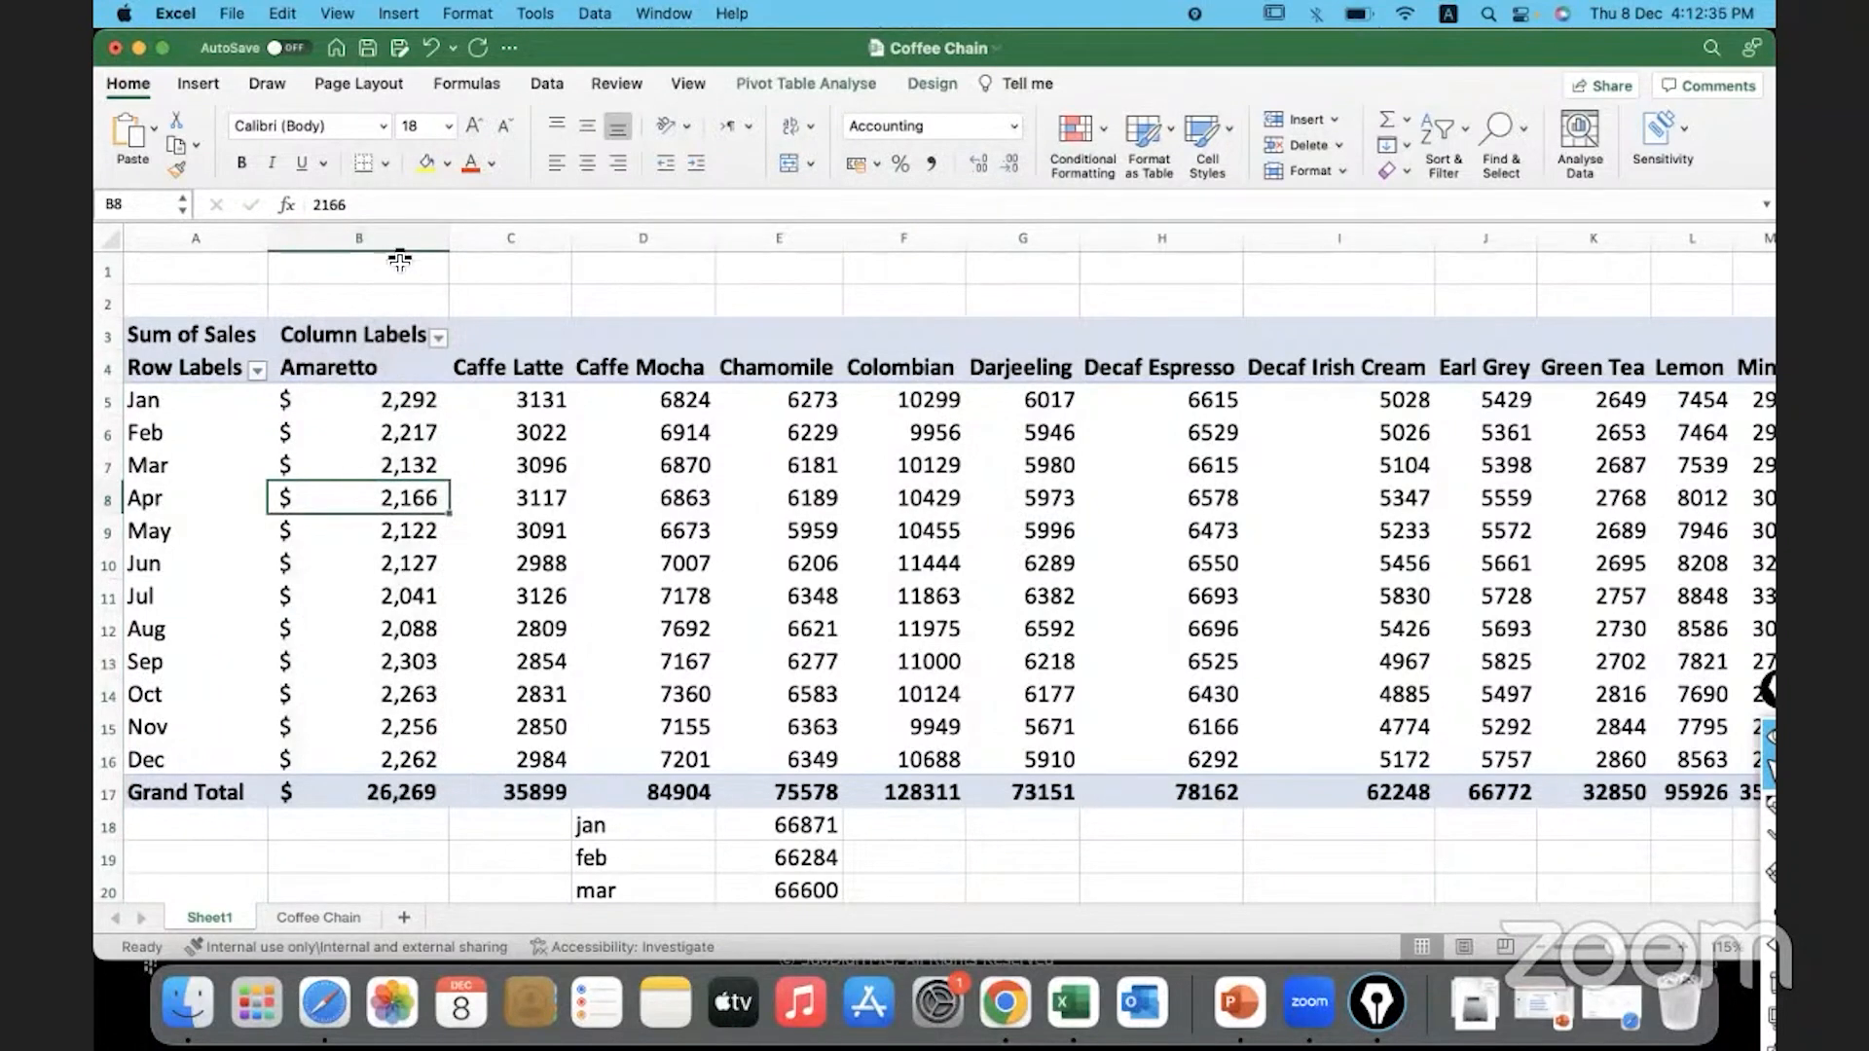
Undo the currency and accounting formatting applied to the whole of column B
{"action": "left_click", "coordinate": [403, 238]}
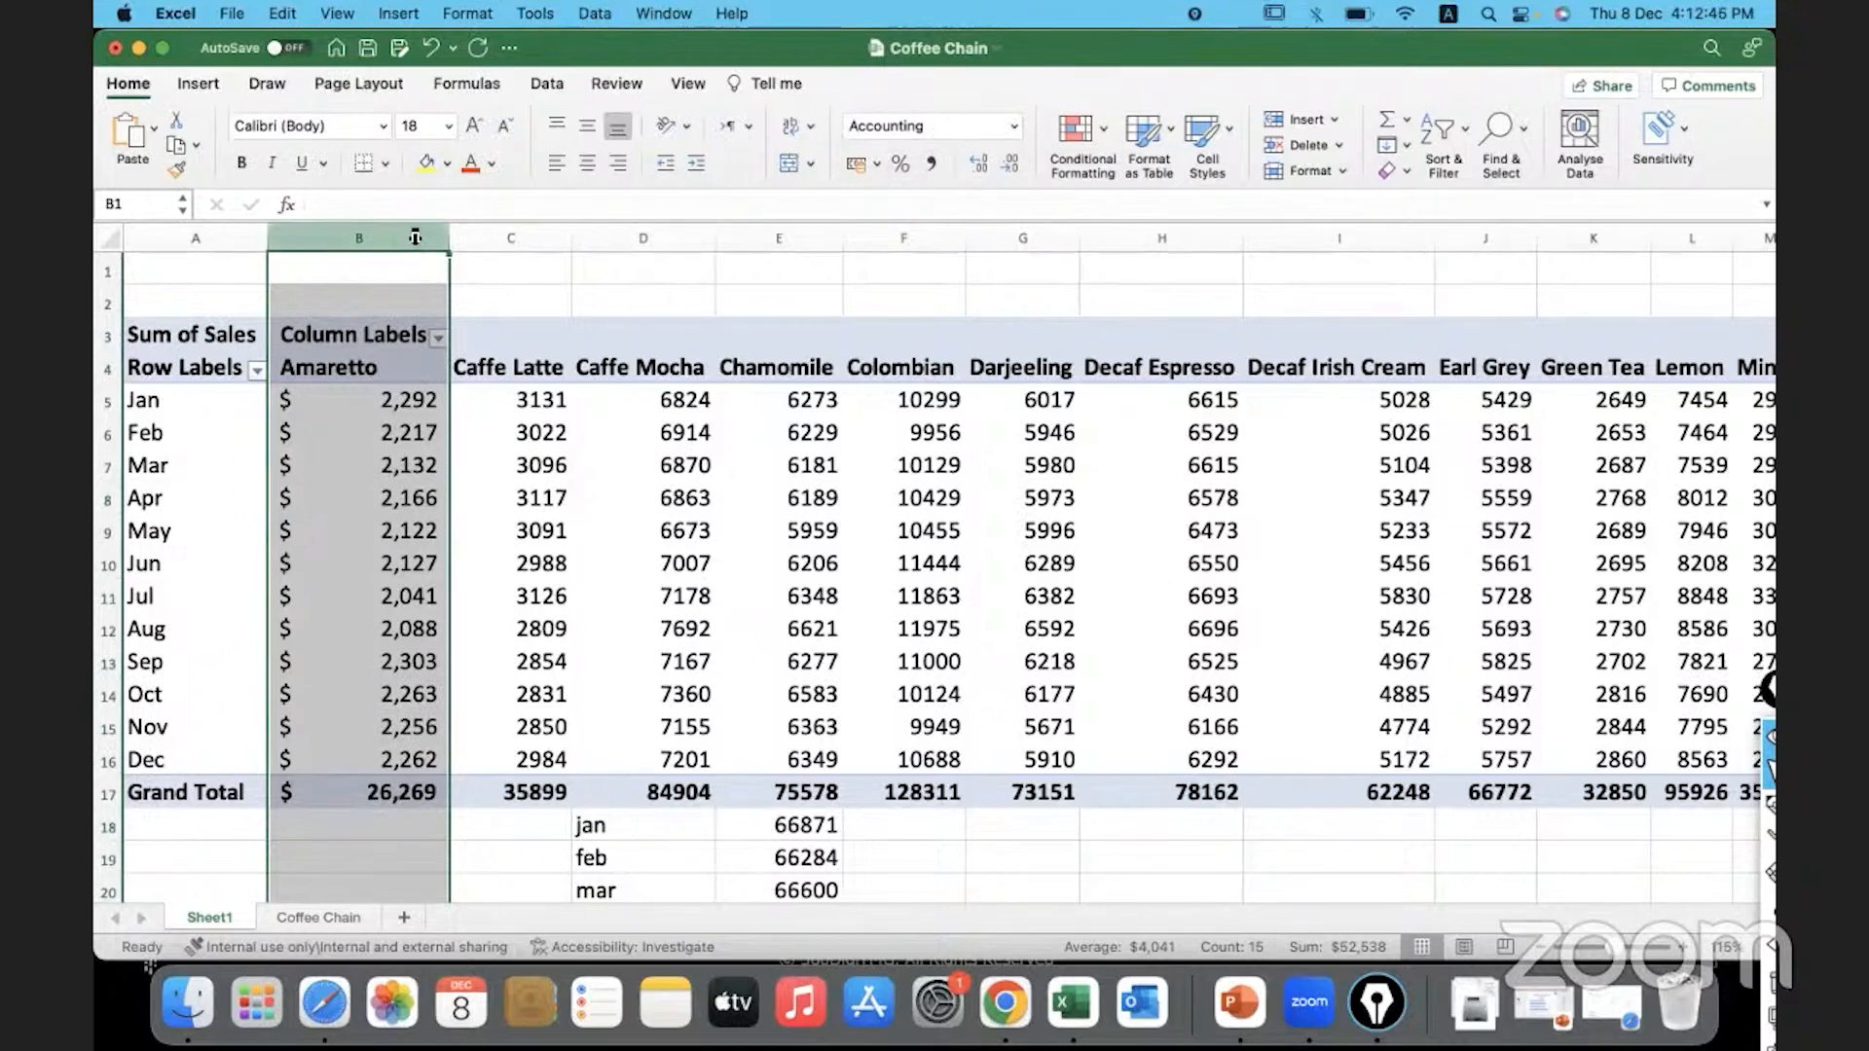
{"action": "left_click_drag", "start_coordinate": [405, 251], "coordinate": [389, 871]}
{"action": "left_click_drag", "start_coordinate": [389, 259], "coordinate": [403, 857]}
{"action": "left_click", "coordinate": [403, 525]}
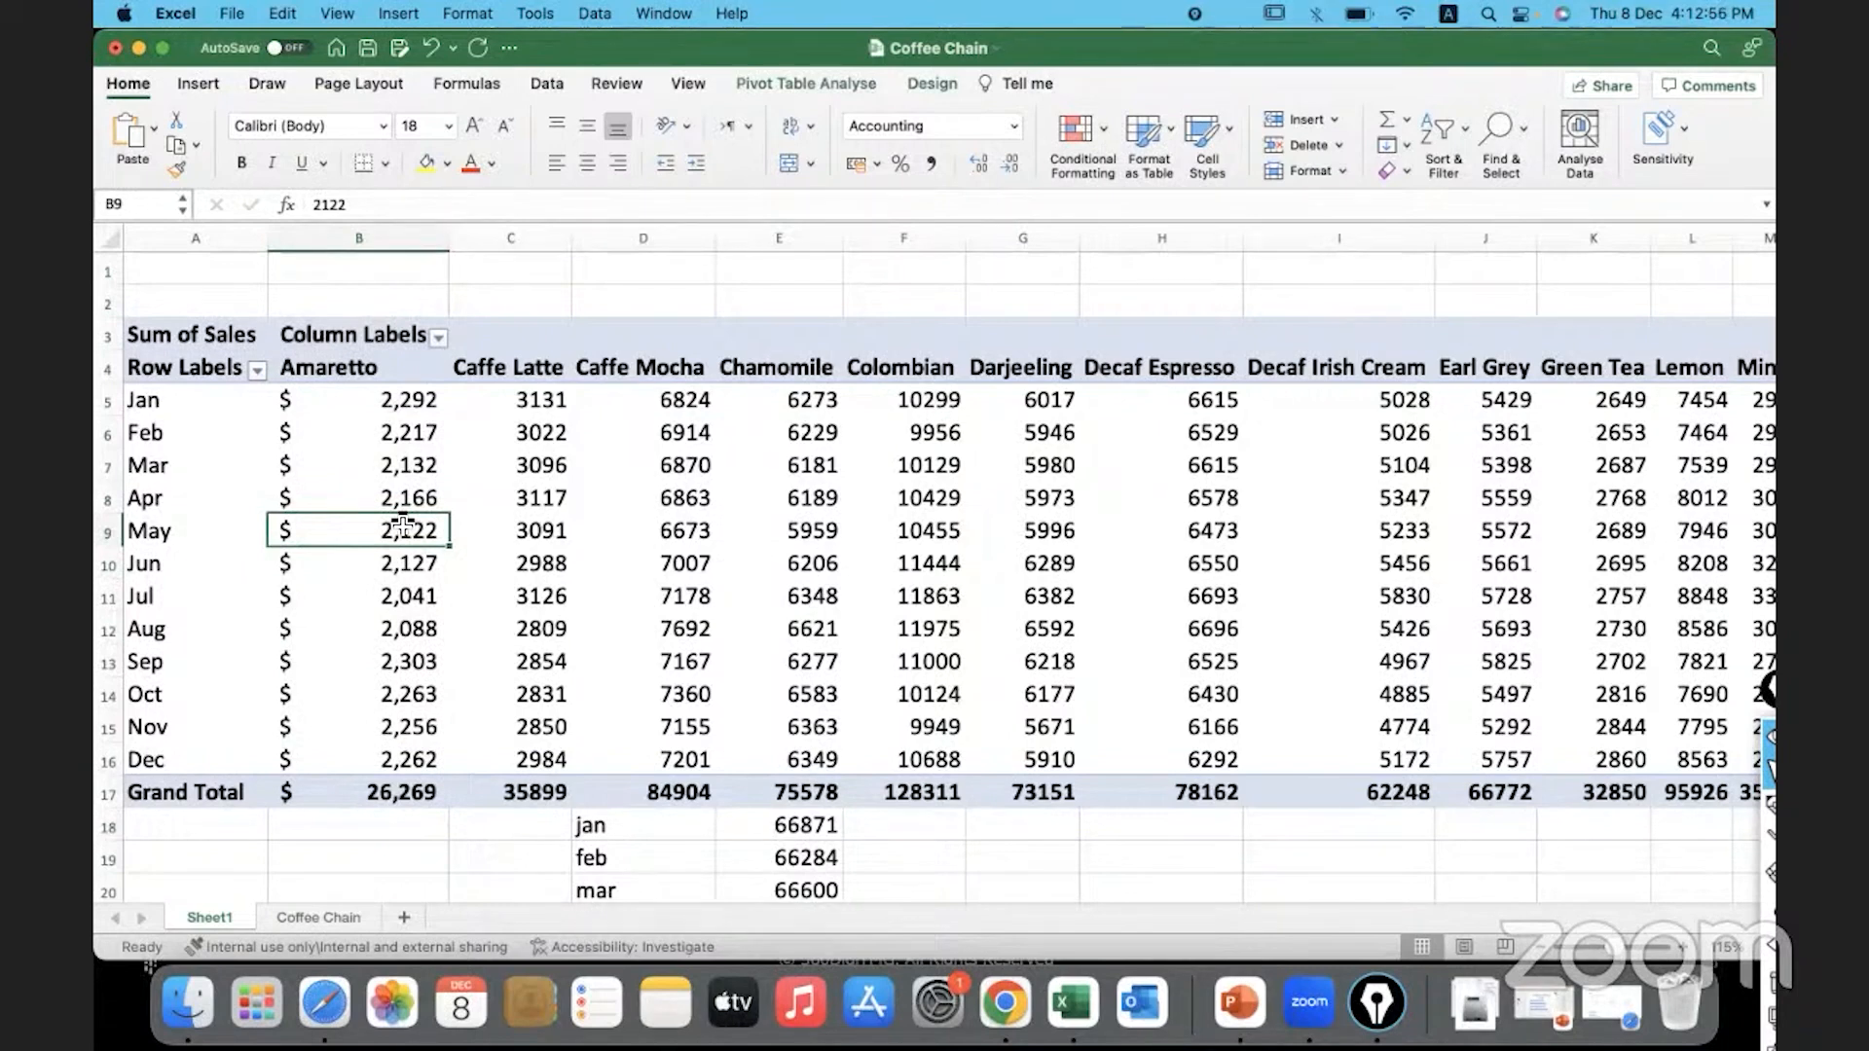
{"action": "key", "text": "super+z"}
{"action": "key", "text": "super+z"}
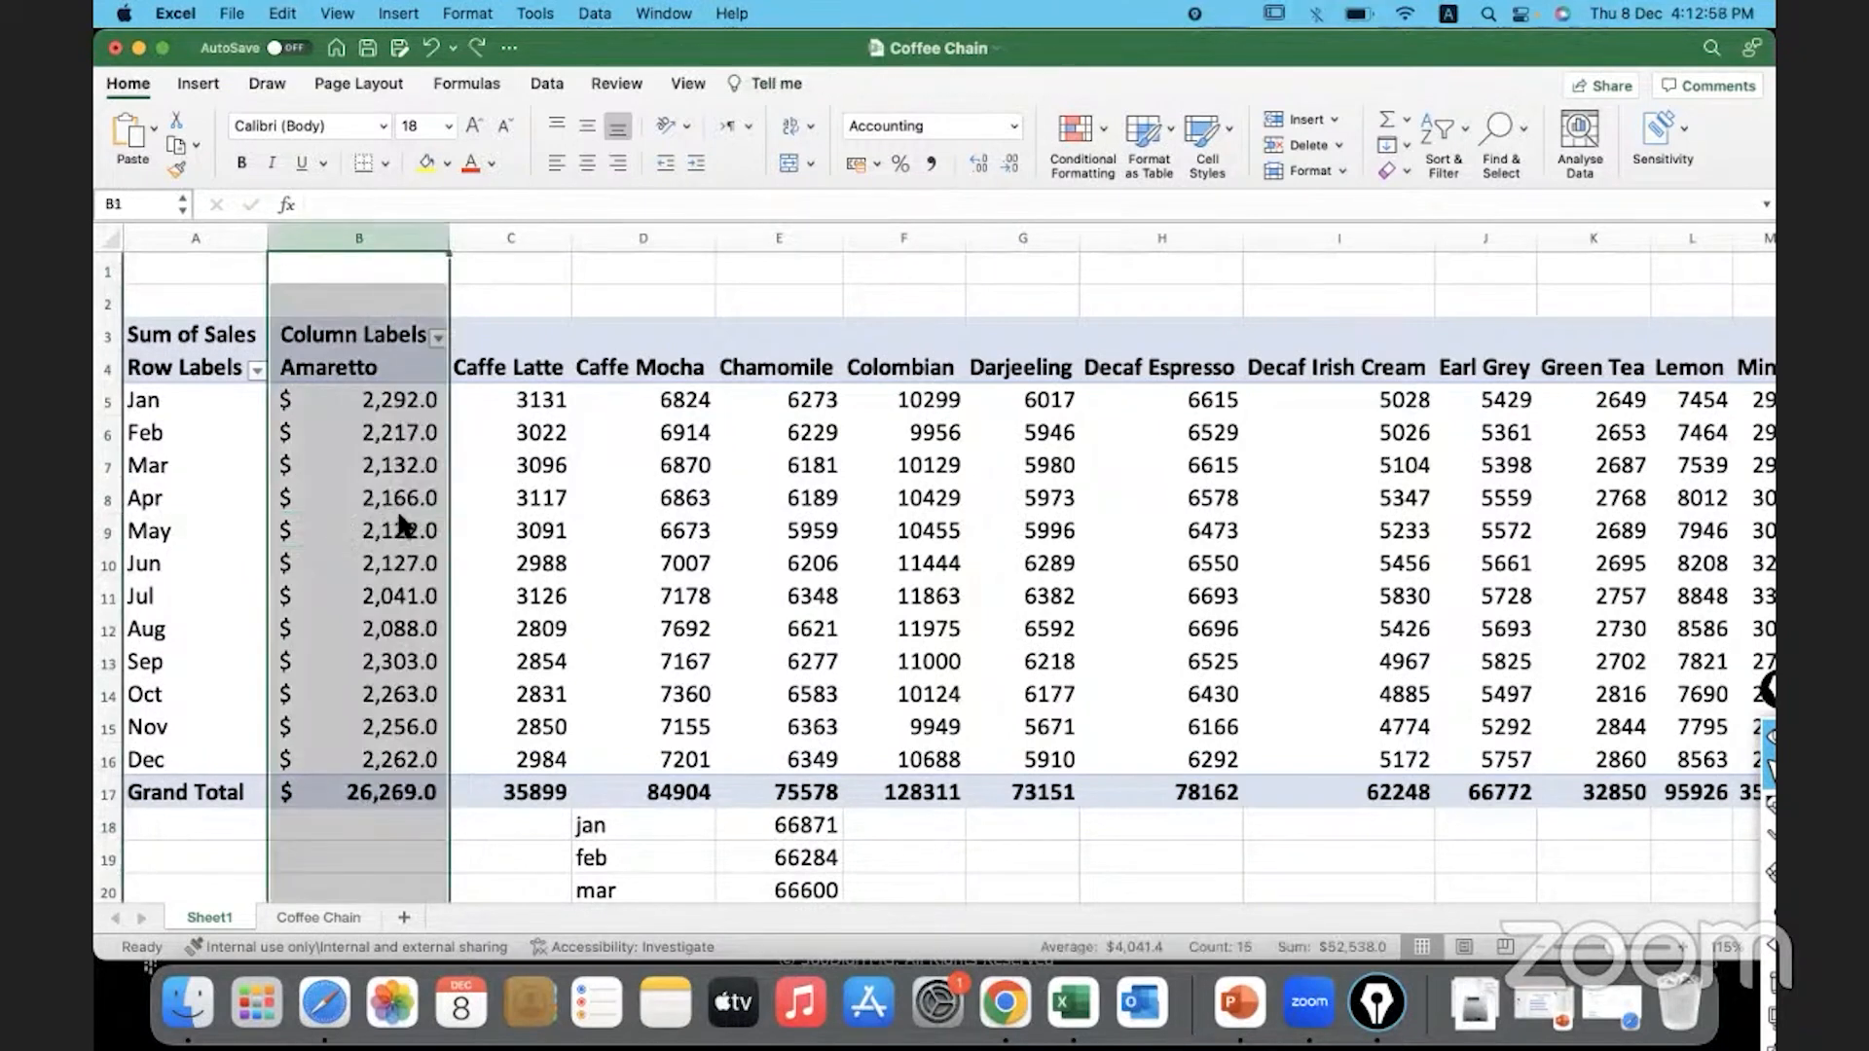
{"action": "key", "text": "super+z"}
{"action": "key", "text": "super+z"}
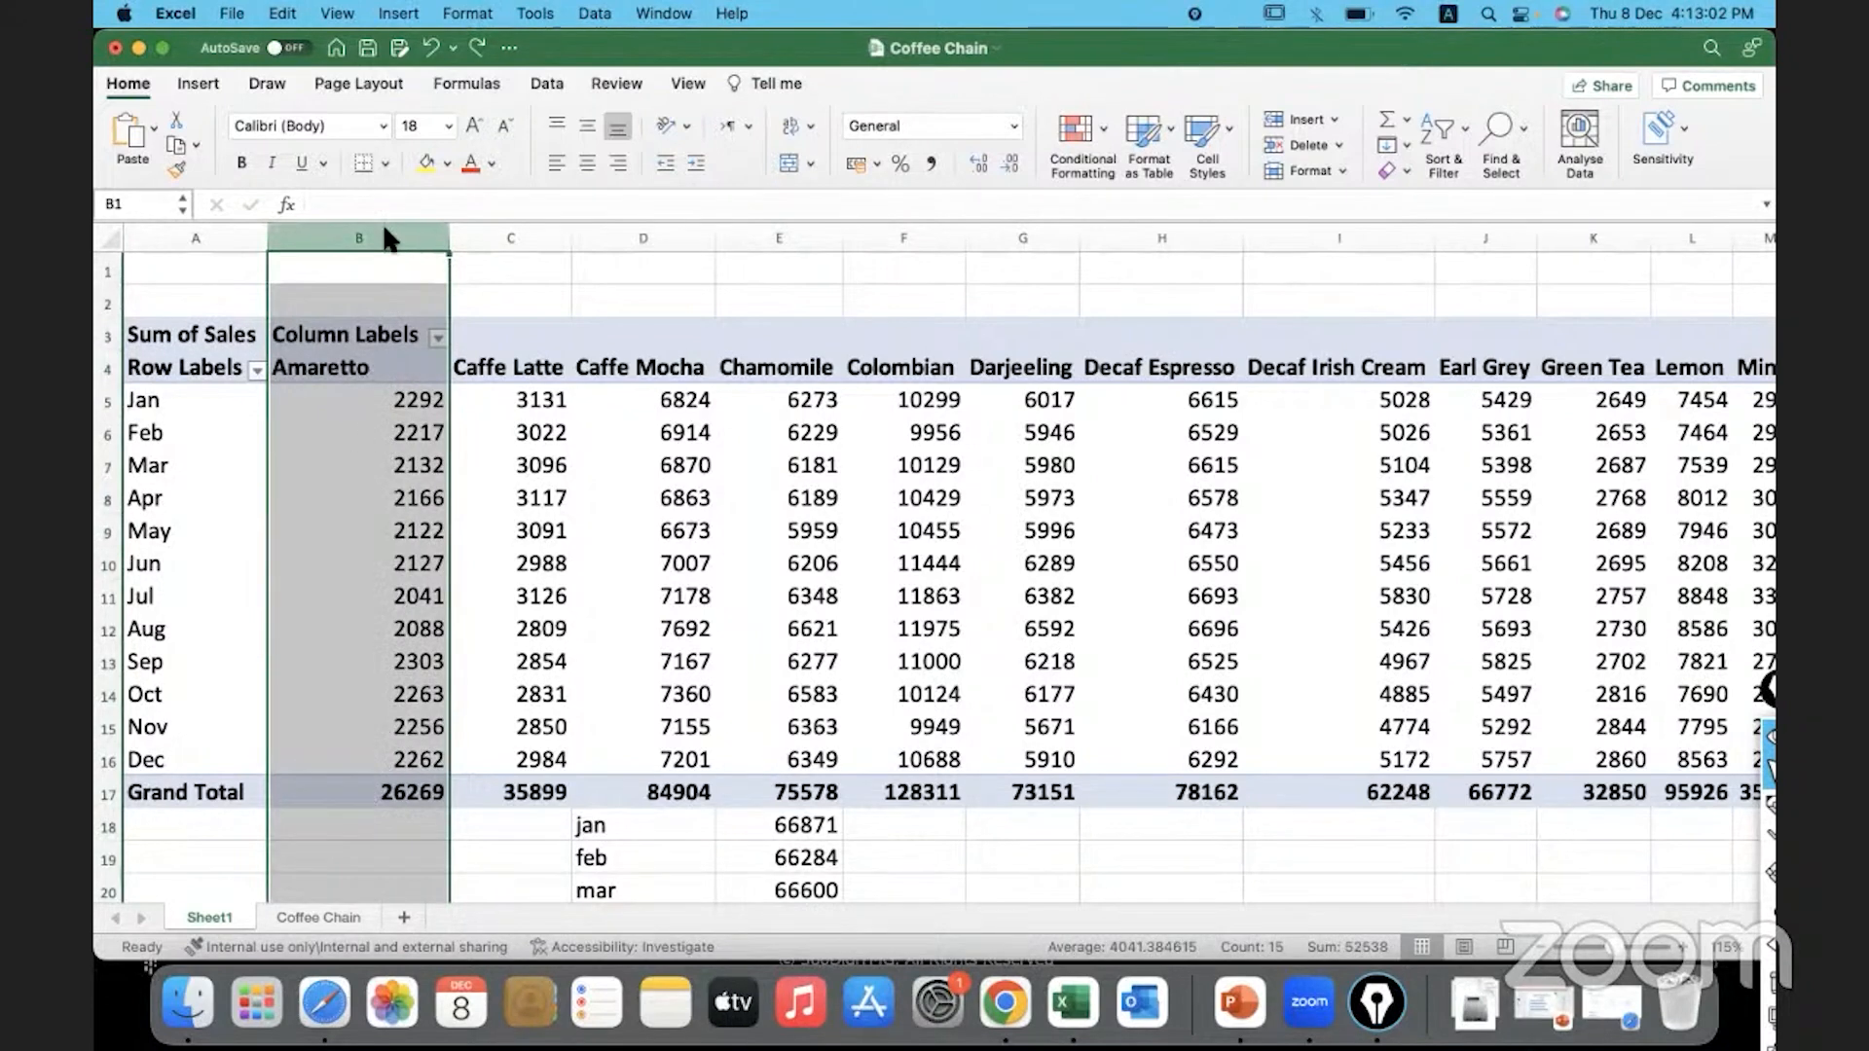
{"action": "left_click", "coordinate": [403, 438]}
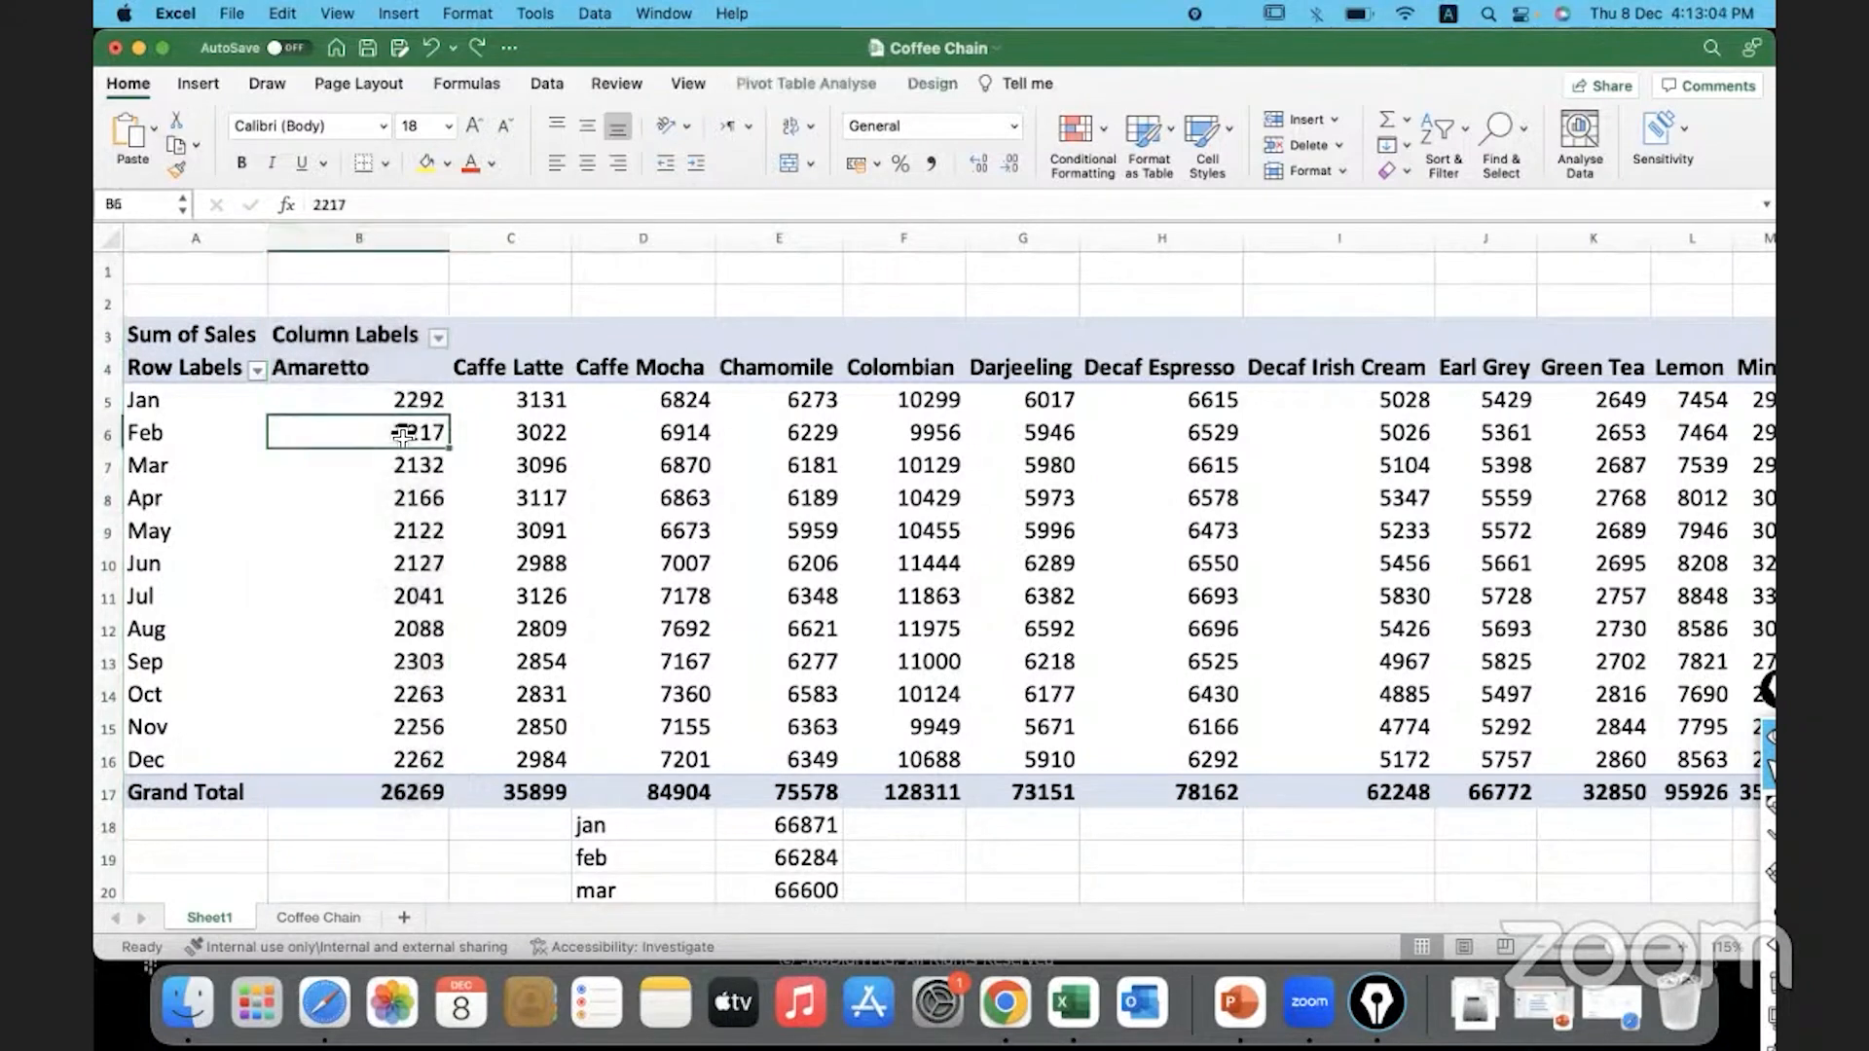
Open the number format settings of the Sum of Sales value field, starting from the Jan Amaretto value
{"action": "left_click", "coordinate": [380, 404]}
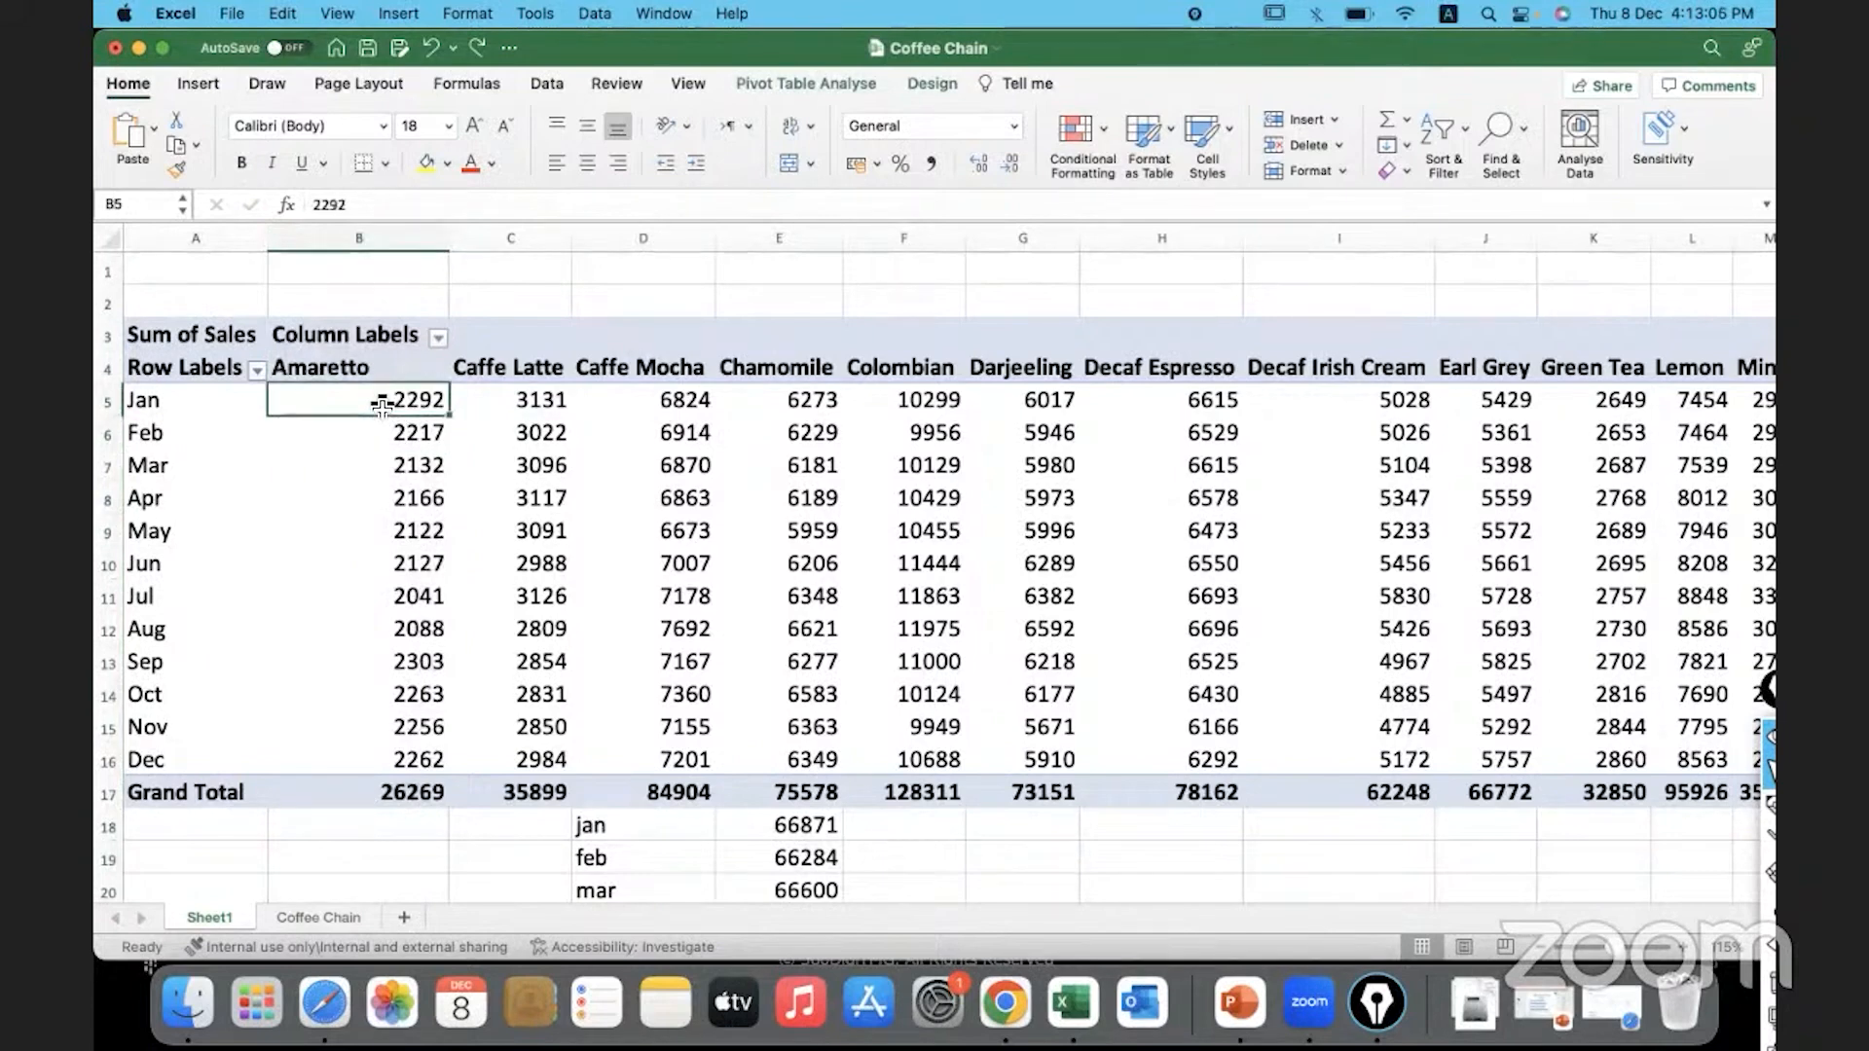
{"action": "right_click", "coordinate": [378, 399]}
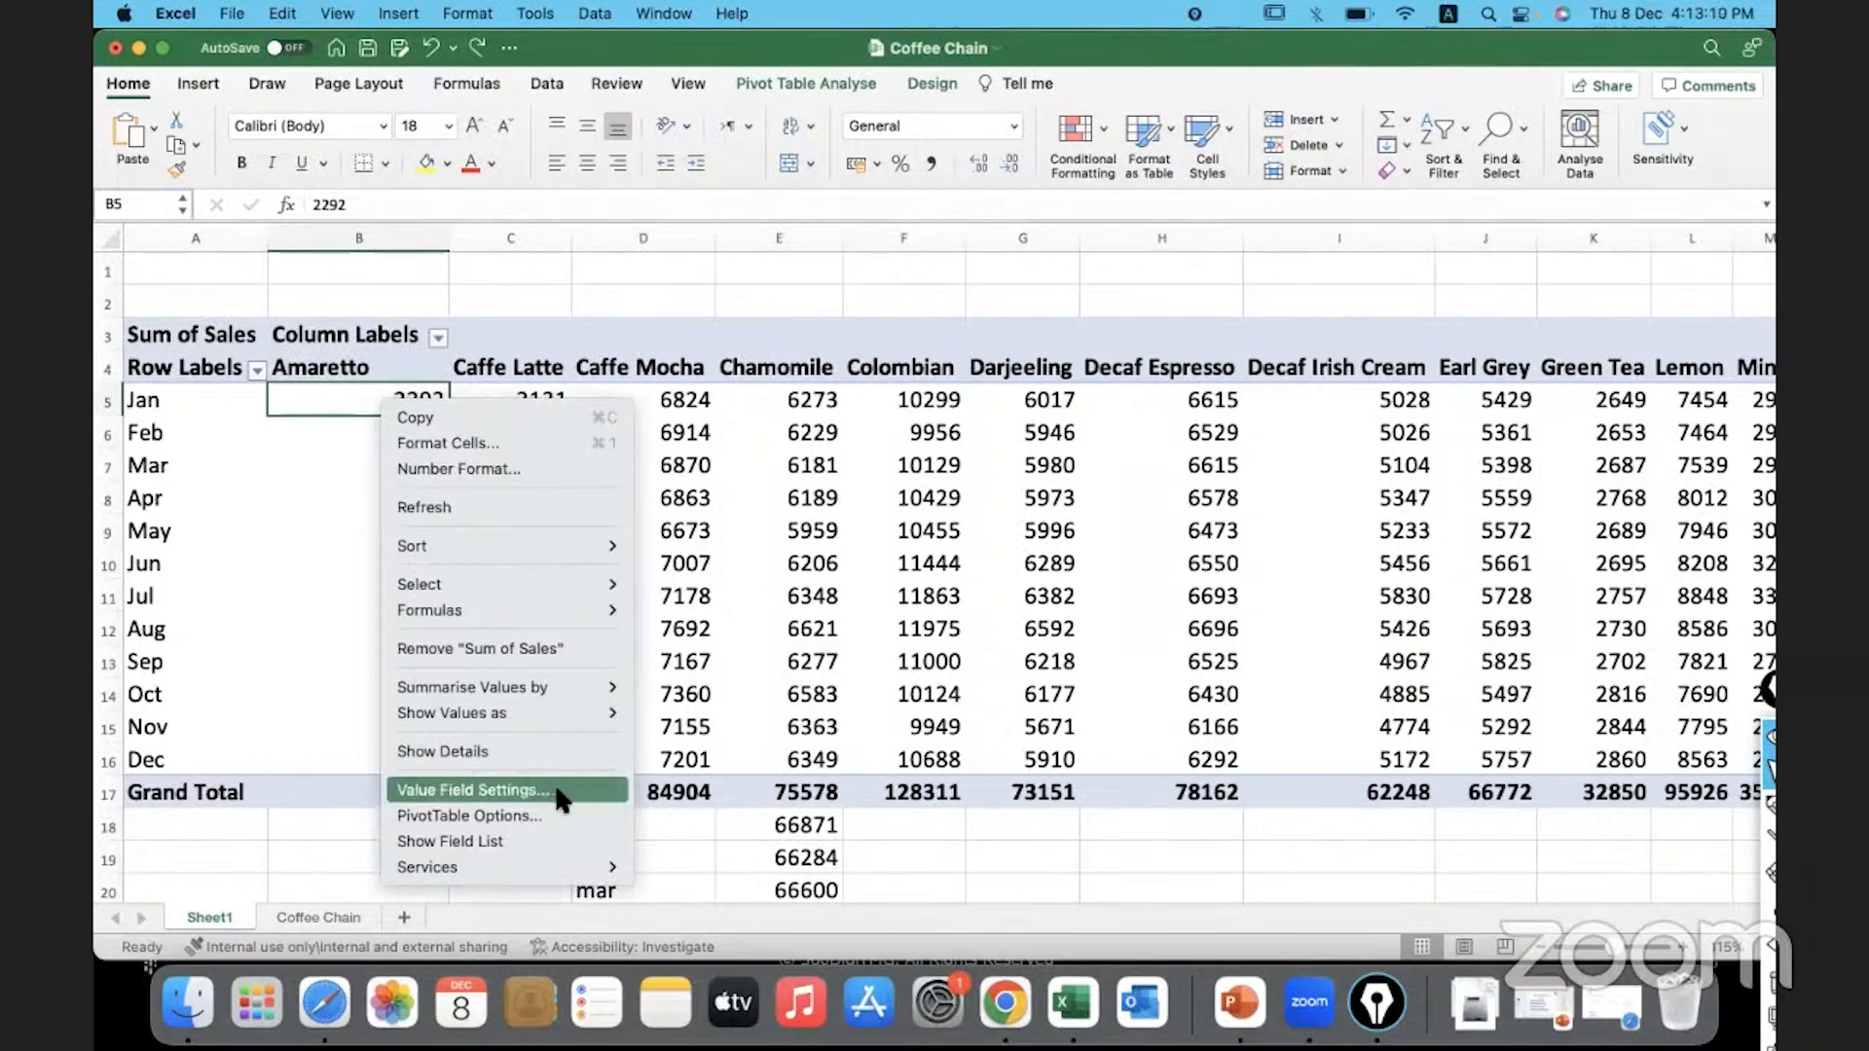
{"action": "left_click", "coordinate": [329, 392]}
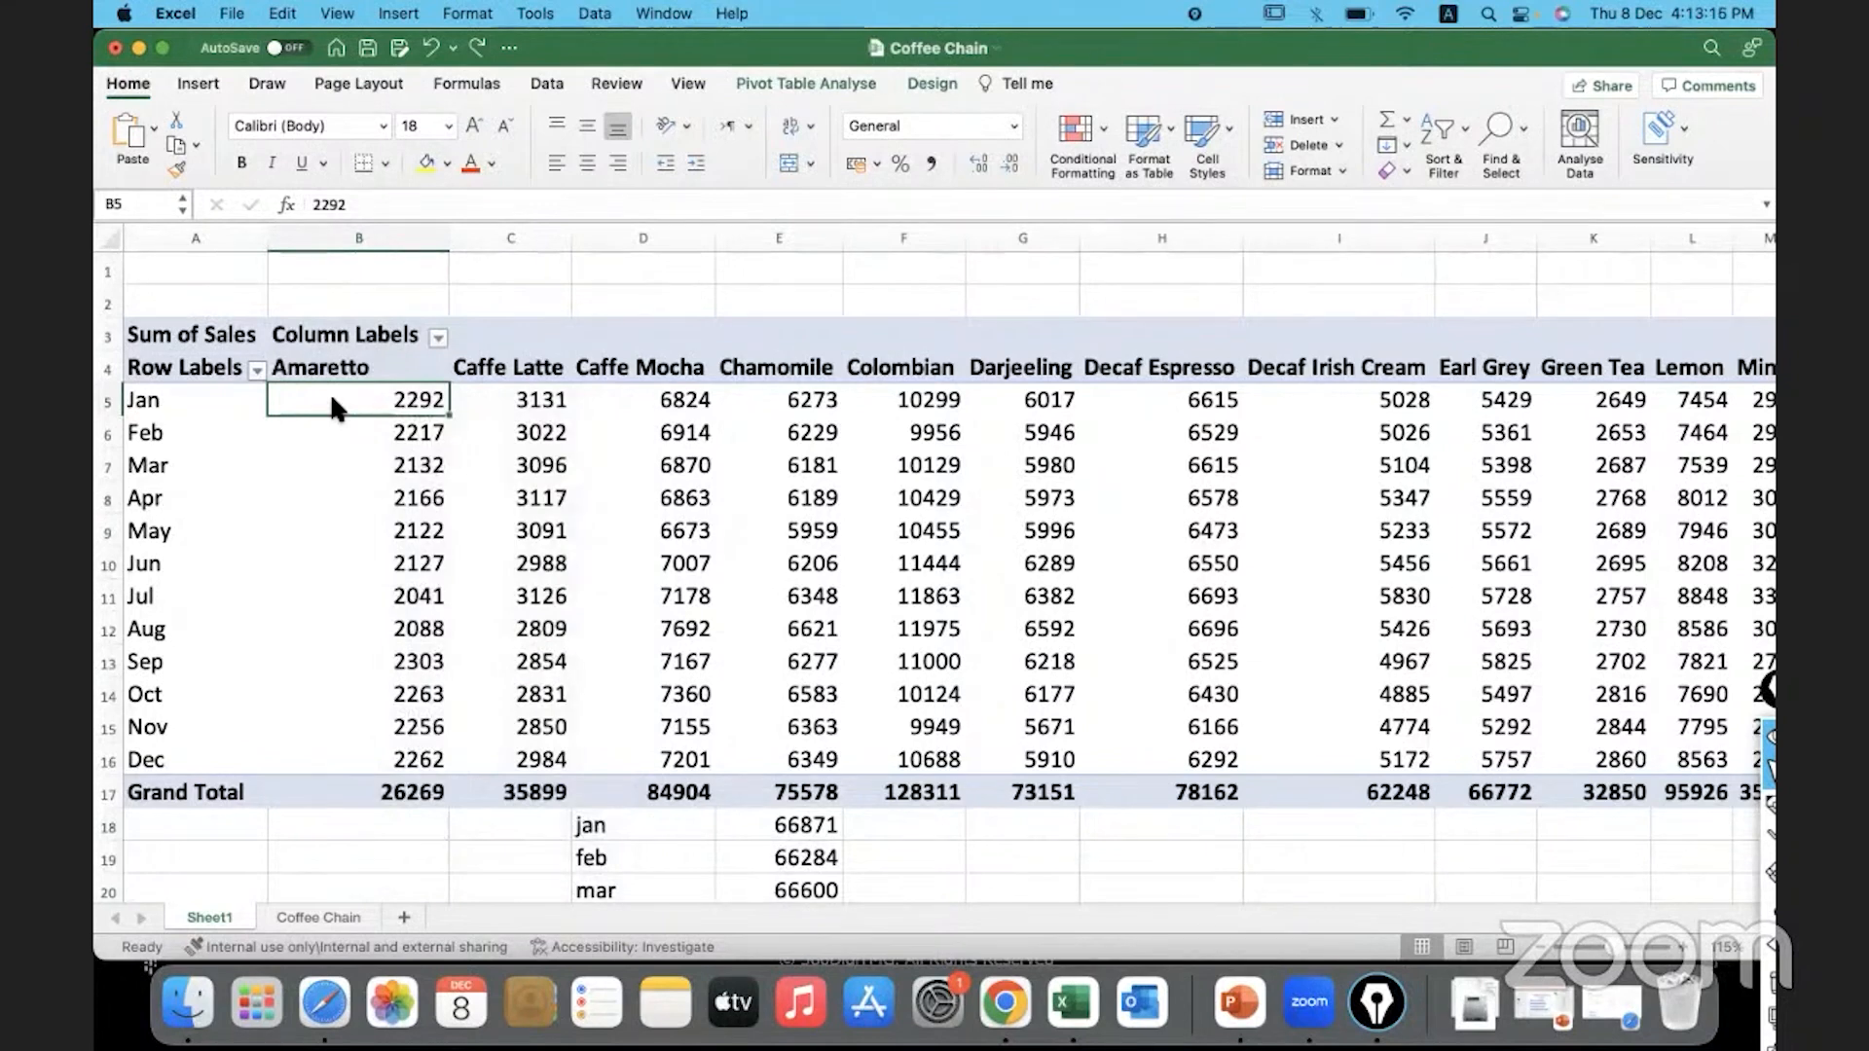
{"action": "right_click", "coordinate": [390, 413]}
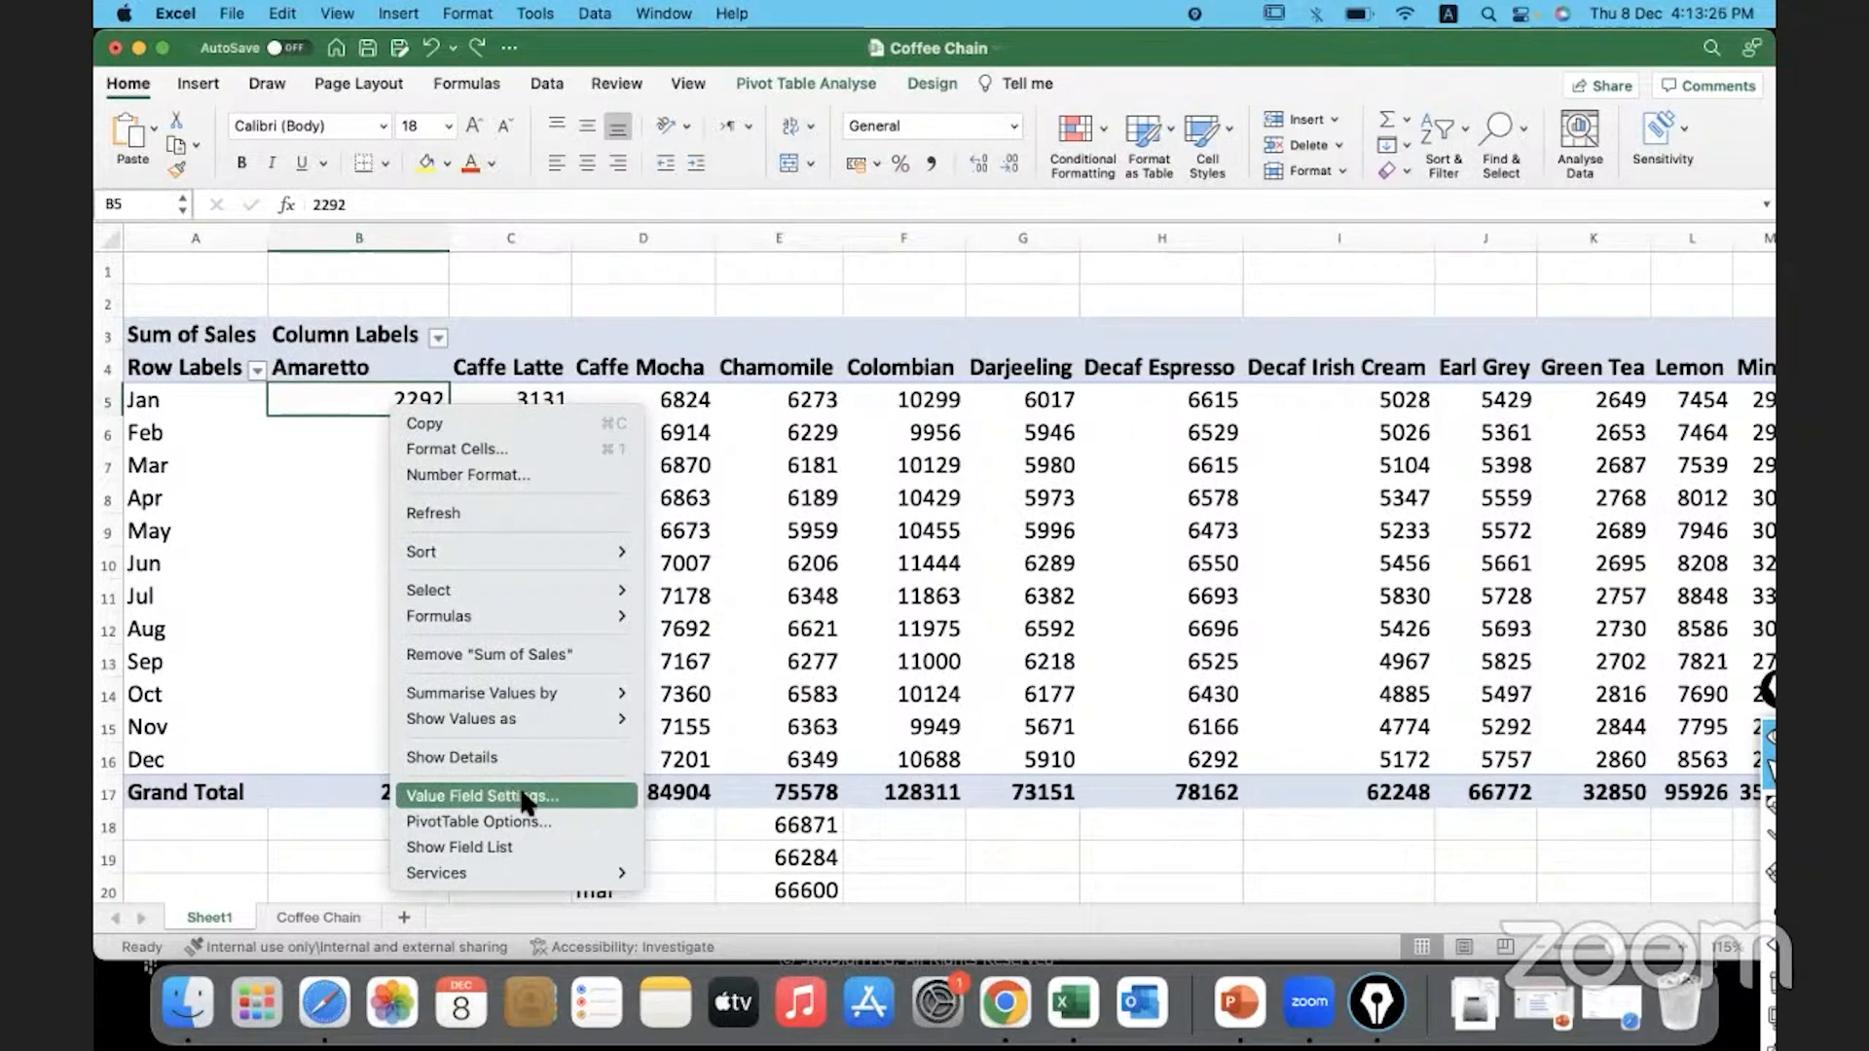
{"action": "left_click", "coordinate": [548, 800]}
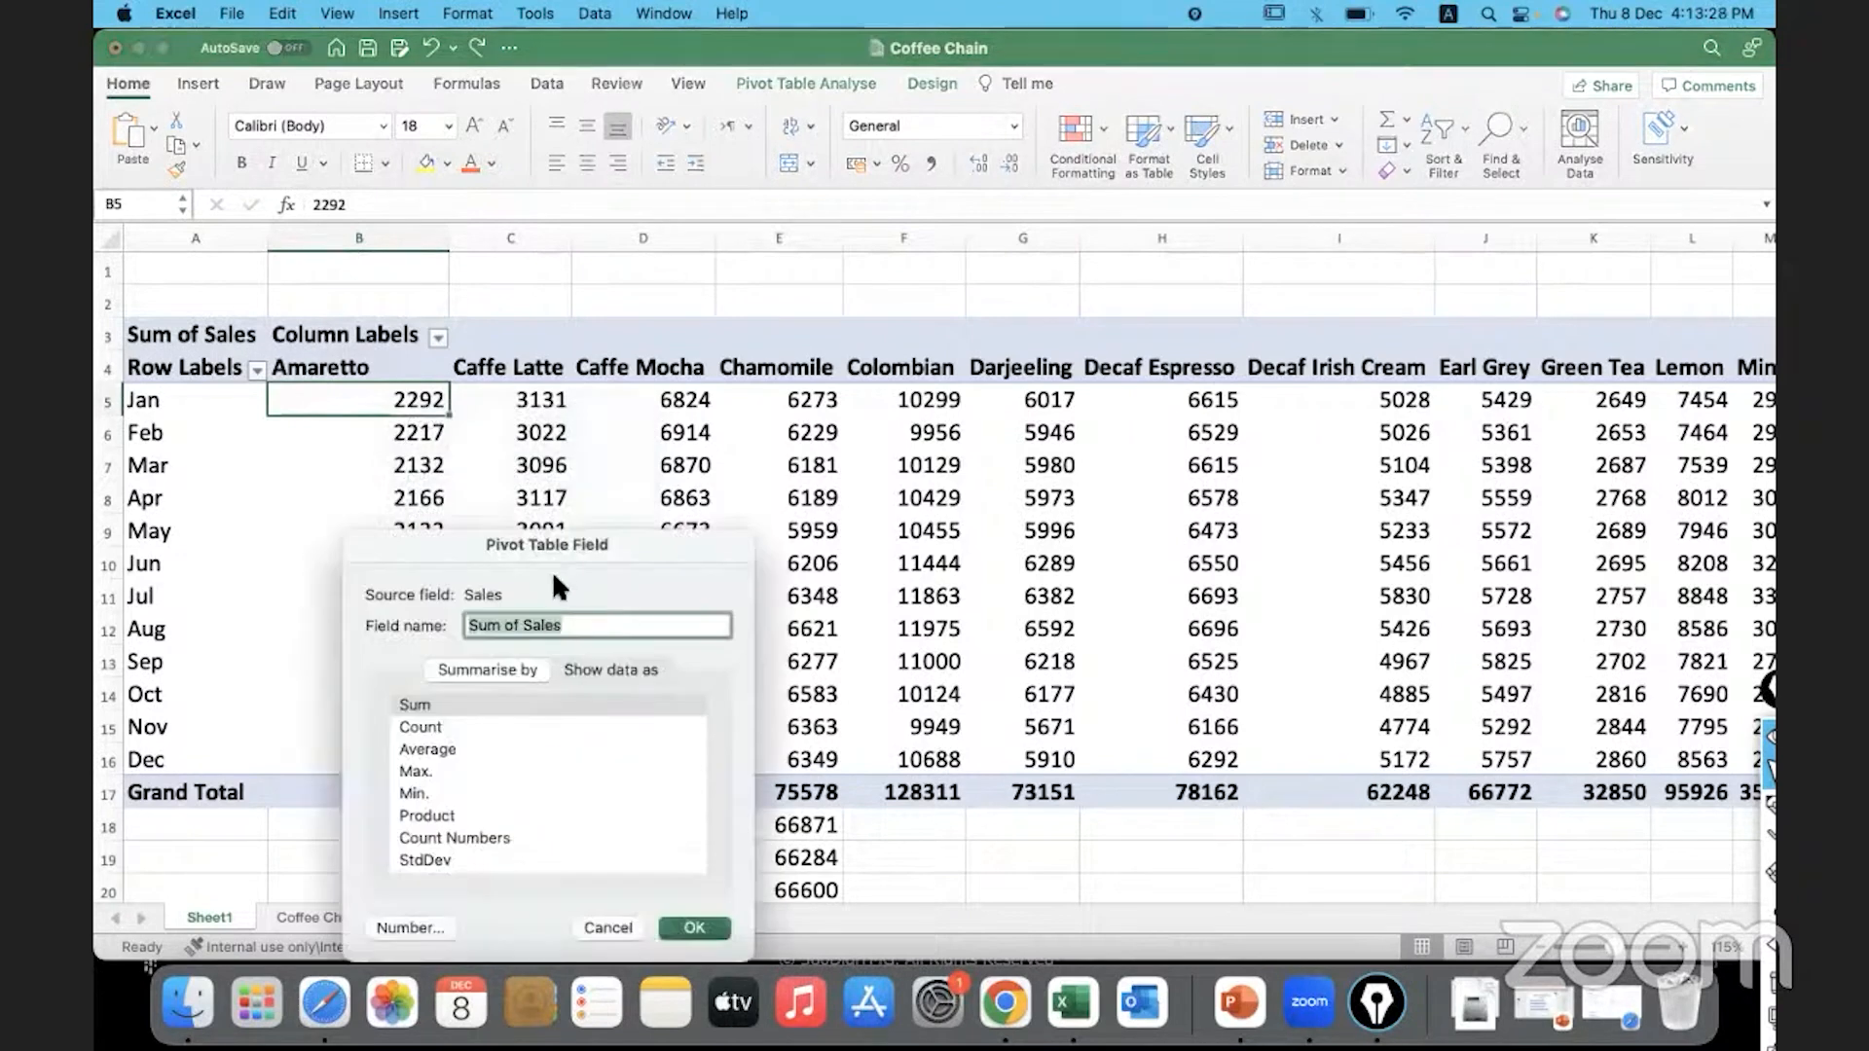
{"action": "left_click_drag", "start_coordinate": [561, 546], "coordinate": [922, 355]}
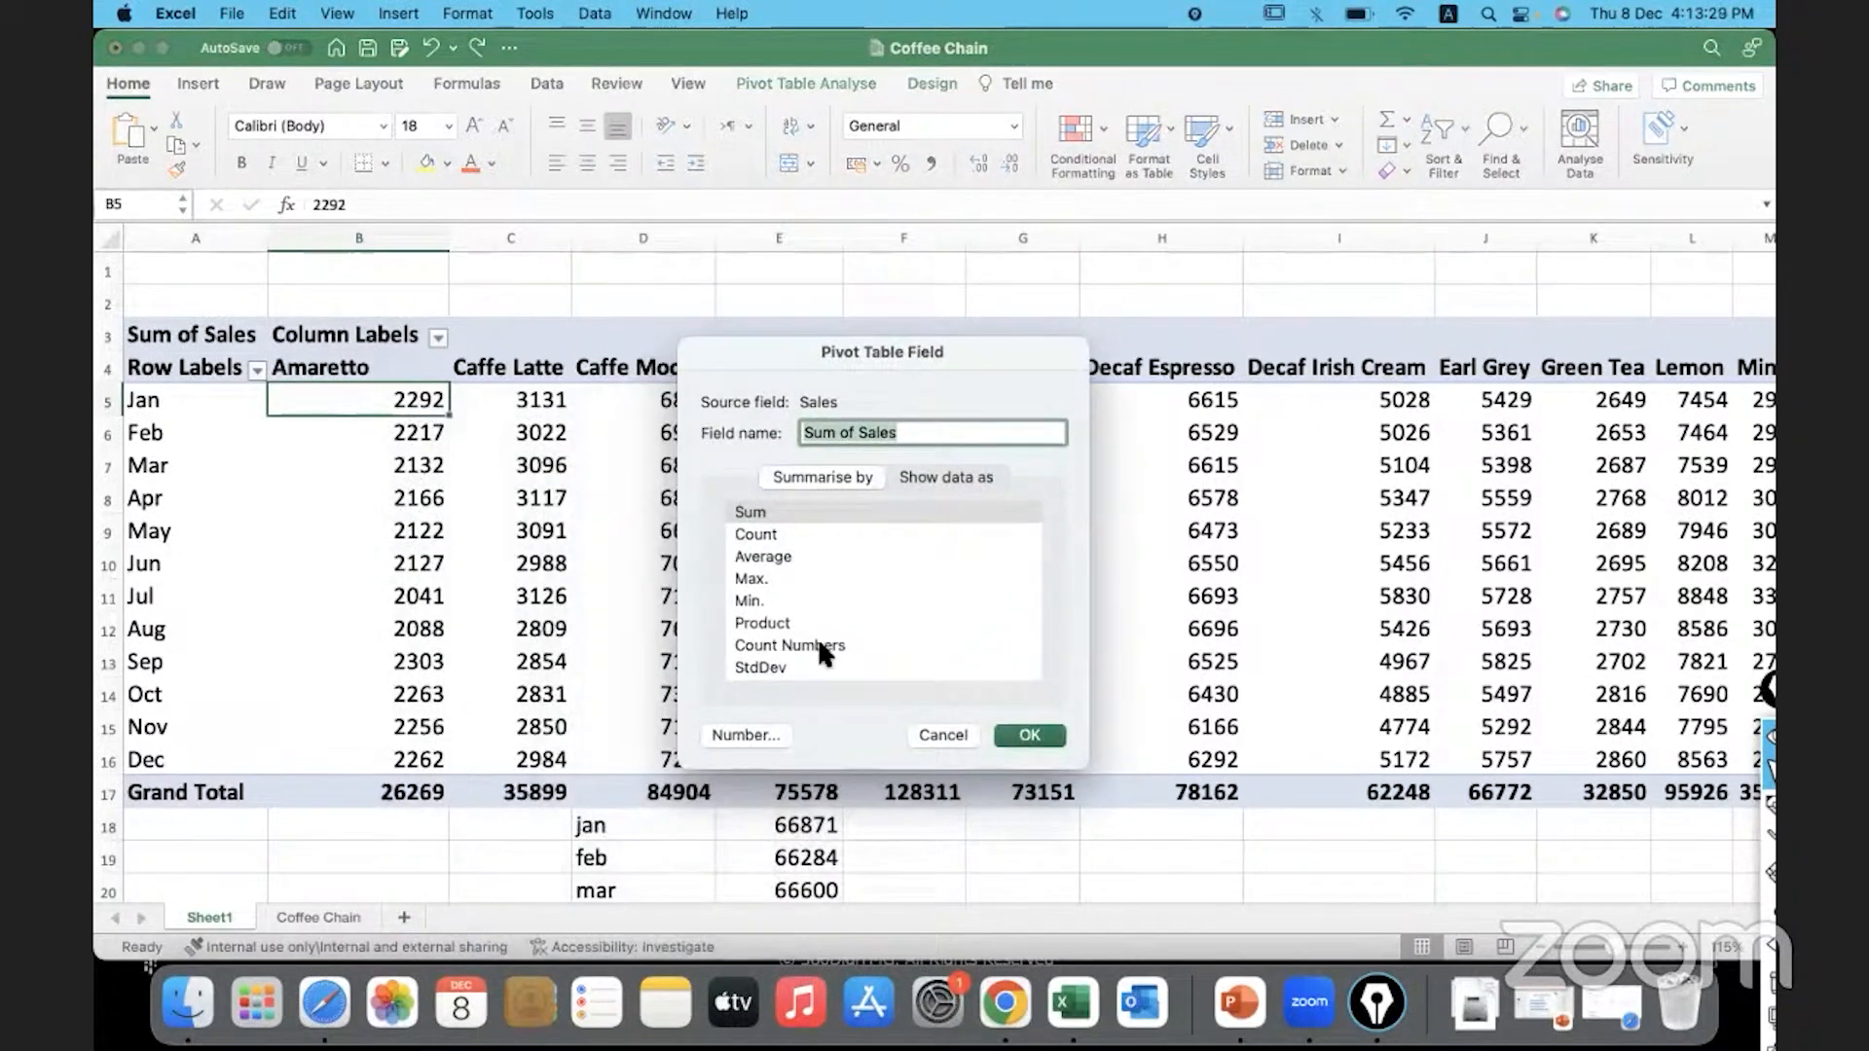
{"action": "left_click", "coordinate": [745, 734]}
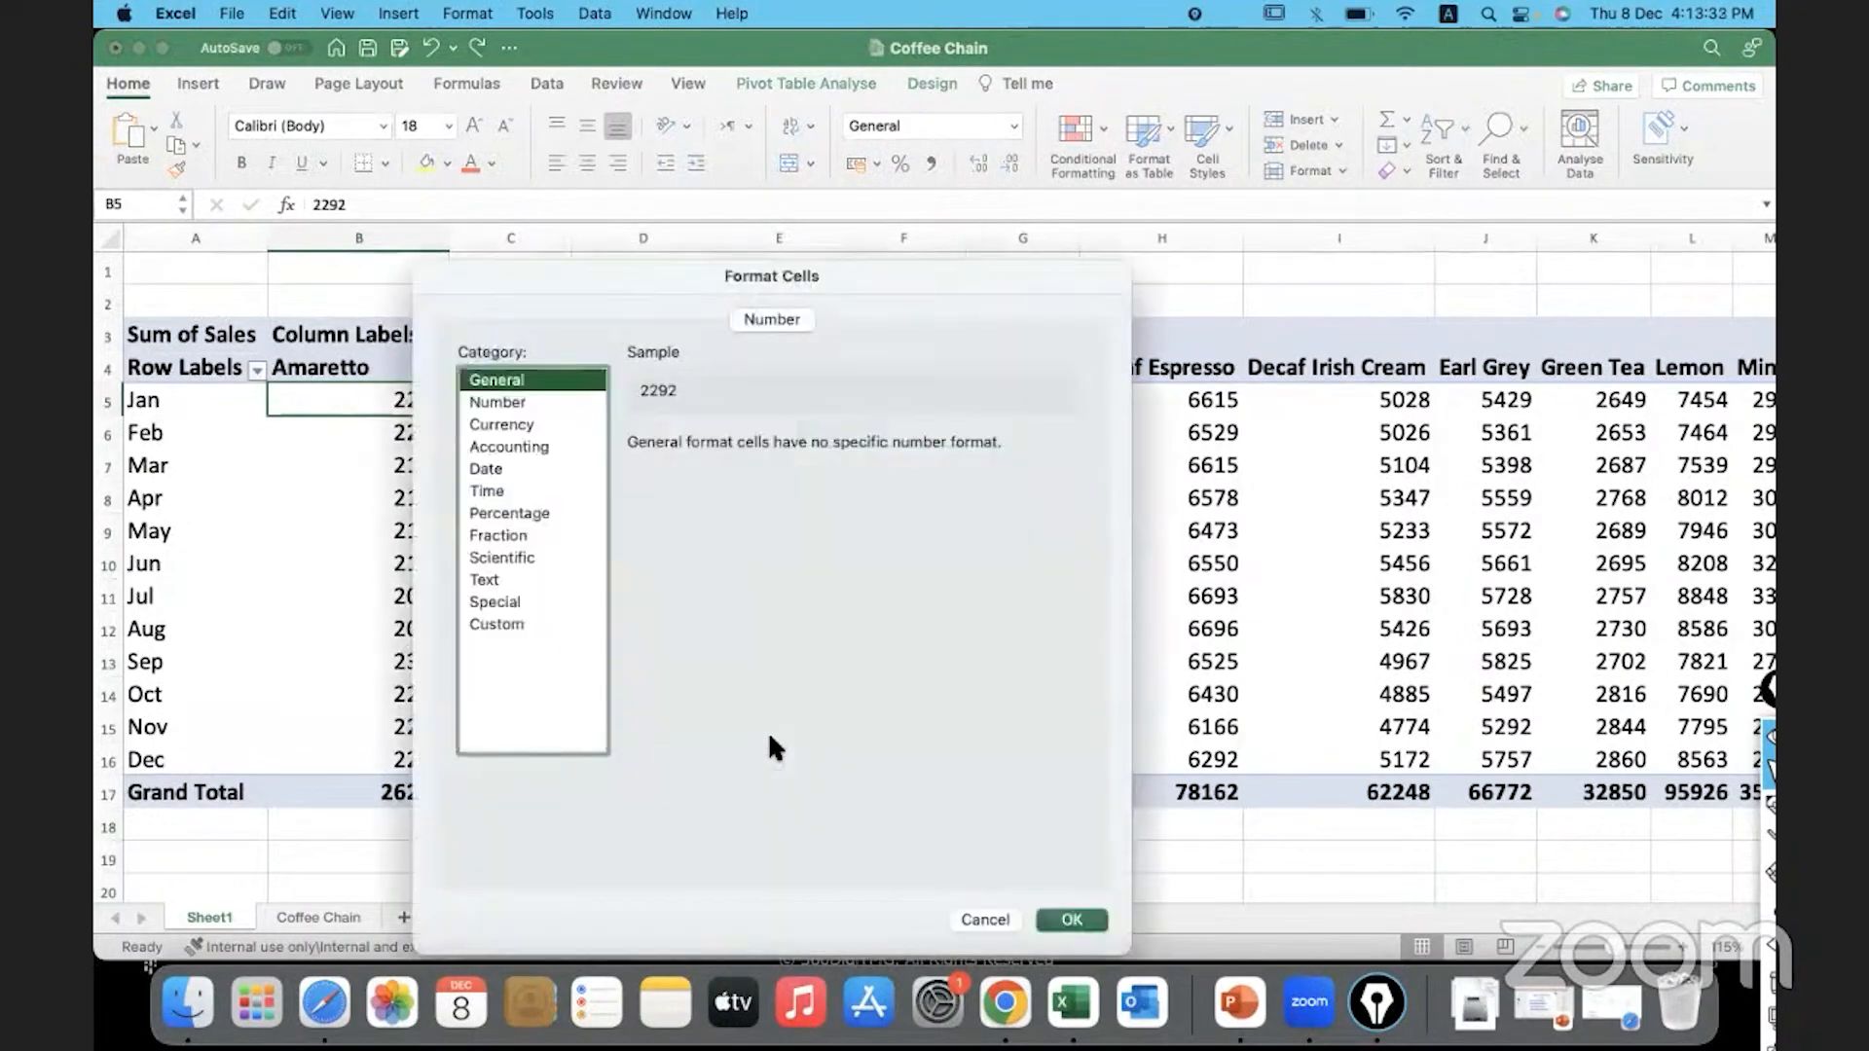
Format the Sum of Sales field as Currency with 0 decimal places, the $ English (United States) symbol and red parenthesised negatives
{"action": "left_click", "coordinate": [519, 424]}
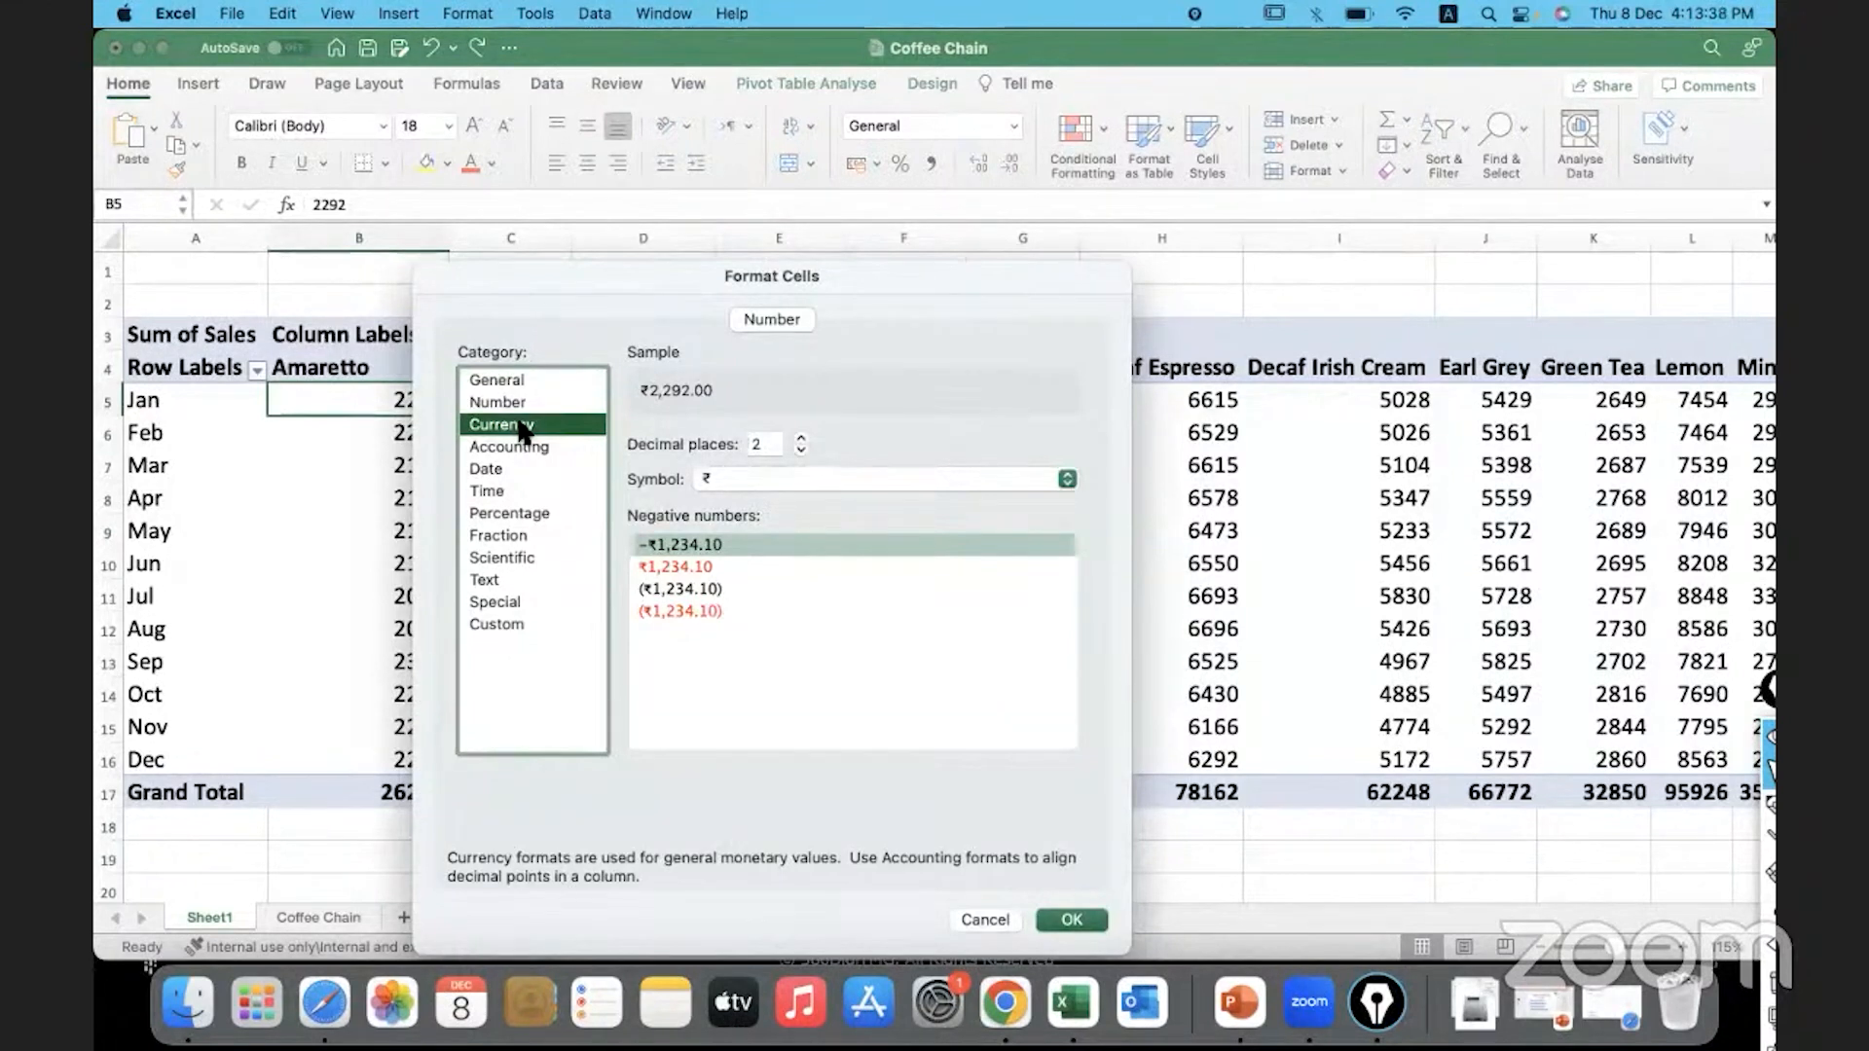
{"action": "double_click", "coordinate": [801, 446]}
{"action": "left_click", "coordinate": [787, 477]}
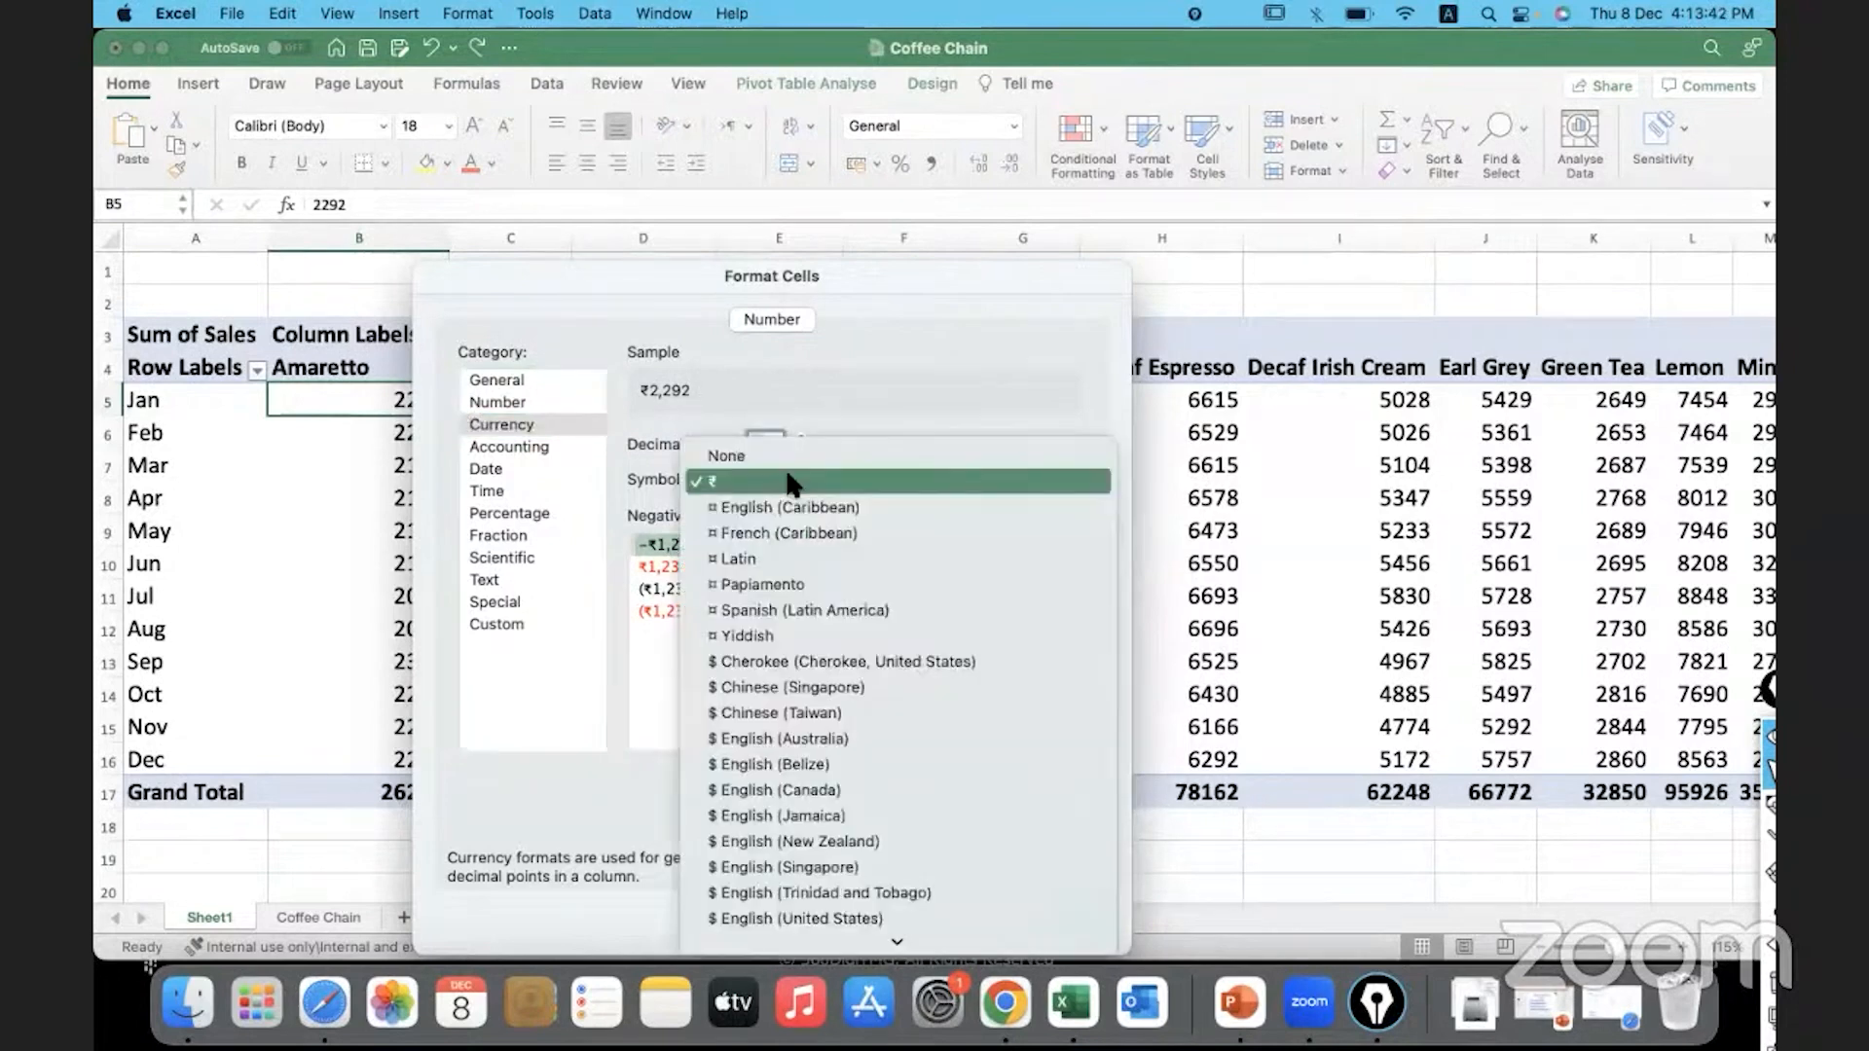
{"action": "left_click", "coordinate": [744, 919]}
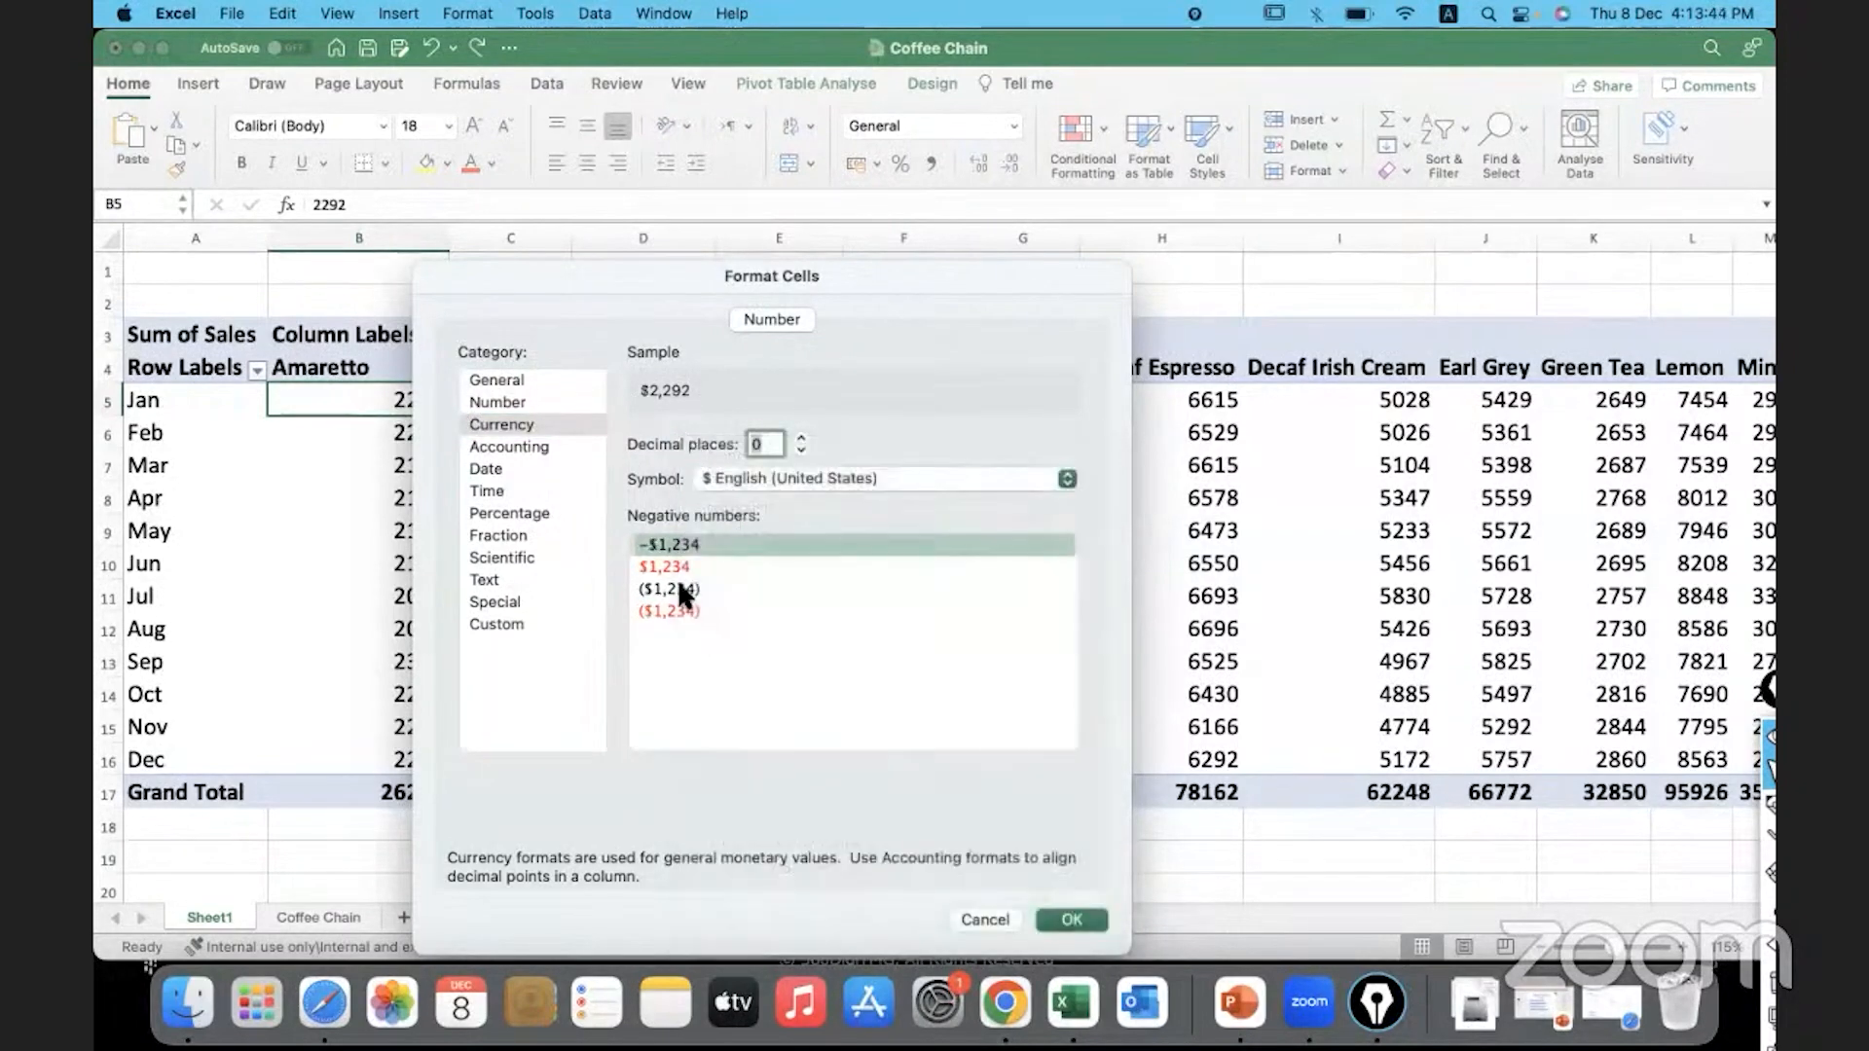
{"action": "left_click", "coordinate": [672, 610]}
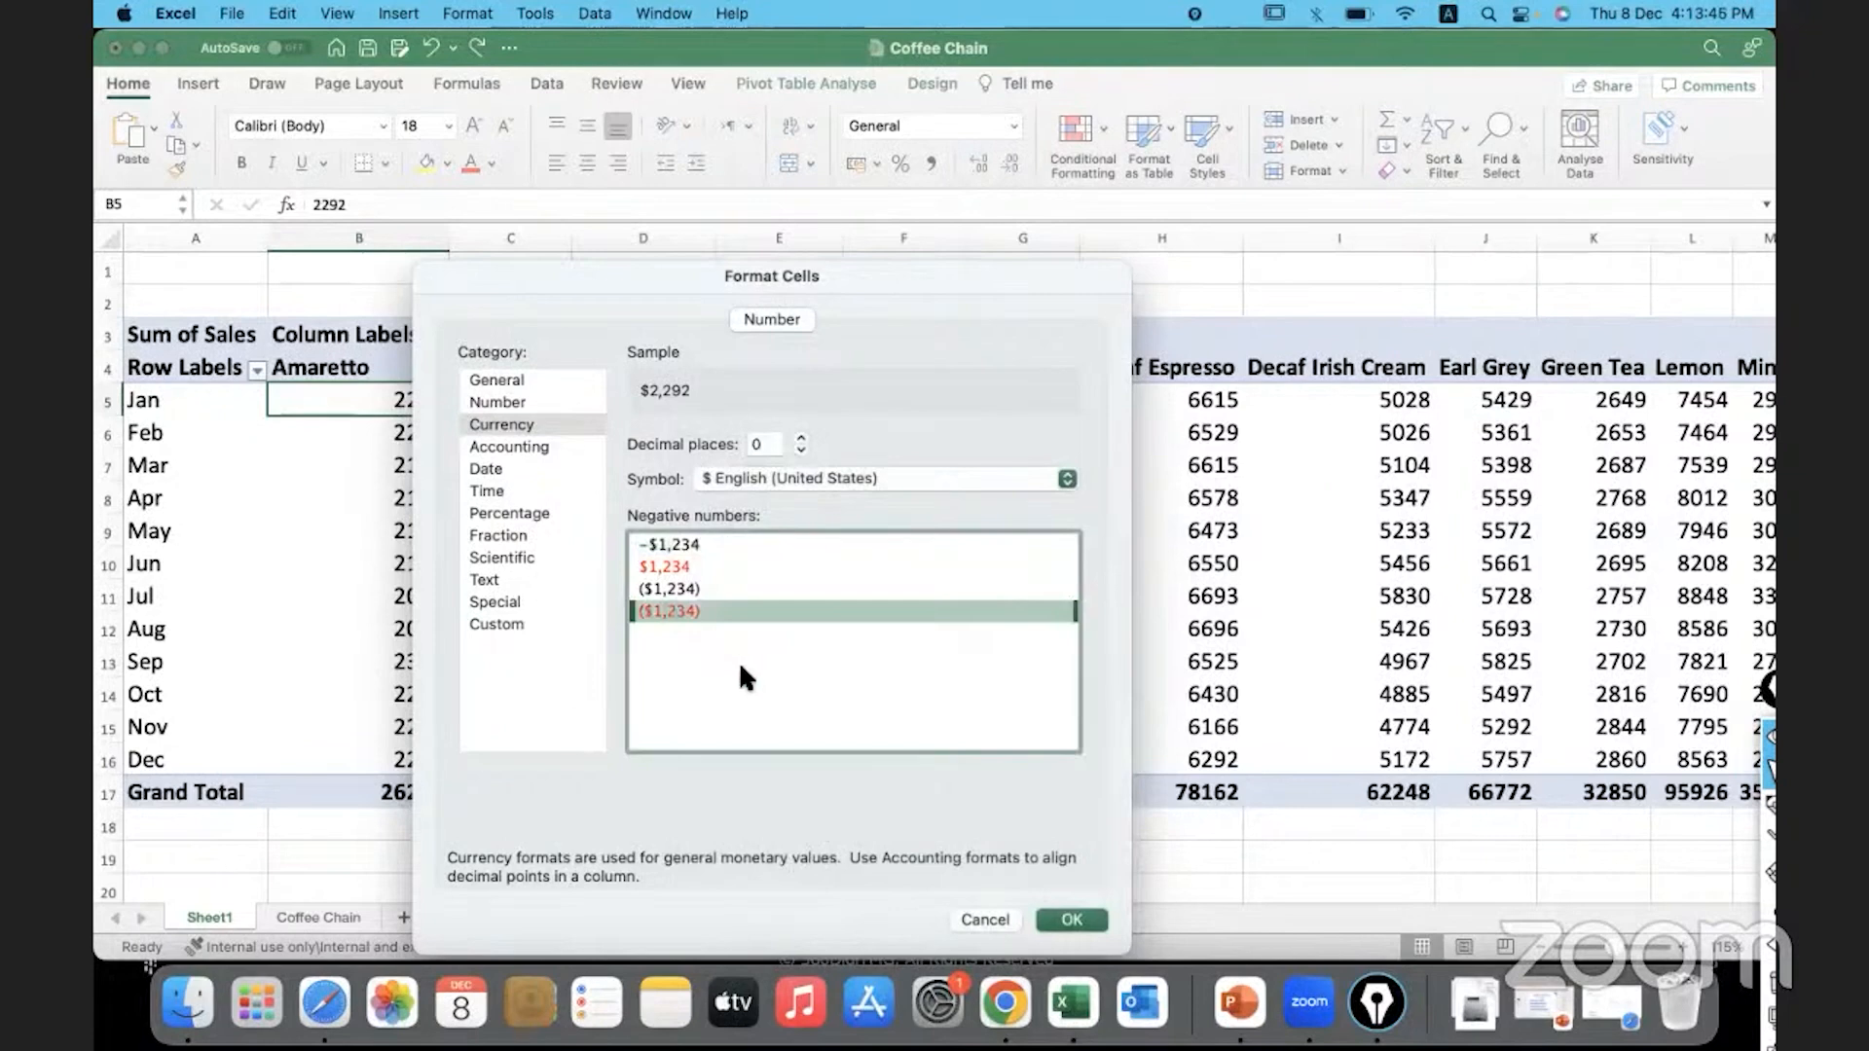
{"action": "left_click", "coordinate": [1058, 917]}
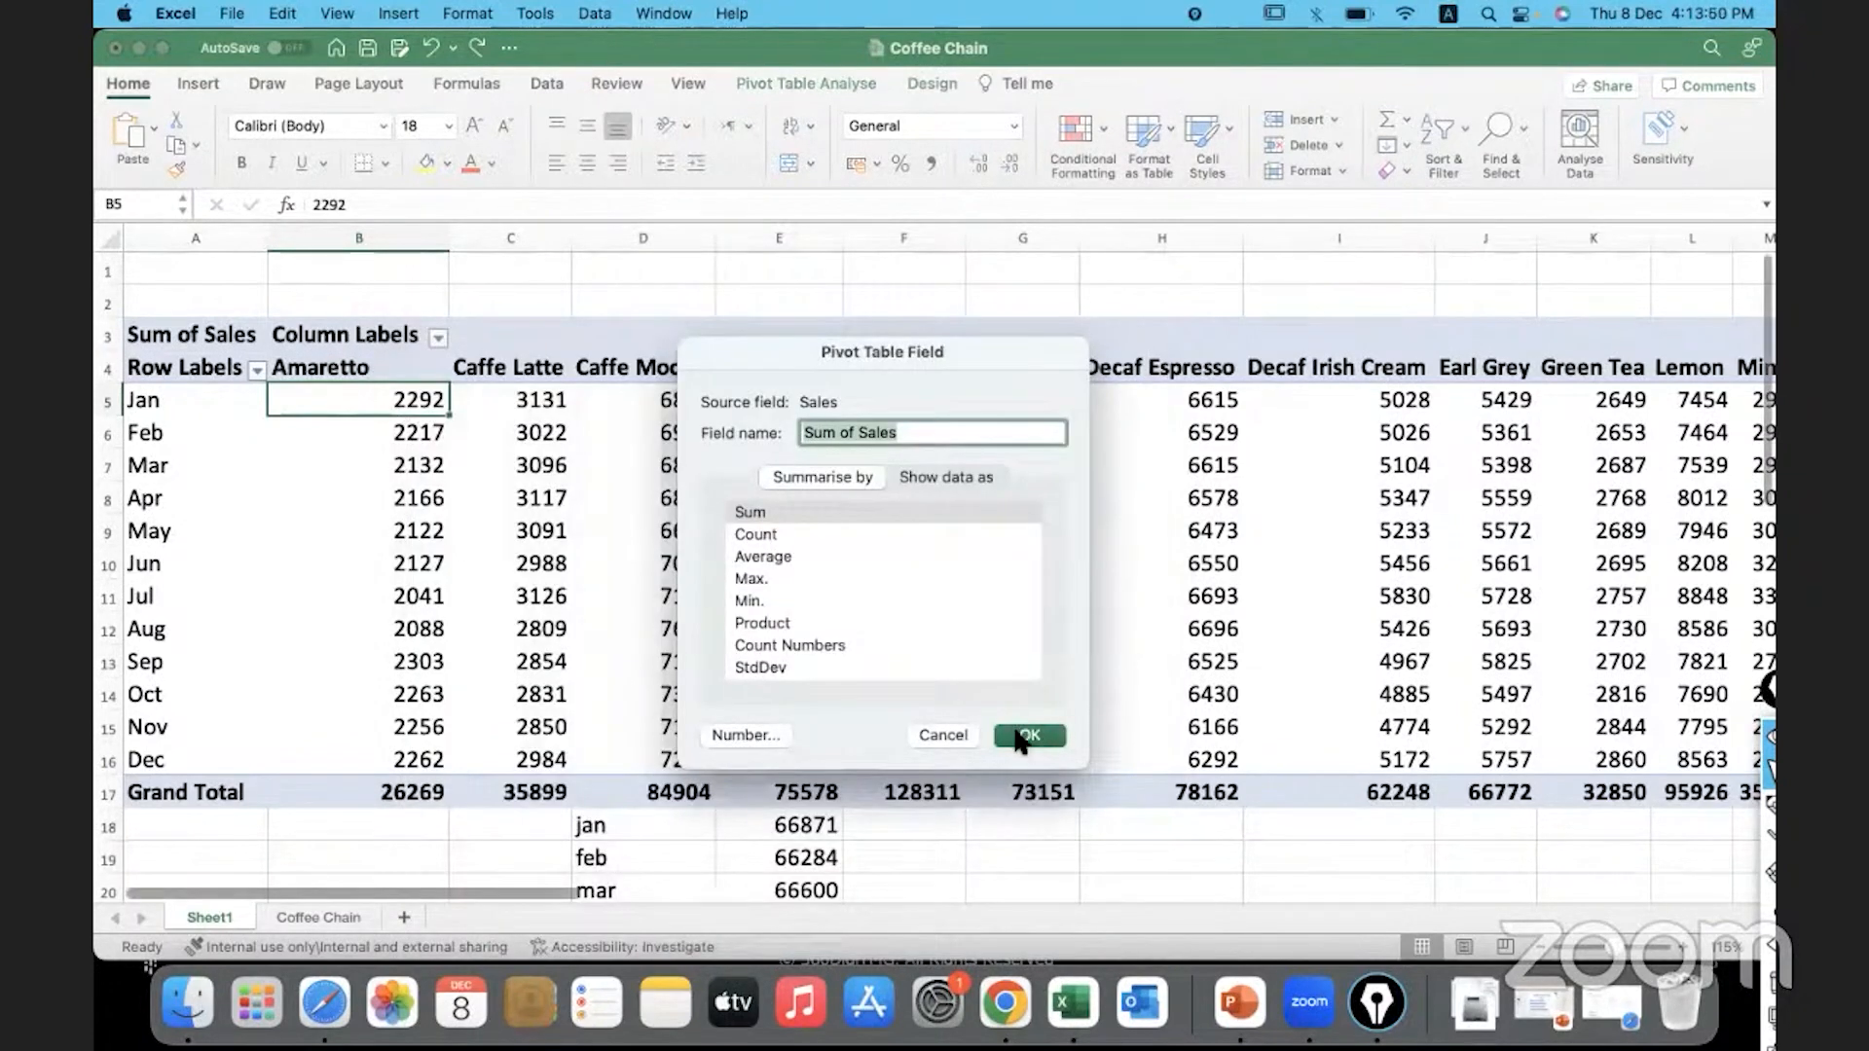
{"action": "left_click", "coordinate": [1028, 734]}
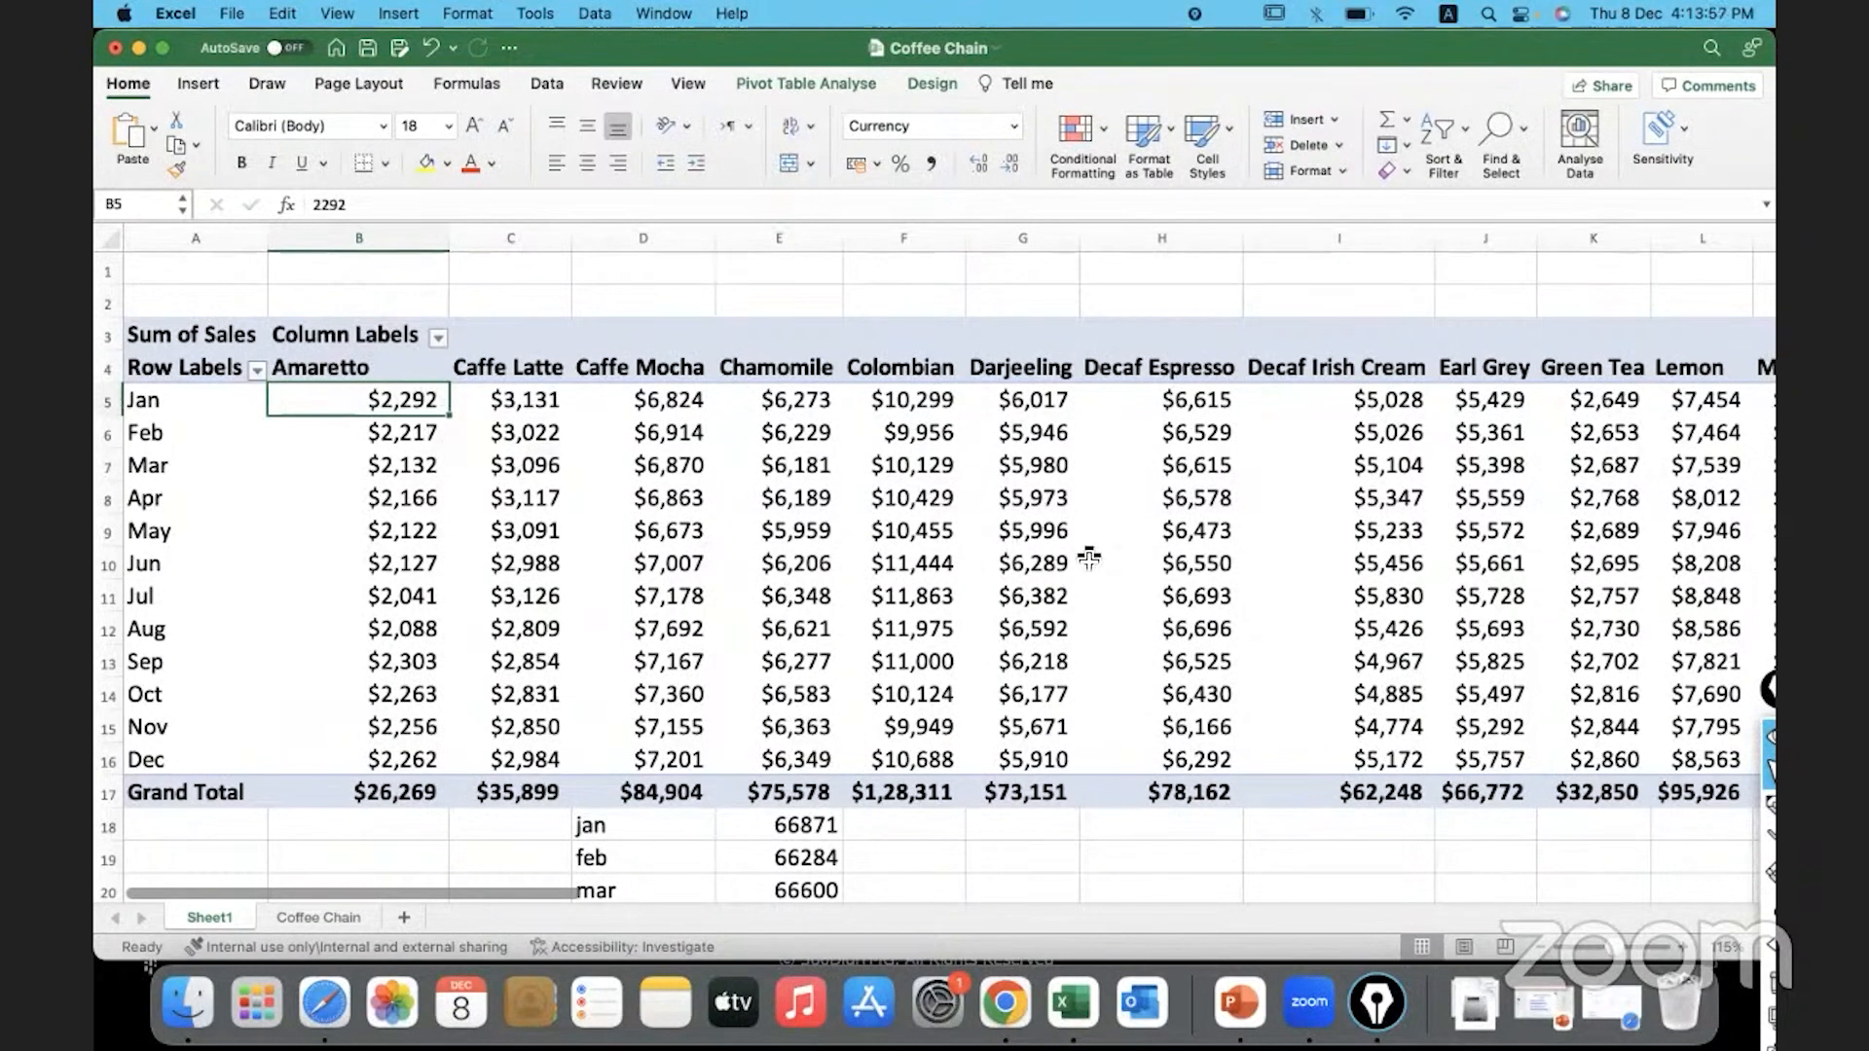
Examine the dollar formatting across the product columns of the pivot table
{"action": "left_click", "coordinate": [1241, 677], "text": "shift"}
{"action": "left_click", "coordinate": [1010, 514]}
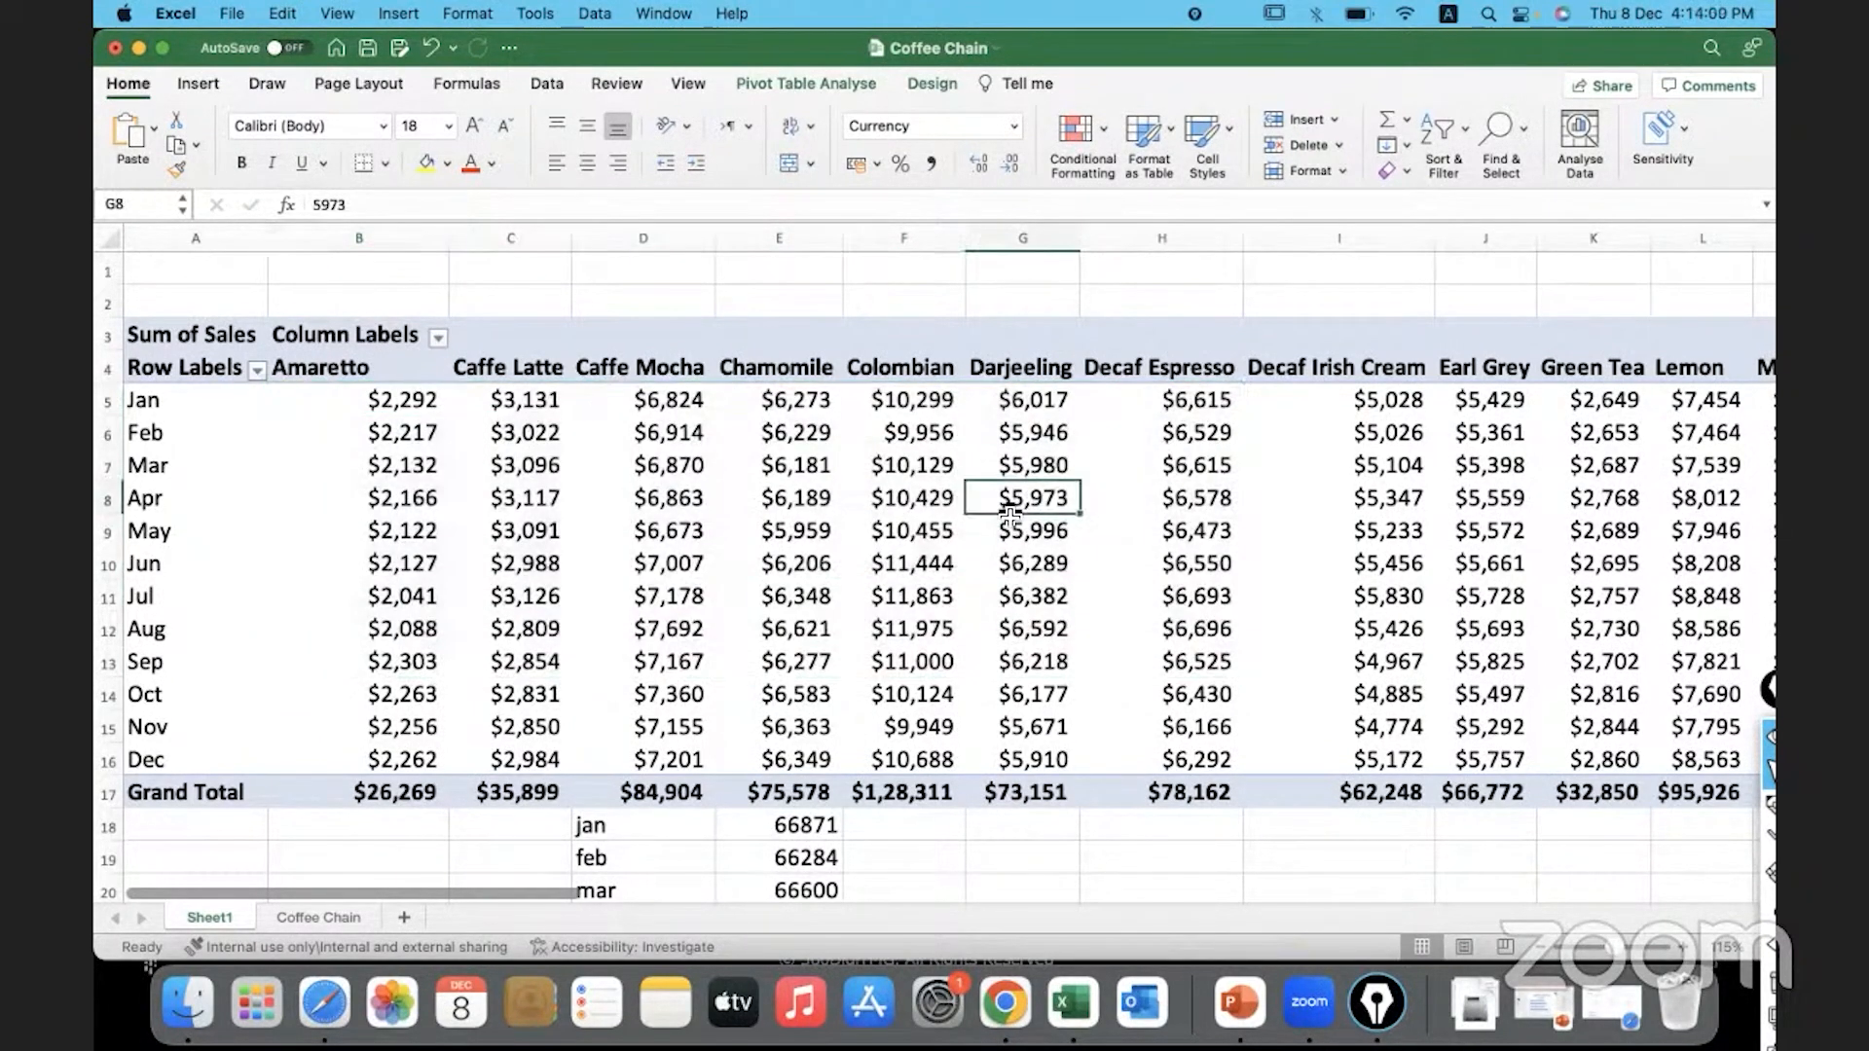
{"action": "left_click", "coordinate": [414, 407]}
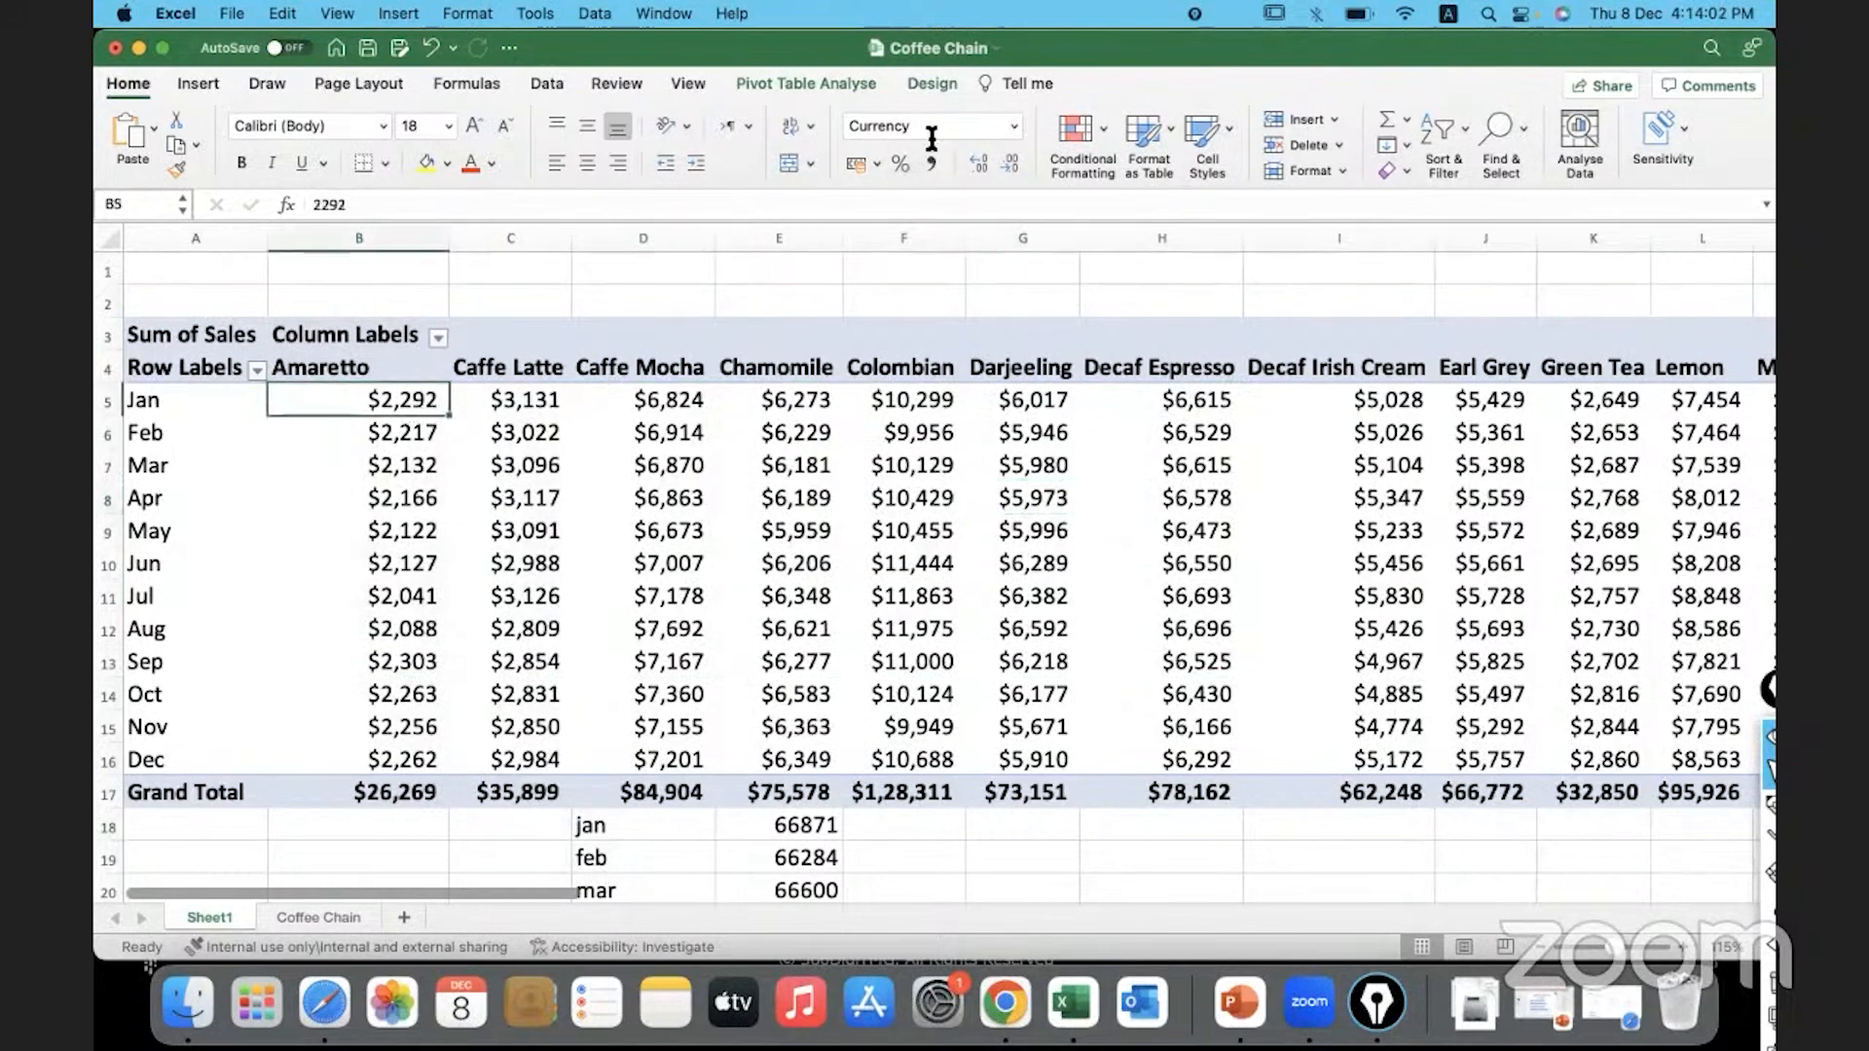
{"action": "right_click", "coordinate": [407, 409]}
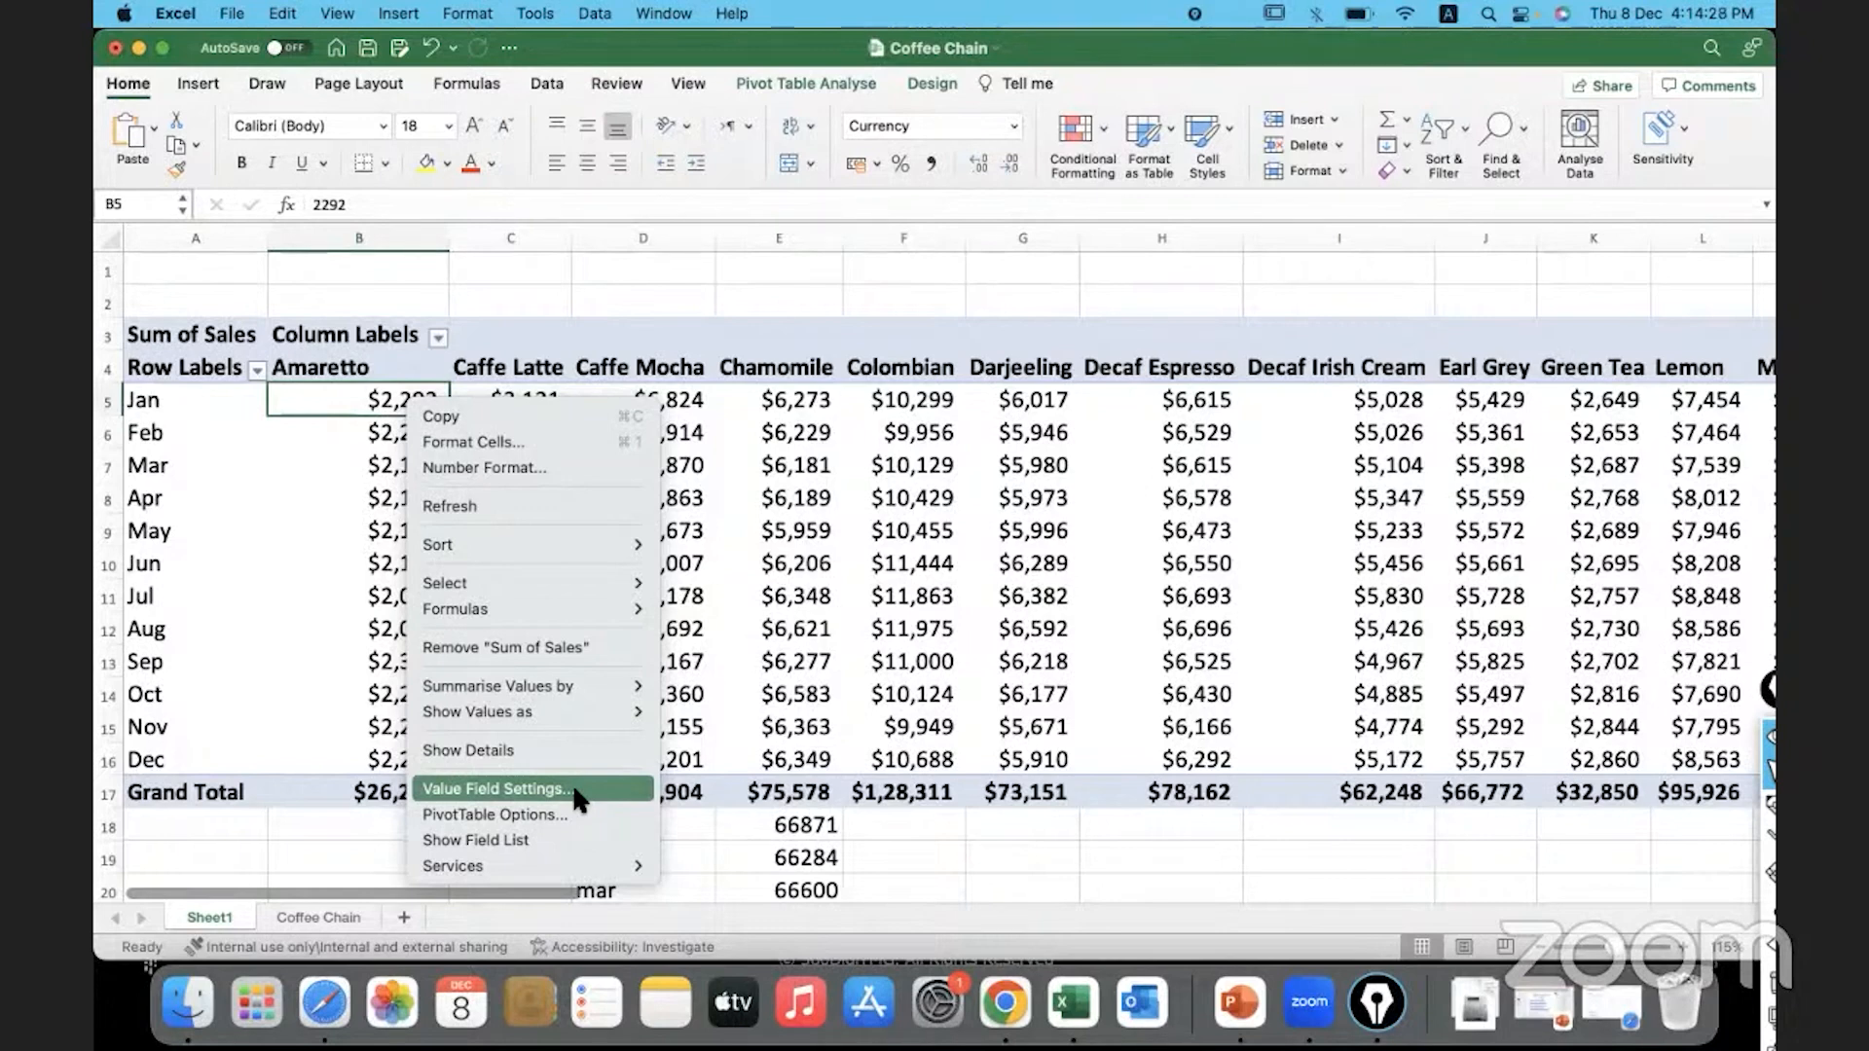
{"action": "left_click", "coordinate": [874, 832]}
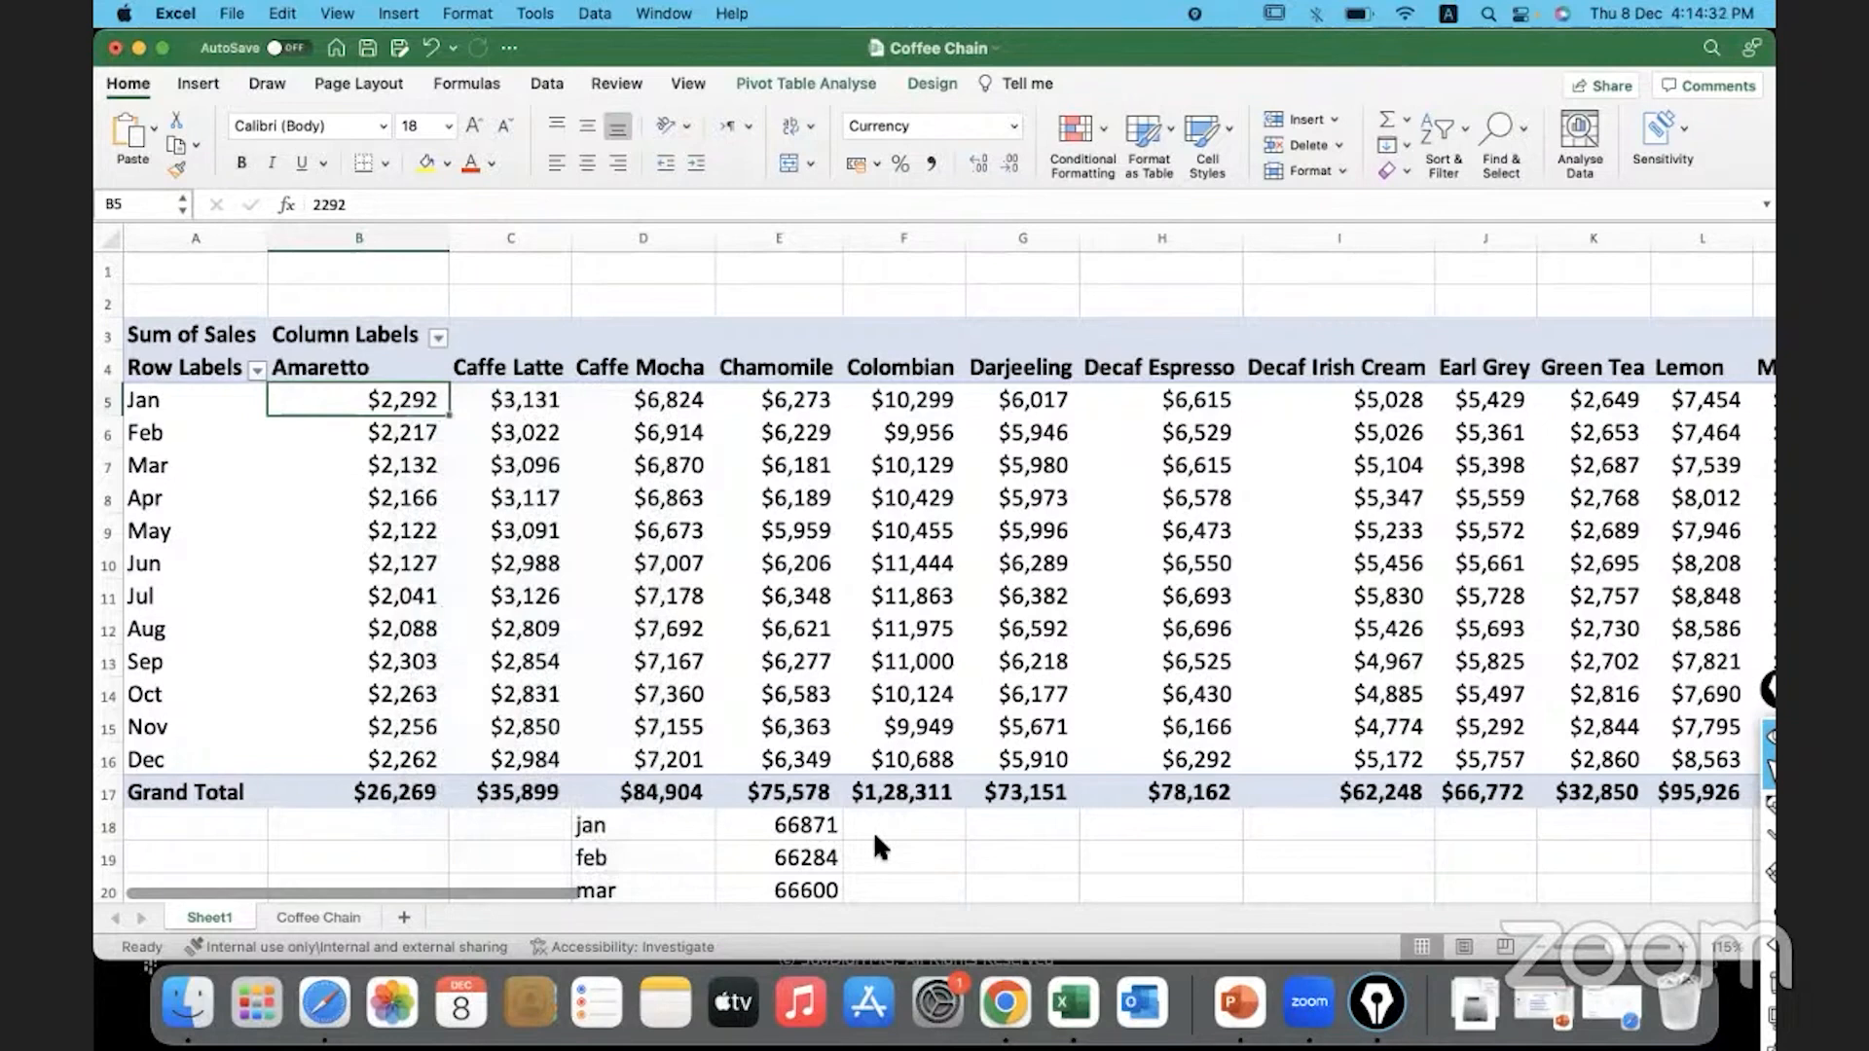
Delete the old monthly sales table in D18:E29 below the pivot table
{"action": "scroll", "coordinate": [867, 646], "scroll_direction": "down", "scroll_amount": 5}
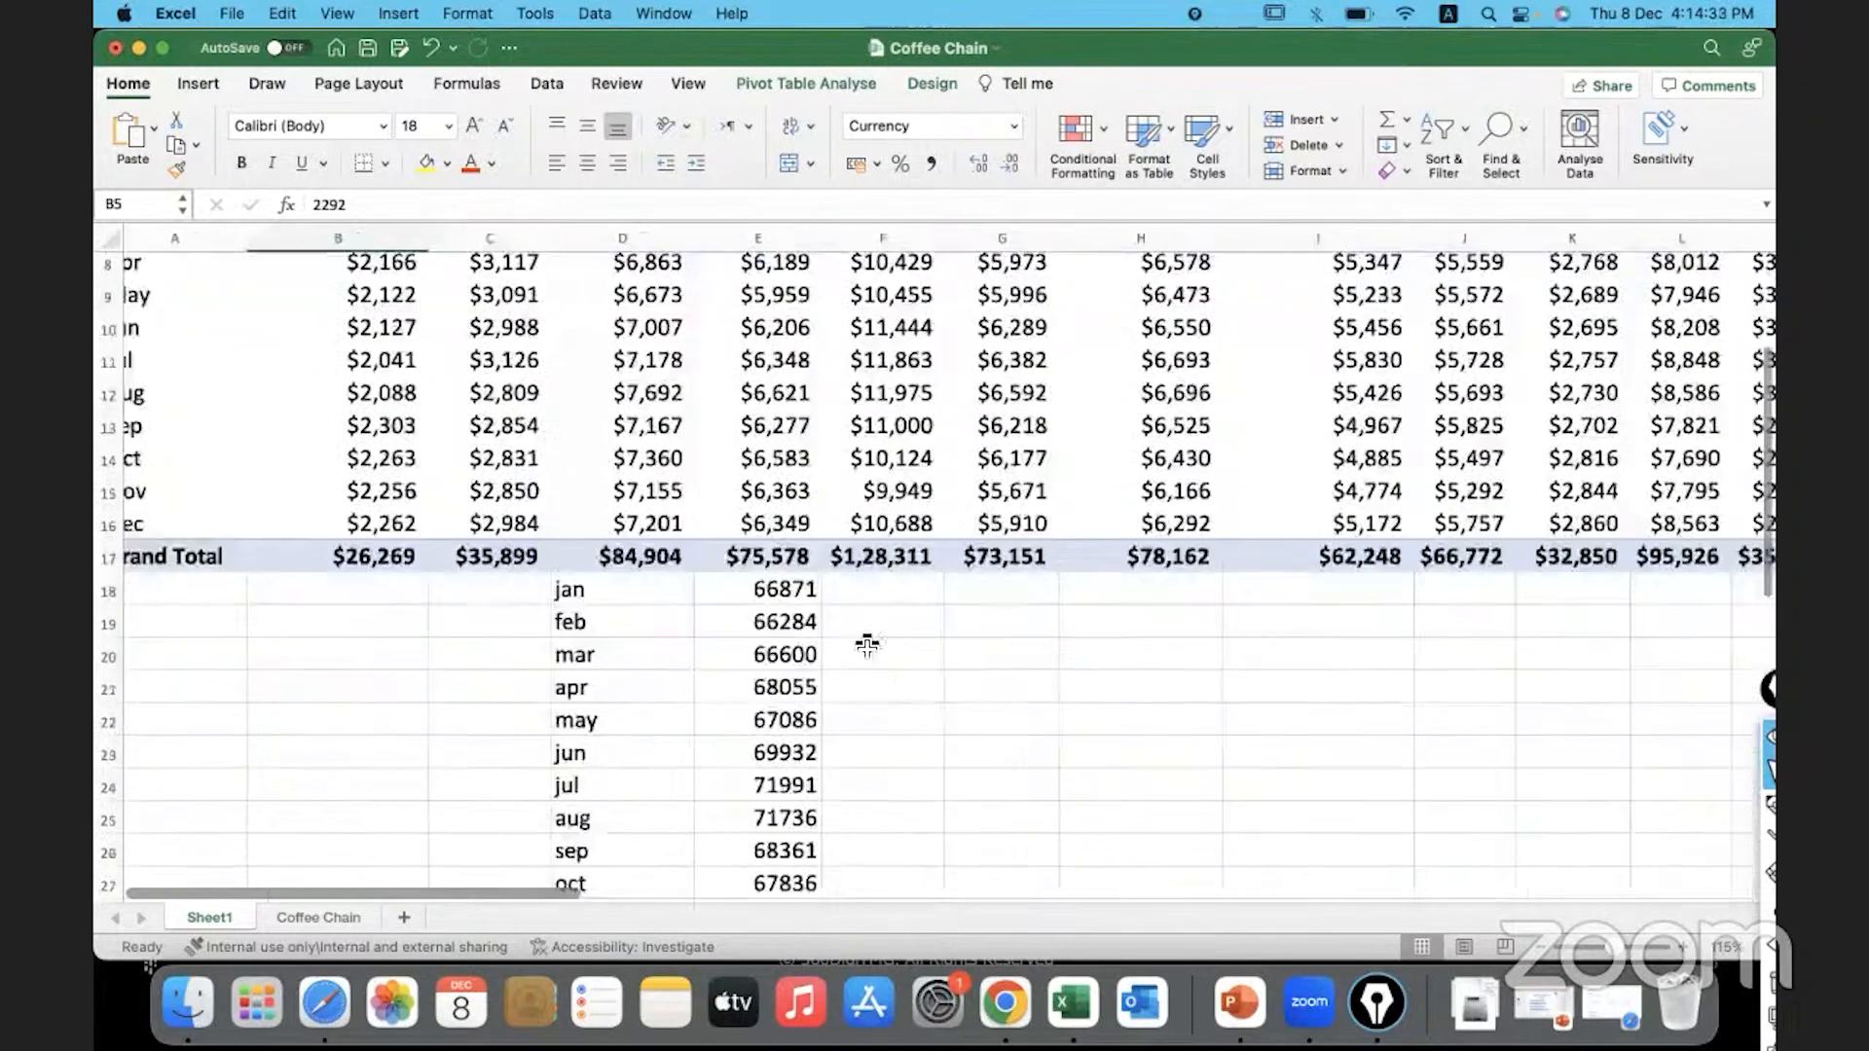
{"action": "scroll", "coordinate": [867, 646], "scroll_direction": "down", "scroll_amount": 2}
{"action": "left_click_drag", "start_coordinate": [621, 539], "coordinate": [786, 896]}
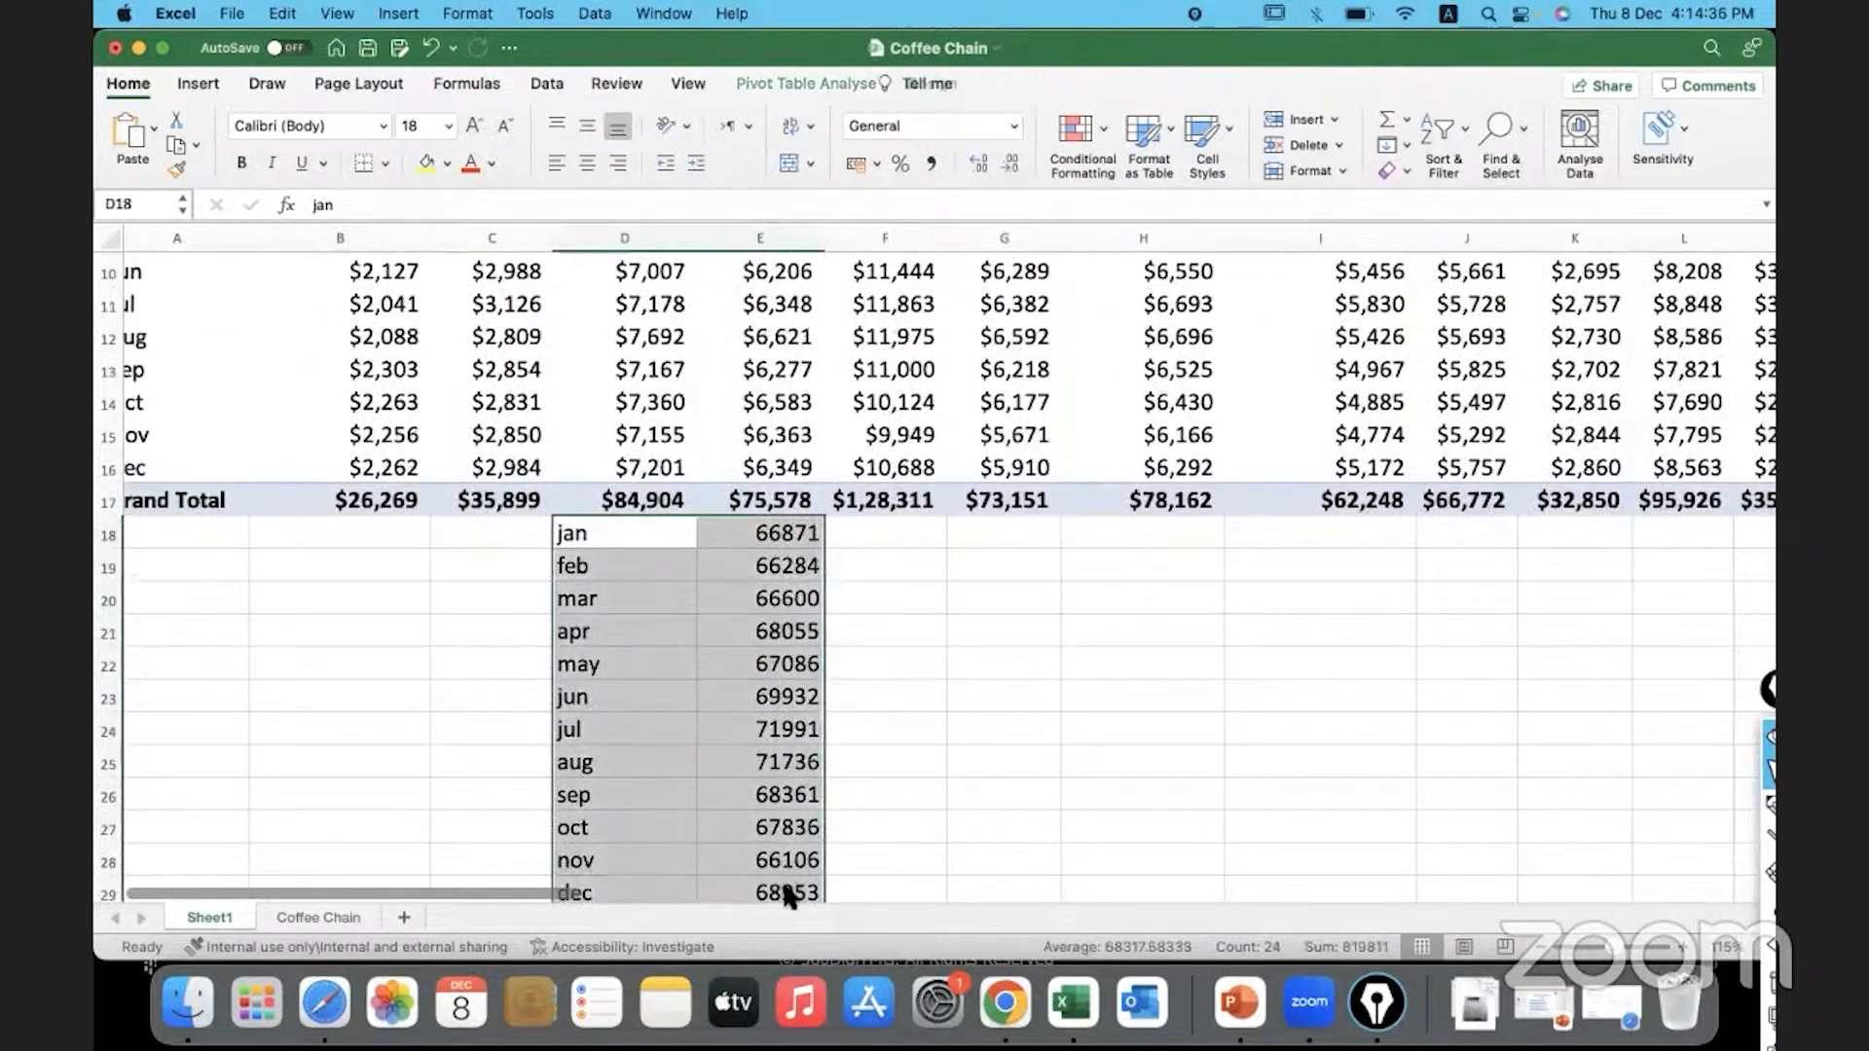
{"action": "key", "text": "Delete"}
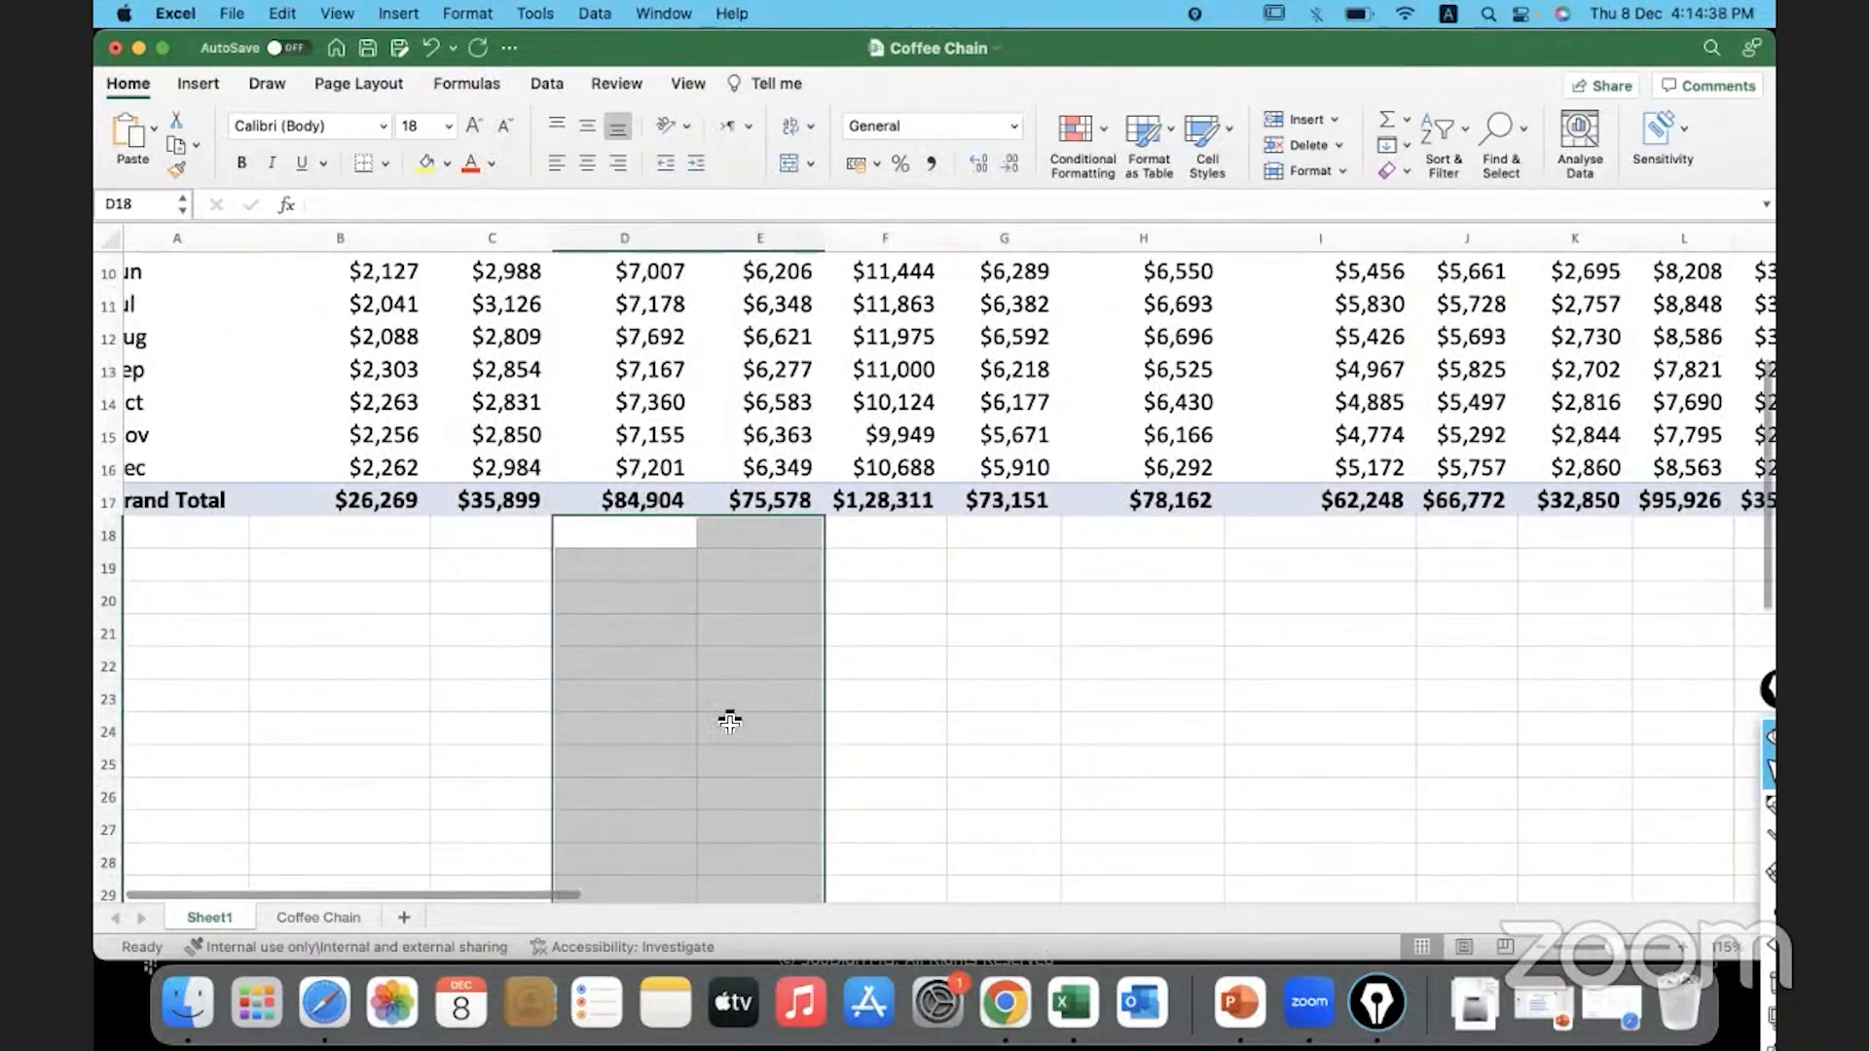
{"action": "scroll", "coordinate": [730, 720], "scroll_direction": "down", "scroll_amount": 3}
{"action": "scroll", "coordinate": [730, 716], "scroll_direction": "up", "scroll_amount": 8}
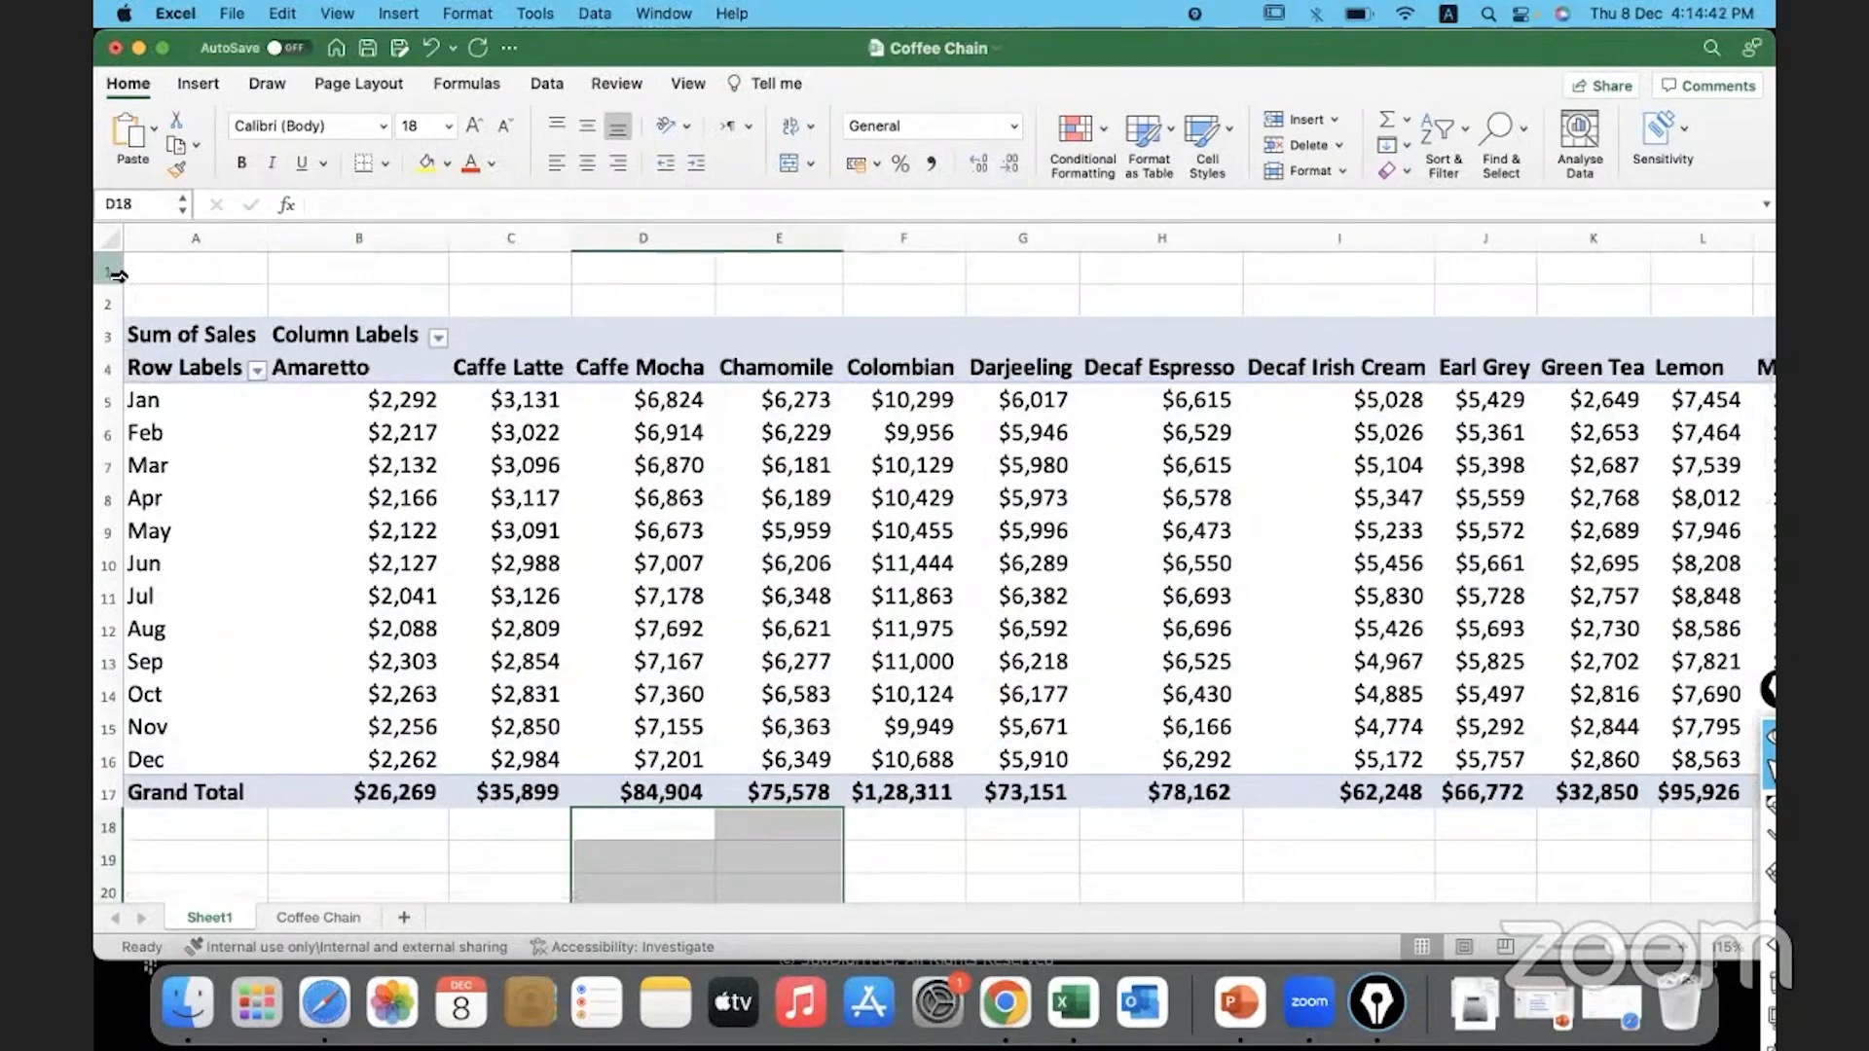
{"action": "scroll", "coordinate": [229, 560], "scroll_direction": "down", "scroll_amount": 2}
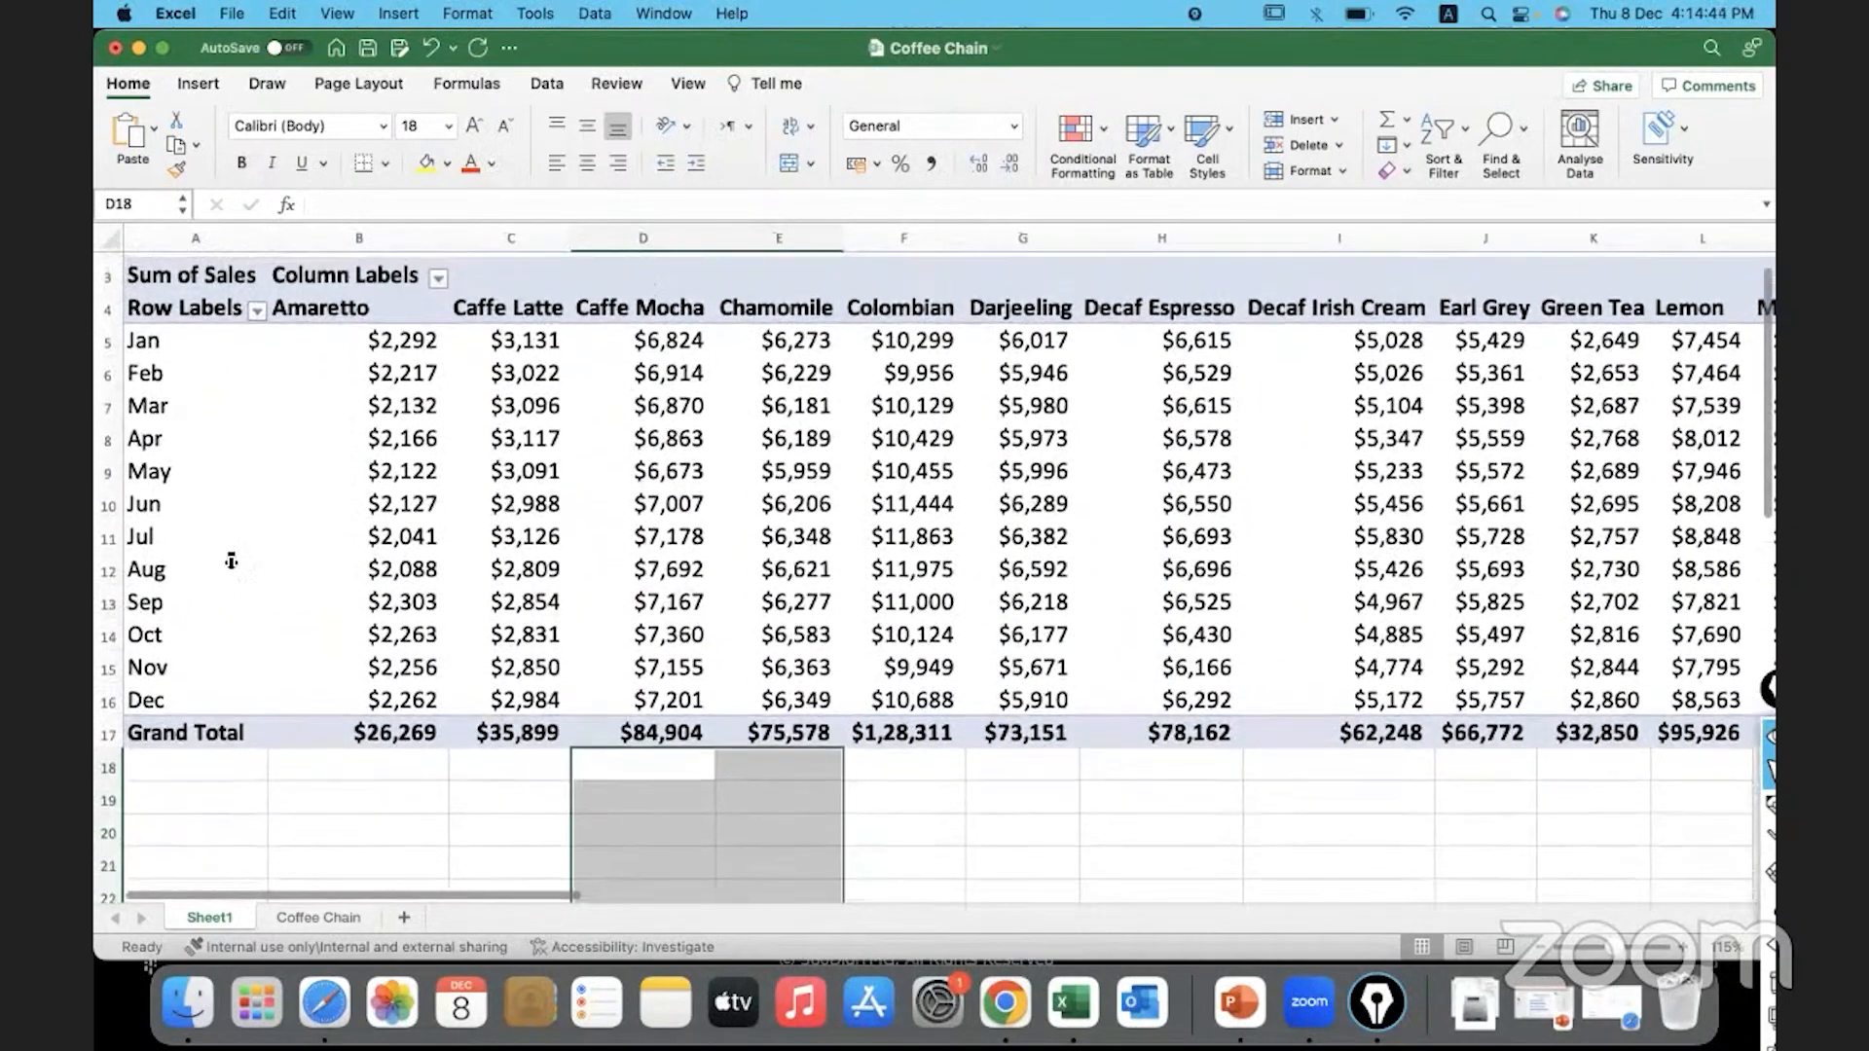
Enter Jan in A19 and fill the month names down to Dec in A30
{"action": "left_click", "coordinate": [443, 796]}
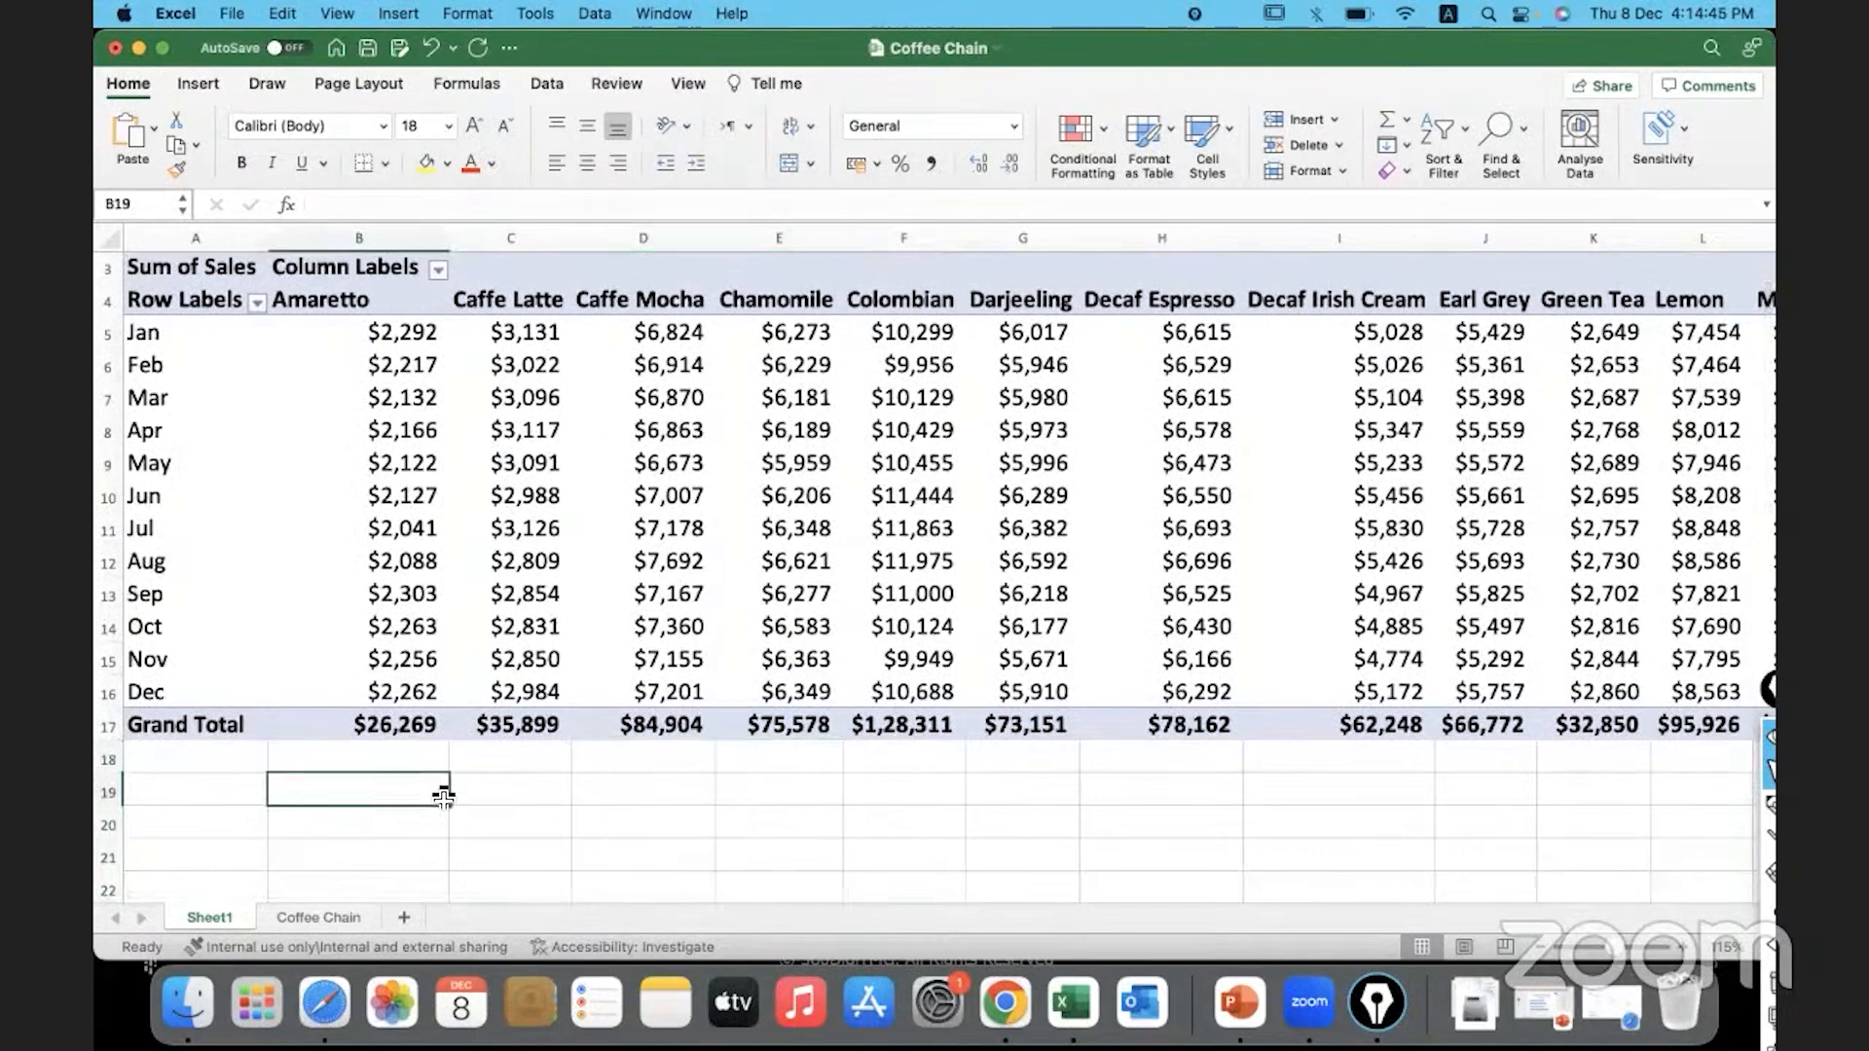
{"action": "left_click", "coordinate": [250, 783]}
{"action": "type", "text": "Jan"}
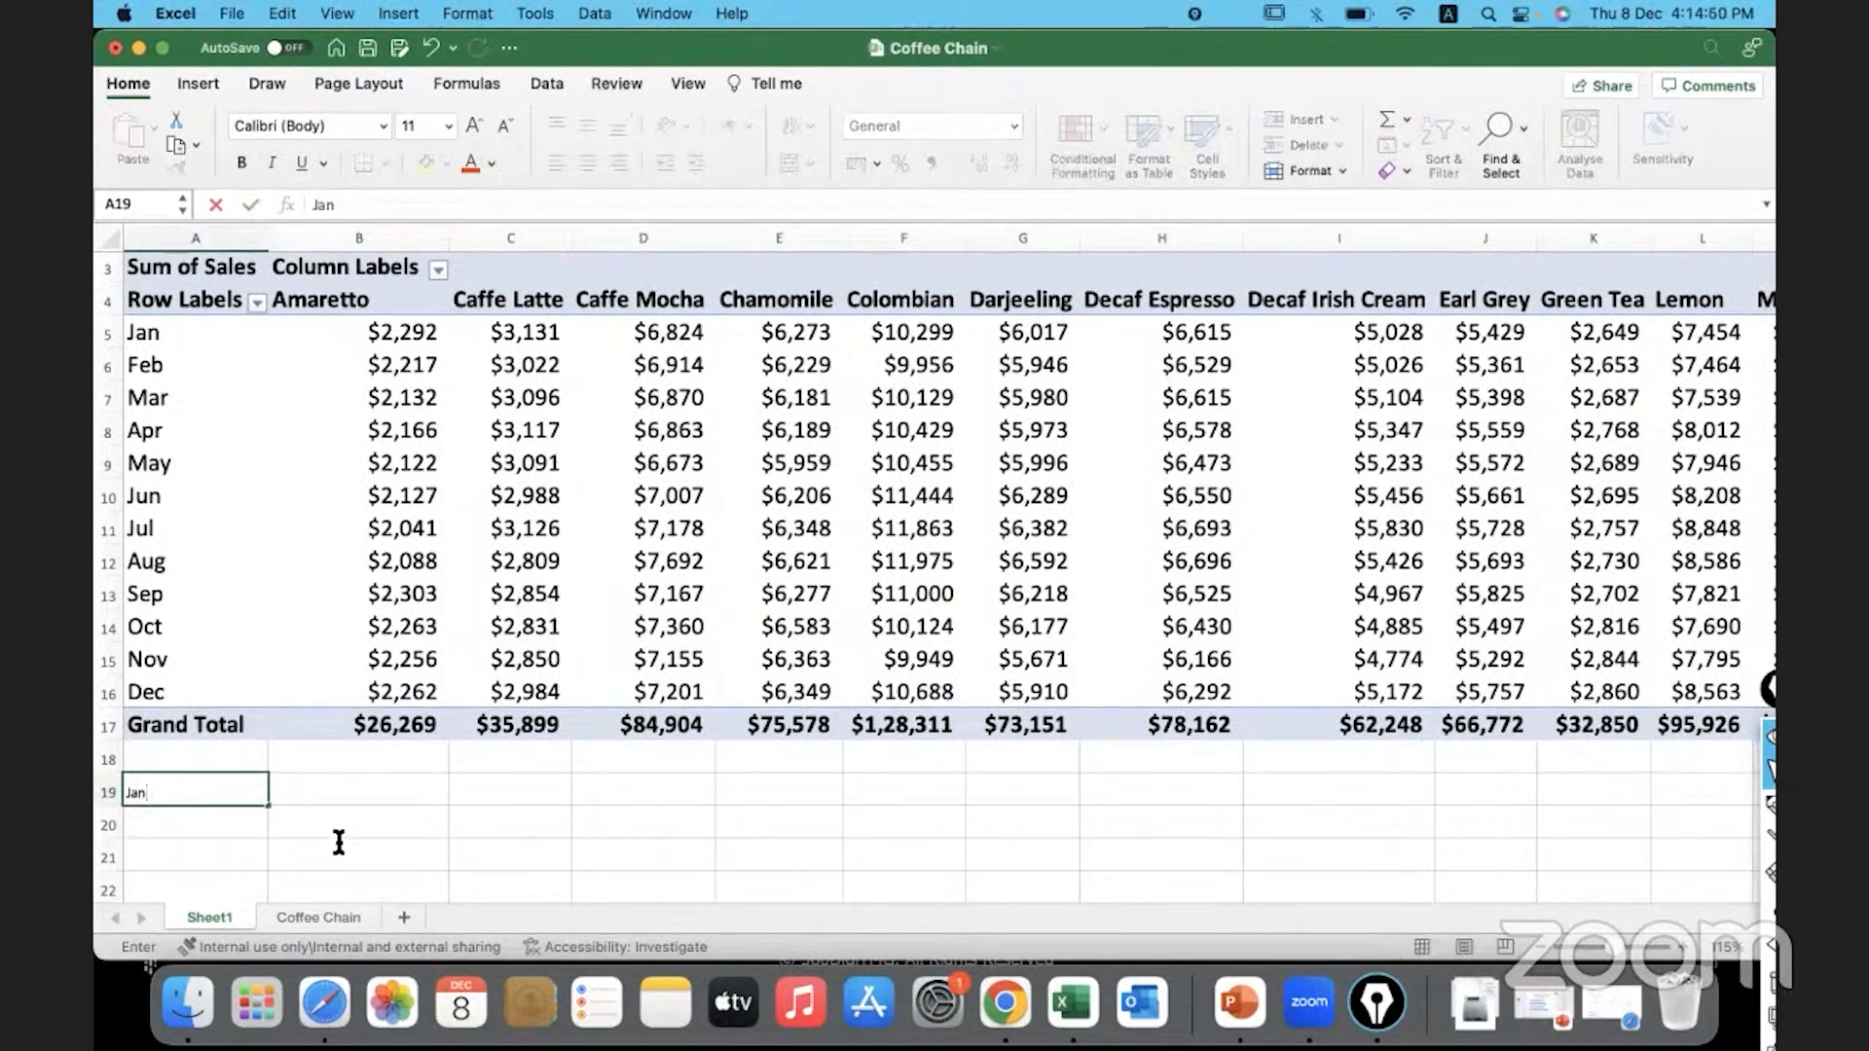
{"action": "left_click", "coordinate": [339, 845]}
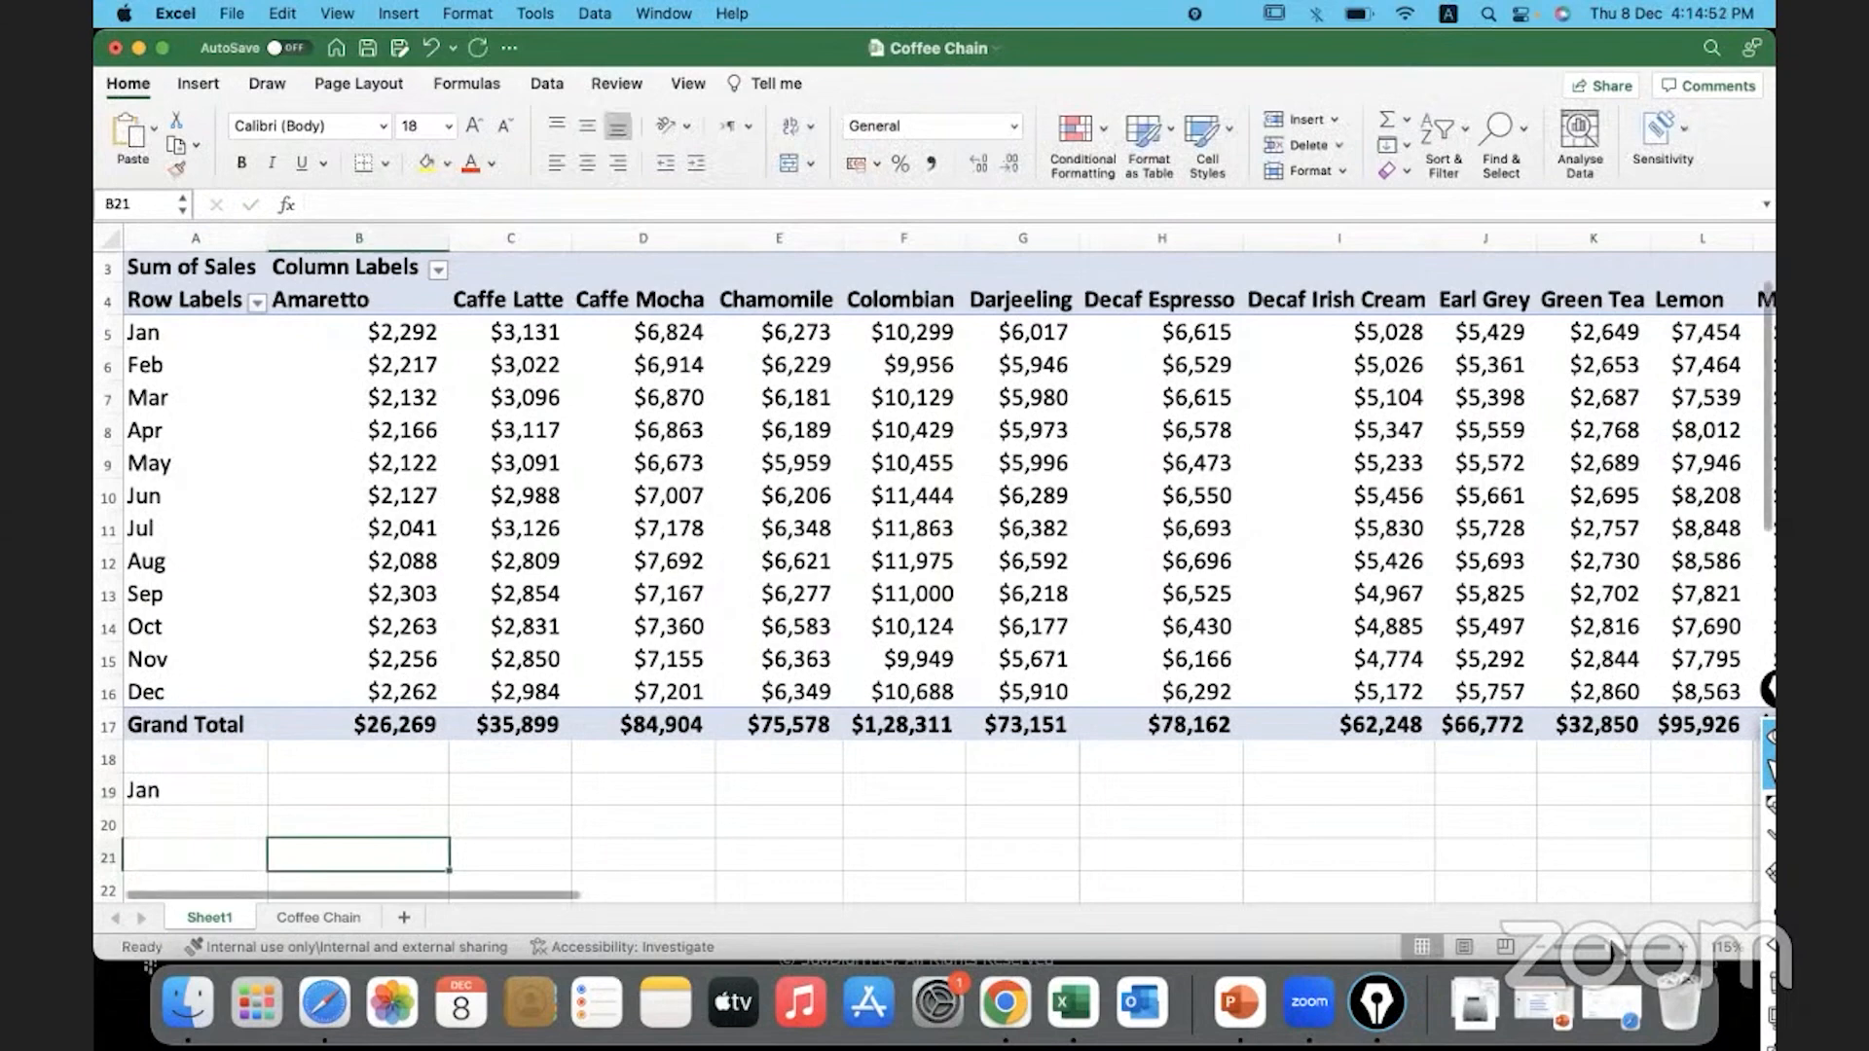
{"action": "left_click", "coordinate": [1605, 949]}
{"action": "left_click_drag", "start_coordinate": [1606, 949], "coordinate": [1597, 949]}
{"action": "left_click", "coordinate": [203, 634]}
{"action": "left_click_drag", "start_coordinate": [223, 641], "coordinate": [219, 812]}
{"action": "scroll", "coordinate": [276, 682], "scroll_direction": "up", "scroll_amount": 2}
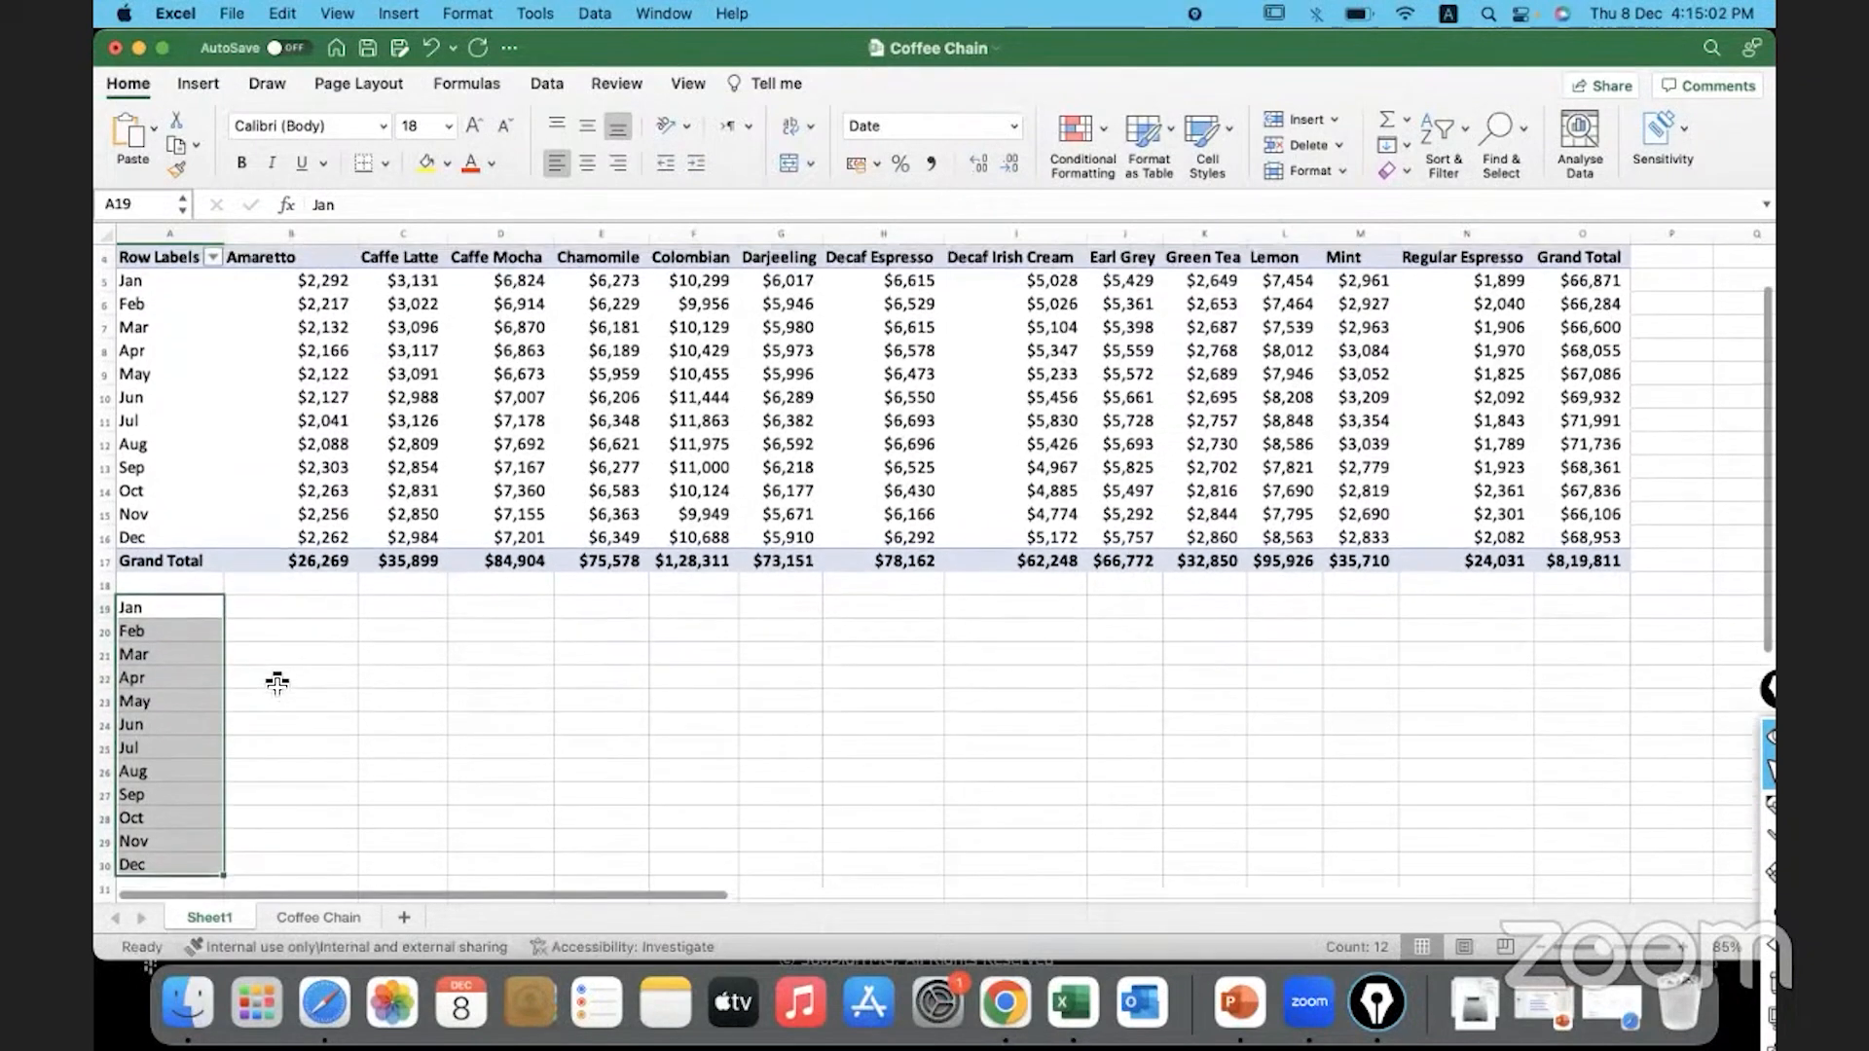
Enter the label Product in D19, beside the empty value column of the month list
{"action": "key", "text": "Right"}
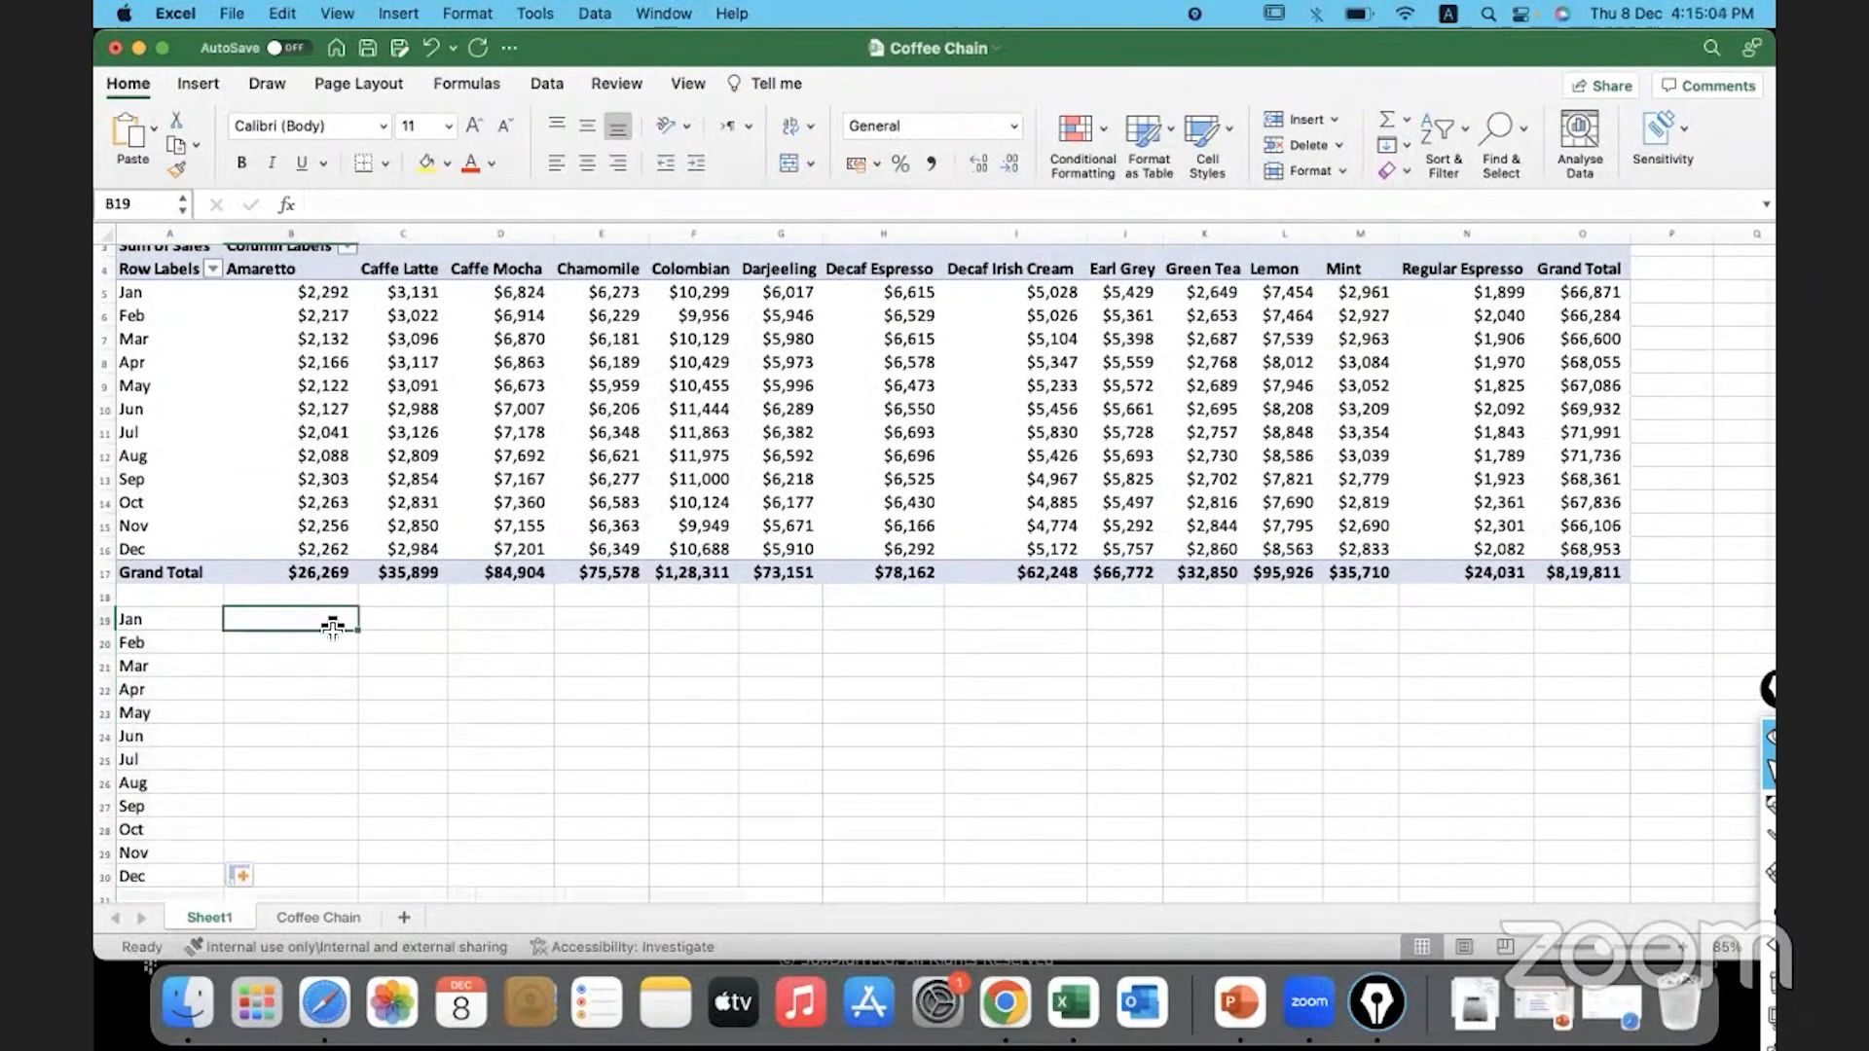
{"action": "left_click_drag", "start_coordinate": [332, 629], "coordinate": [322, 876]}
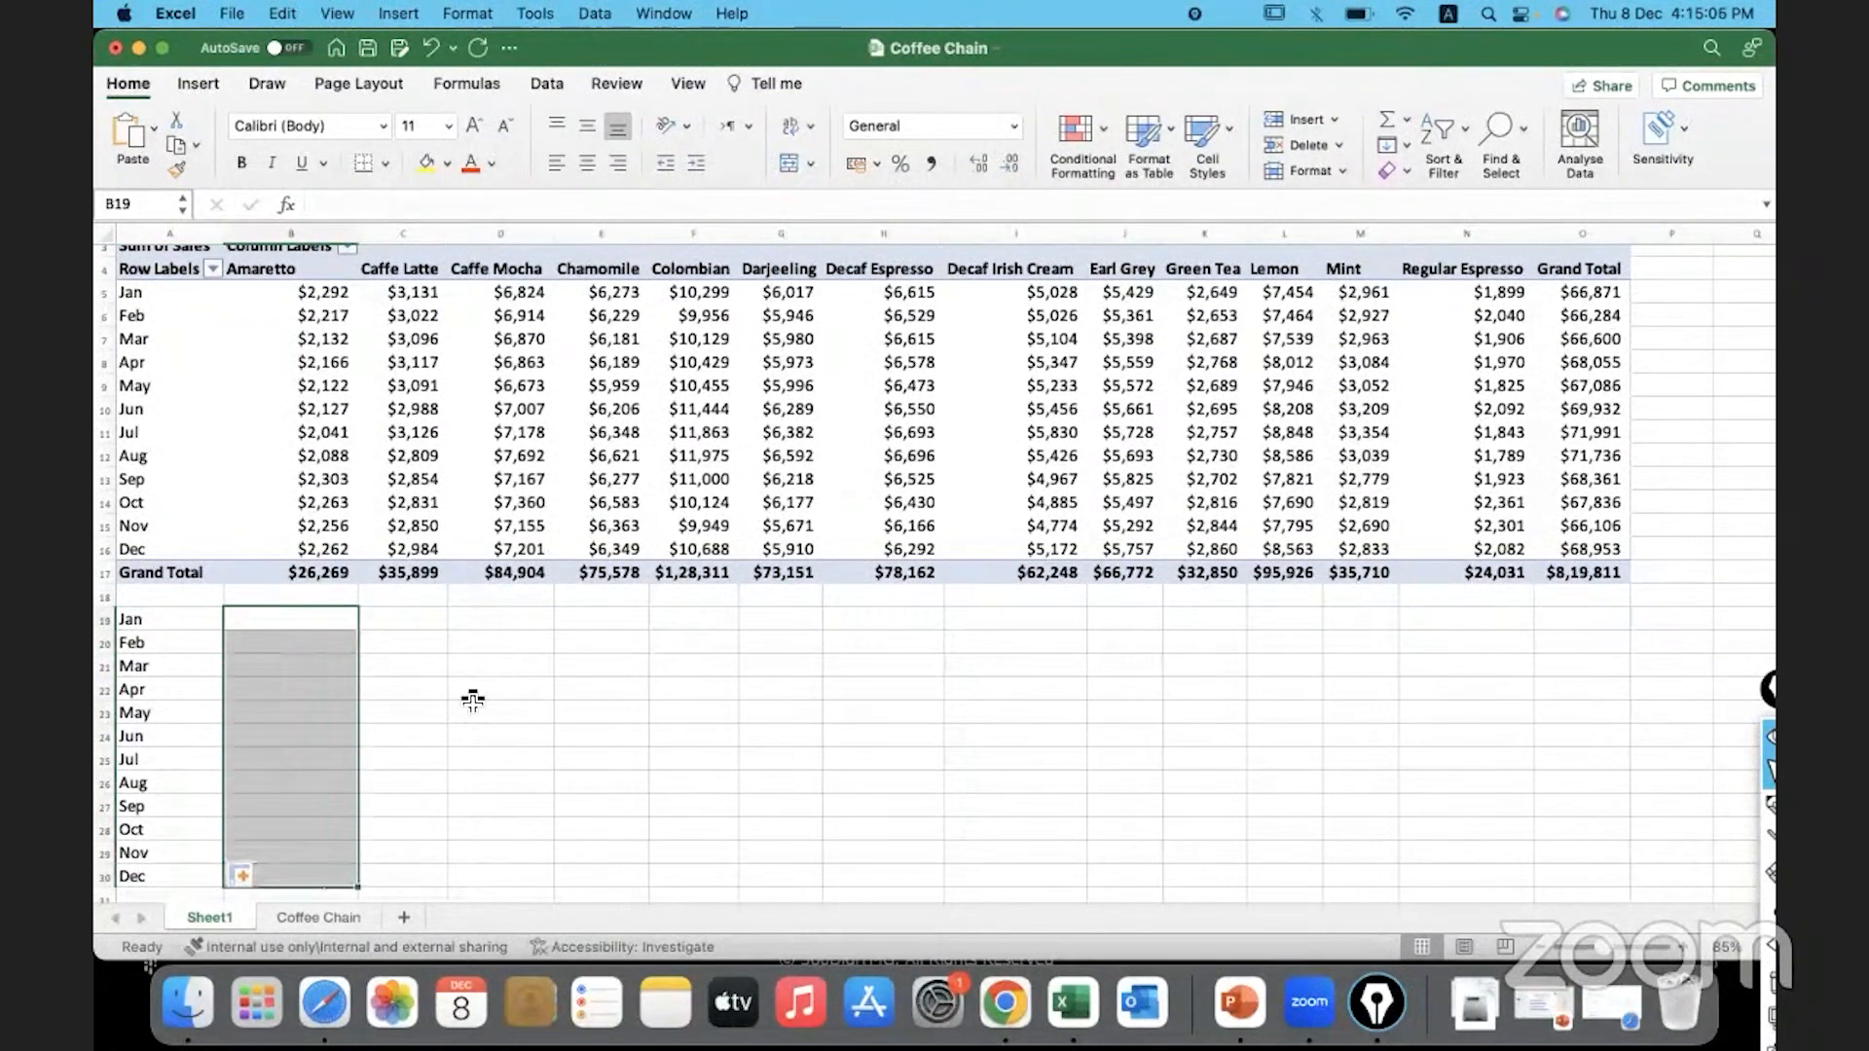
{"action": "left_click", "coordinate": [533, 624]}
{"action": "type", "text": "Produt"}
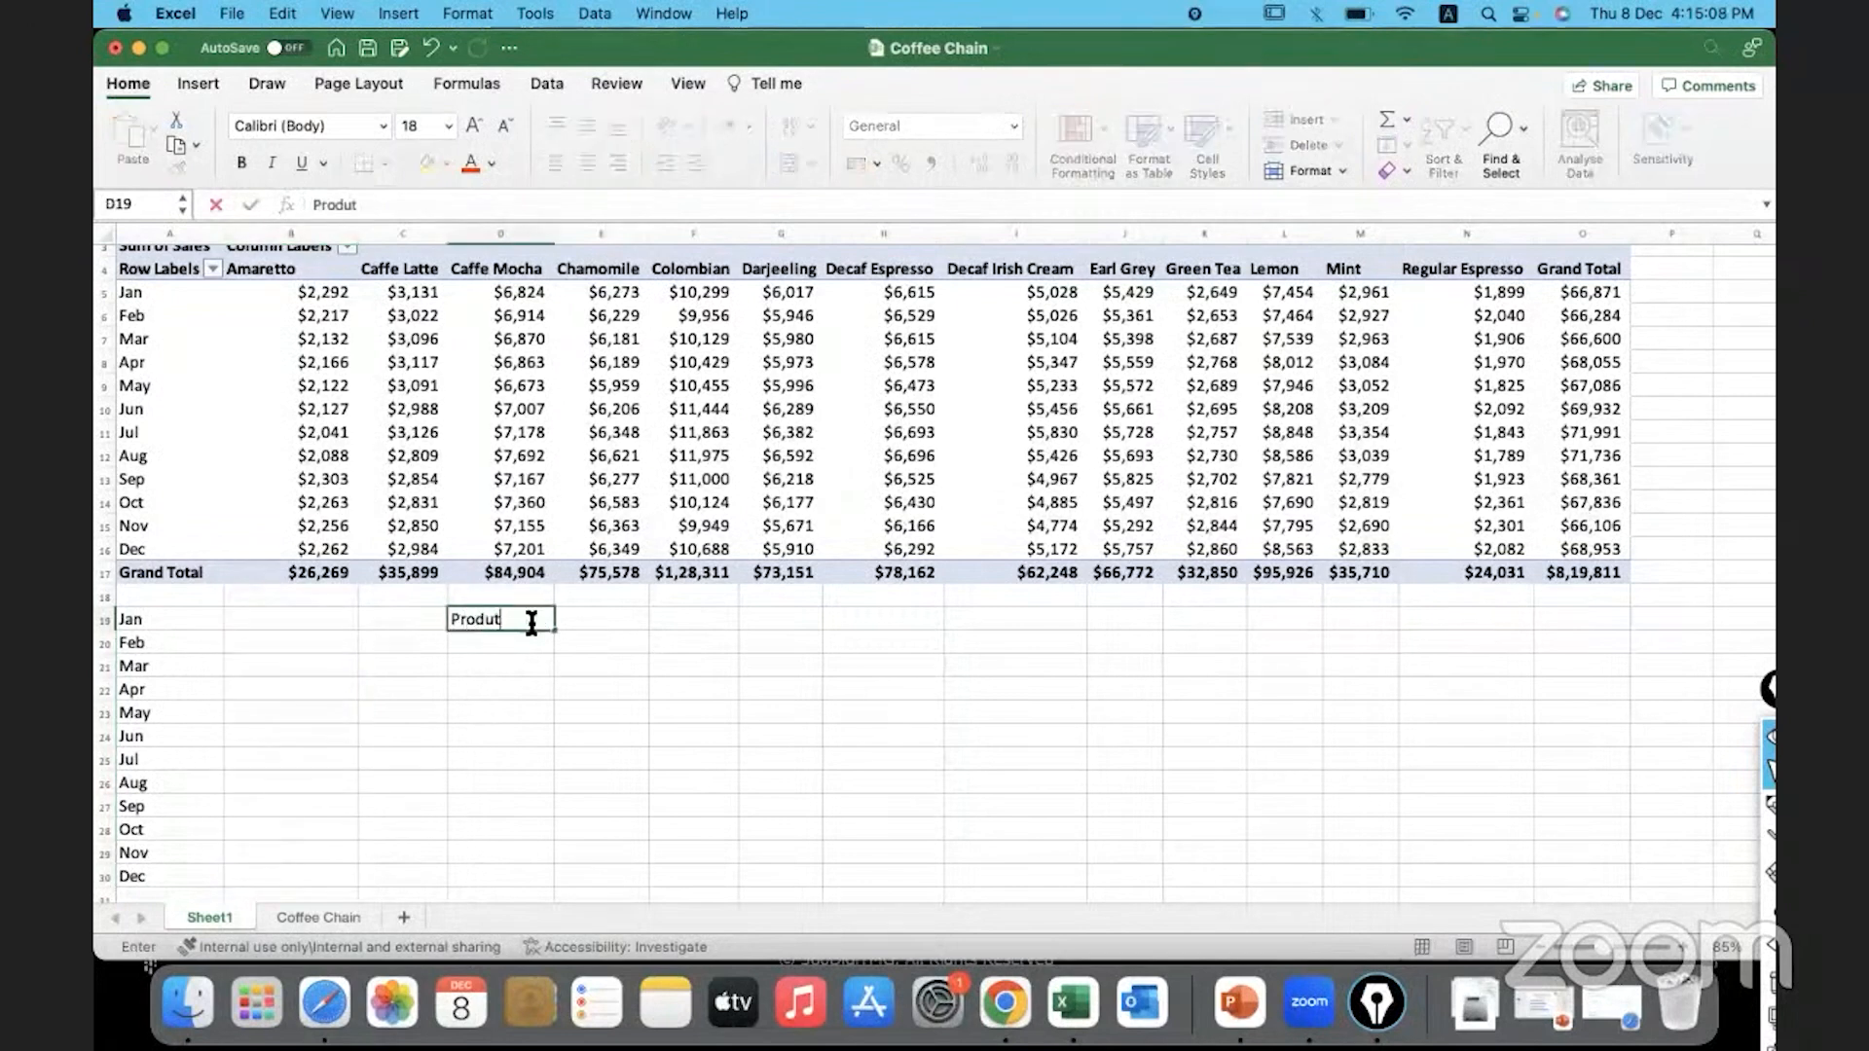
{"action": "left_click", "coordinate": [525, 621]}
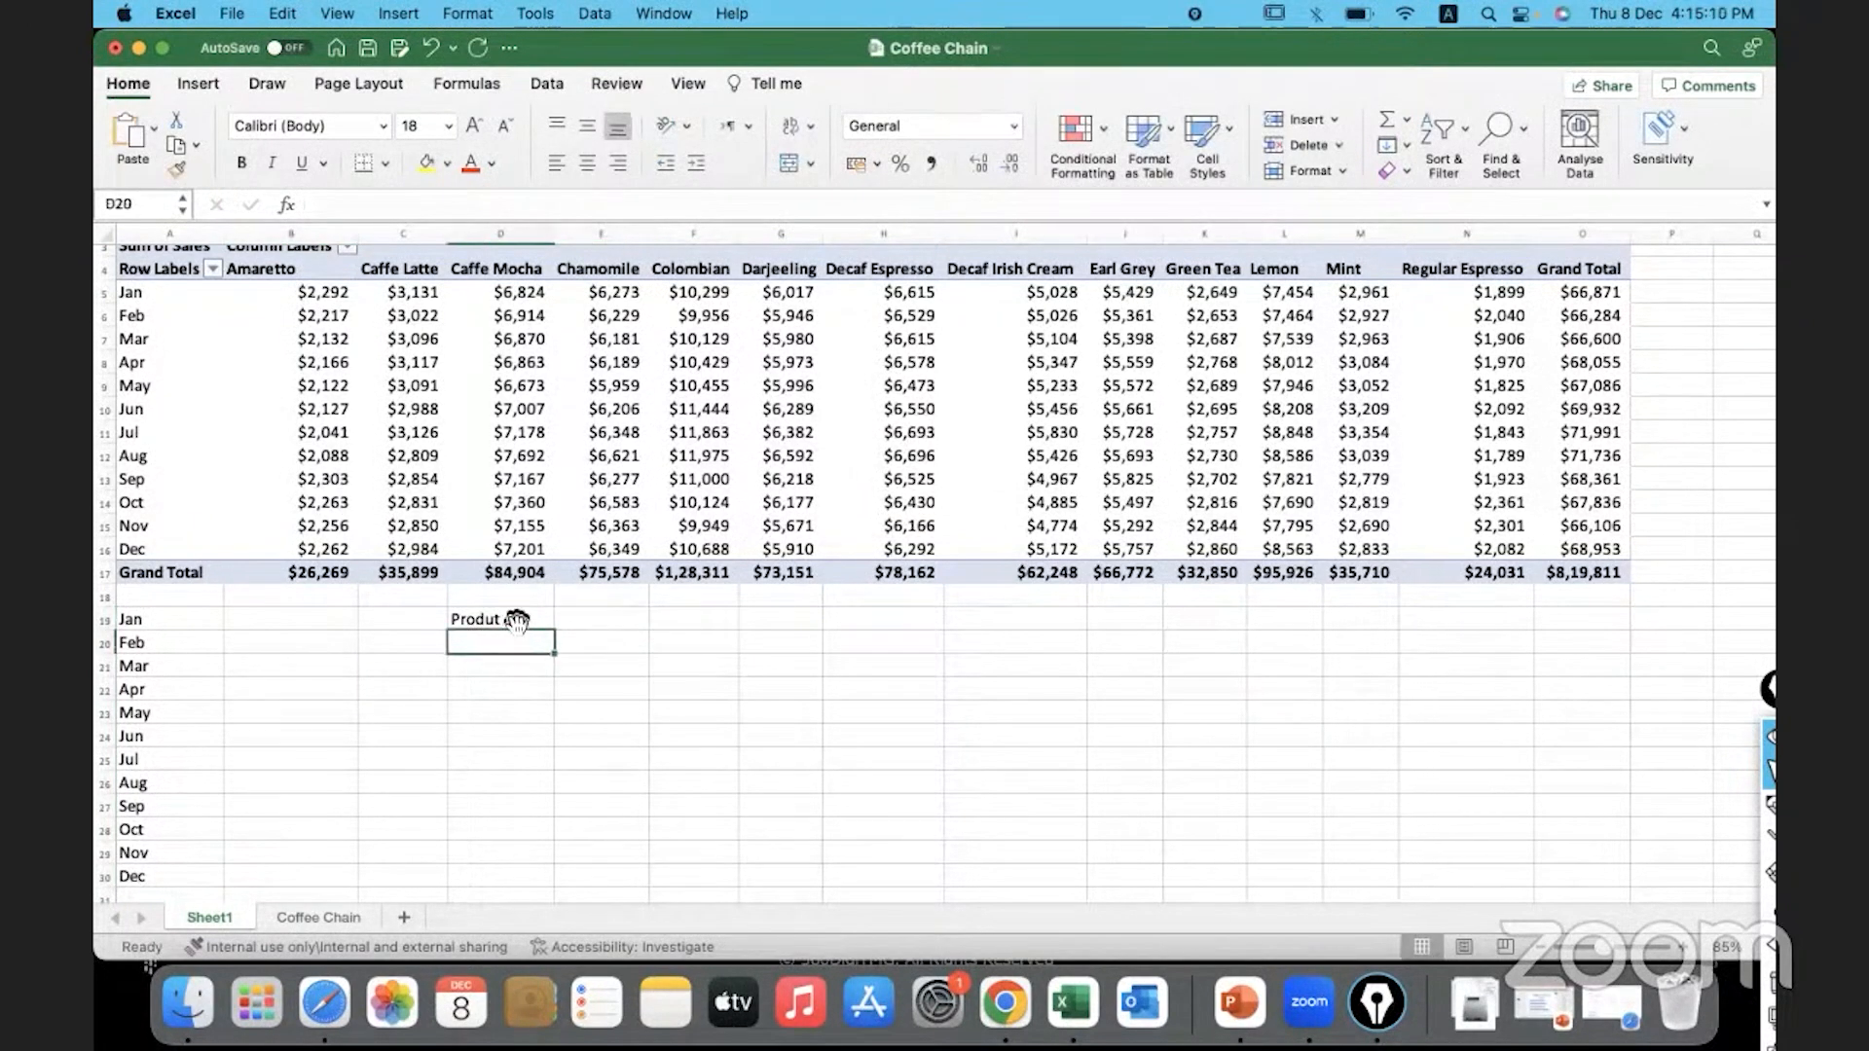
{"action": "left_click", "coordinate": [496, 623]}
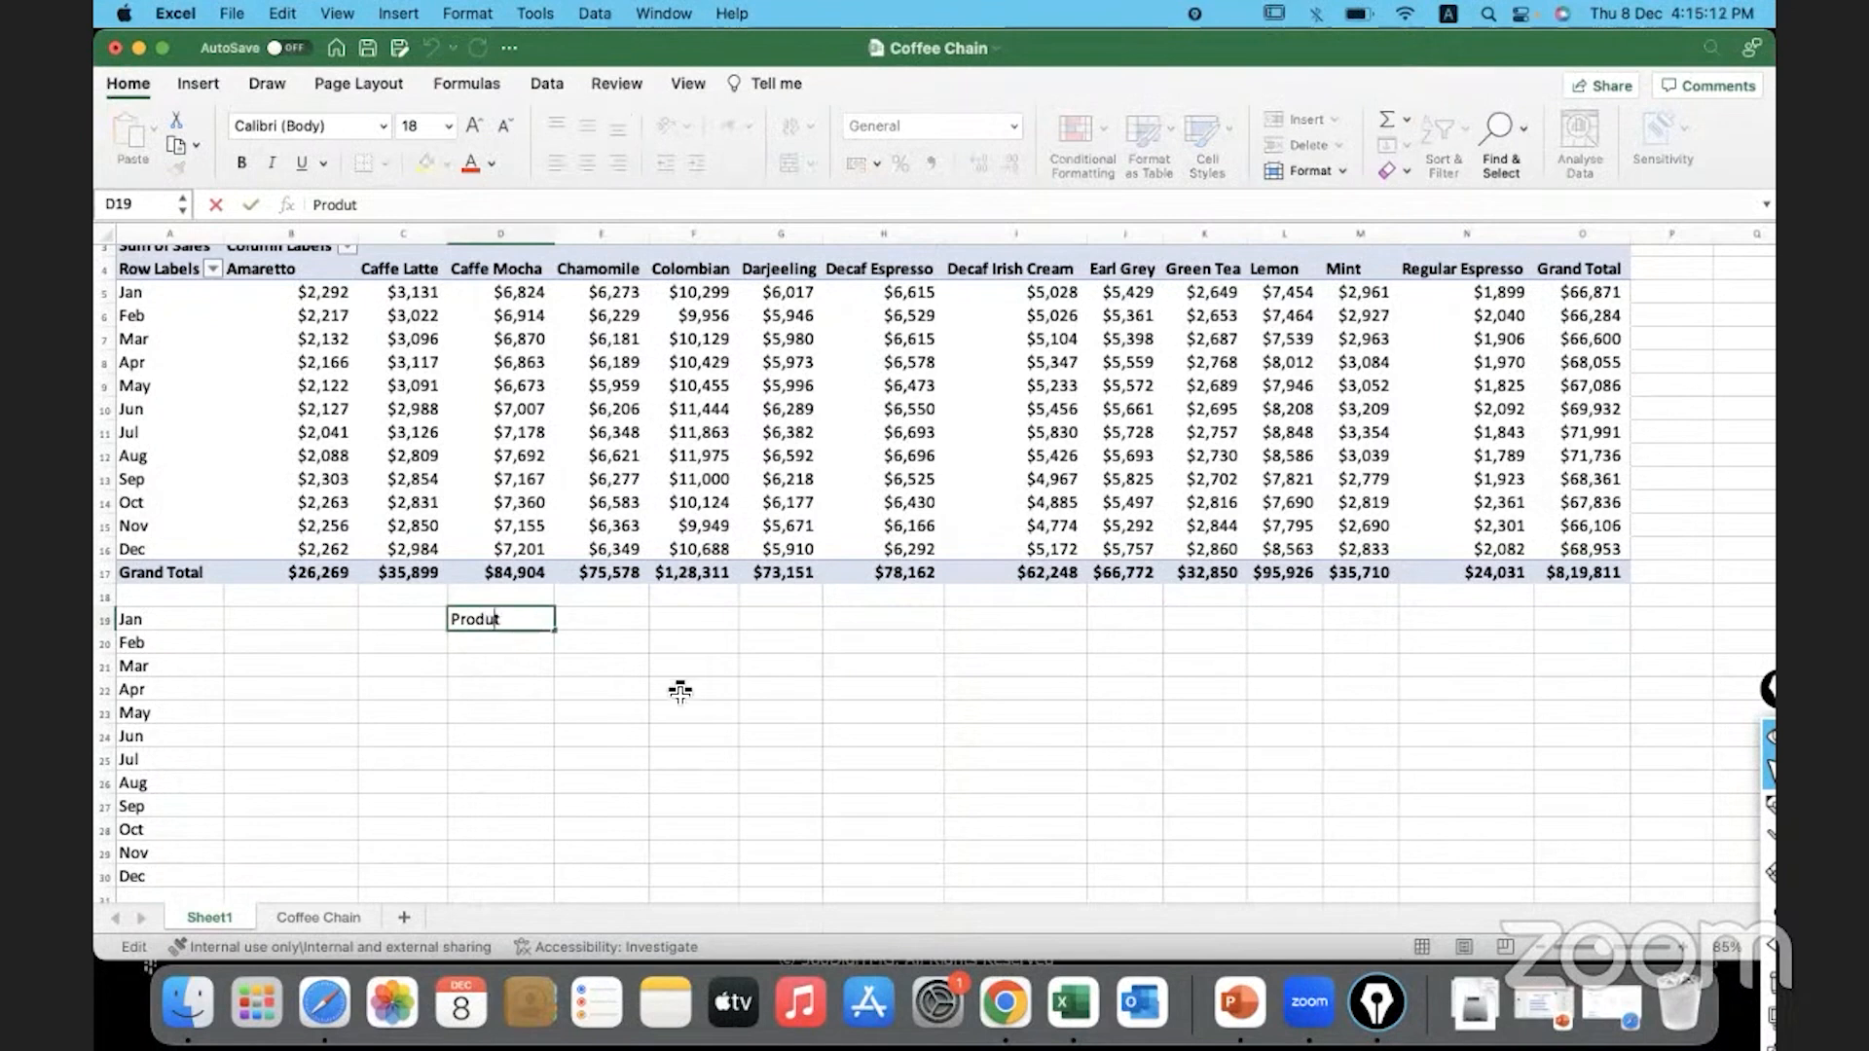
{"action": "key", "text": "Return"}
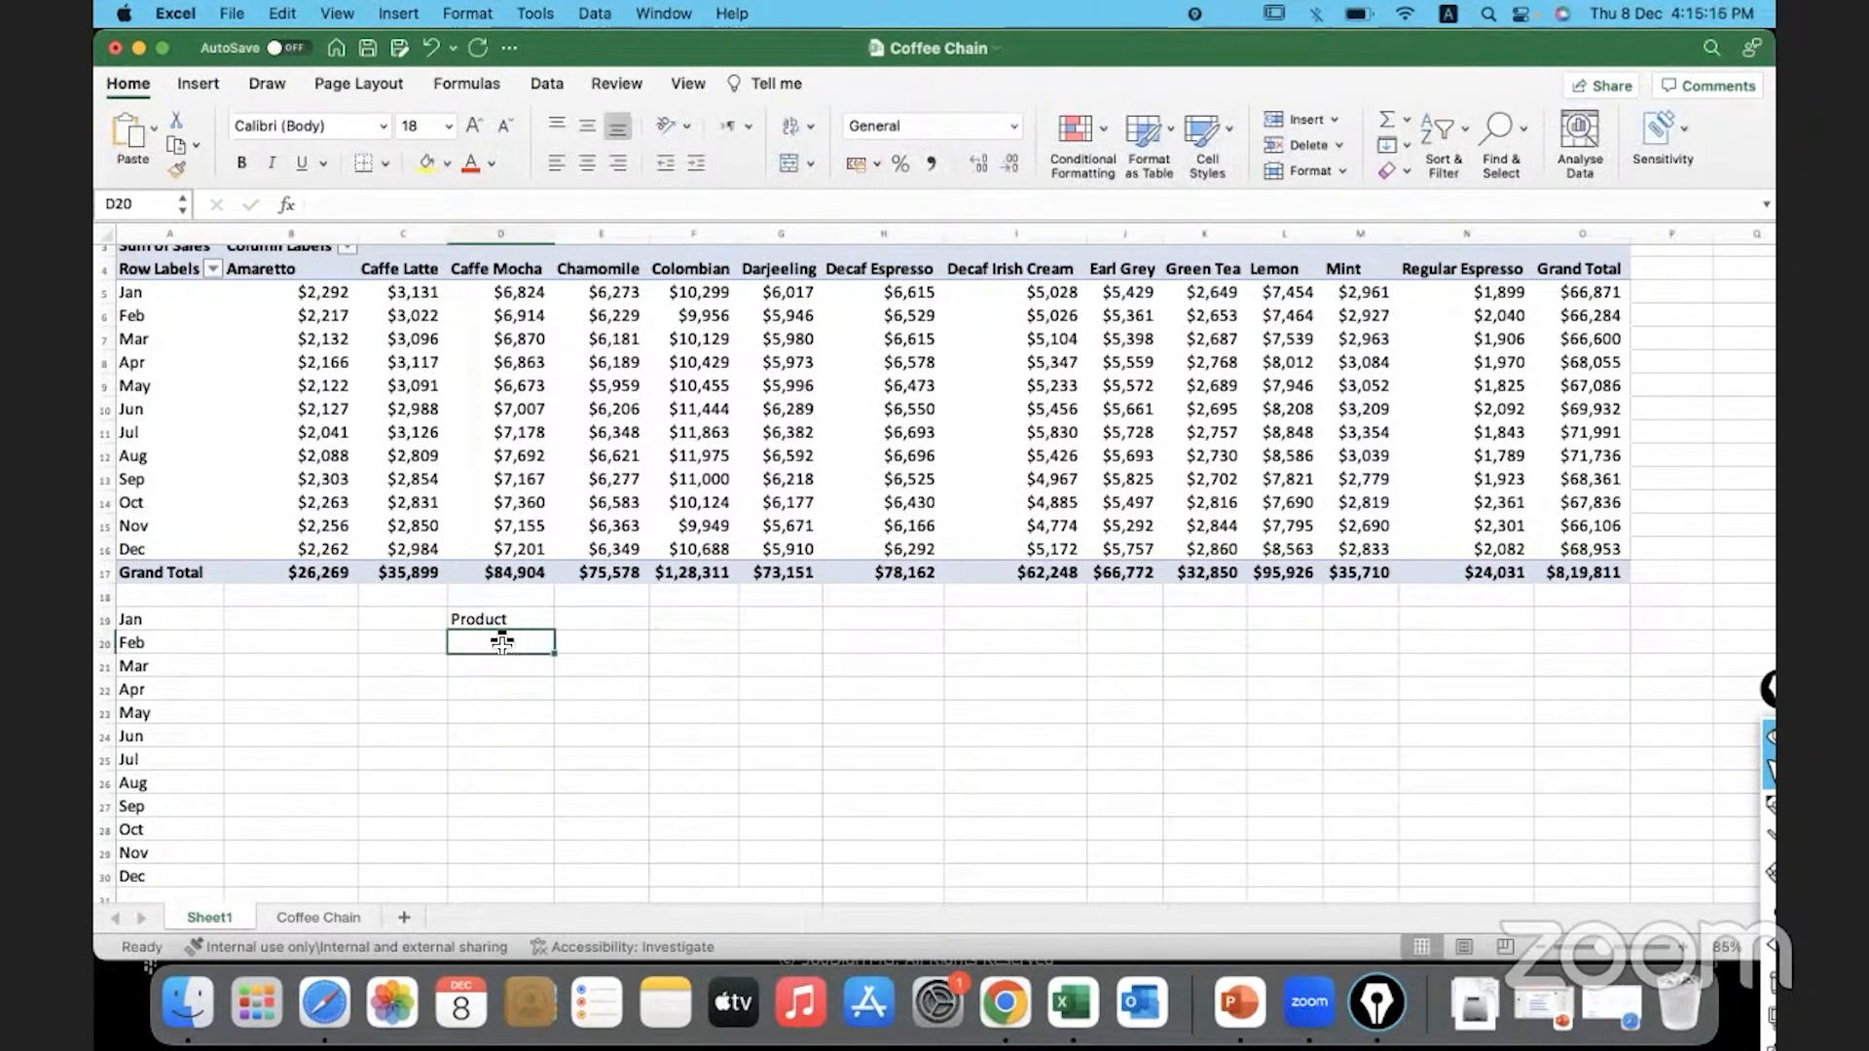
Shade D19:D20 with a blue fill and enter Green Tea in D20 under the Product label
{"action": "left_click_drag", "start_coordinate": [265, 621], "coordinate": [271, 804]}
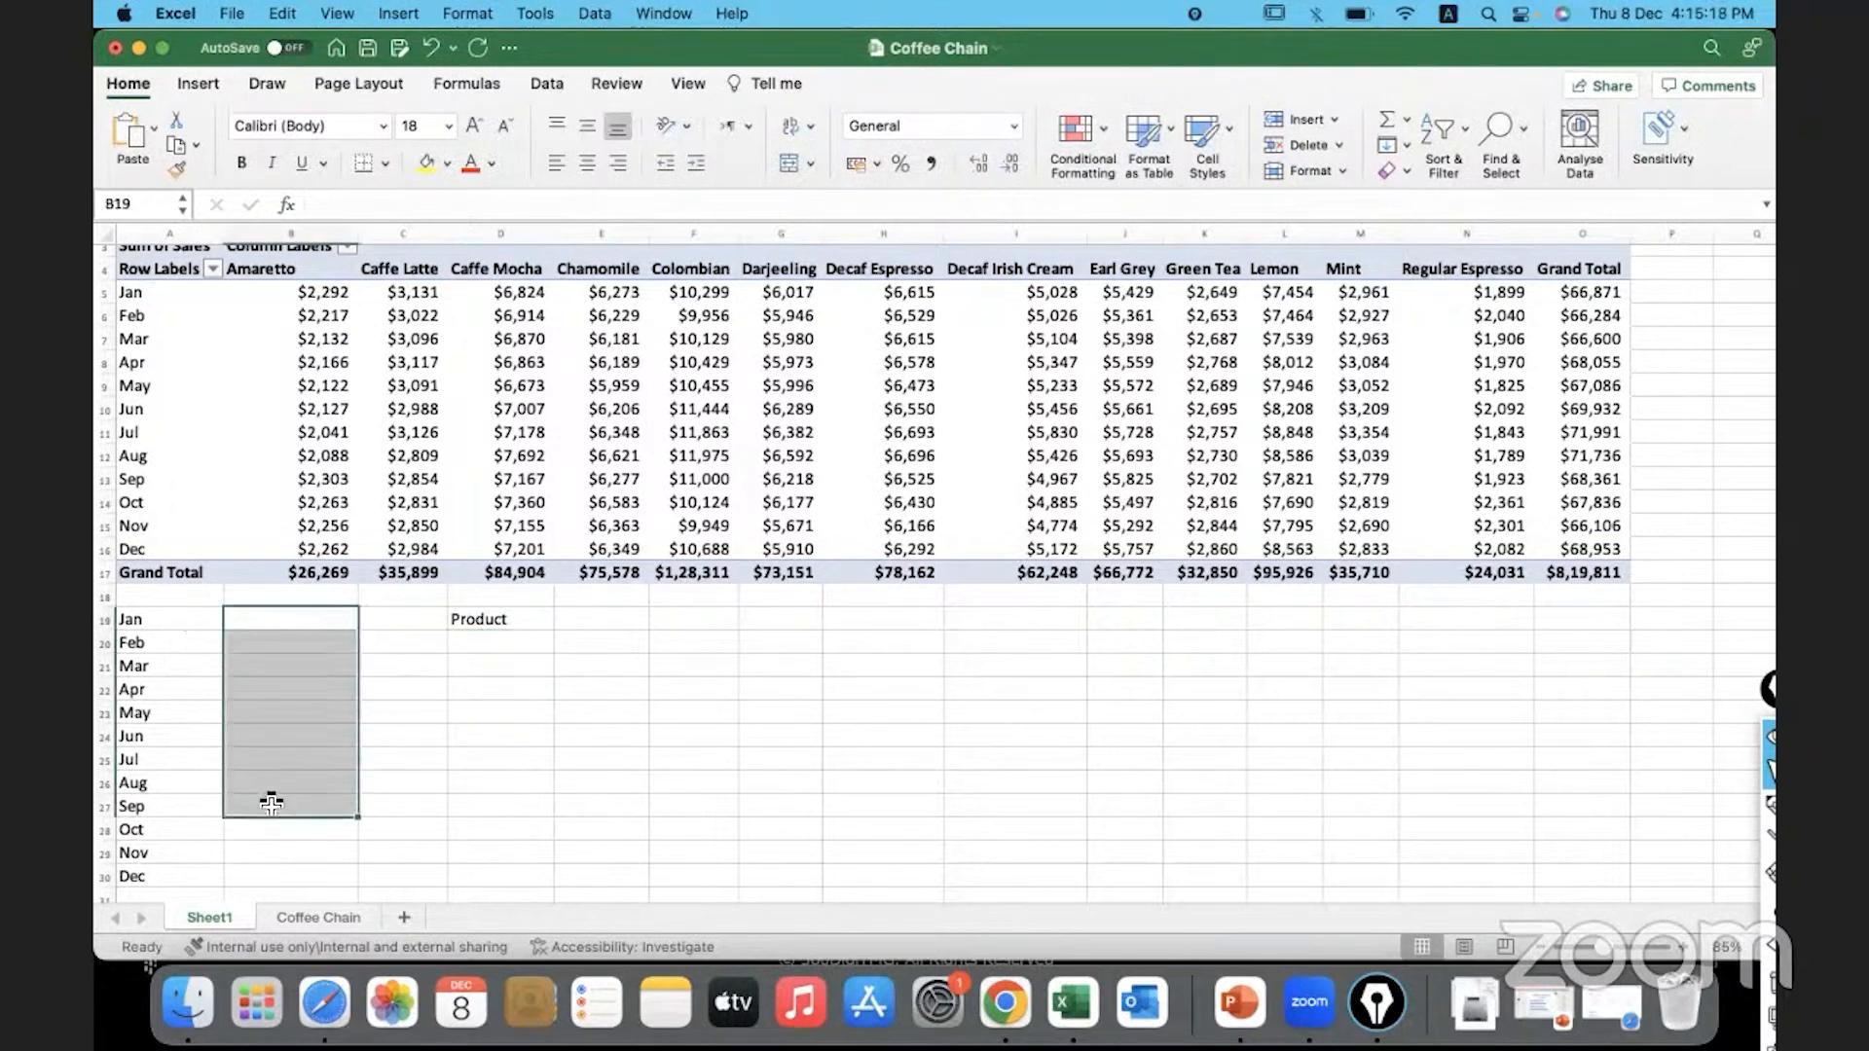
{"action": "left_click_drag", "start_coordinate": [539, 624], "coordinate": [543, 644]}
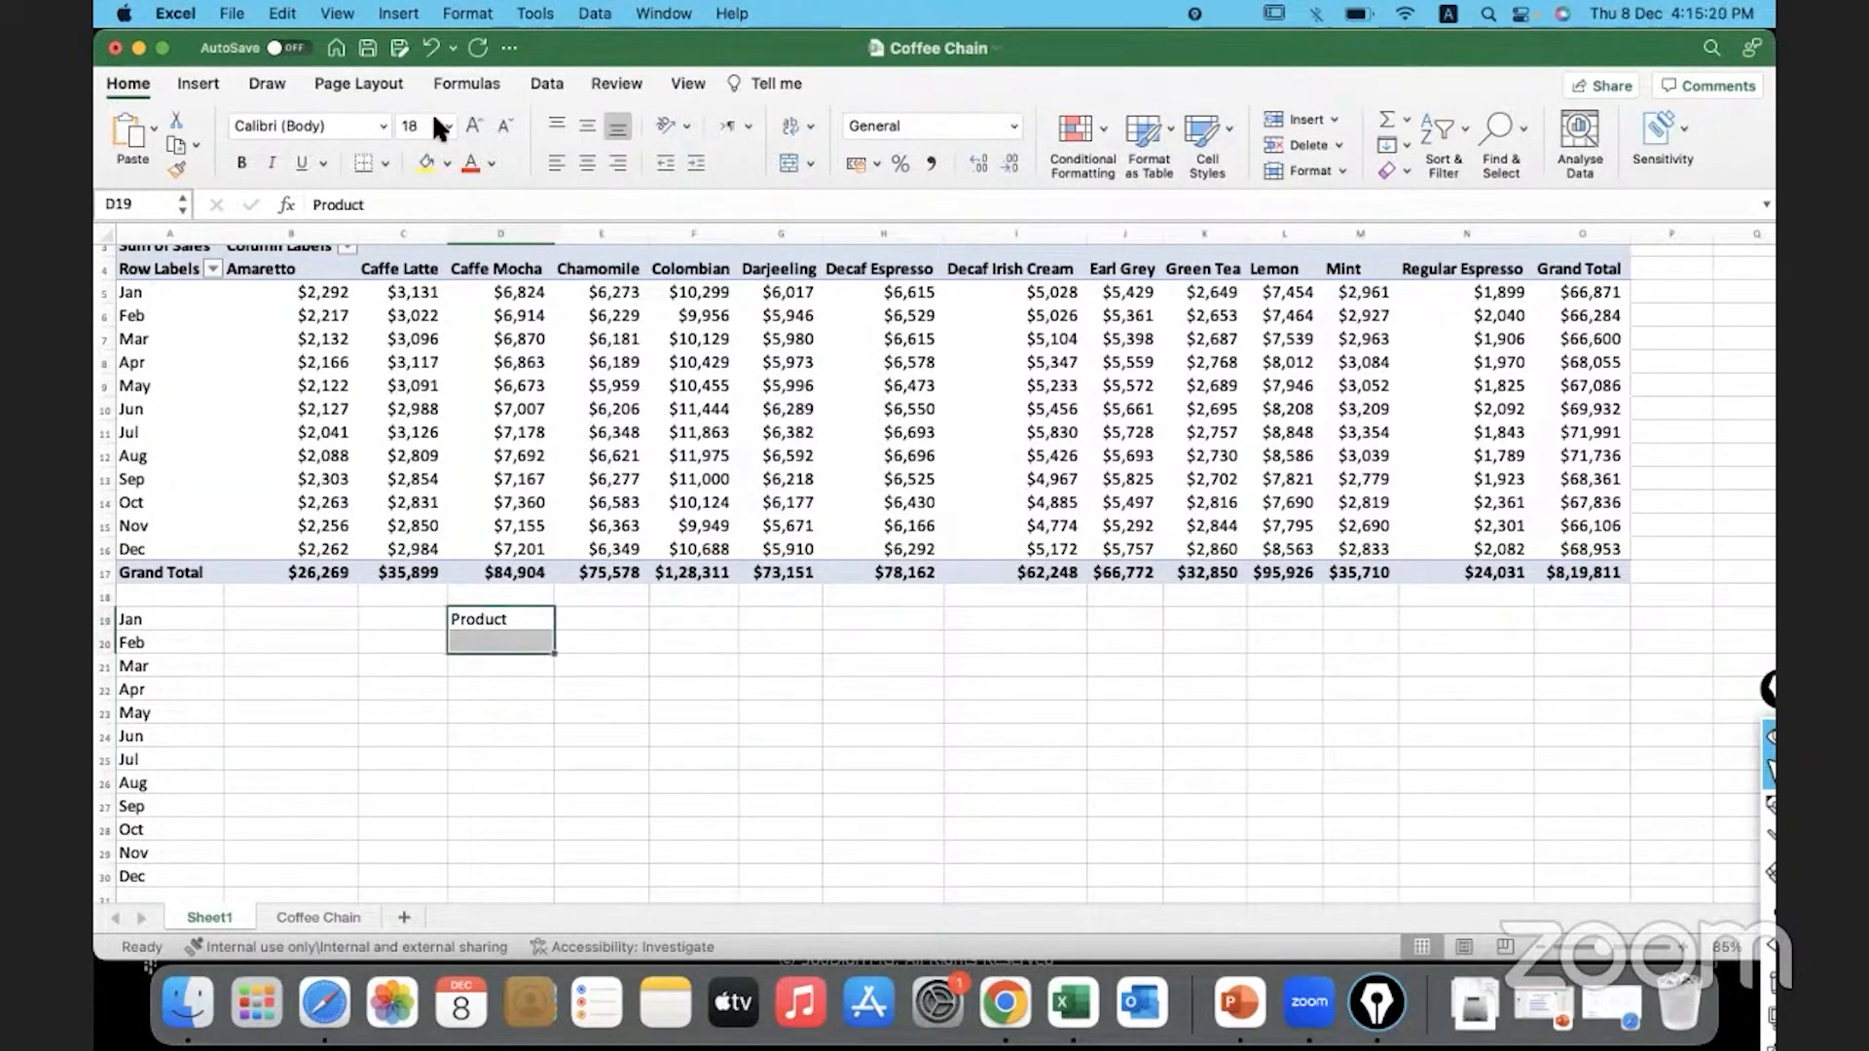
{"action": "left_click", "coordinate": [446, 163]}
{"action": "left_click", "coordinate": [516, 334]}
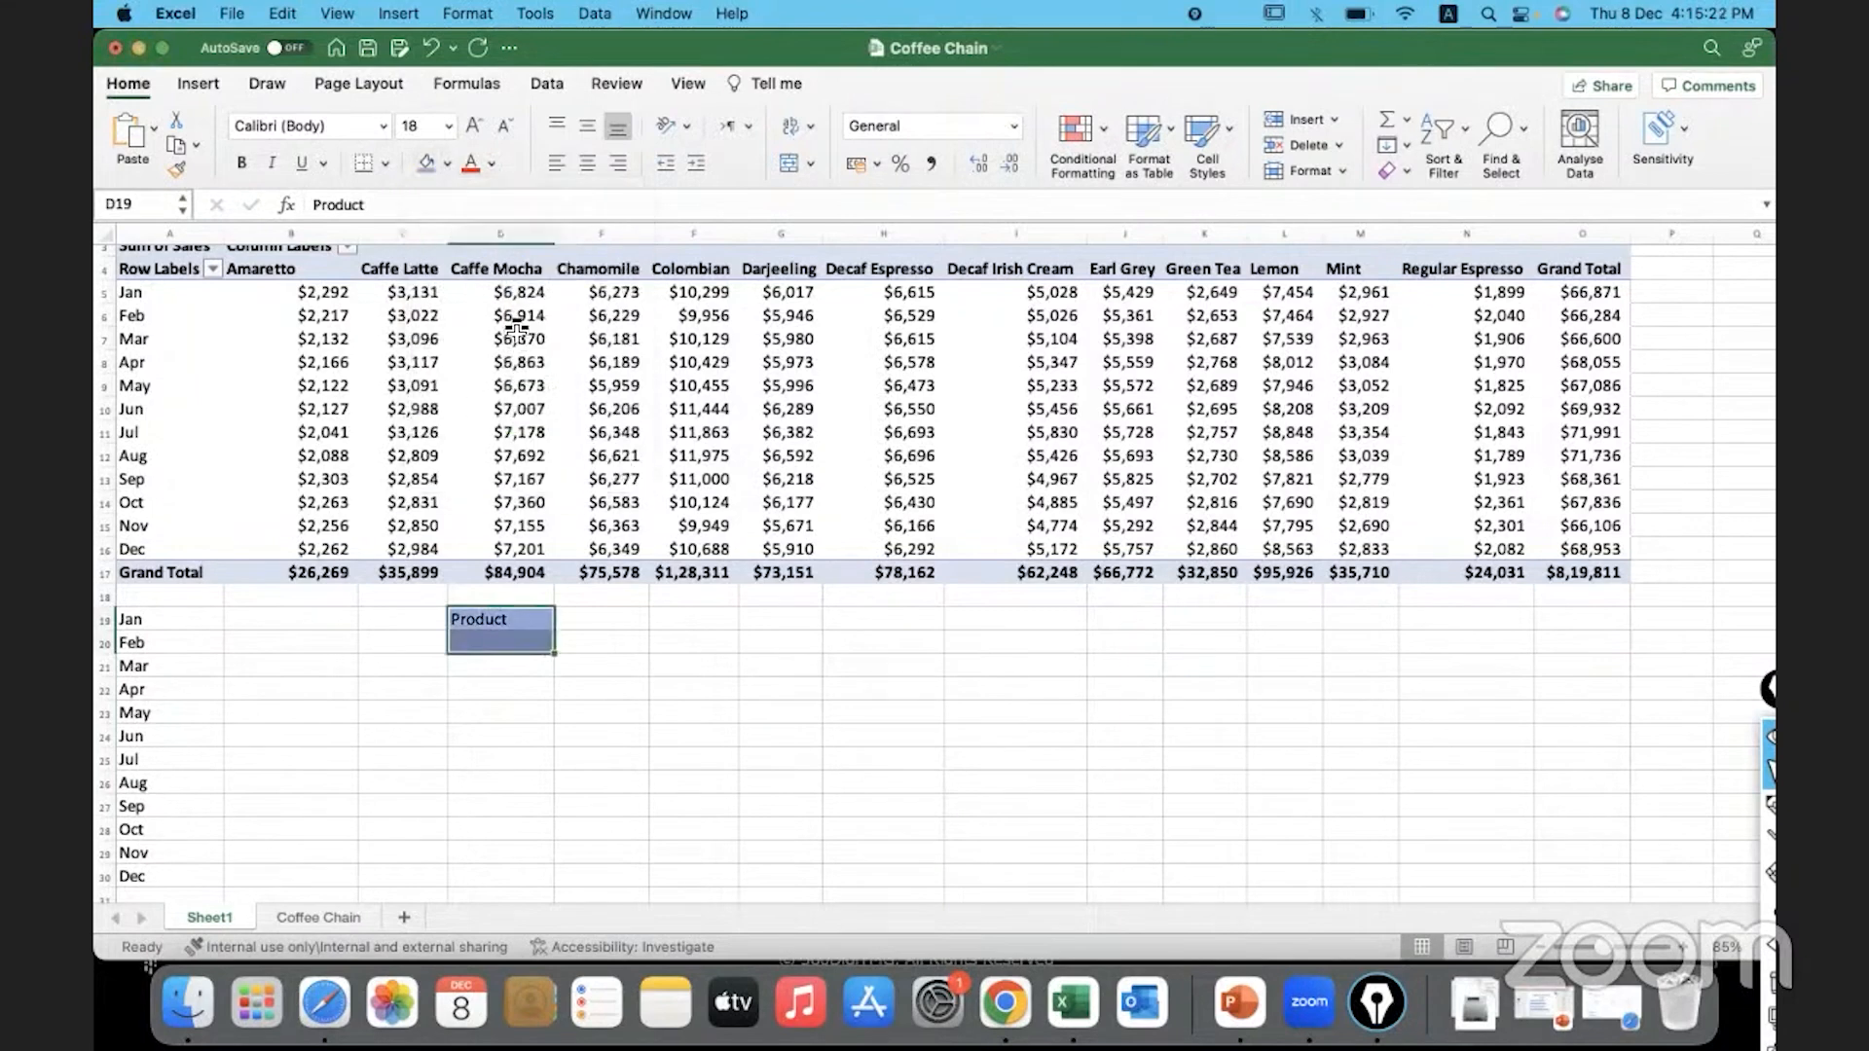
{"action": "left_click", "coordinate": [513, 643]}
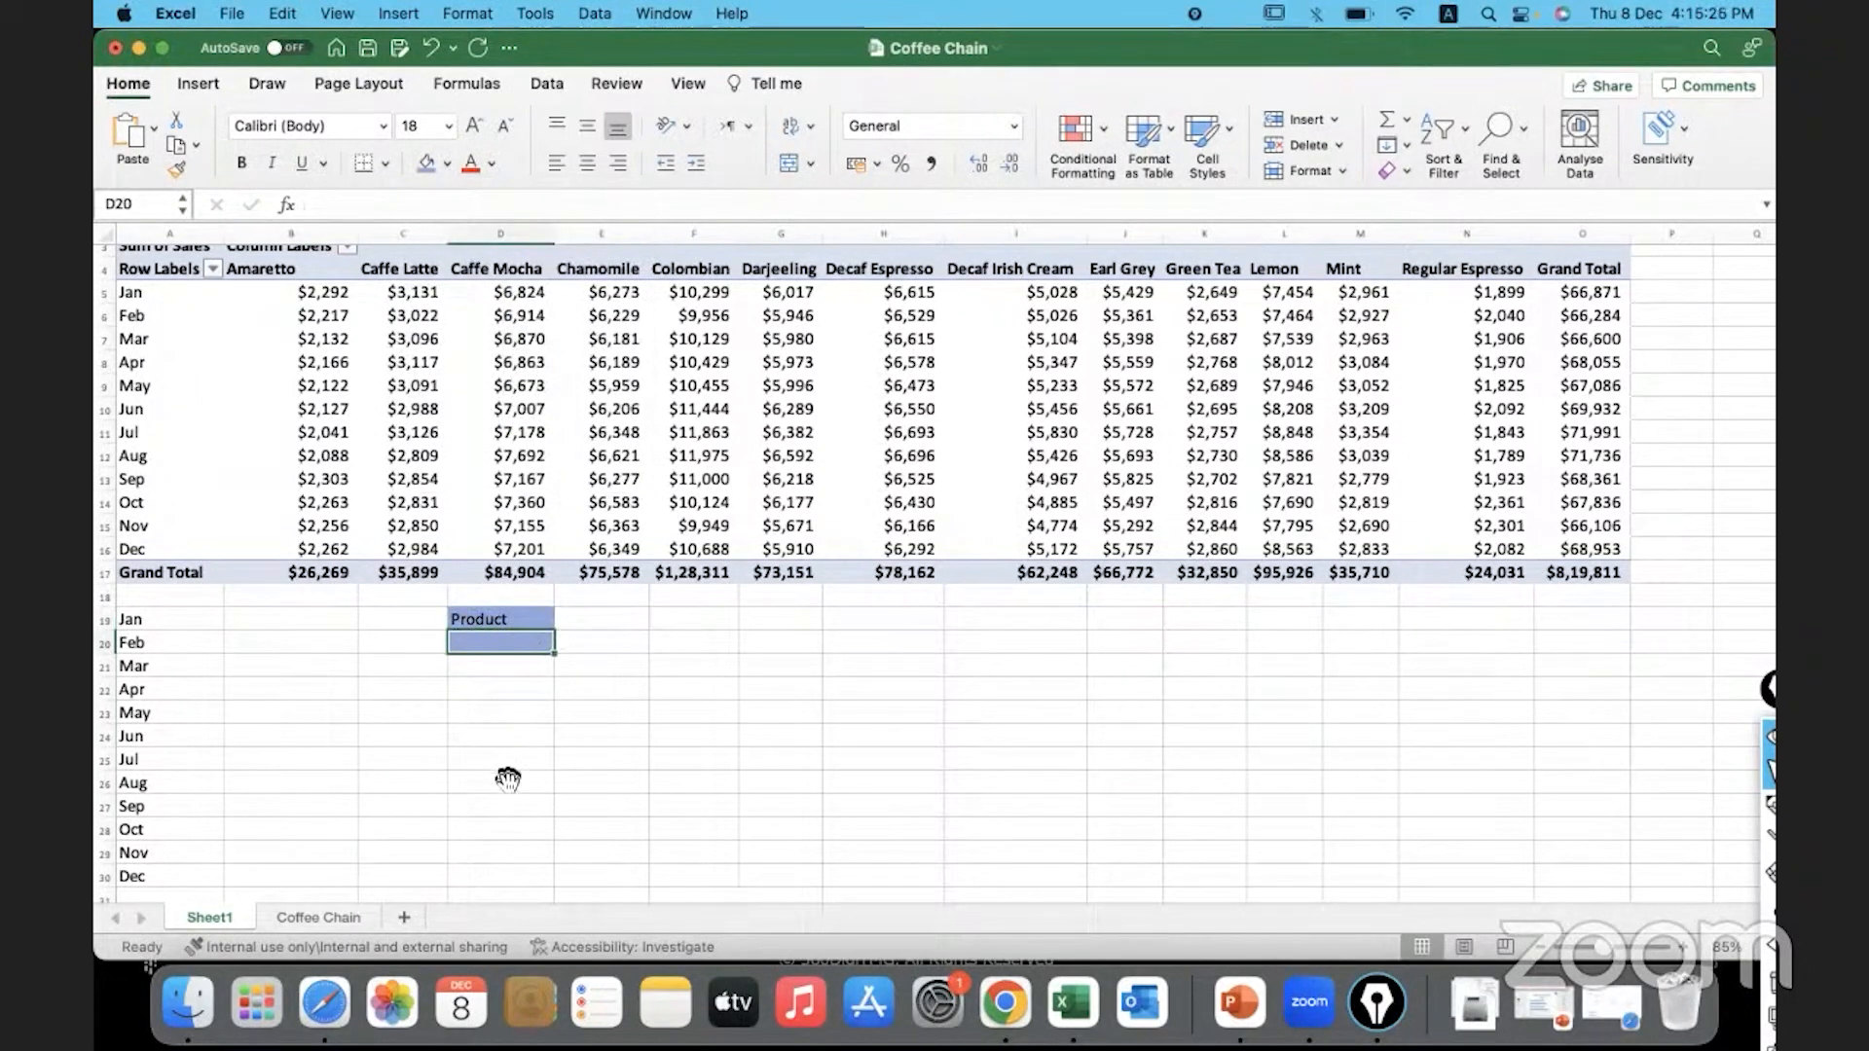
{"action": "type", "text": "Green Tea"}
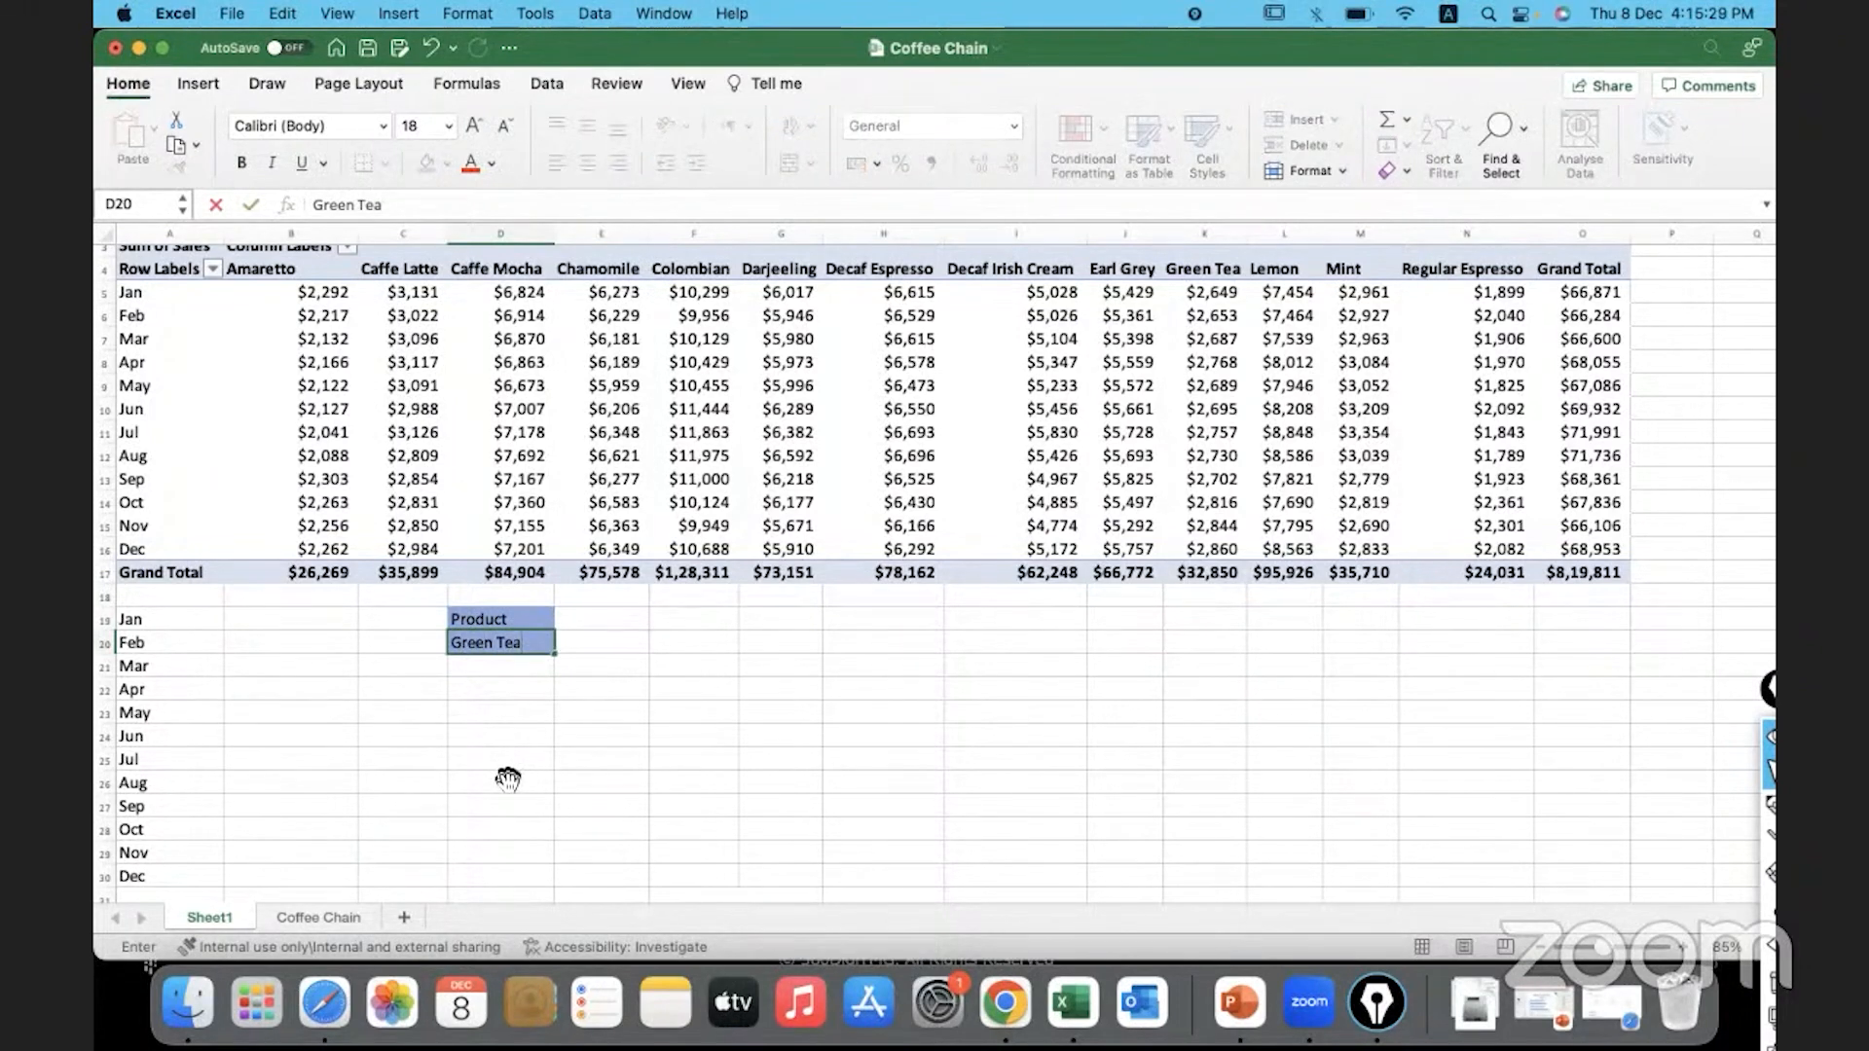
{"action": "key", "text": "ctrl+Return"}
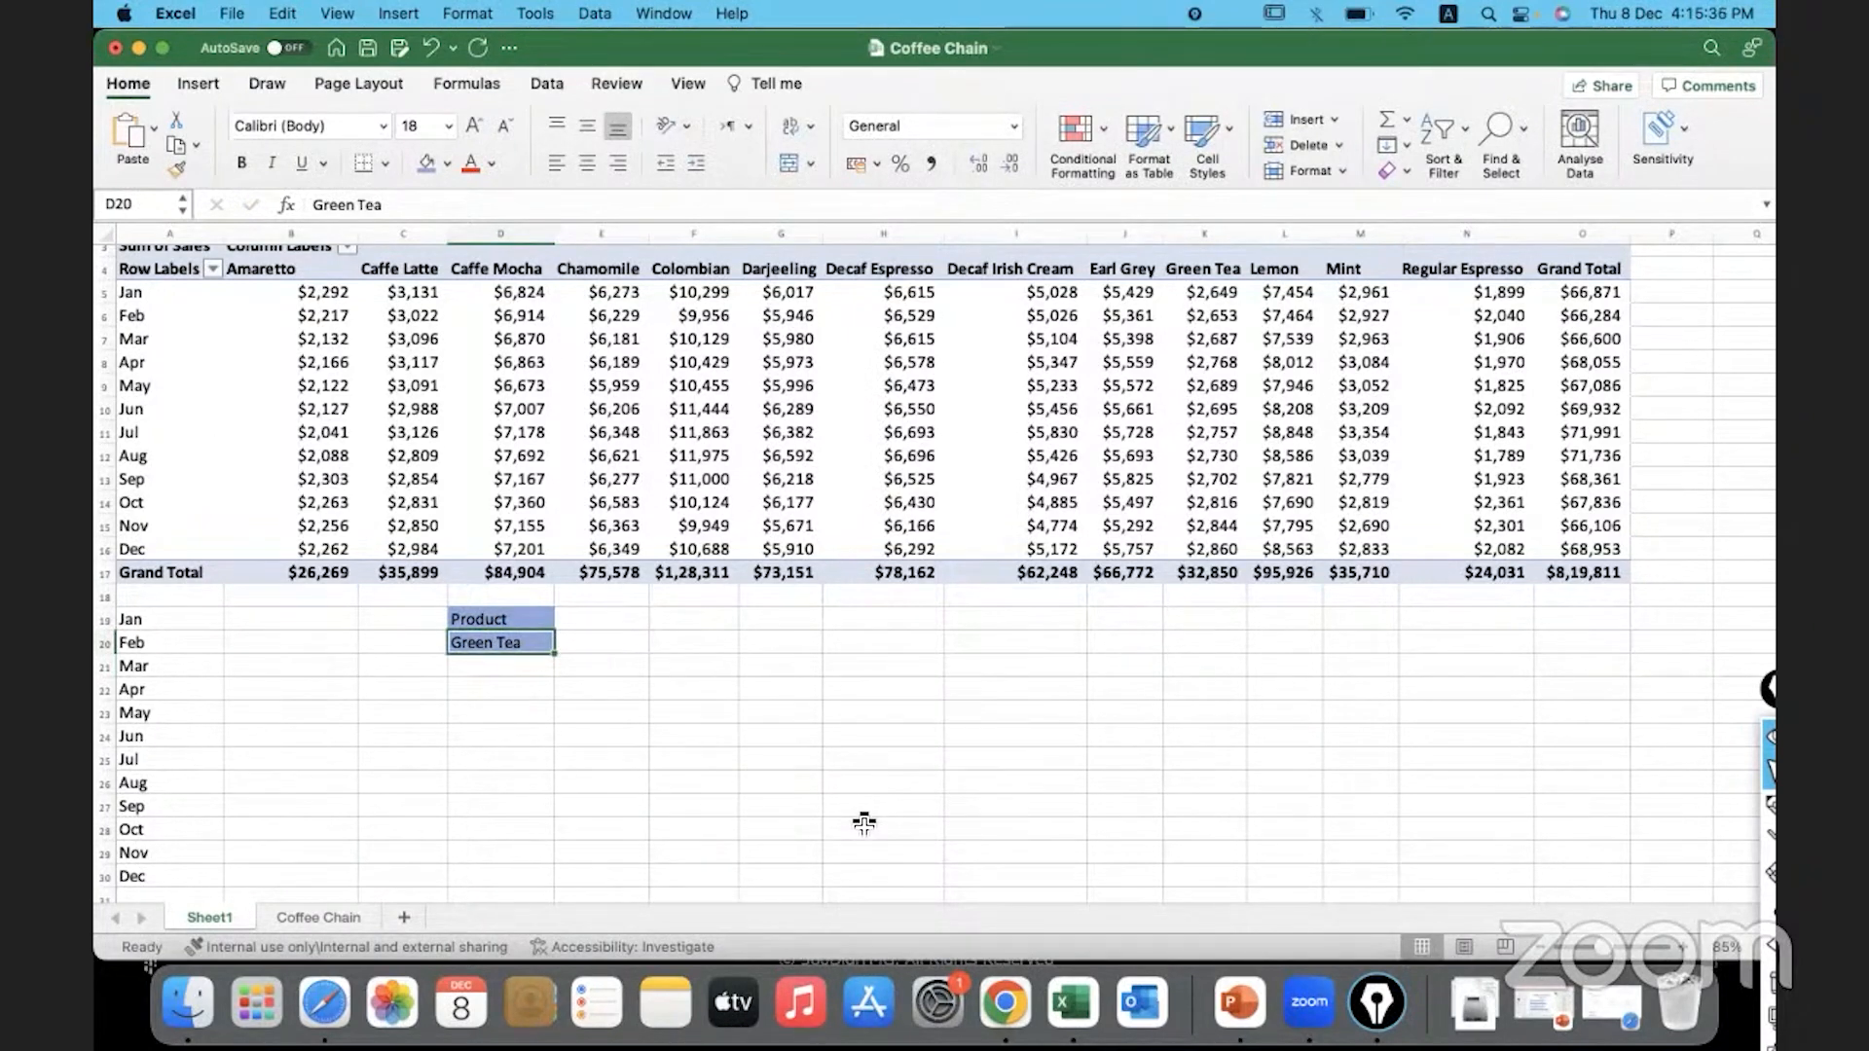
Enter a GETPIVOTDATA formula in B19 that references the pivot table's Jan Green Tea sales, reviewing its pivot table, Date and Product arguments
{"action": "left_click", "coordinate": [306, 620]}
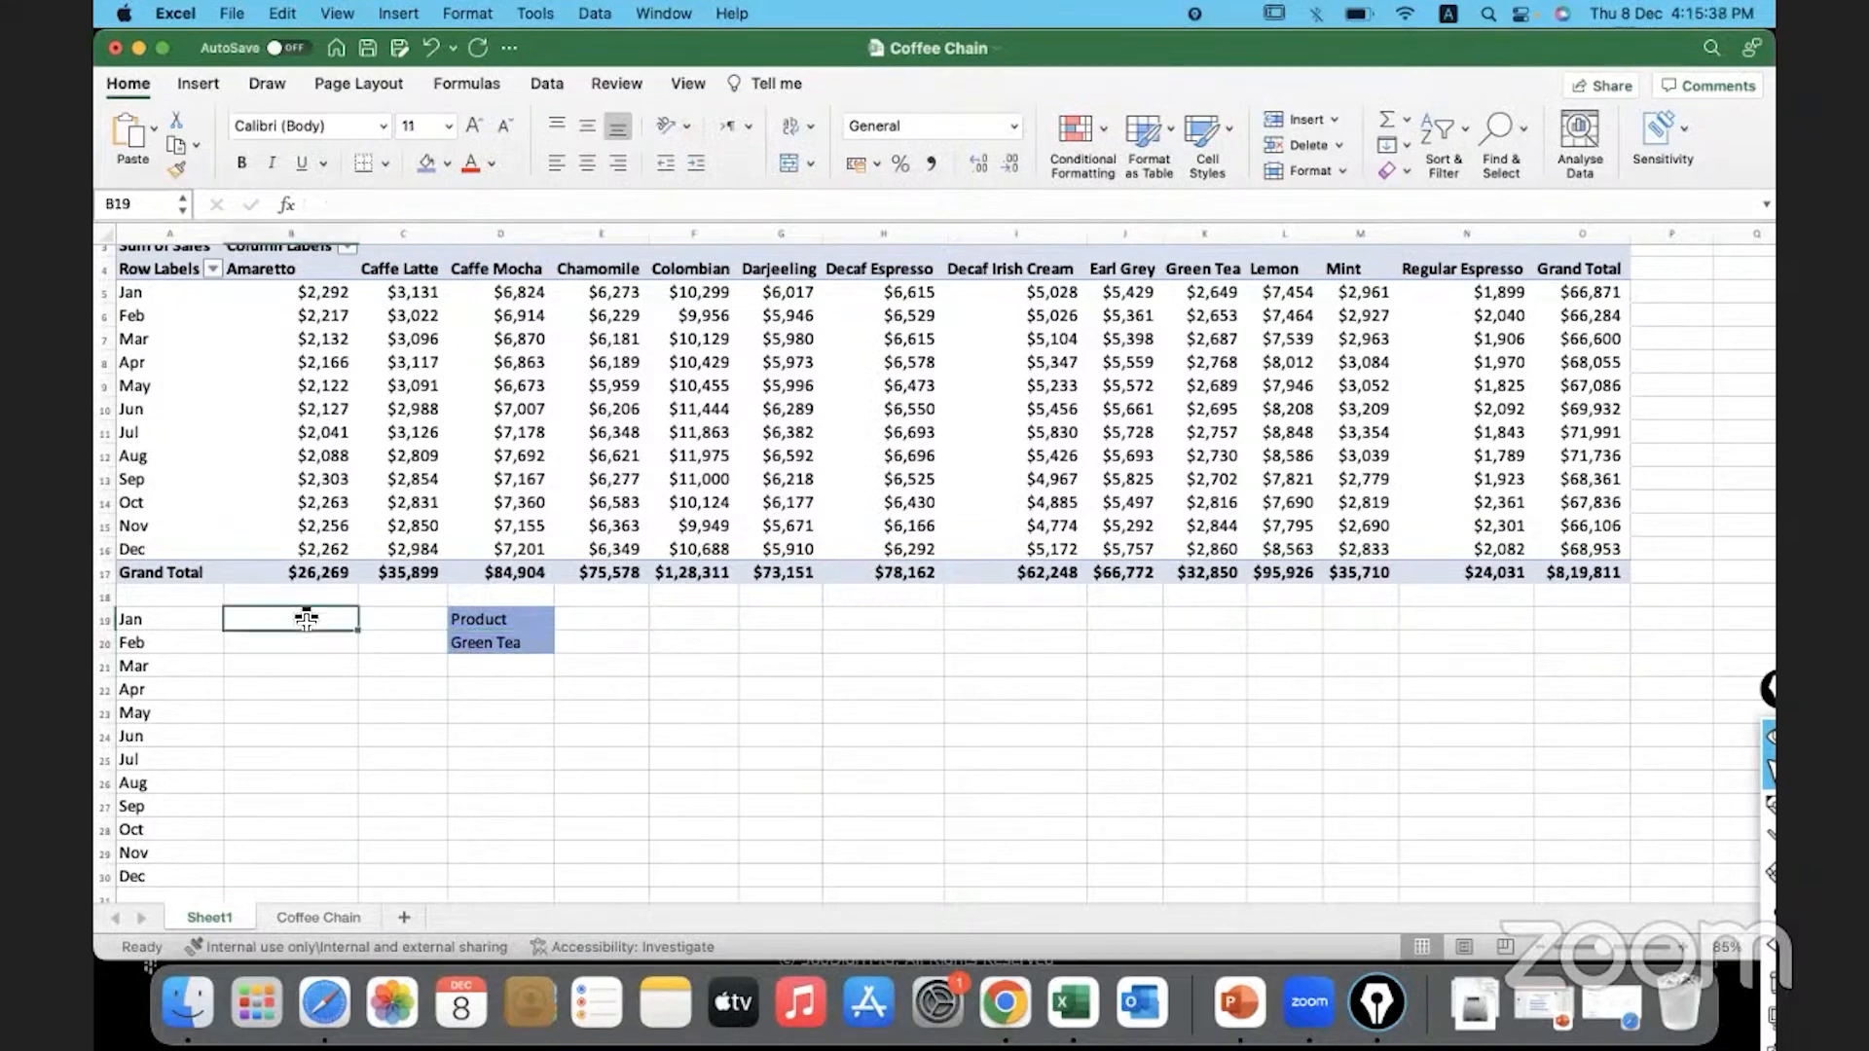
{"action": "type", "text": "="}
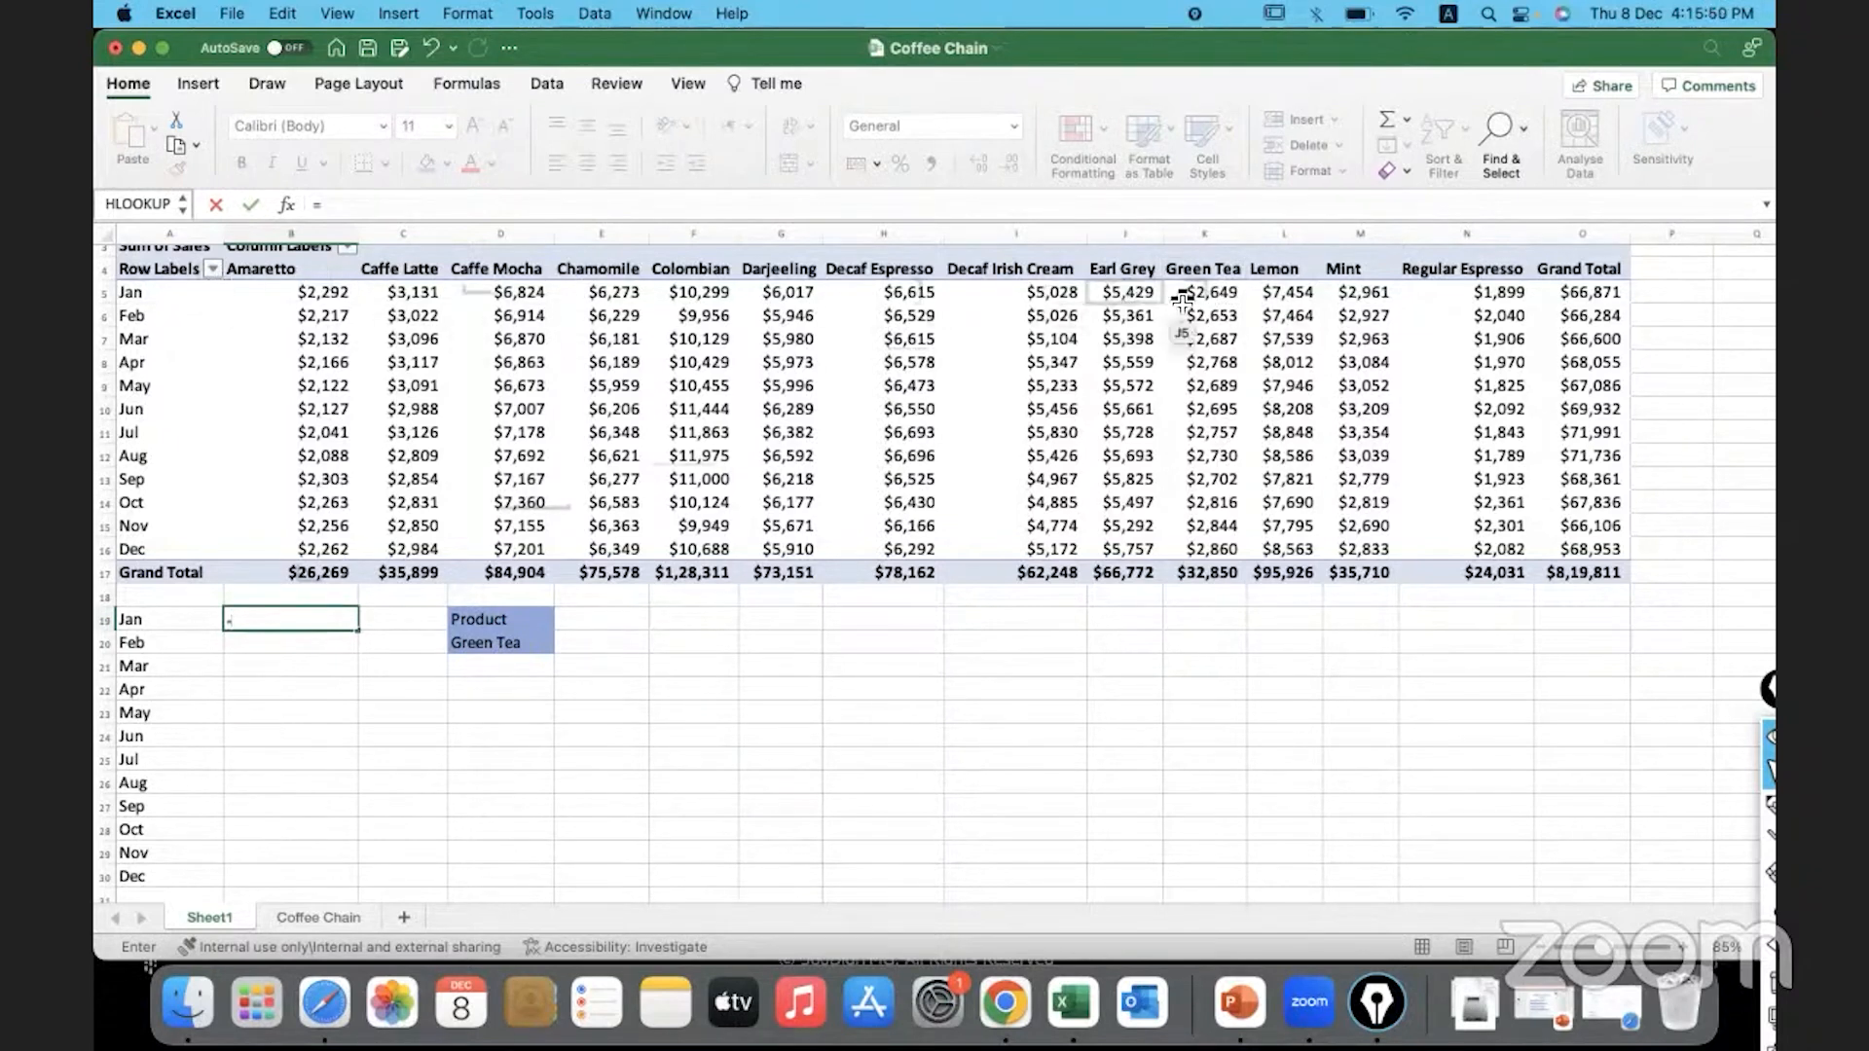
{"action": "left_click", "coordinate": [1217, 295]}
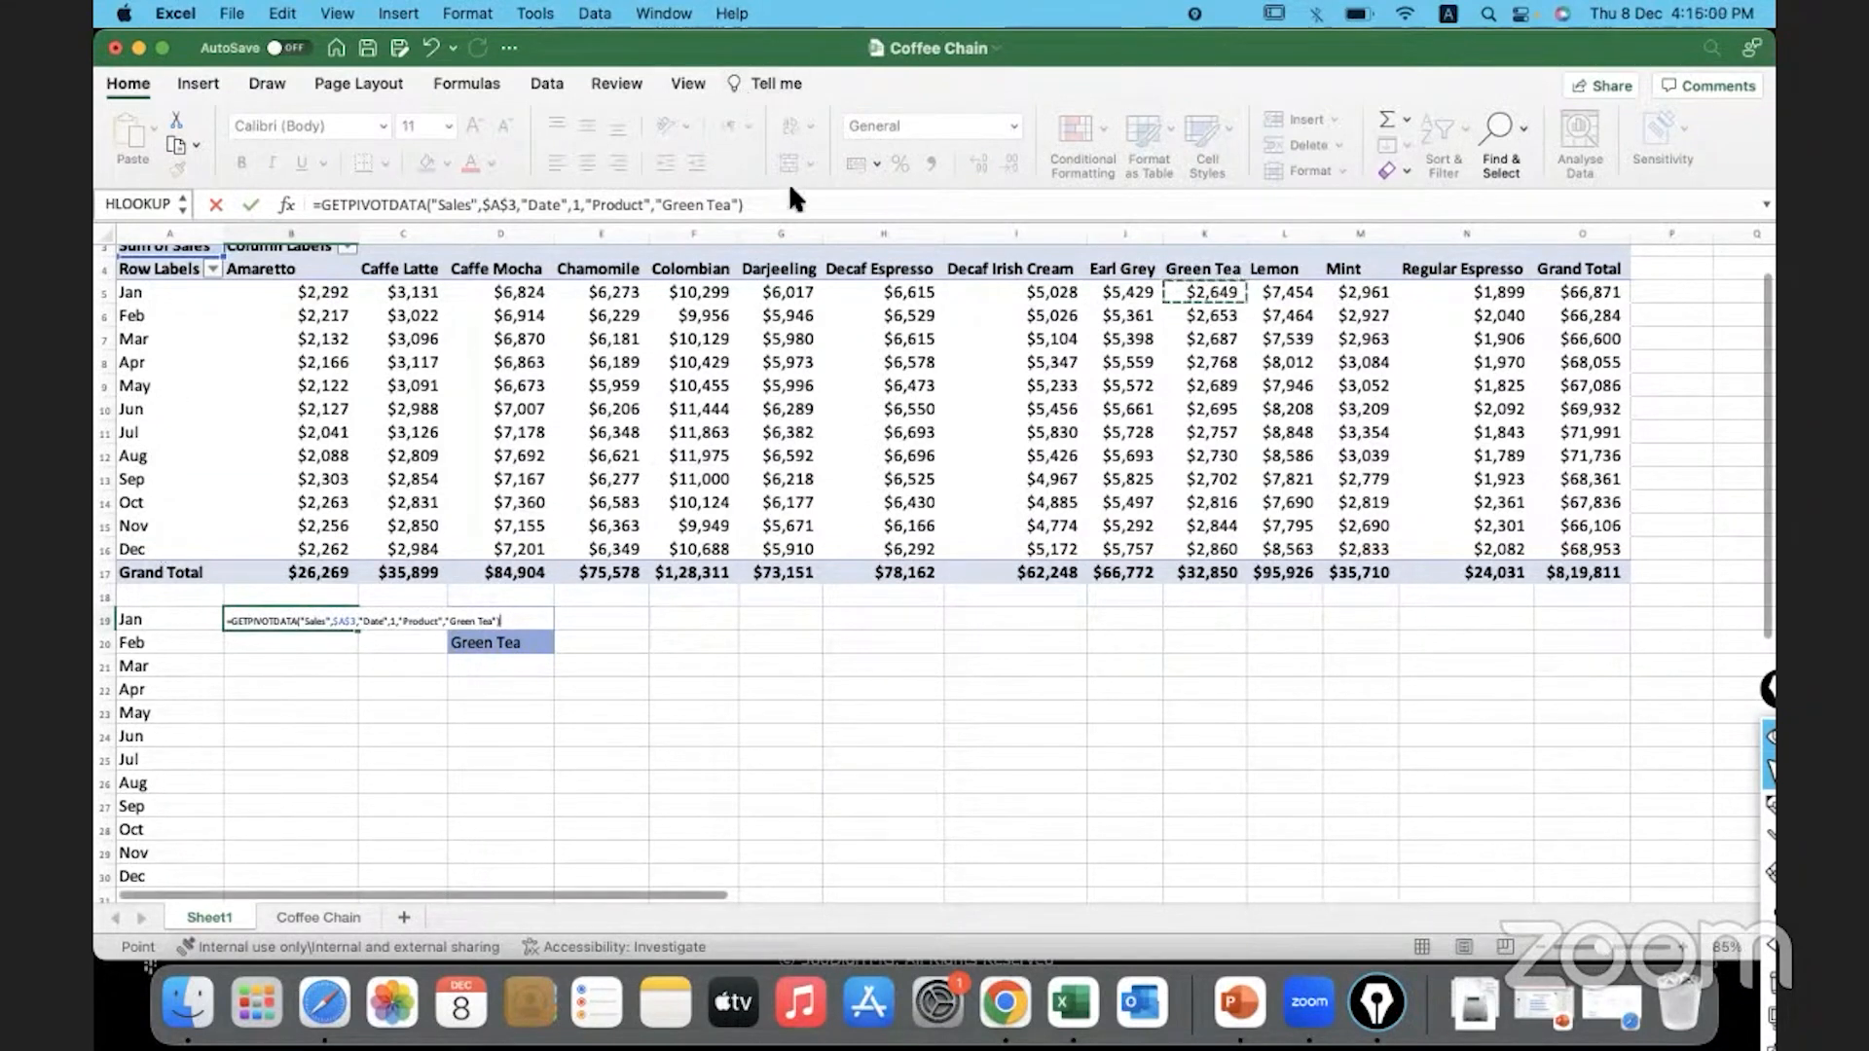
{"action": "left_click_drag", "start_coordinate": [774, 205], "coordinate": [292, 207]}
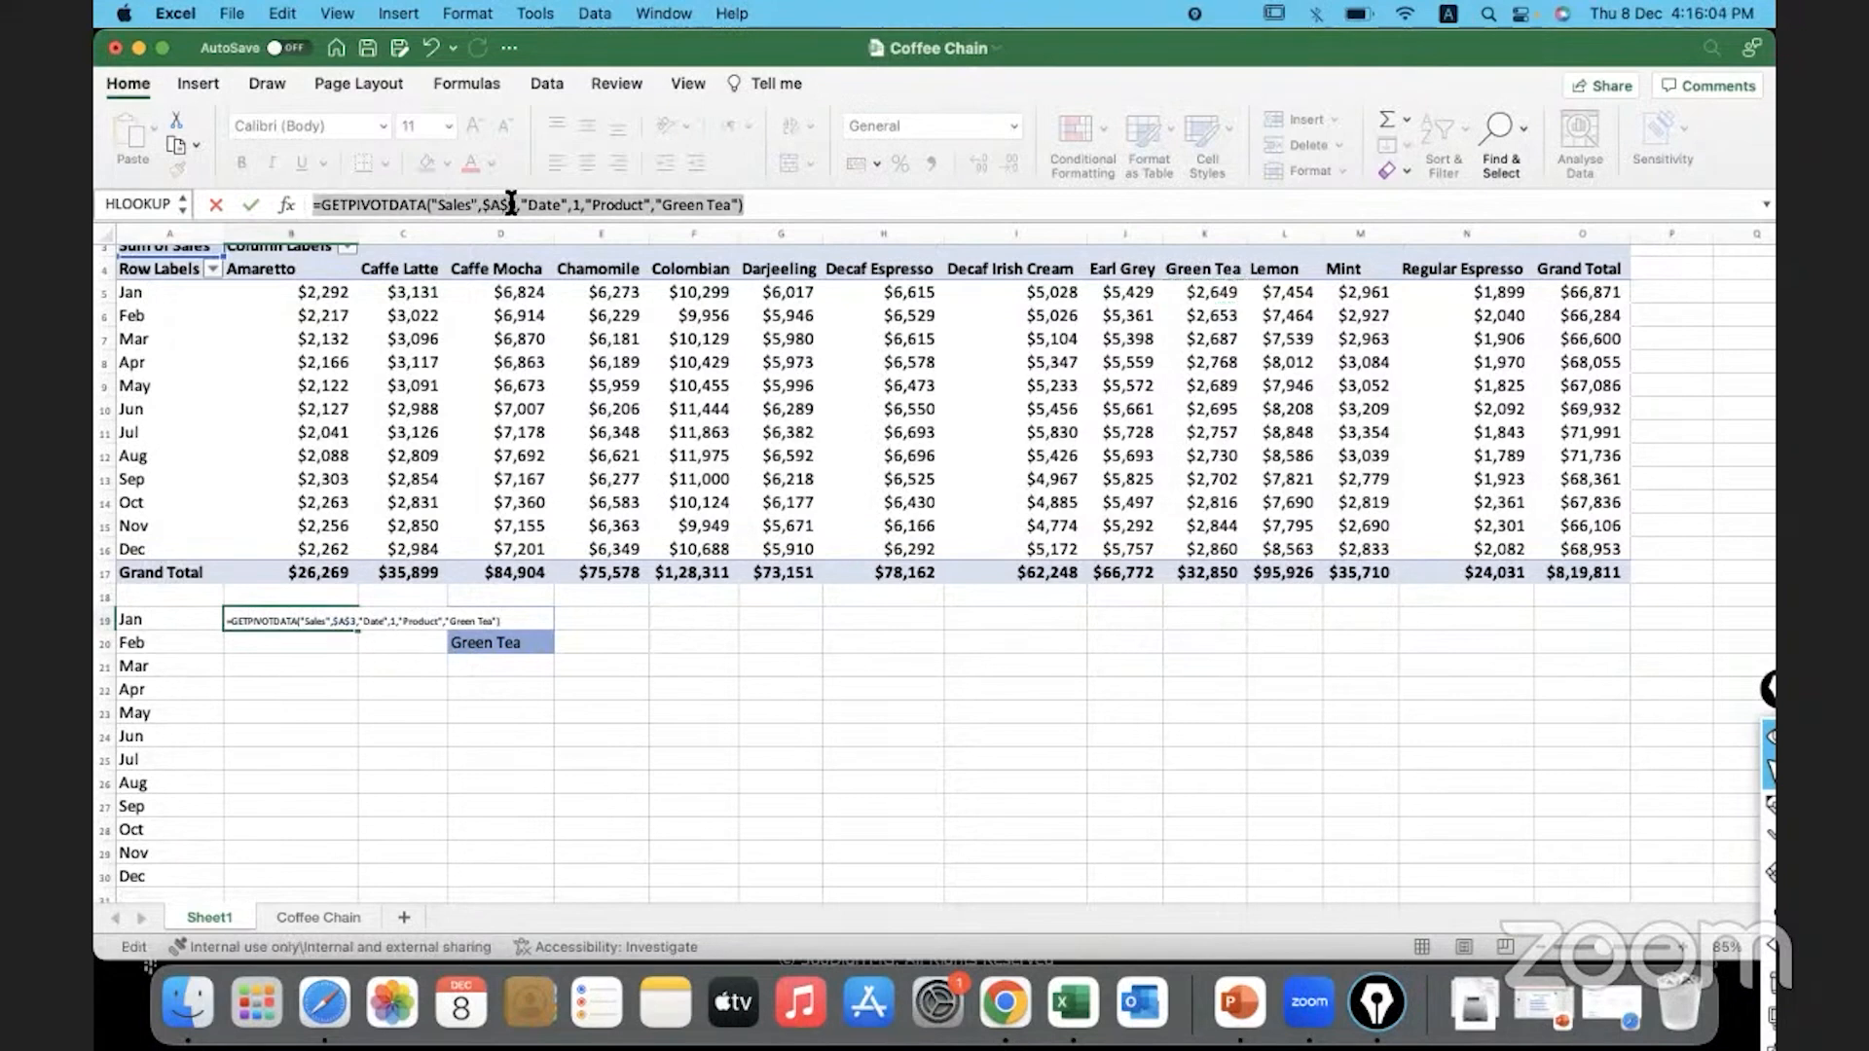
{"action": "left_click_drag", "start_coordinate": [519, 204], "coordinate": [476, 206]}
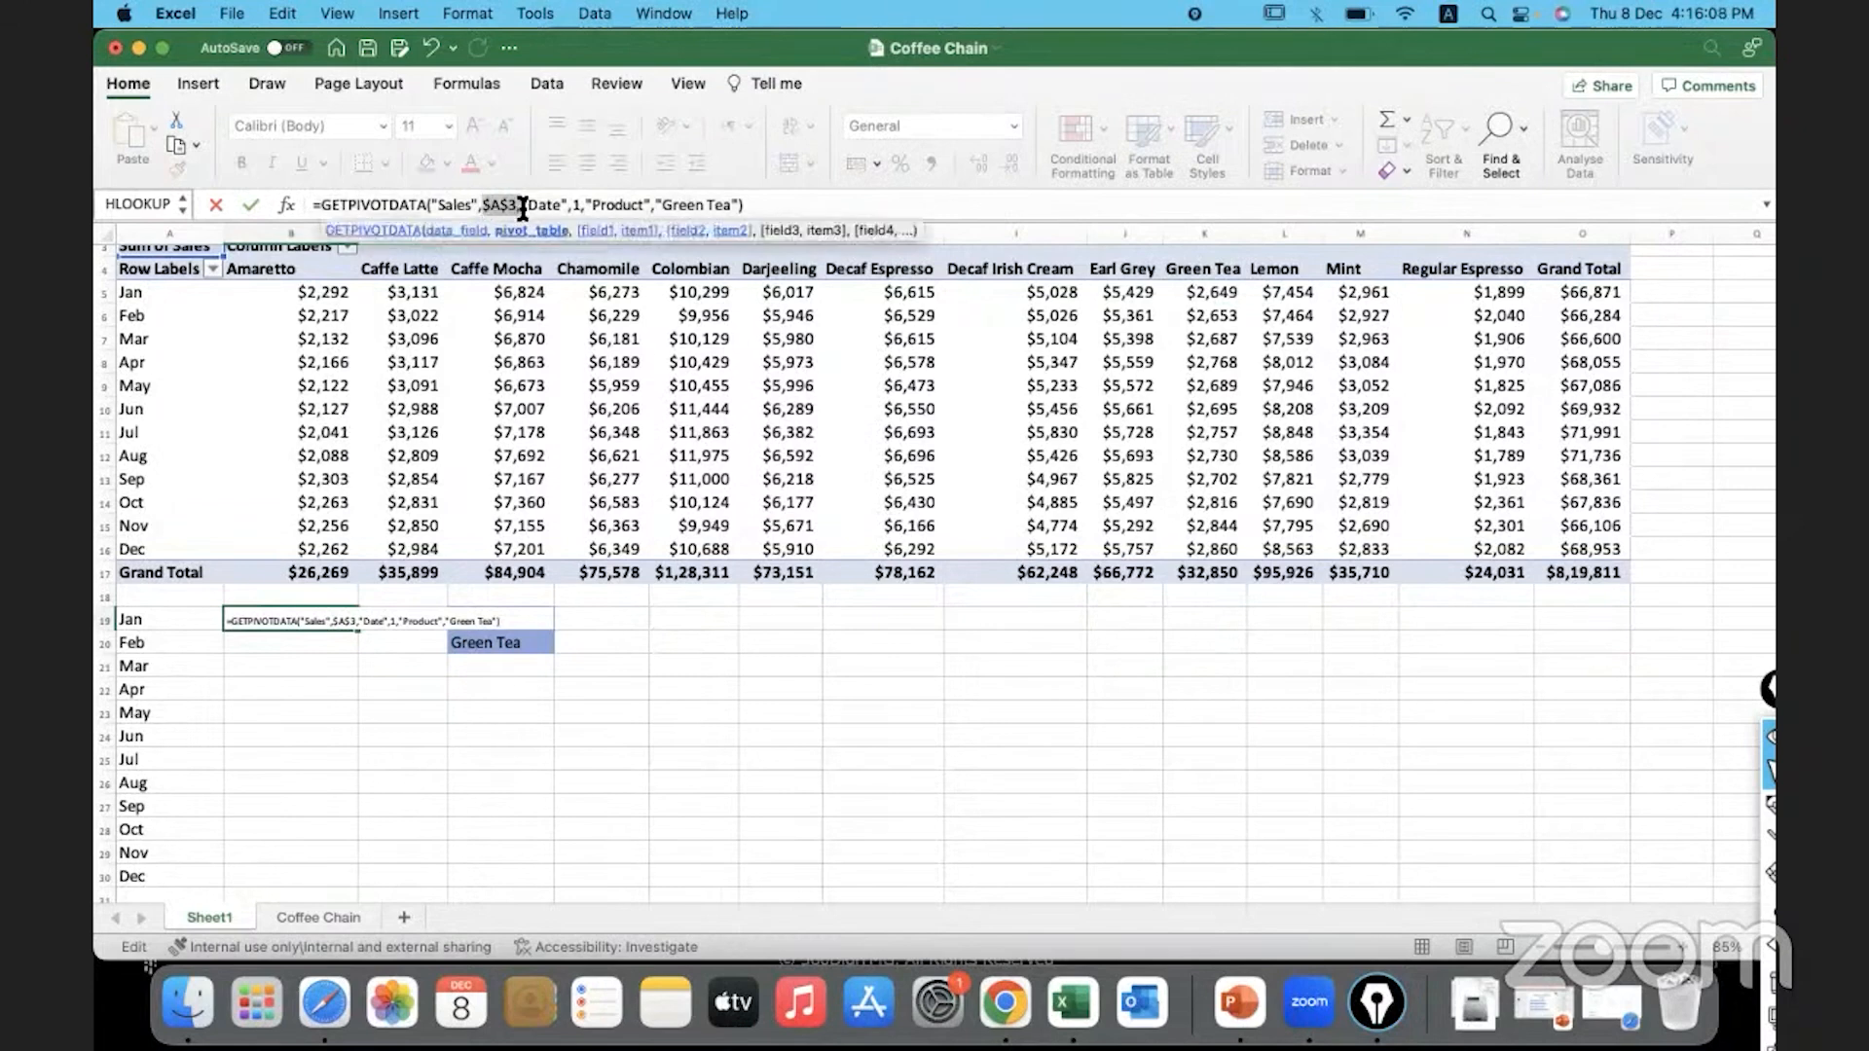
{"action": "left_click_drag", "start_coordinate": [527, 206], "coordinate": [583, 205]}
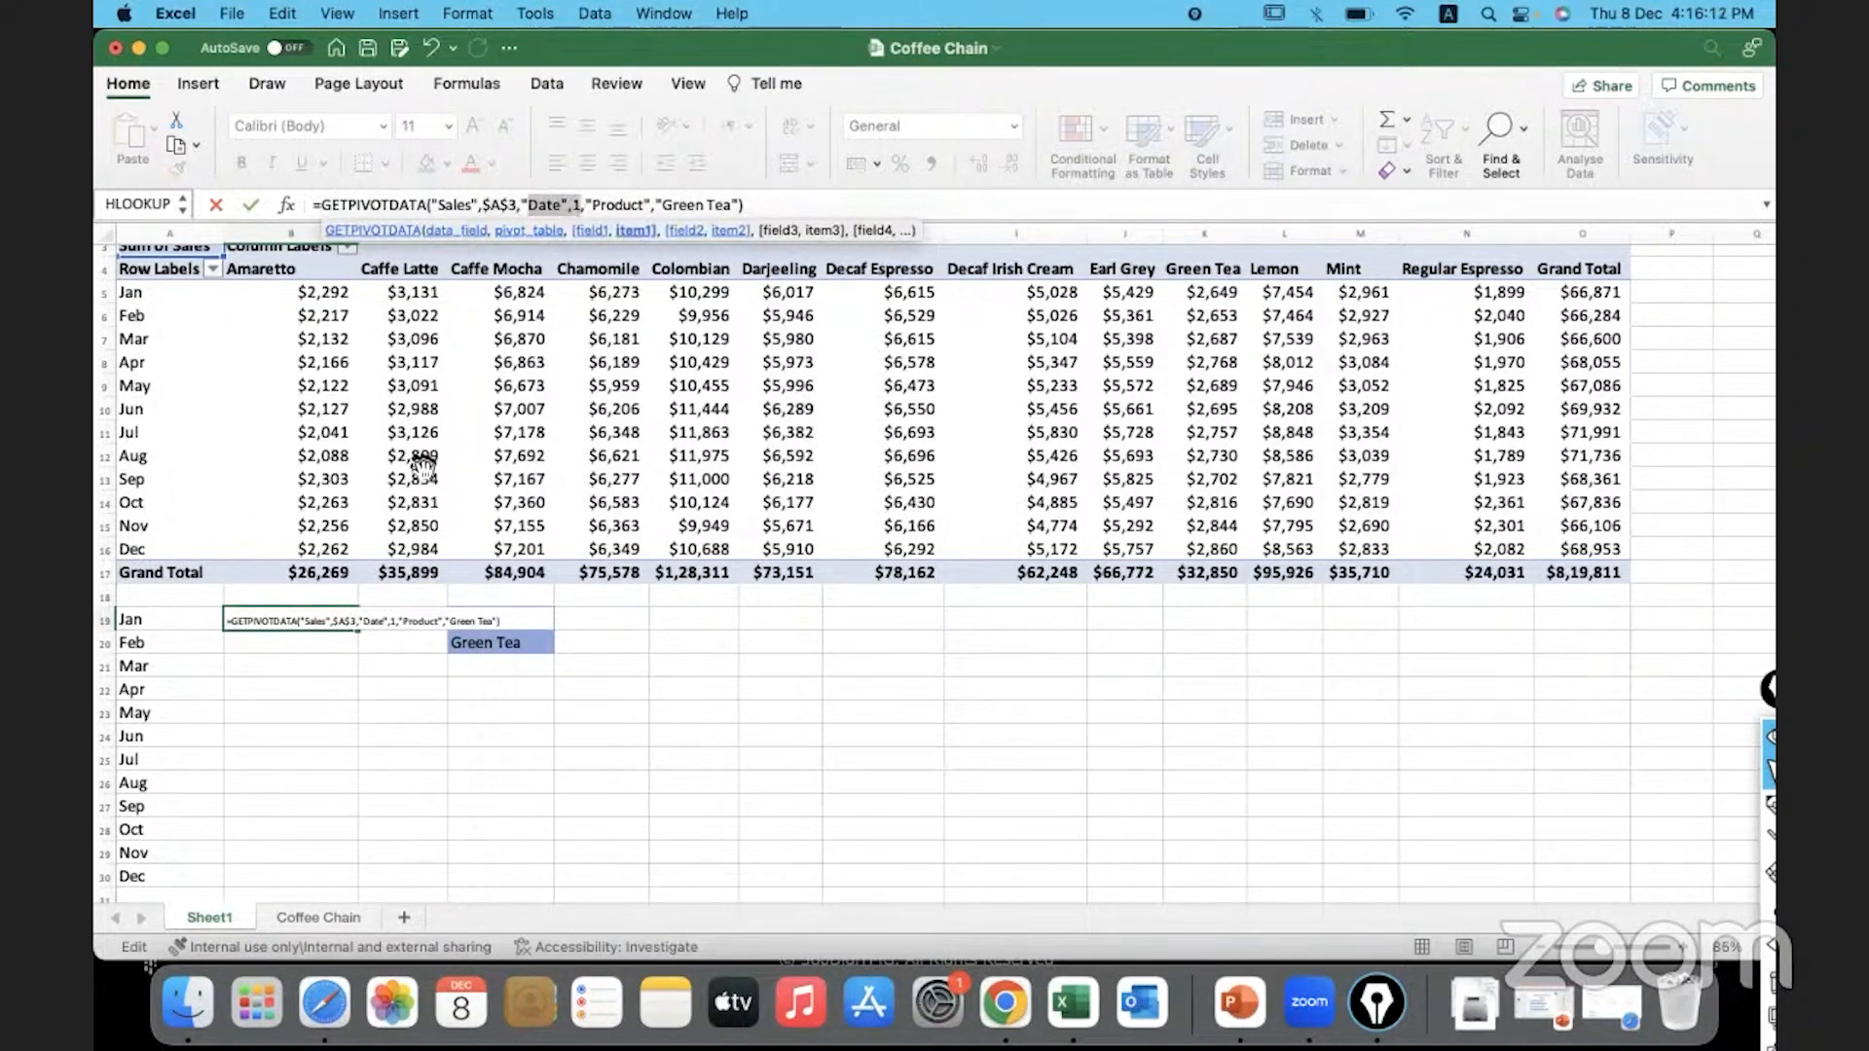
{"action": "left_click_drag", "start_coordinate": [590, 206], "coordinate": [752, 205]}
{"action": "left_click", "coordinate": [765, 203]}
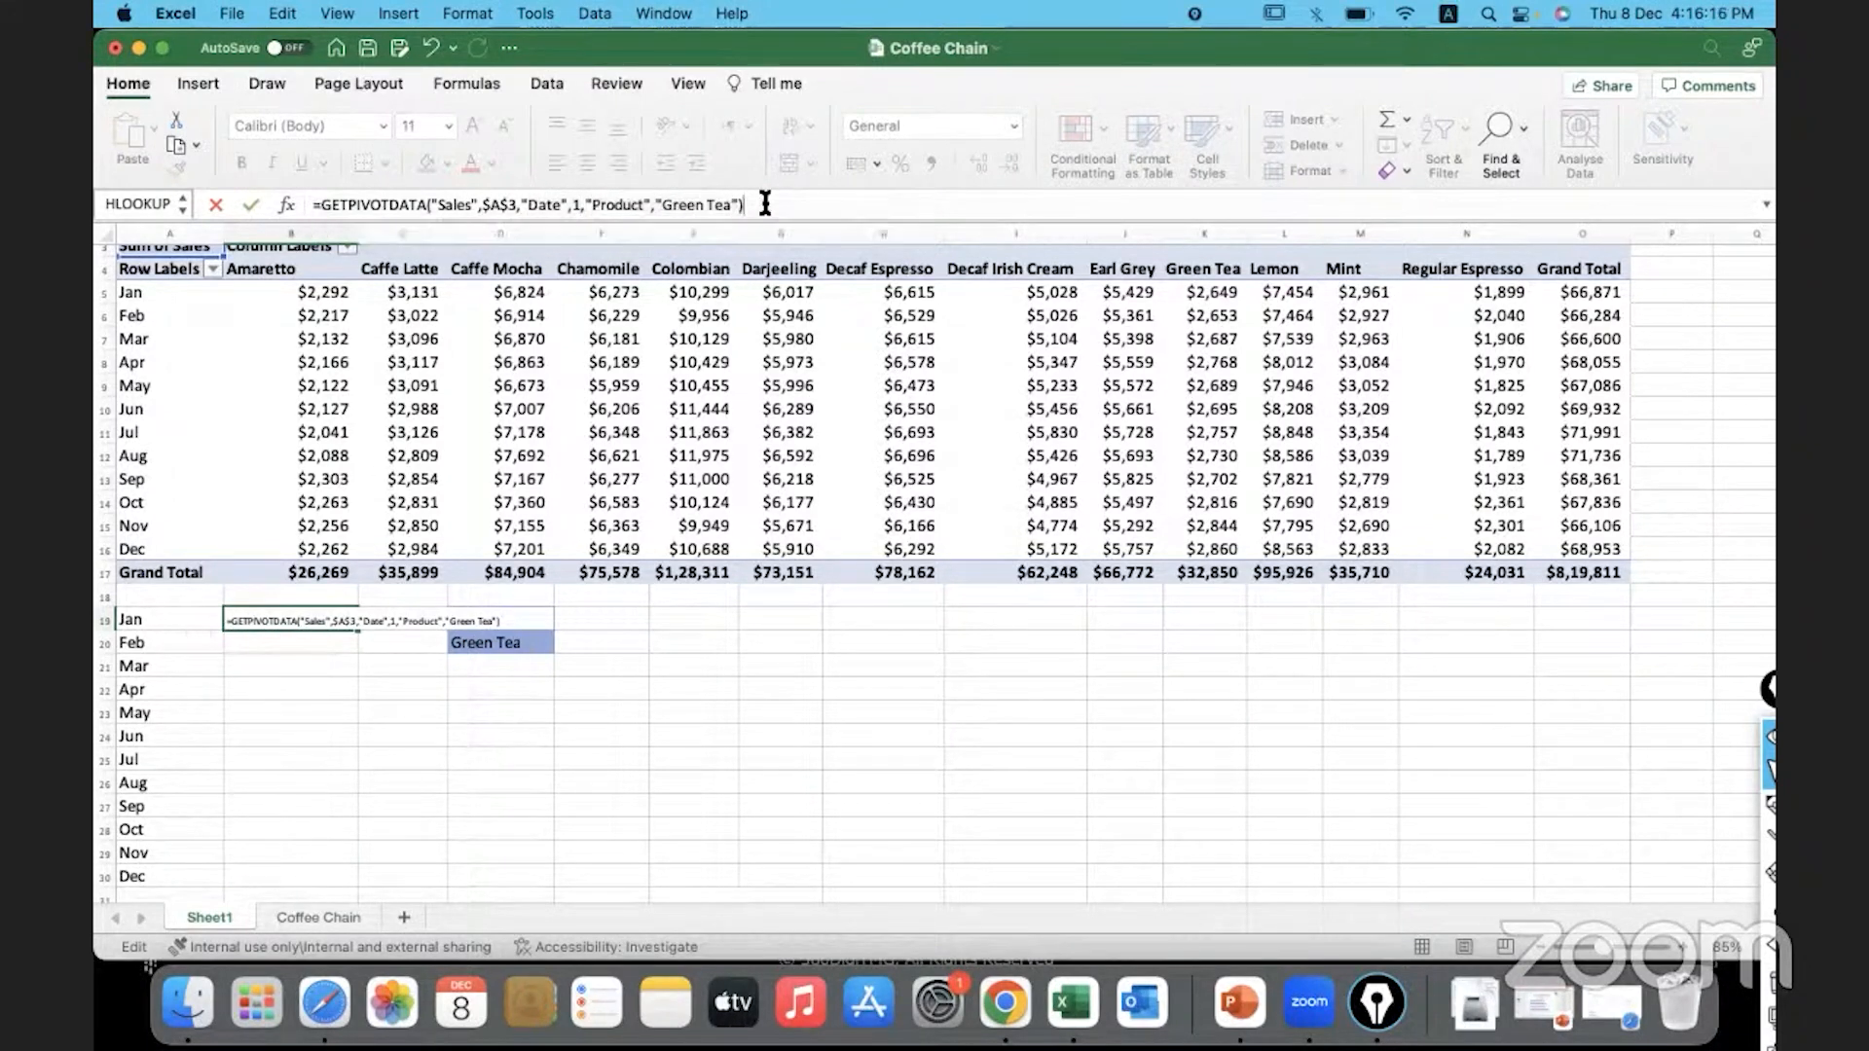
{"action": "key", "text": "Return"}
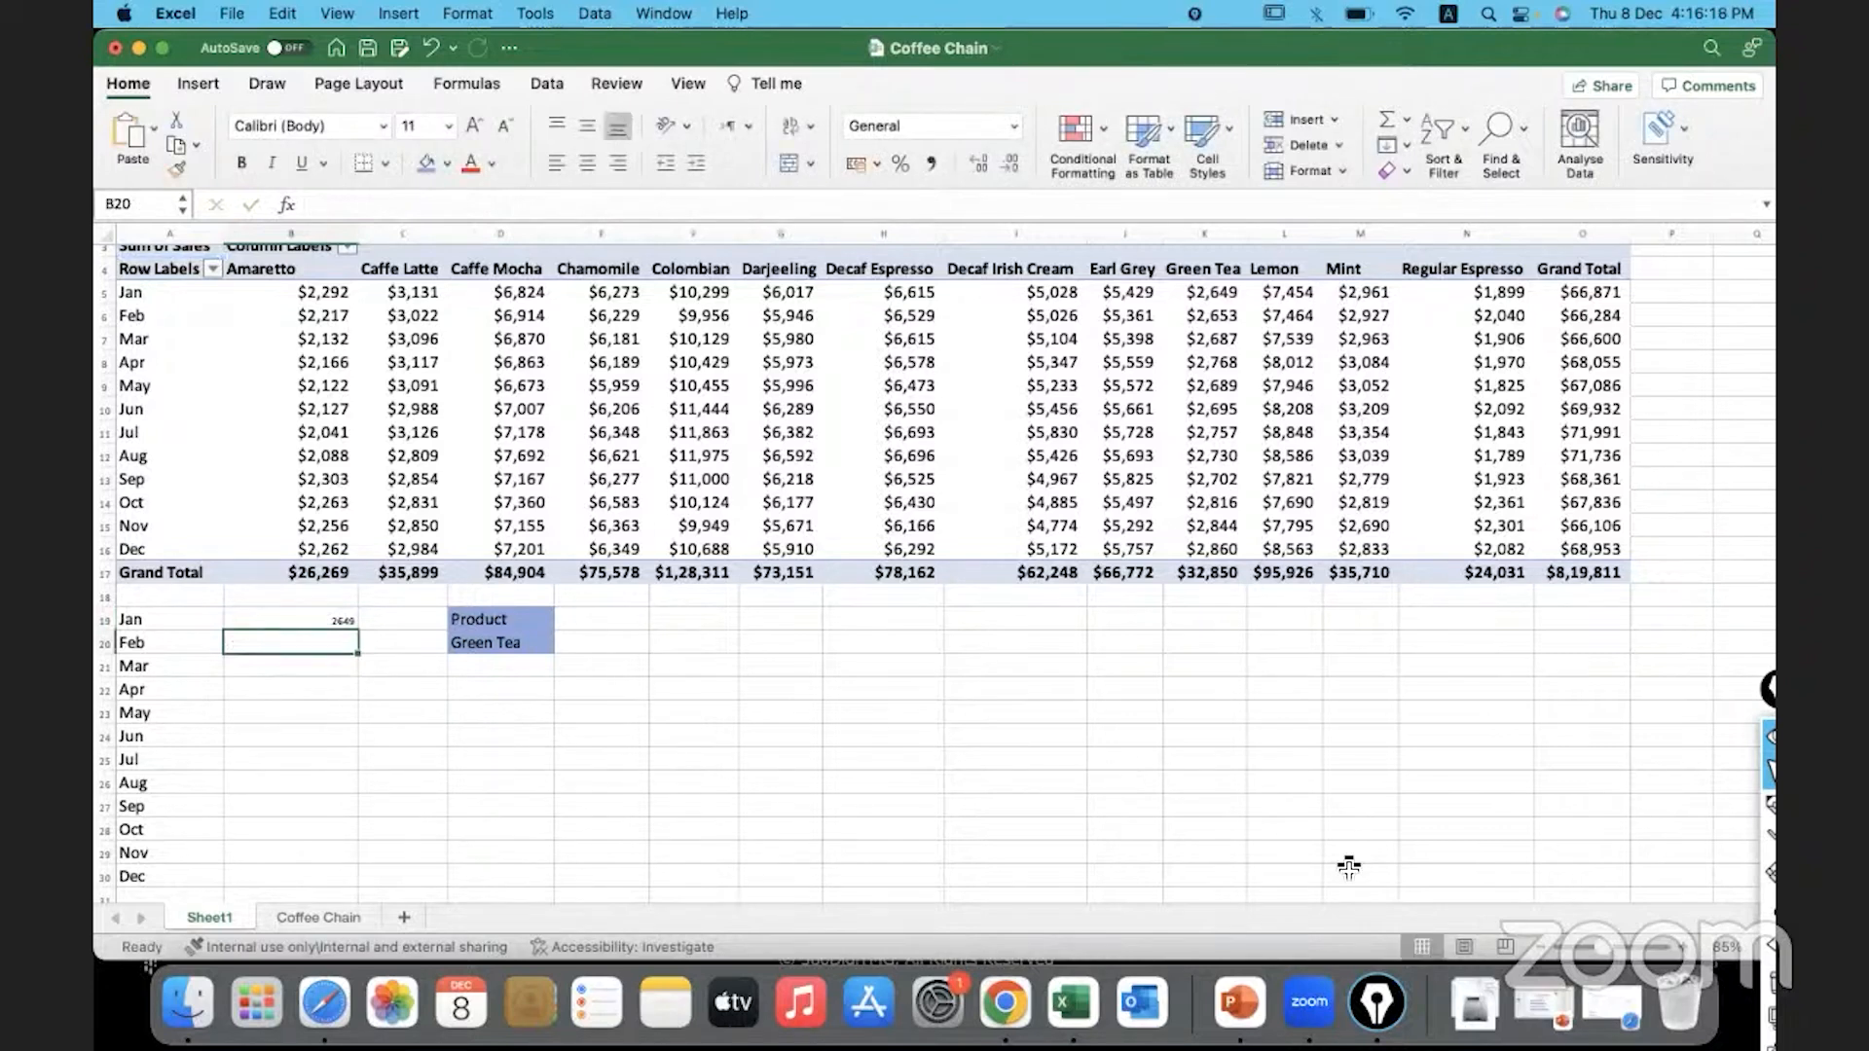
Set the font size of B19 to 18 and compare its result with the pivot table's Jan Green Tea value
{"action": "left_click_drag", "start_coordinate": [1601, 944], "coordinate": [1616, 946]}
{"action": "left_click", "coordinate": [374, 816]}
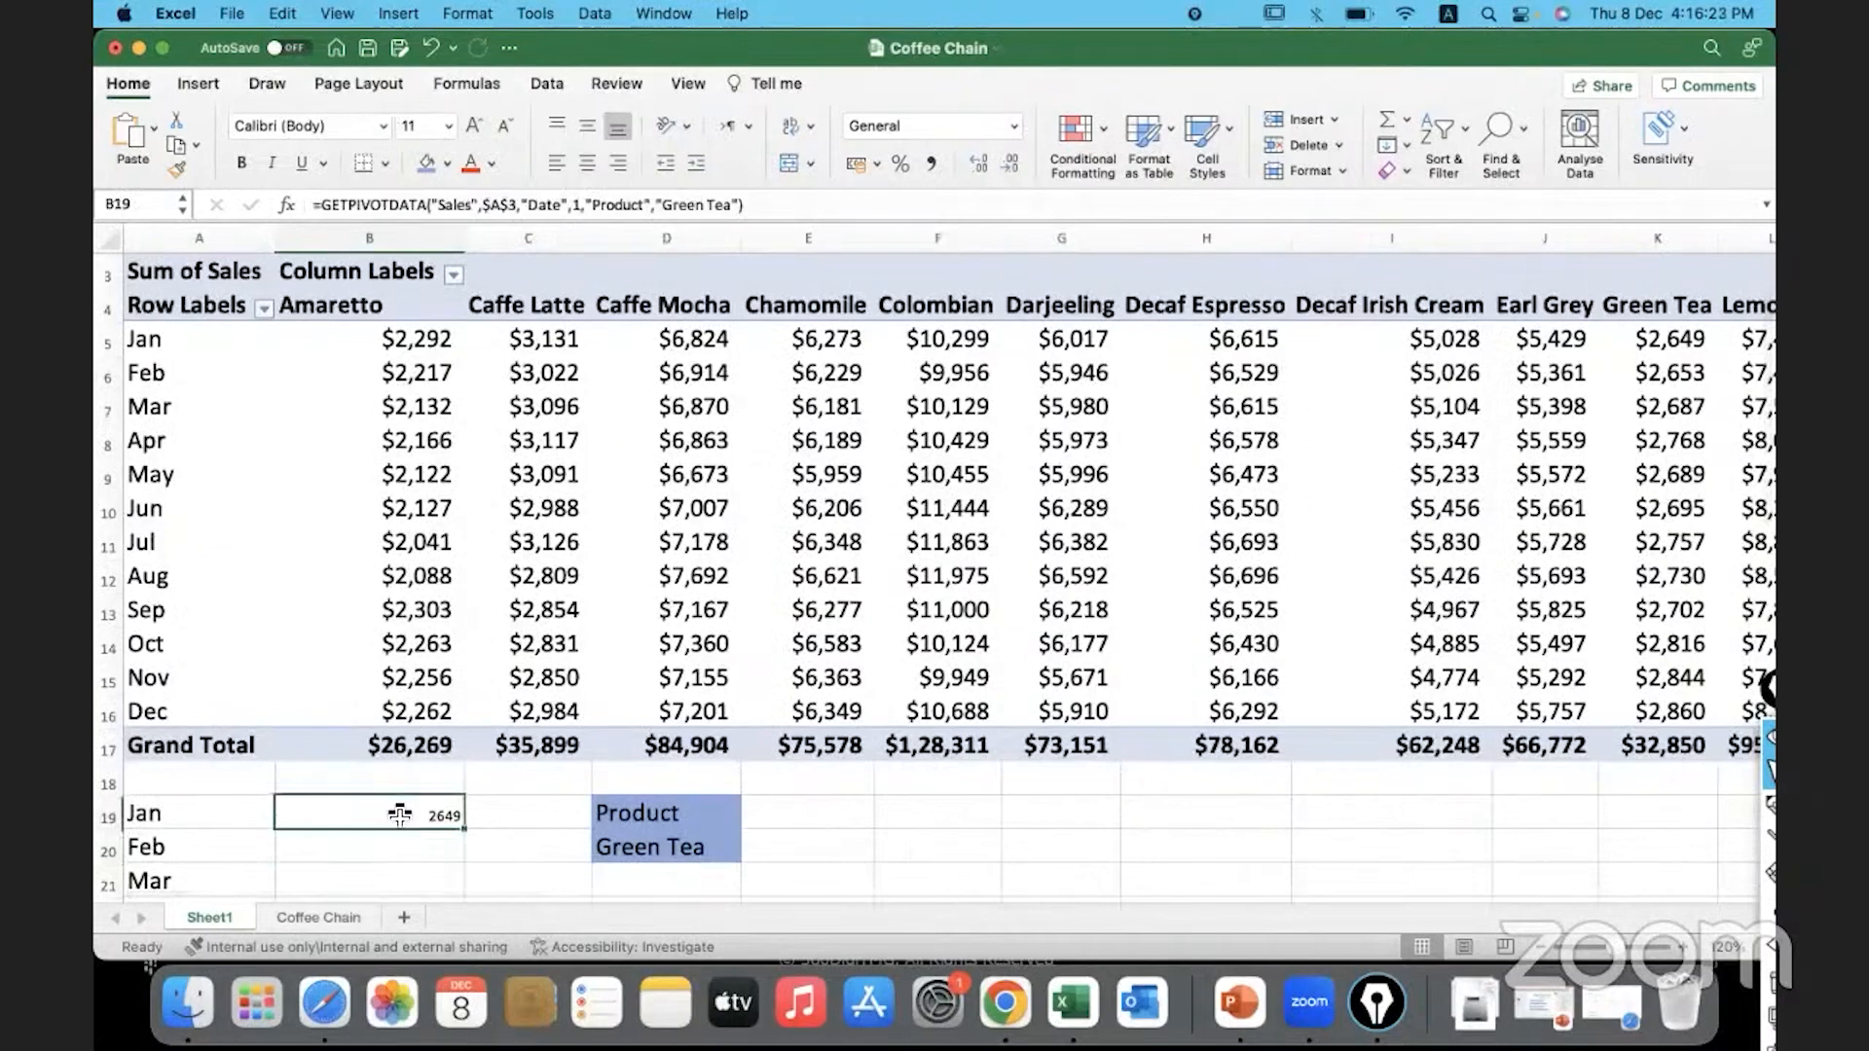
{"action": "left_click", "coordinate": [446, 125]}
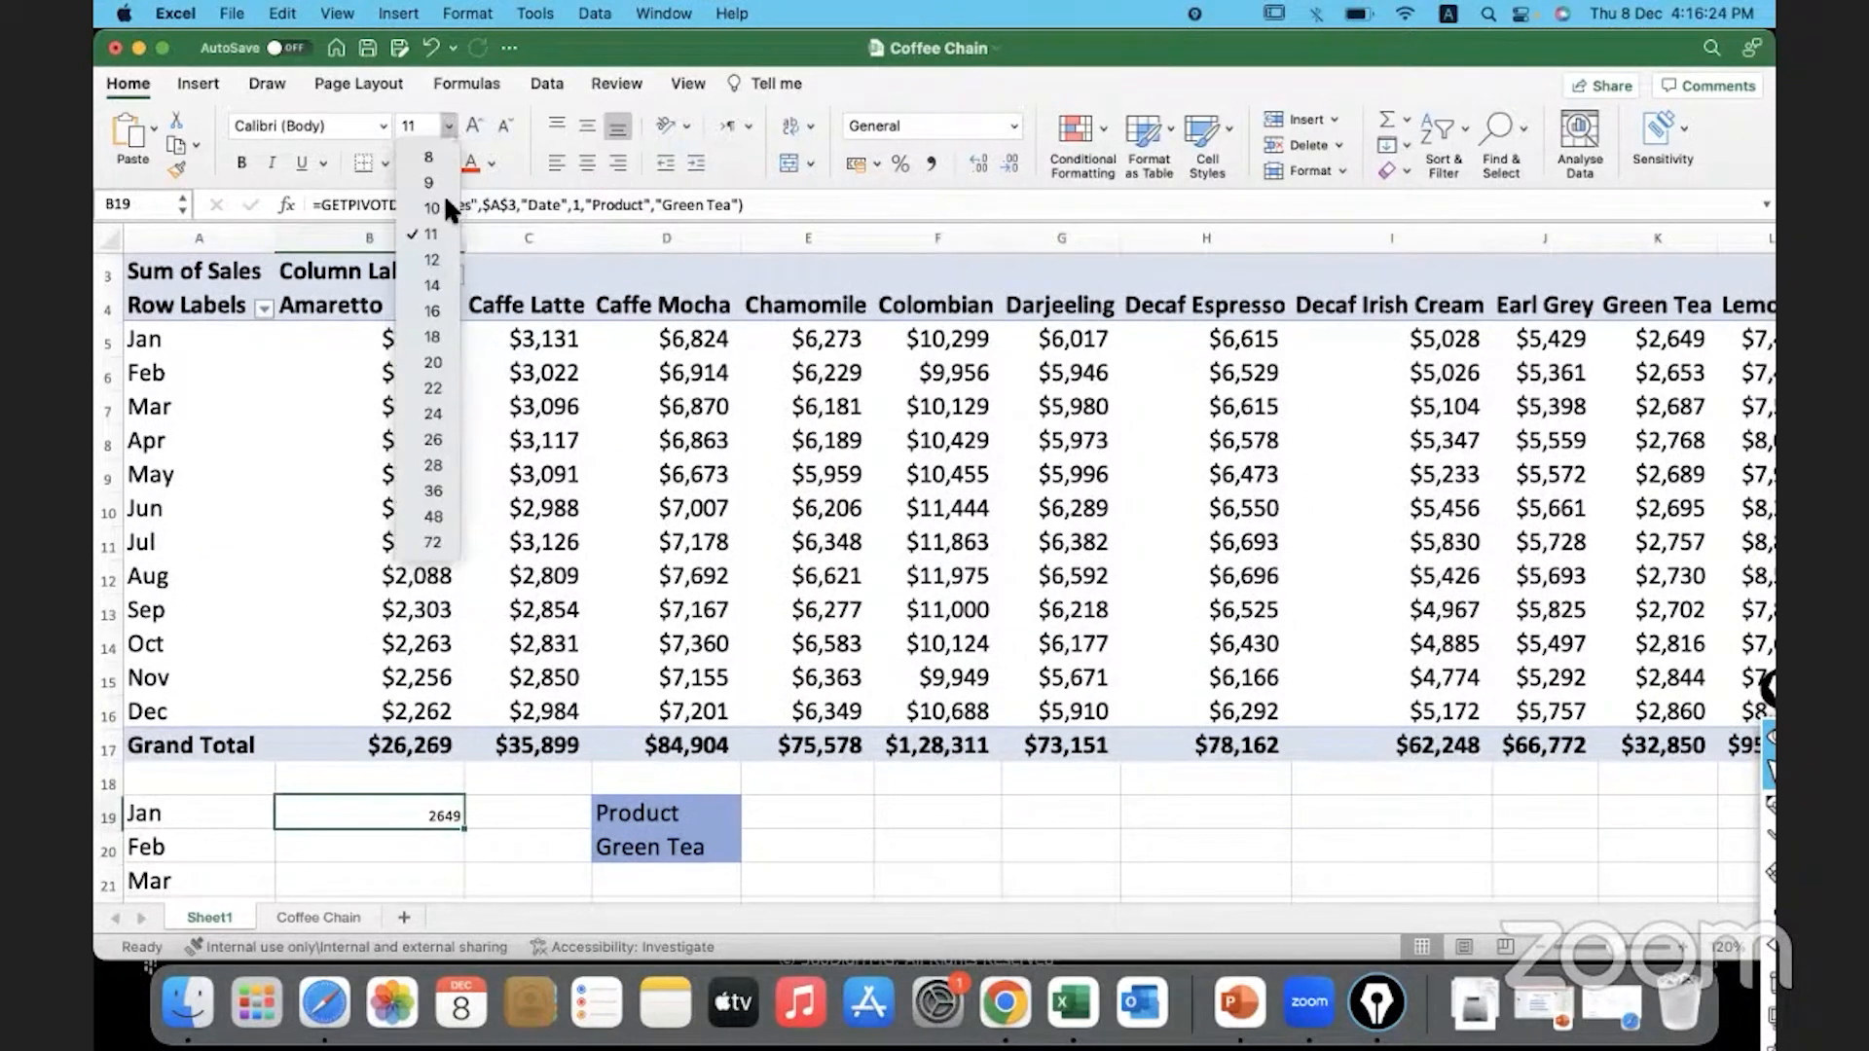
{"action": "left_click", "coordinate": [428, 338]}
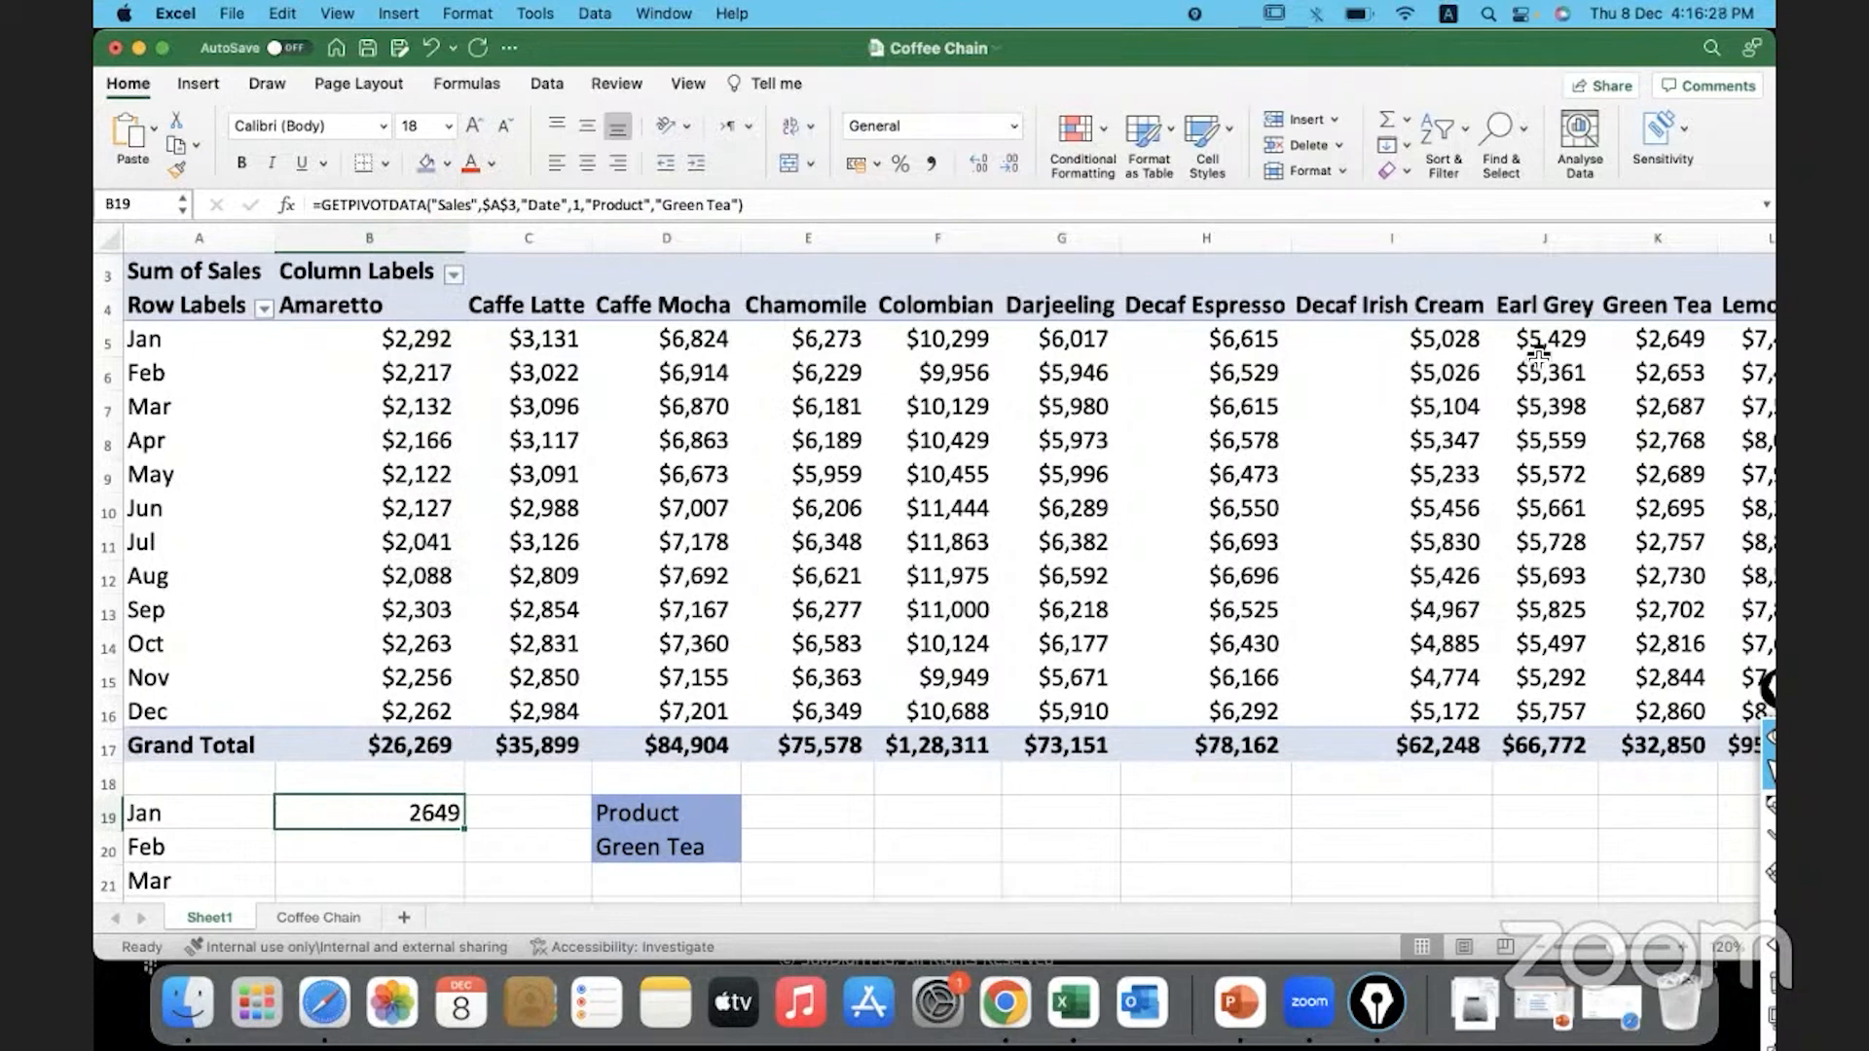
{"action": "left_click", "coordinate": [1641, 341]}
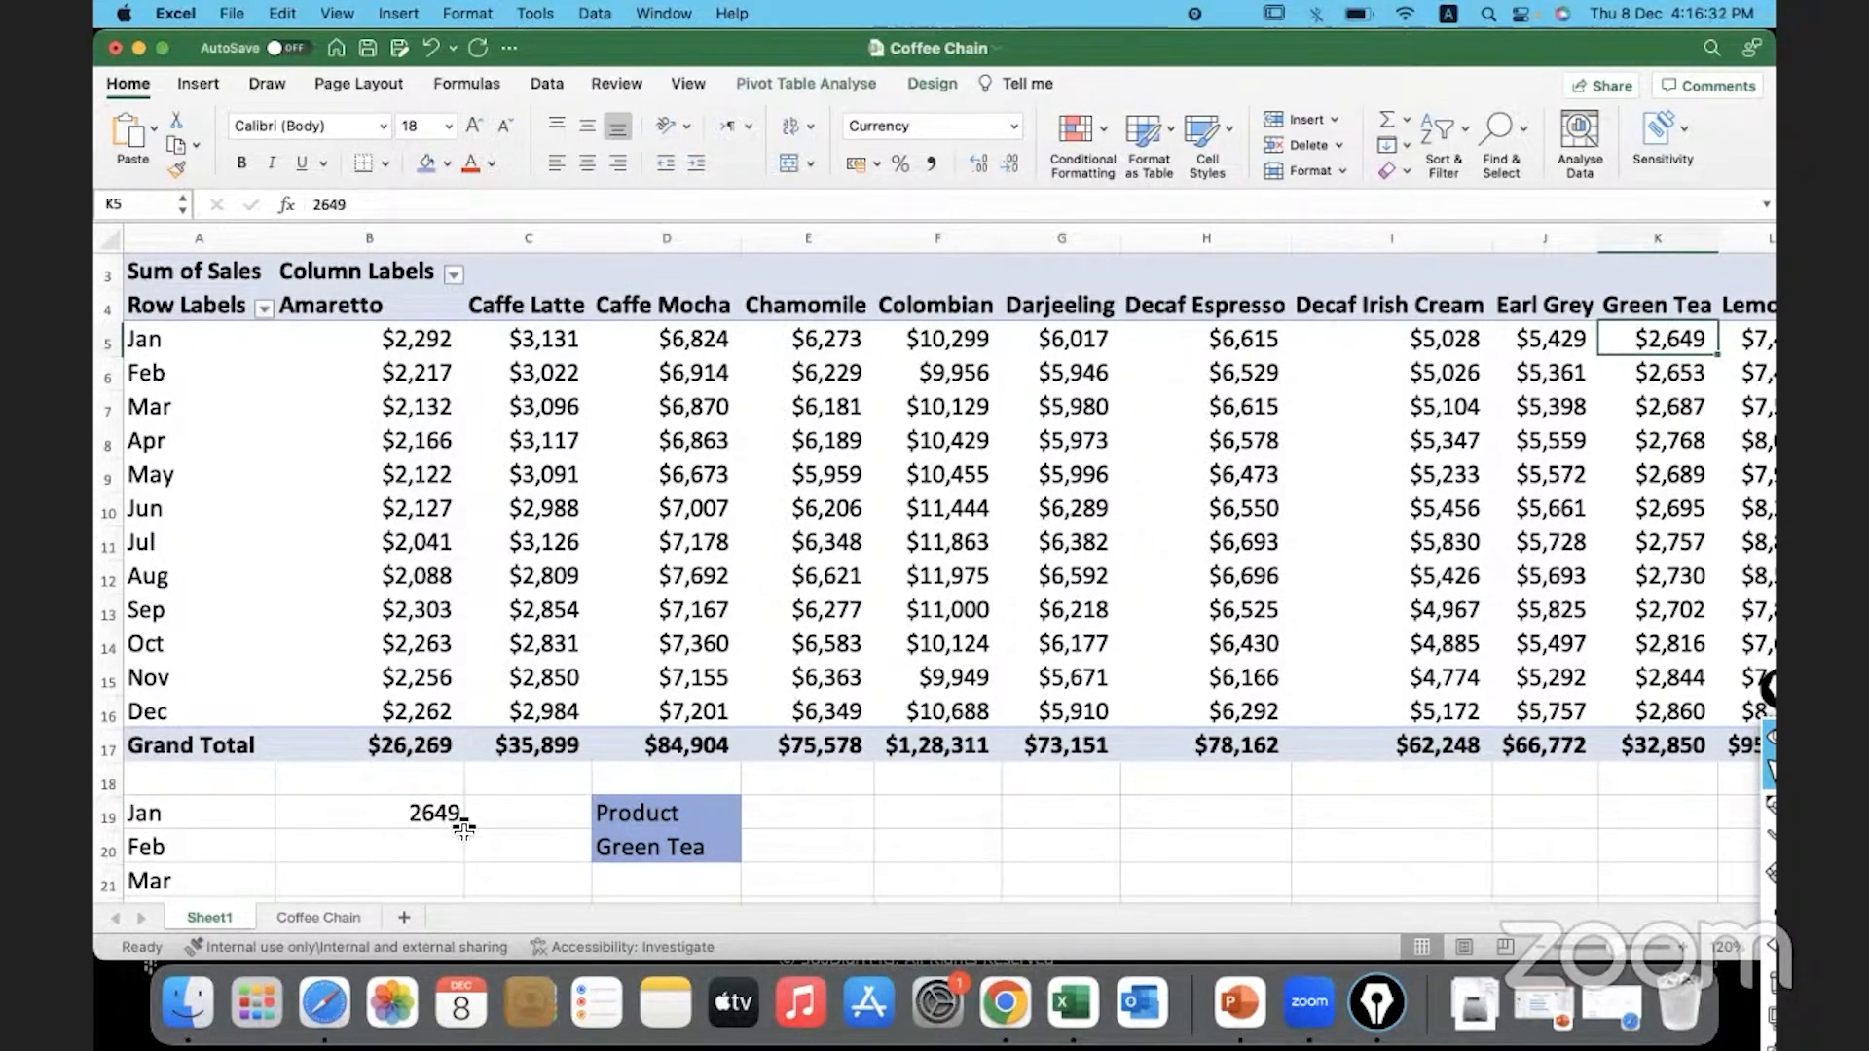
Fill the GETPIVOTDATA formula from B19 down the month list to the Dec row
{"action": "left_click", "coordinate": [437, 816]}
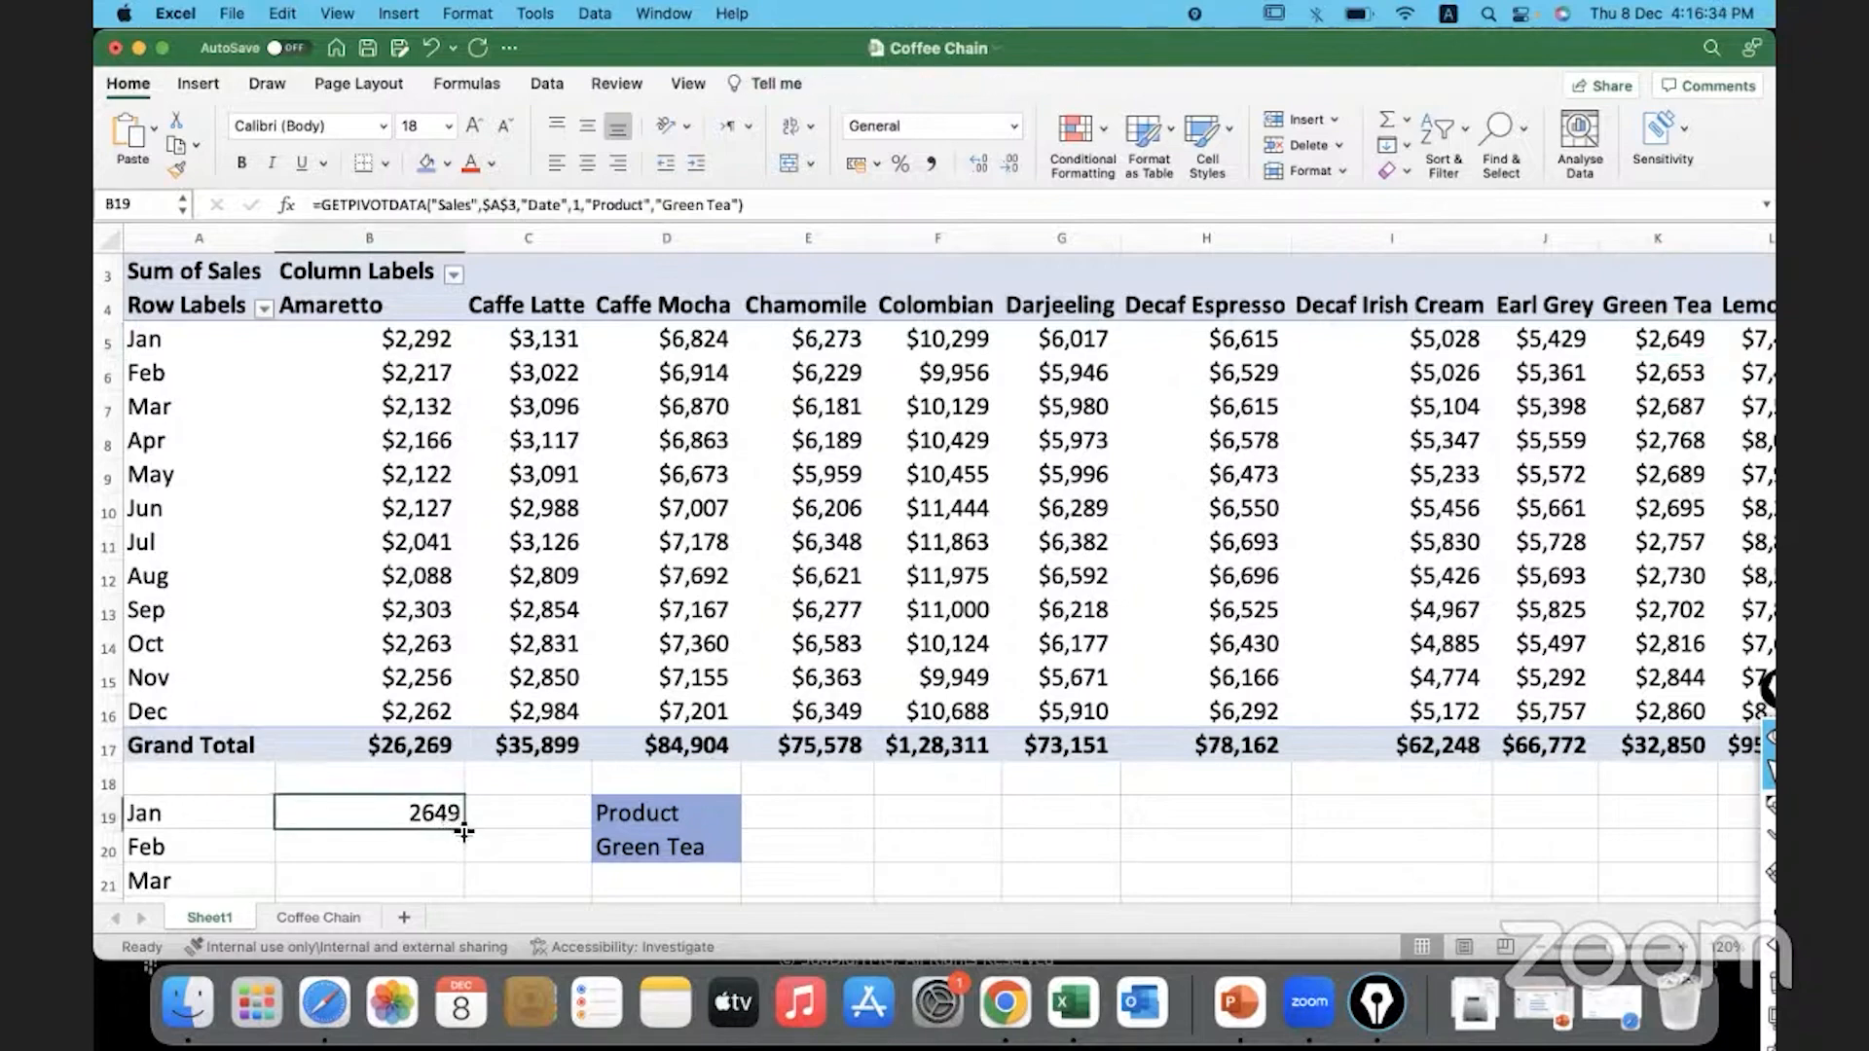
{"action": "double_click", "coordinate": [464, 832]}
{"action": "scroll", "coordinate": [464, 831], "scroll_direction": "down", "scroll_amount": 5}
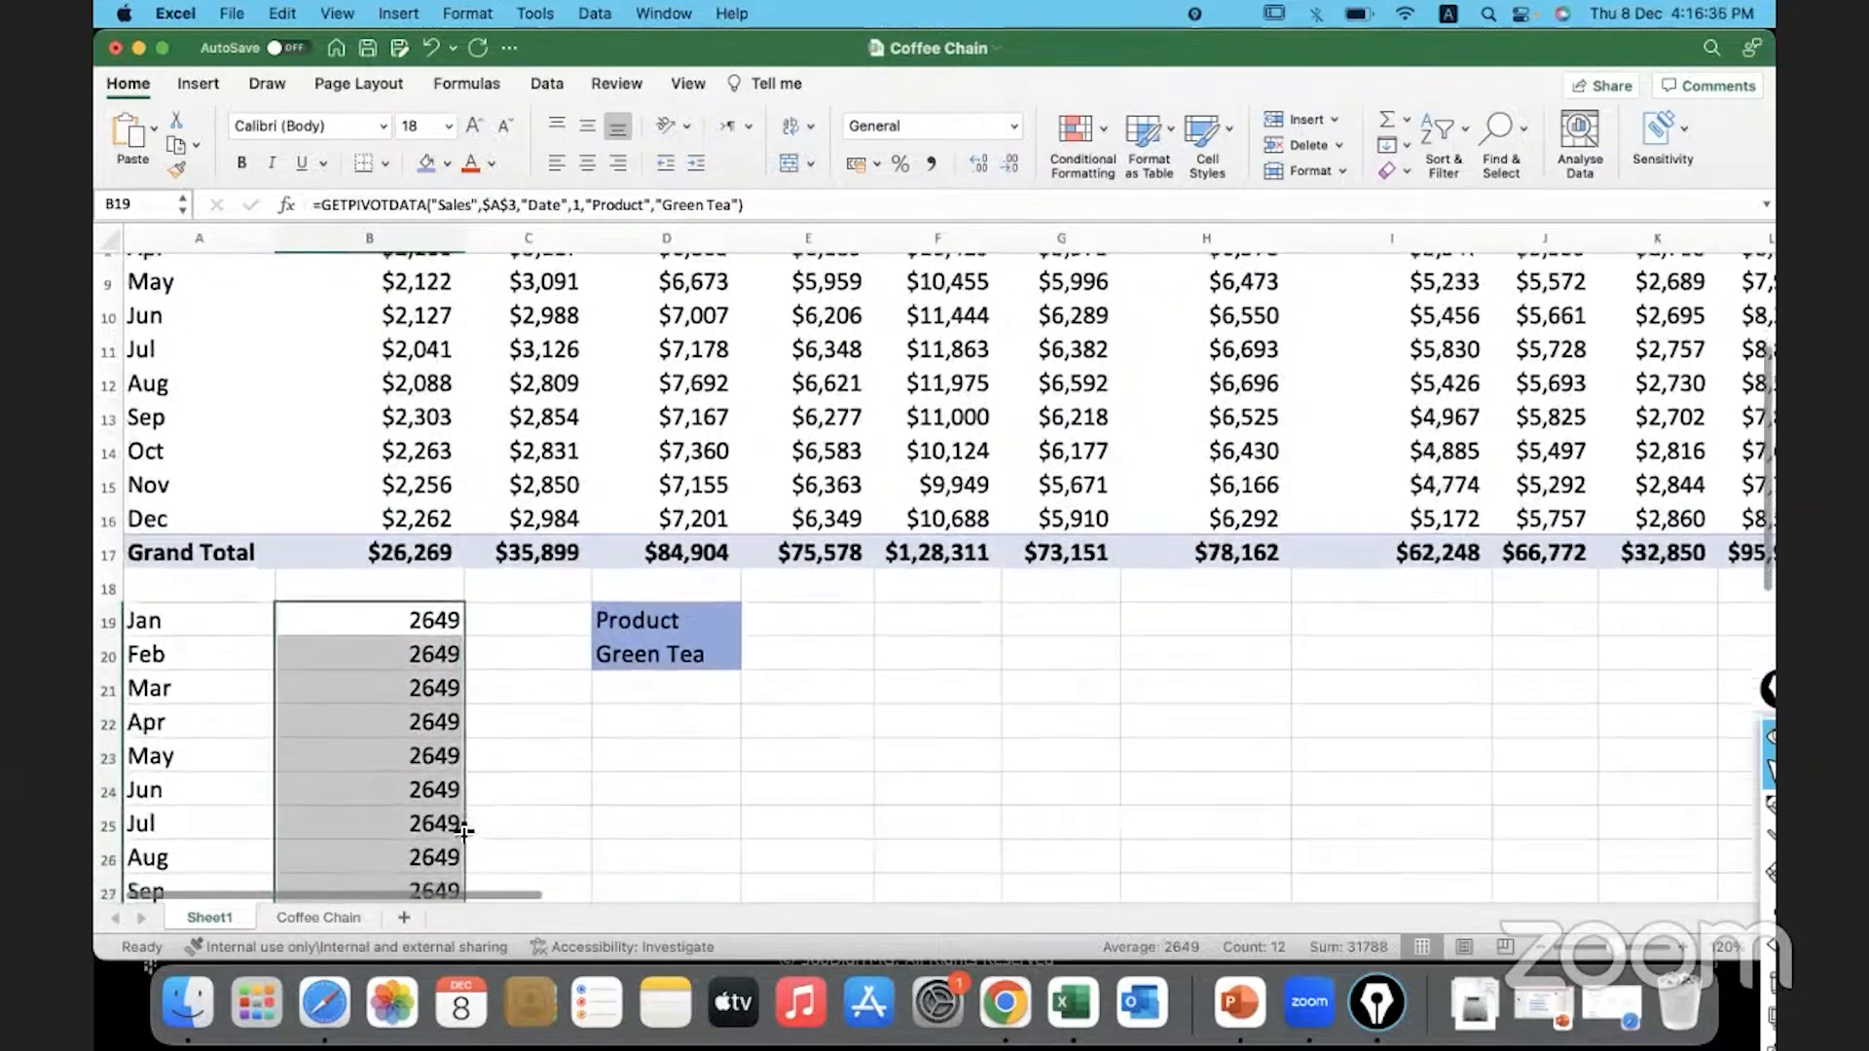
Replace the fixed month number 1 in B19's GETPIVOTDATA formula with a reference to the Jan label in A19
{"action": "scroll", "coordinate": [463, 831], "scroll_direction": "down", "scroll_amount": 8}
{"action": "scroll", "coordinate": [463, 831], "scroll_direction": "up", "scroll_amount": 6}
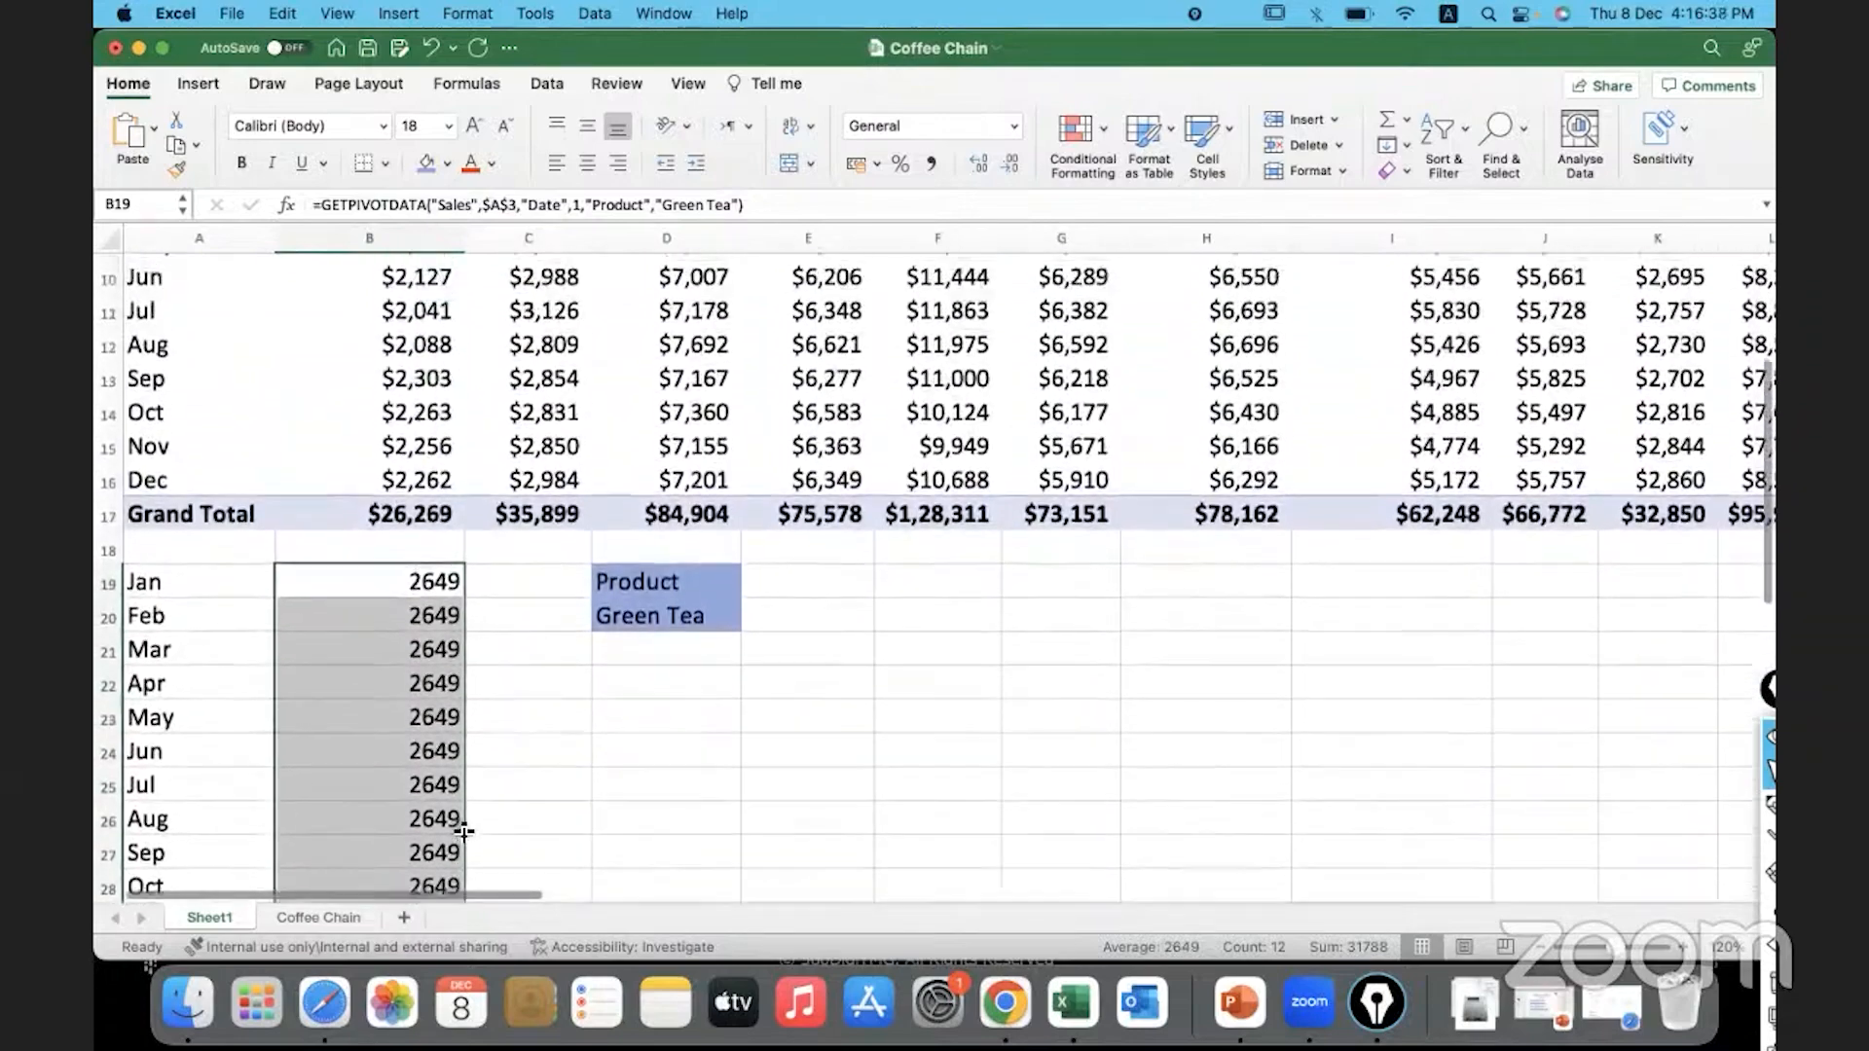
{"action": "scroll", "coordinate": [464, 831], "scroll_direction": "up", "scroll_amount": 4}
{"action": "scroll", "coordinate": [463, 832], "scroll_direction": "up", "scroll_amount": 1}
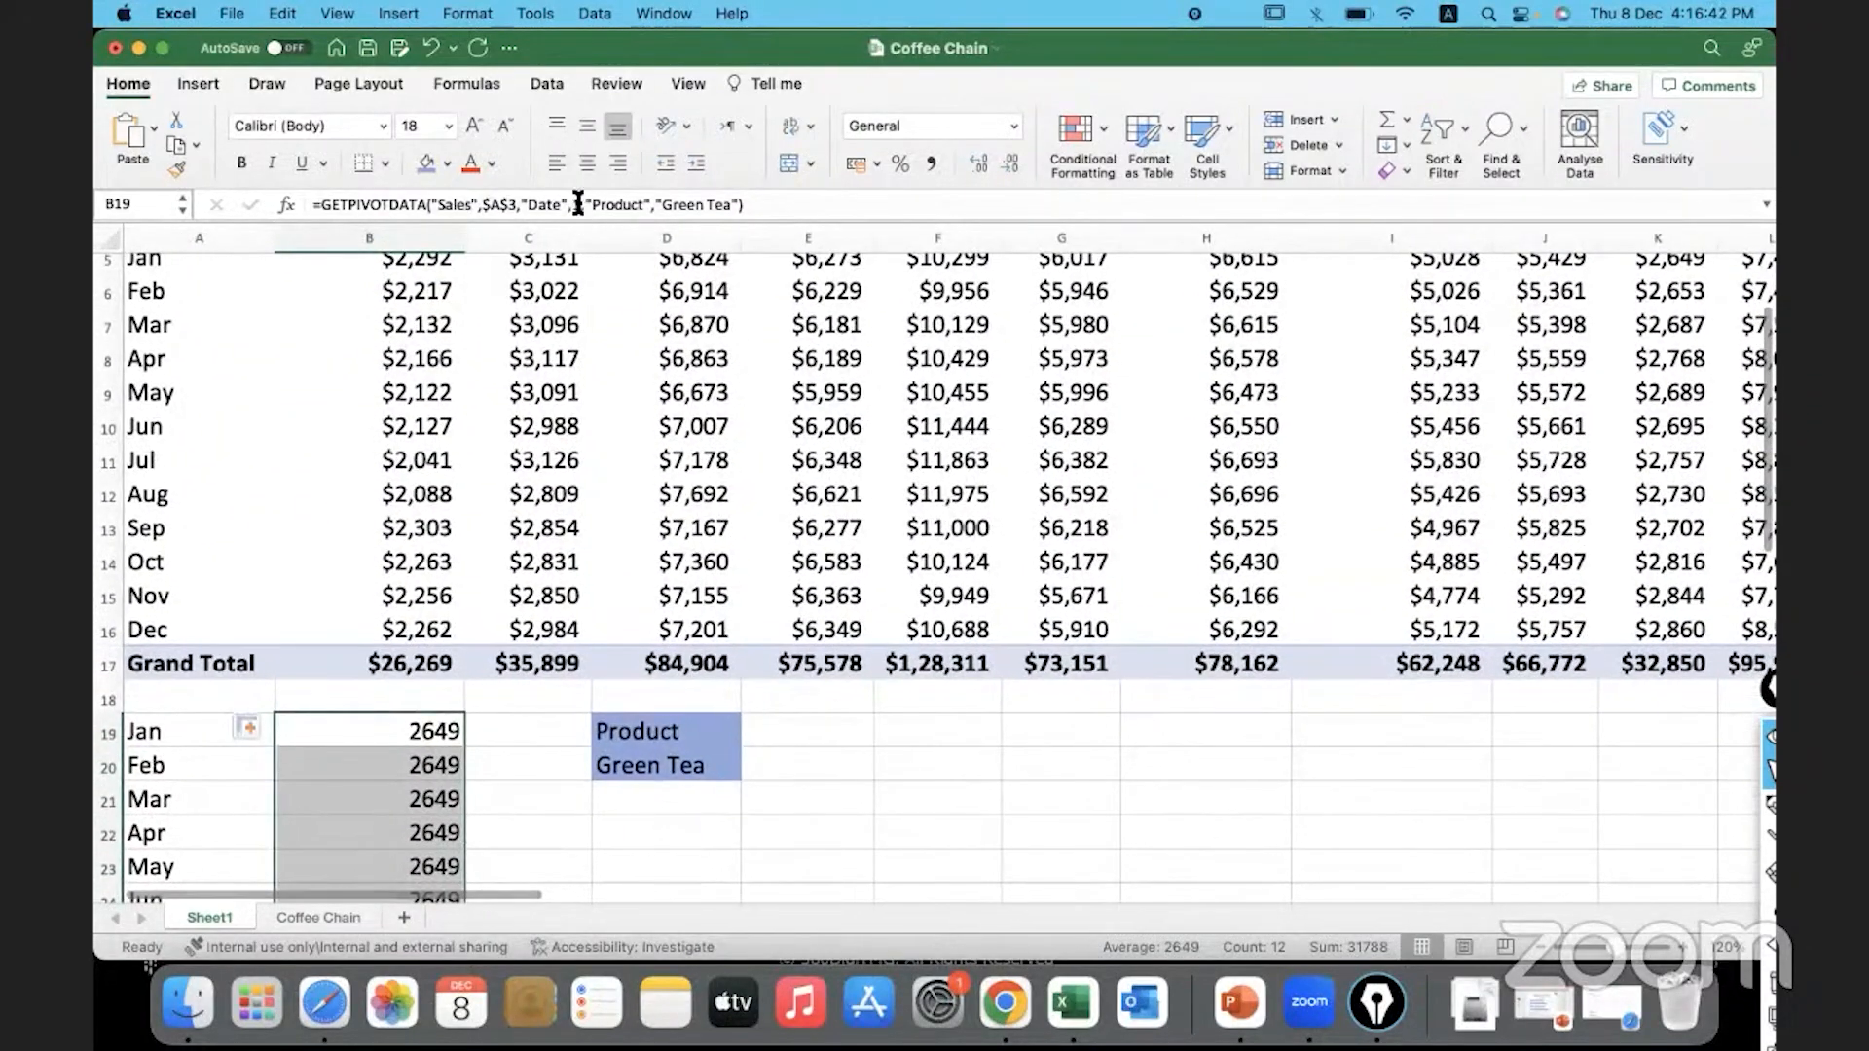
{"action": "left_click", "coordinate": [578, 205]}
{"action": "type", "text": "1"}
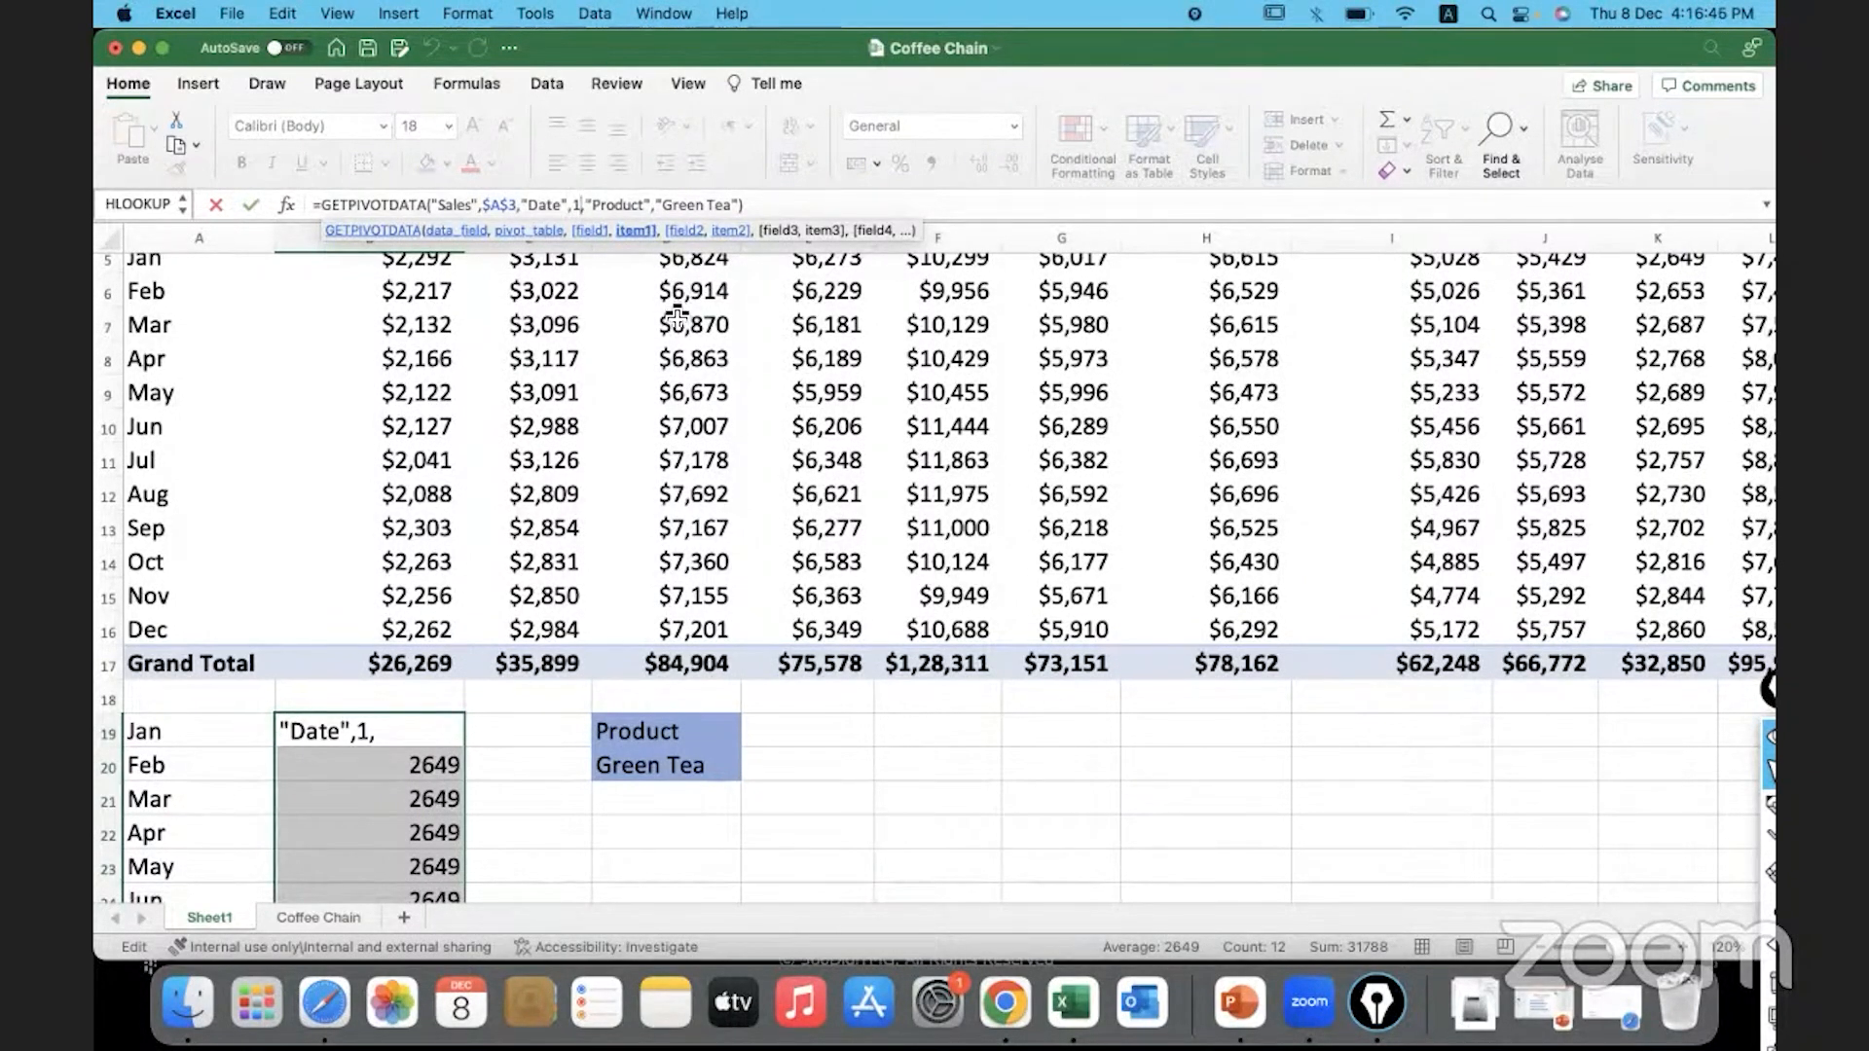
{"action": "key", "text": "BackSpace"}
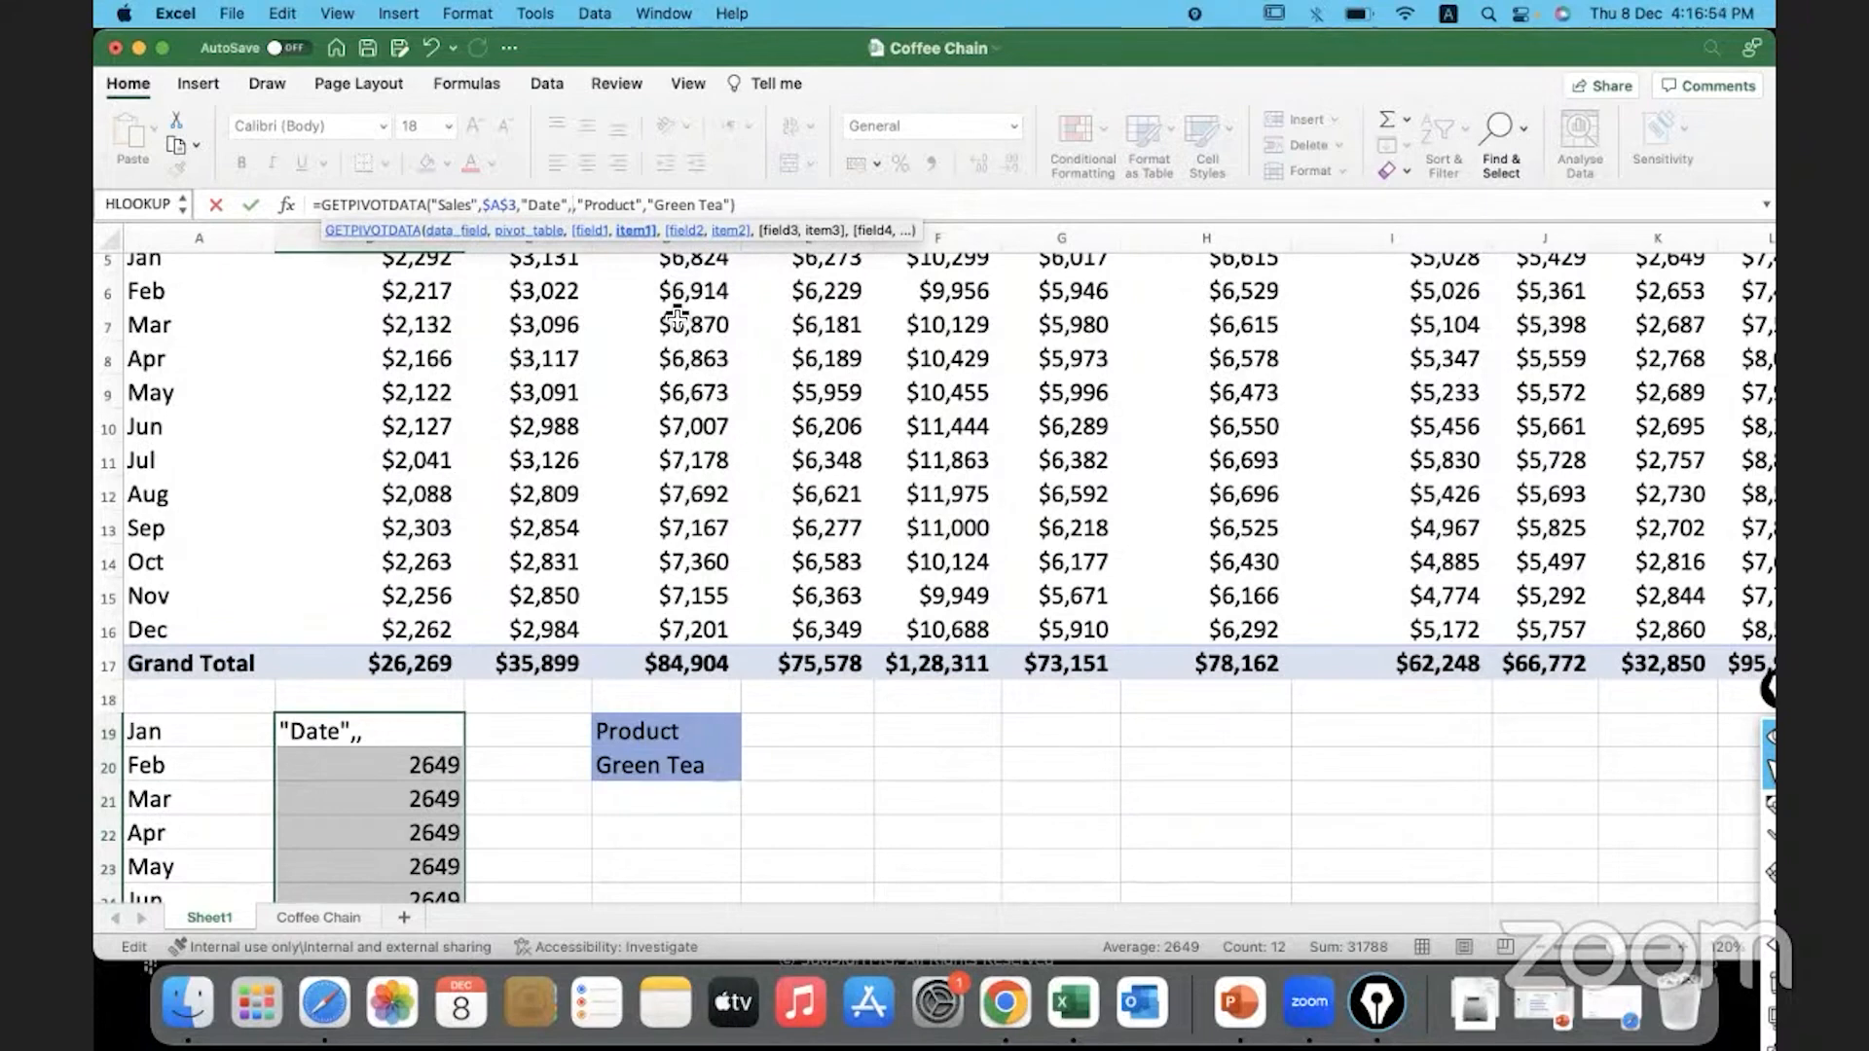
{"action": "left_click", "coordinate": [234, 739]}
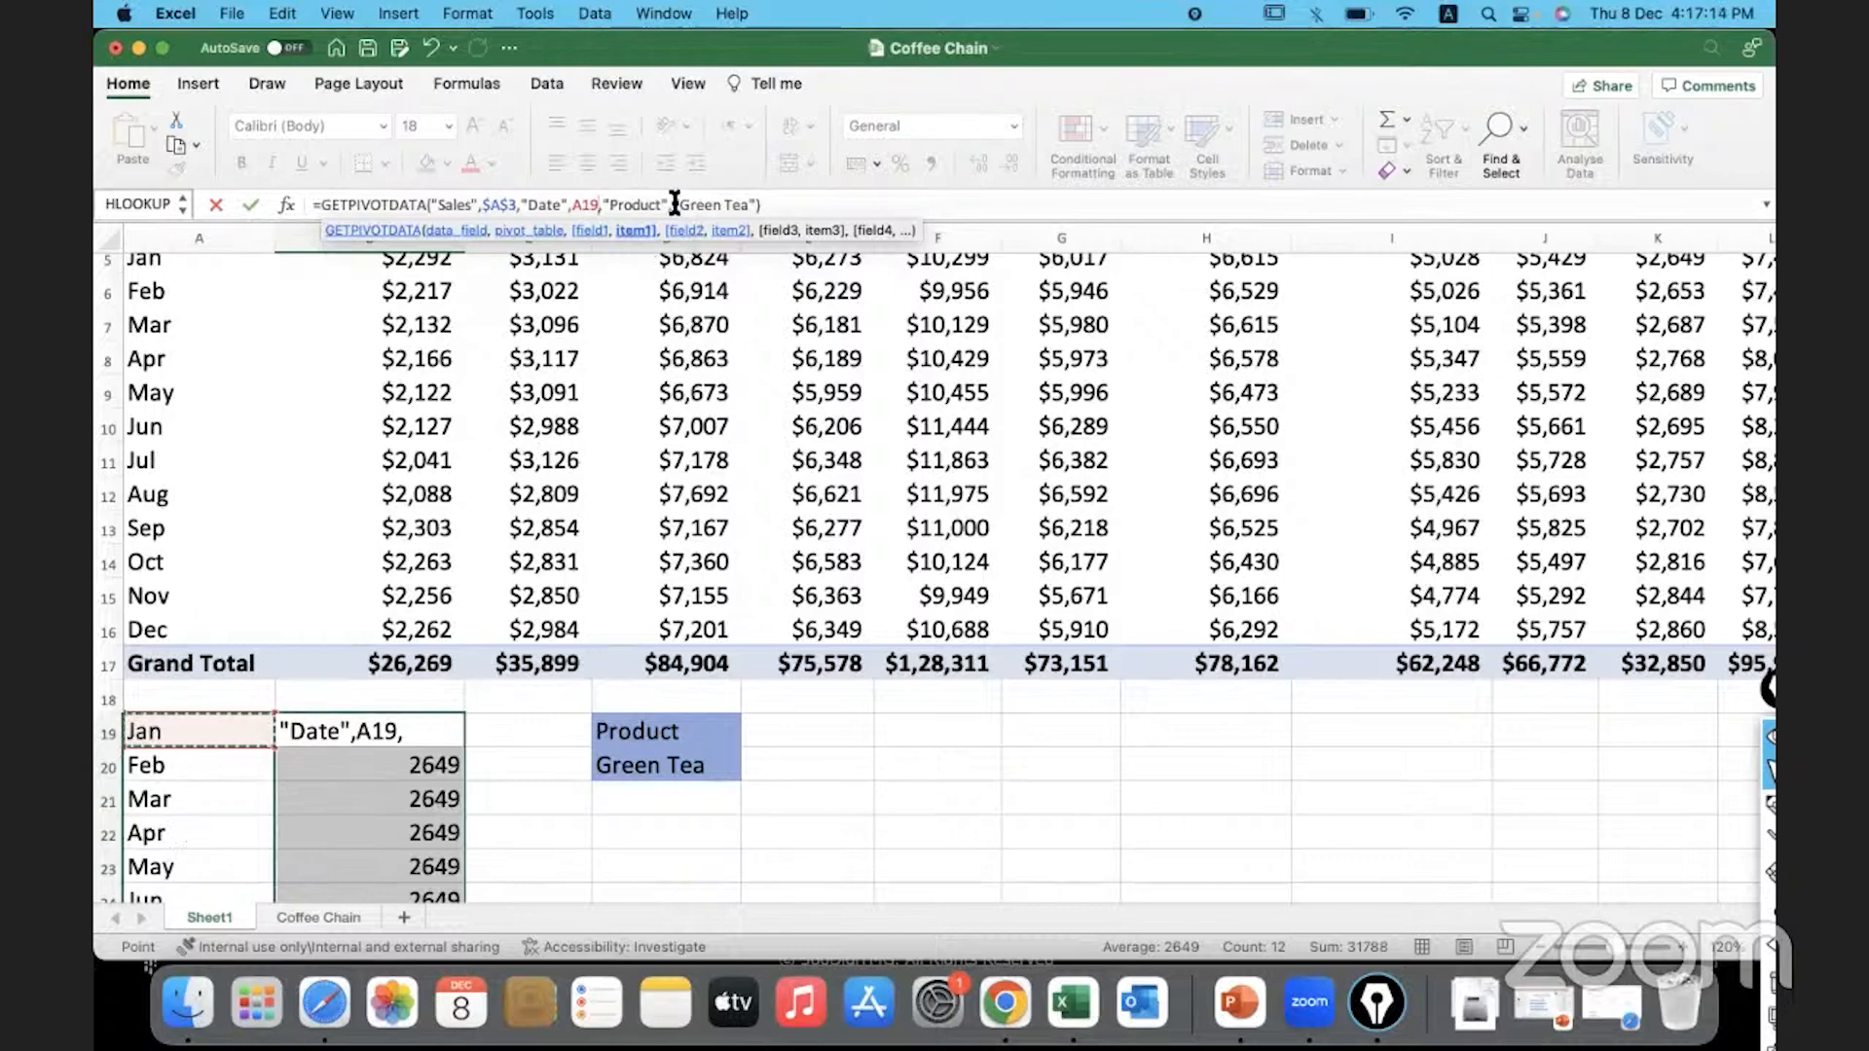
Replace the "Green Tea" text in B19's GETPIVOTDATA formula with the absolute reference $D$20 and enter the formula
{"action": "left_click_drag", "start_coordinate": [671, 205], "coordinate": [755, 202]}
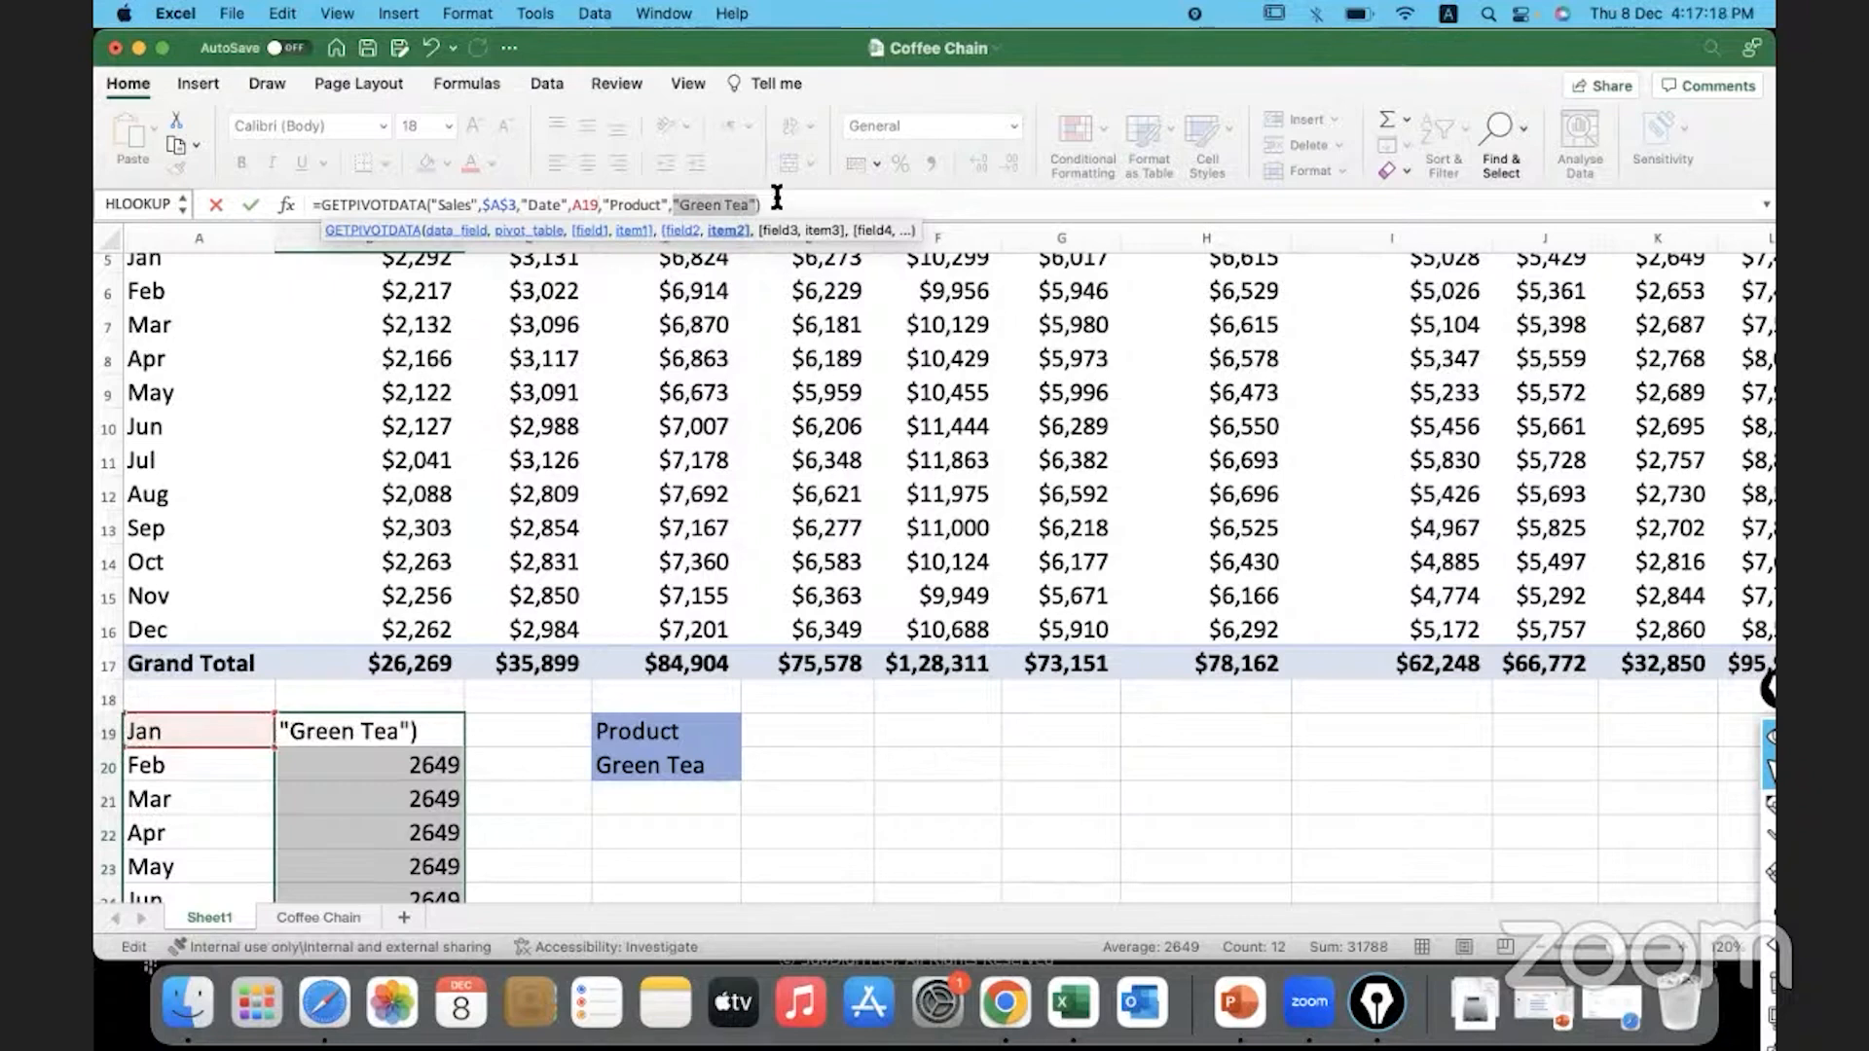
{"action": "left_click", "coordinate": [698, 775]}
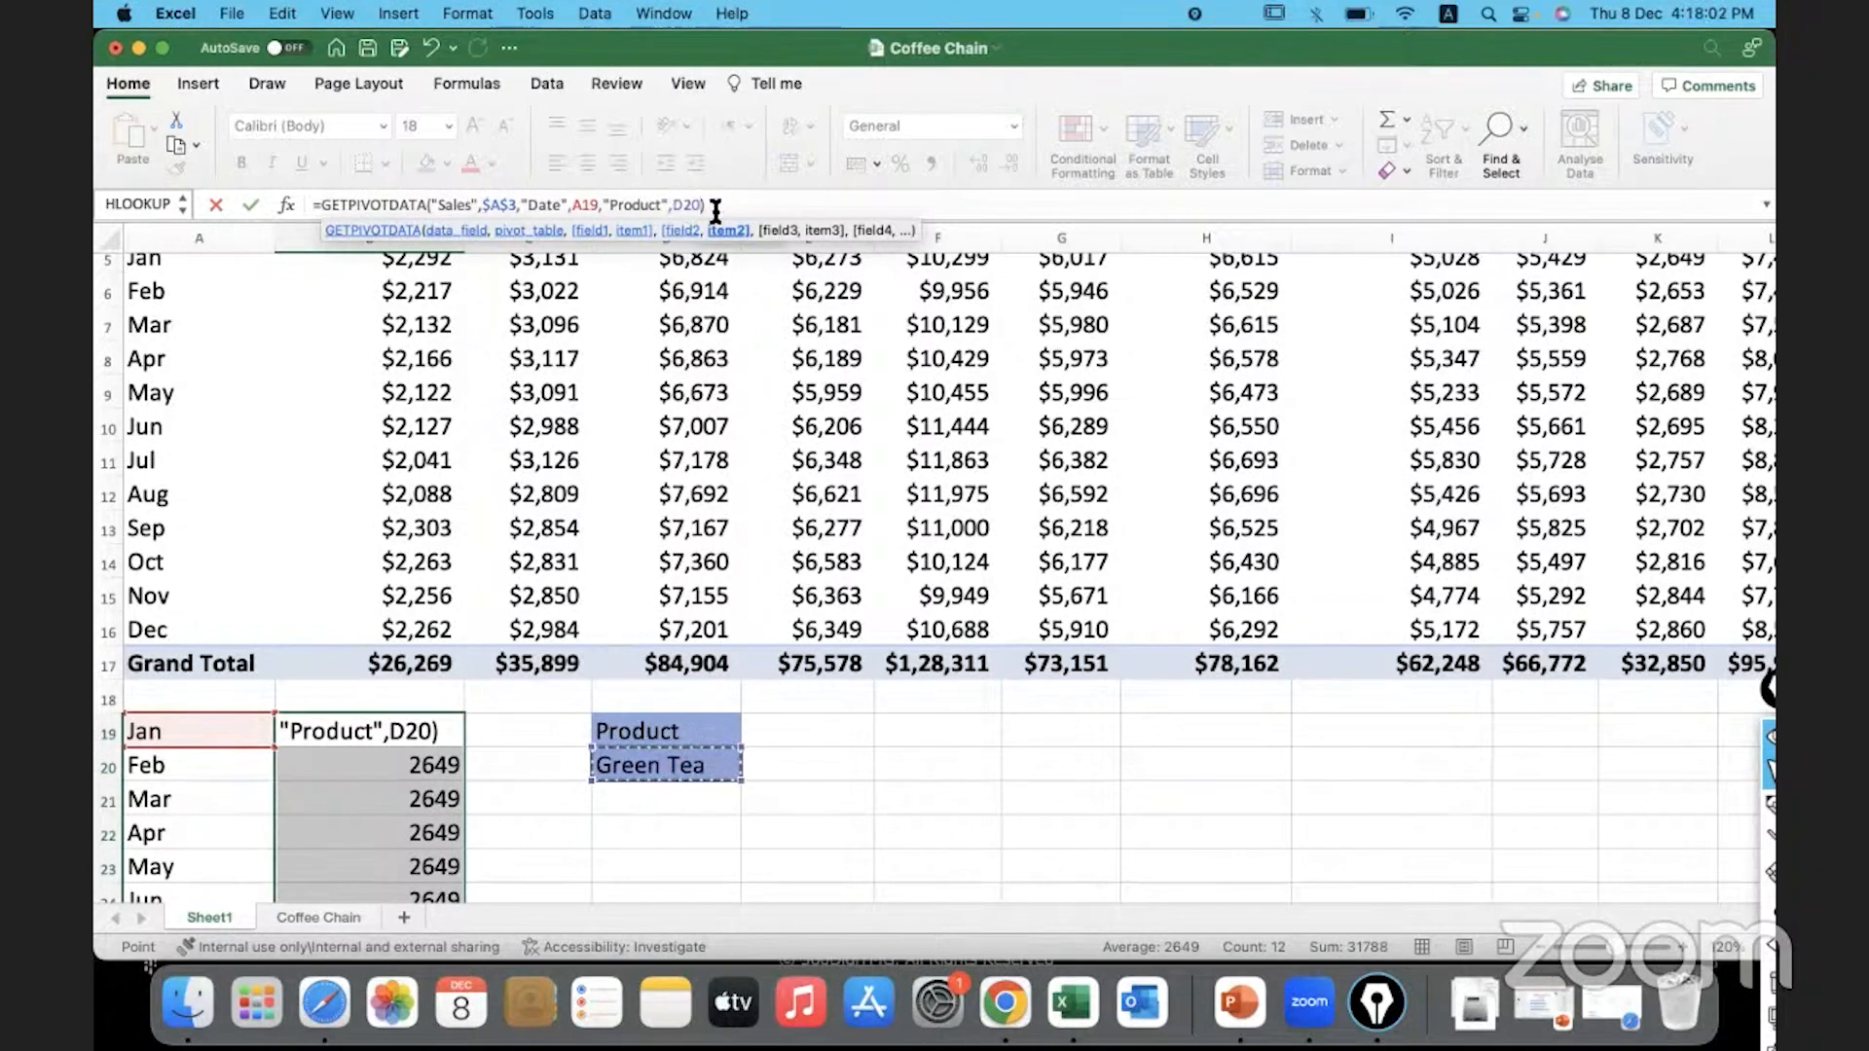
{"action": "key", "text": "F4"}
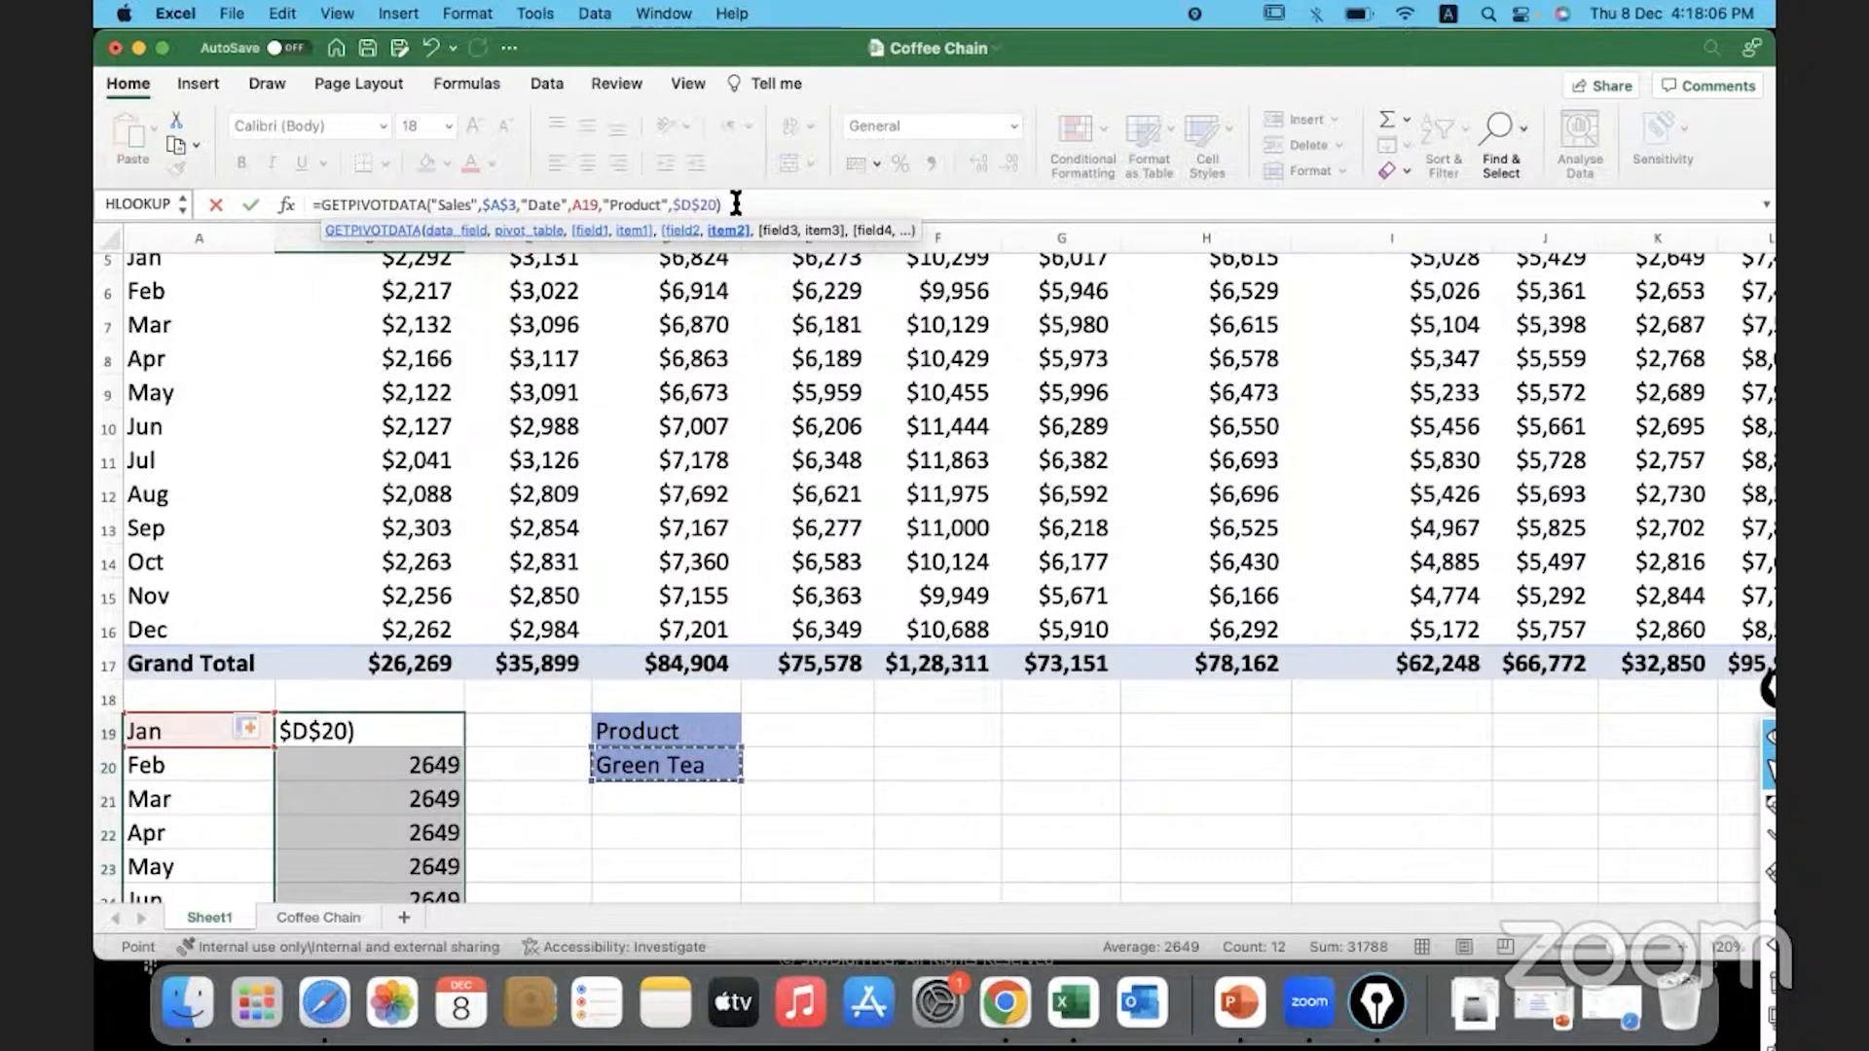
{"action": "left_click_drag", "start_coordinate": [718, 205], "coordinate": [672, 207]}
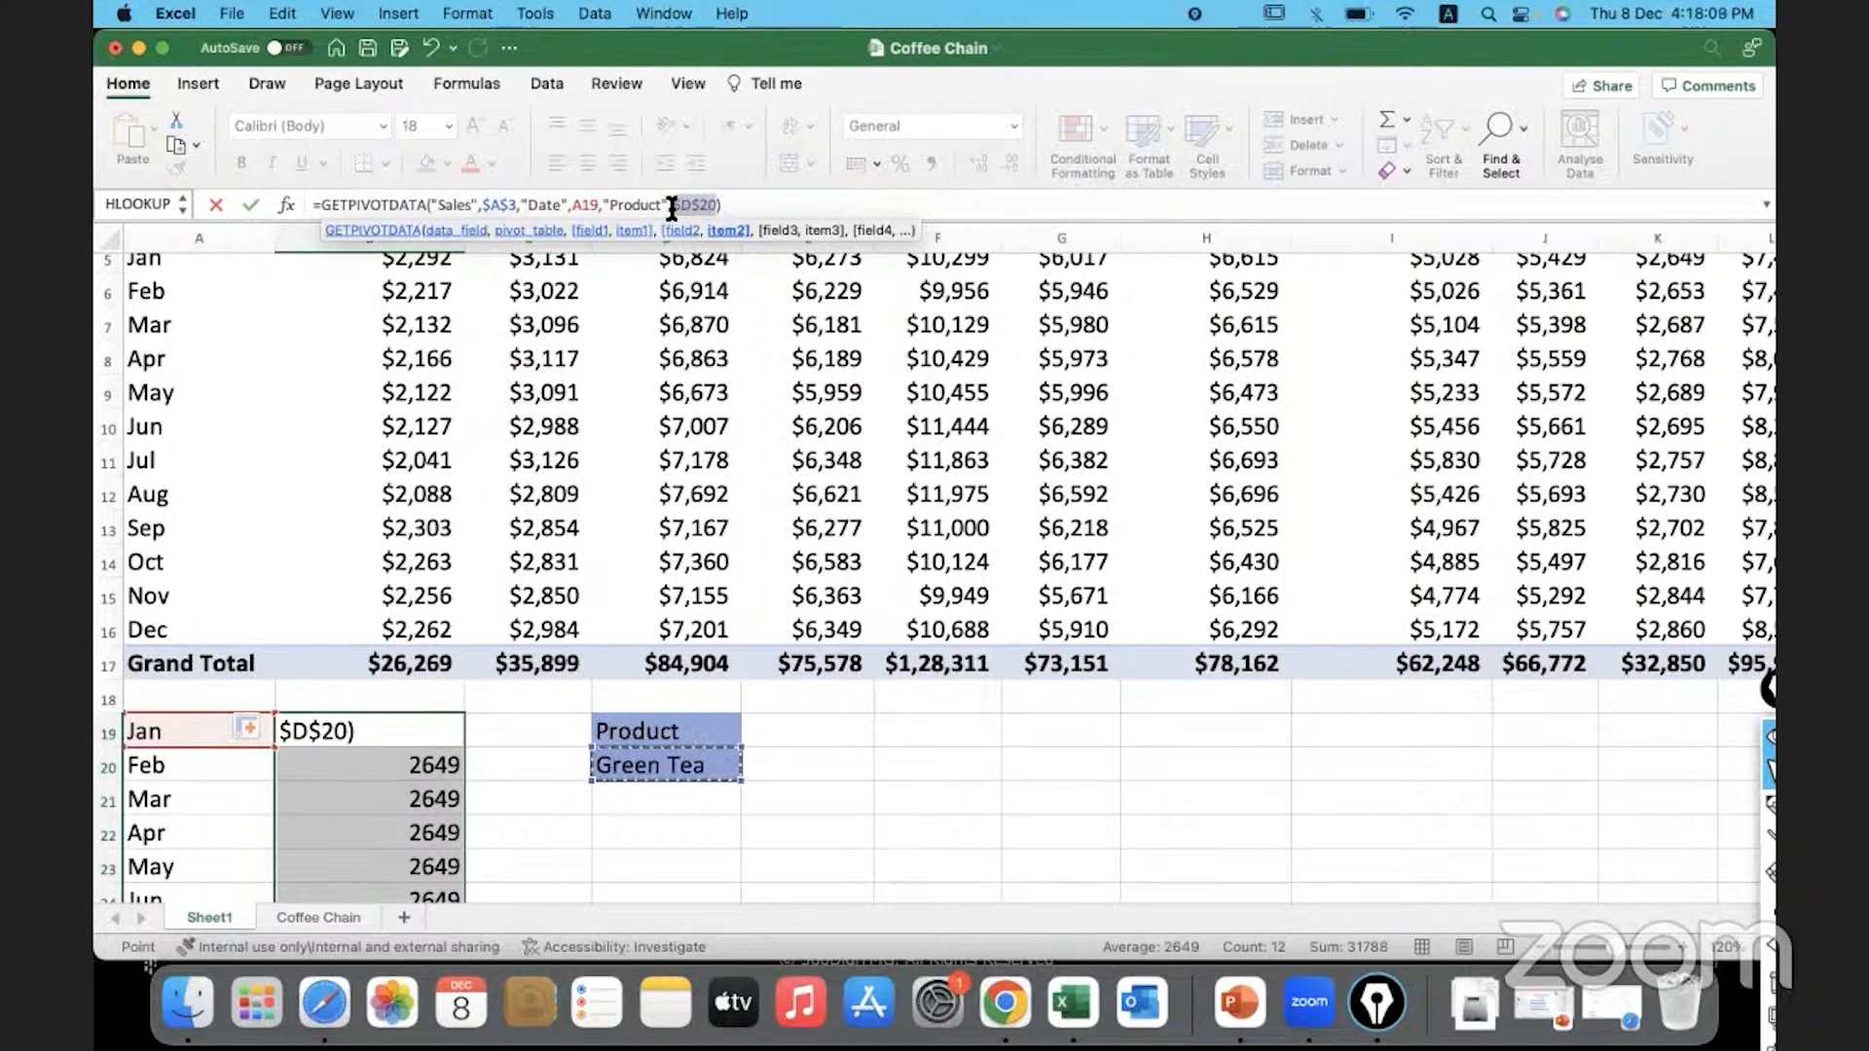
{"action": "left_click", "coordinate": [733, 204]}
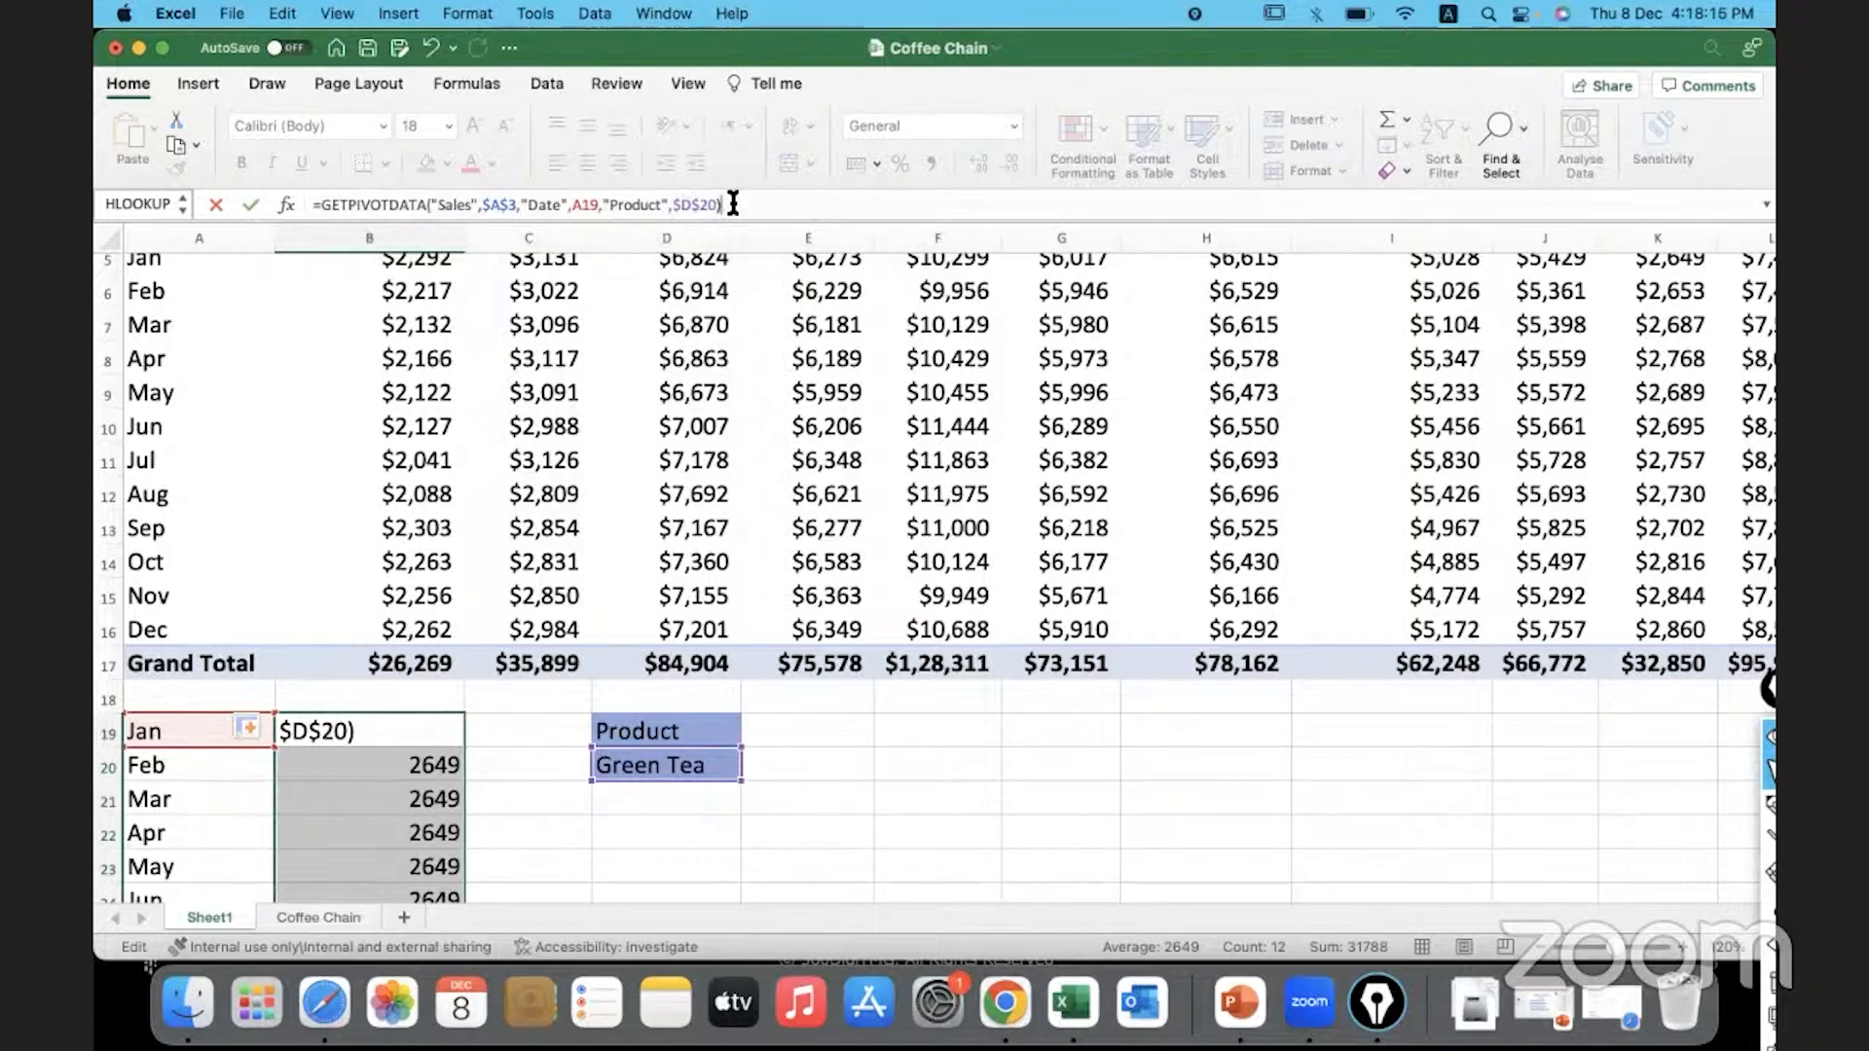
{"action": "key", "text": "Return"}
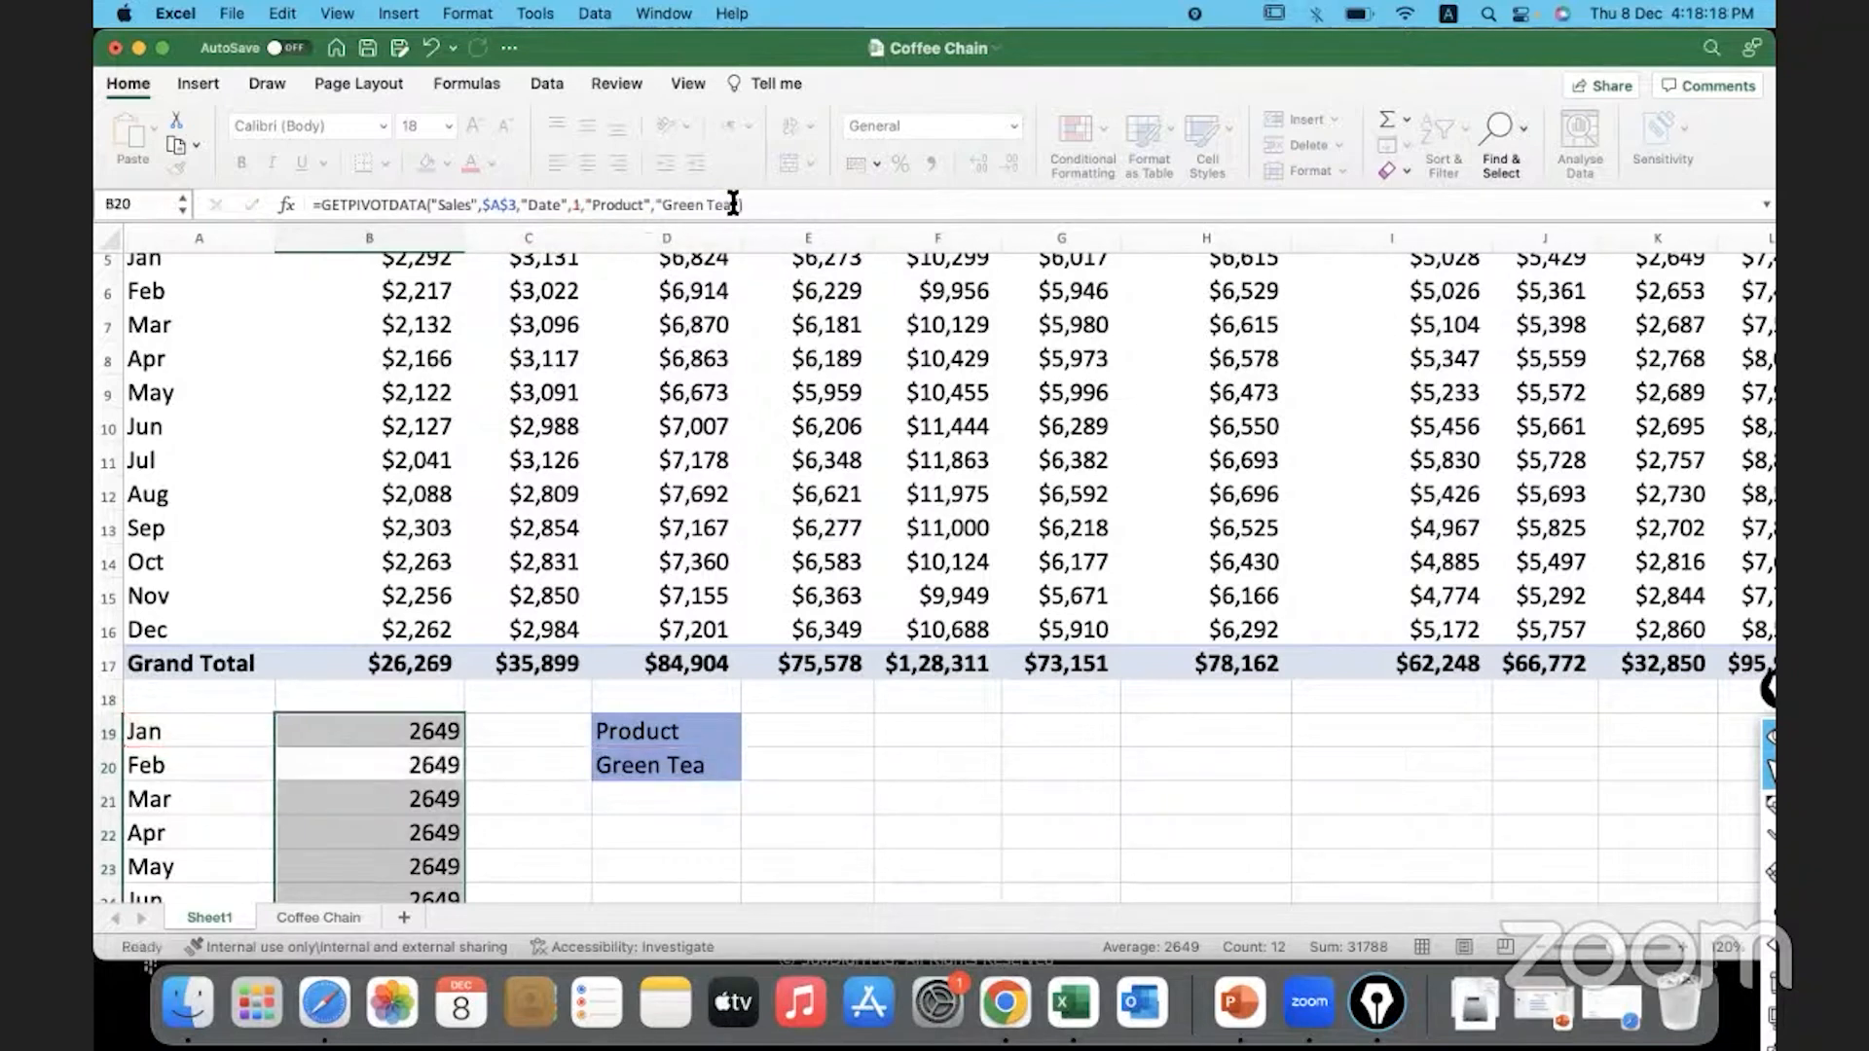
Fill the updated GETPIVOTDATA formula from B19 down the month list to the Dec row
{"action": "left_click", "coordinate": [435, 737]}
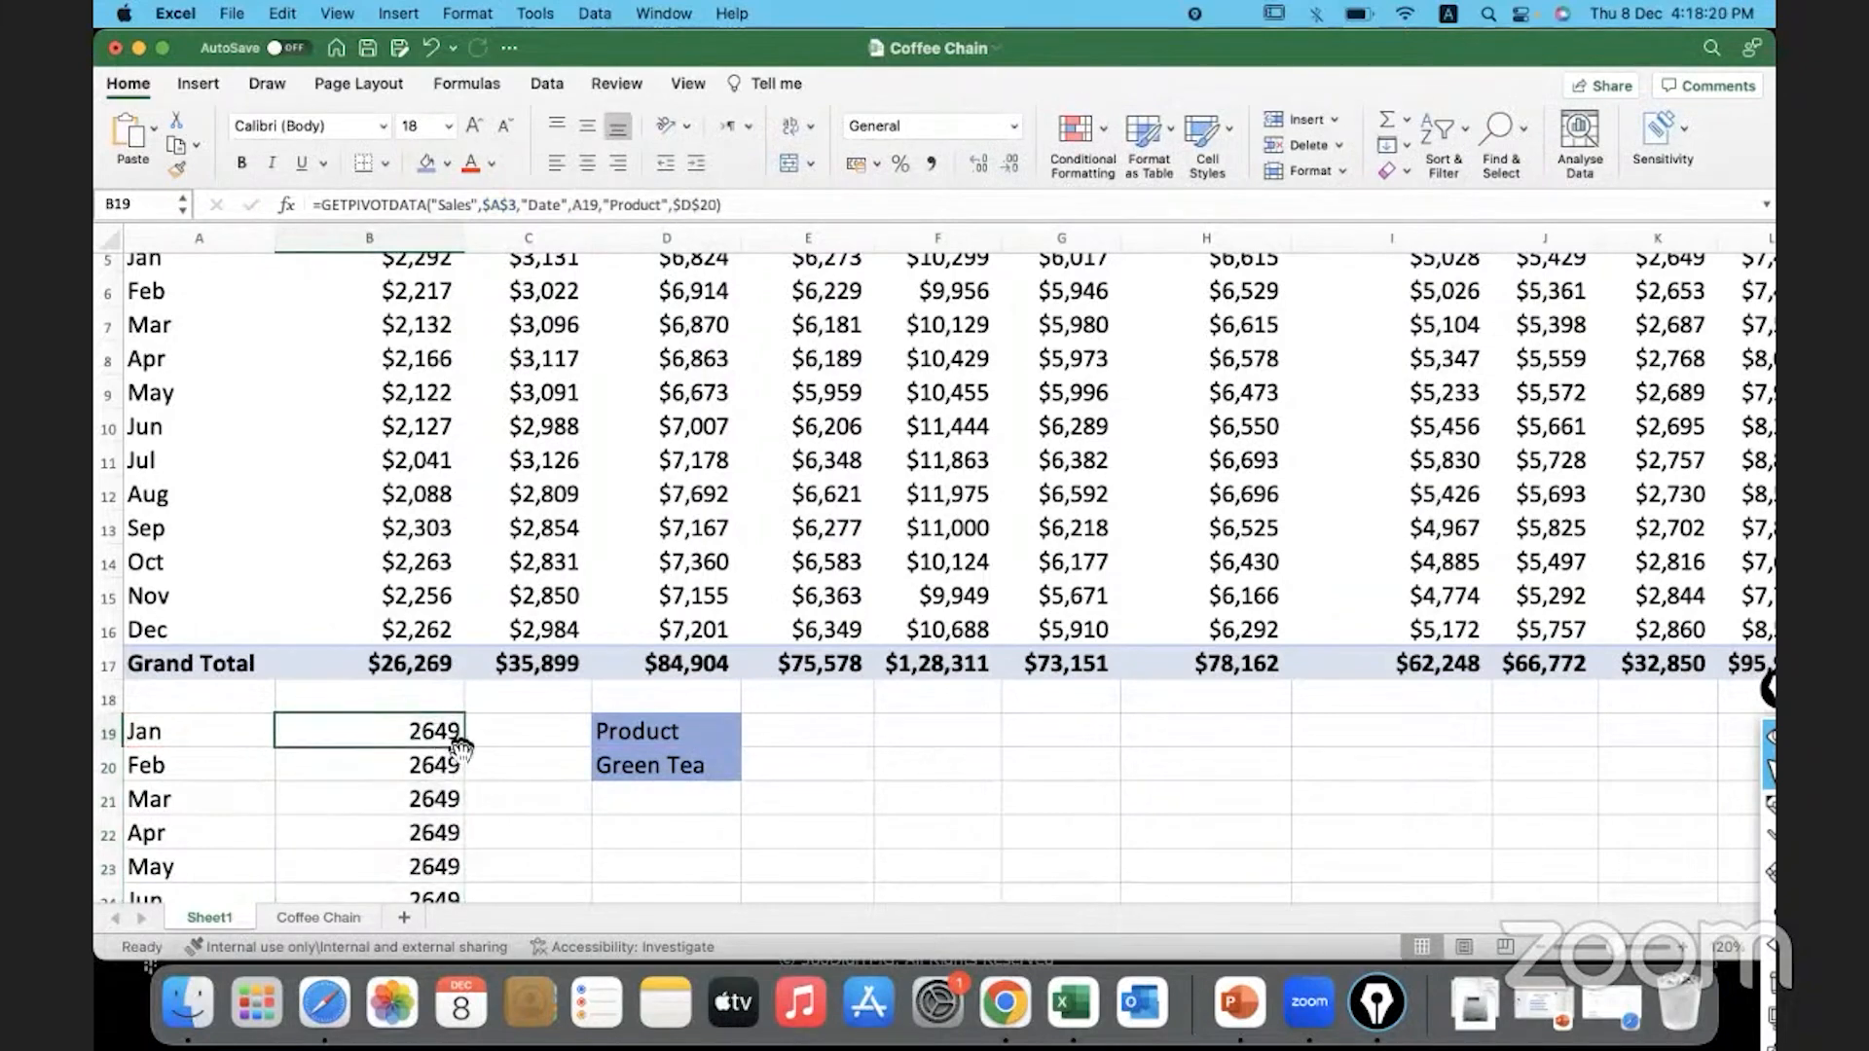
{"action": "double_click", "coordinate": [464, 747]}
{"action": "scroll", "coordinate": [465, 750], "scroll_direction": "down", "scroll_amount": 1}
{"action": "scroll", "coordinate": [464, 750], "scroll_direction": "down", "scroll_amount": 5}
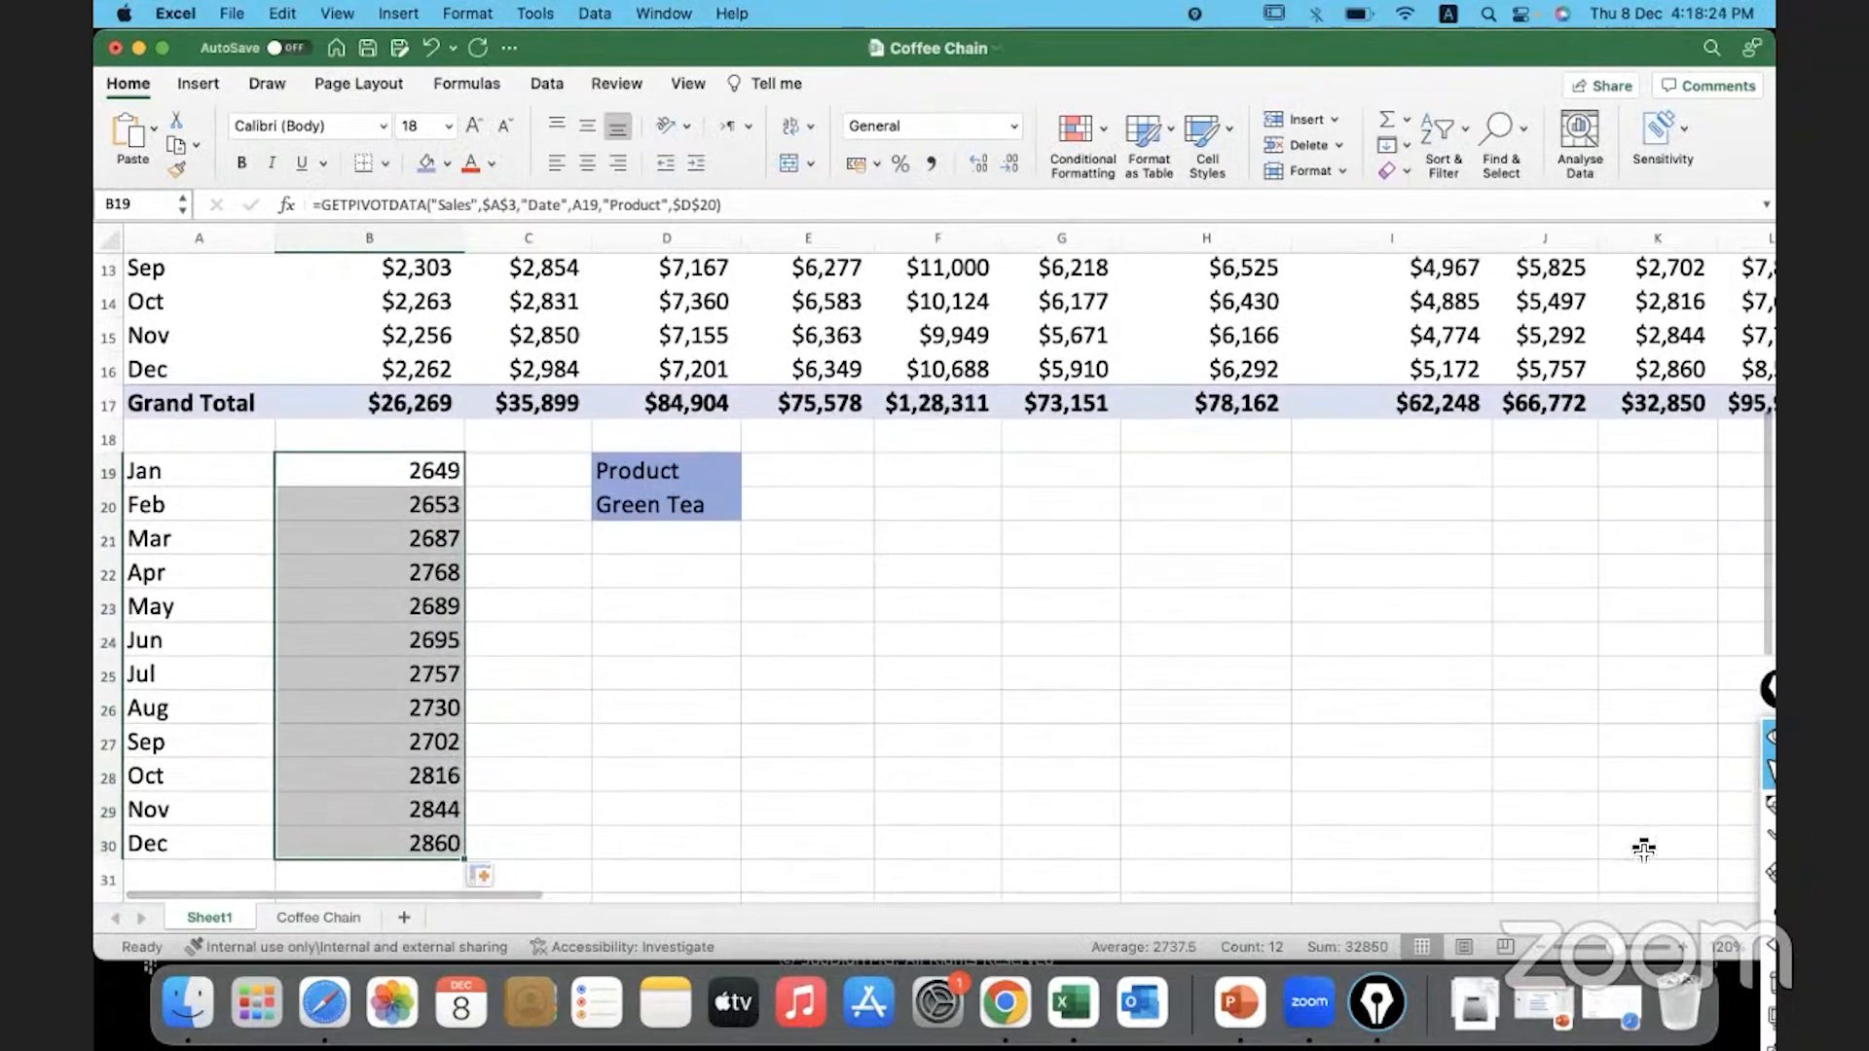
Compare the monthly formula results below the pivot table with the pivot table's Green Tea column
{"action": "left_click_drag", "start_coordinate": [1615, 946], "coordinate": [1599, 950]}
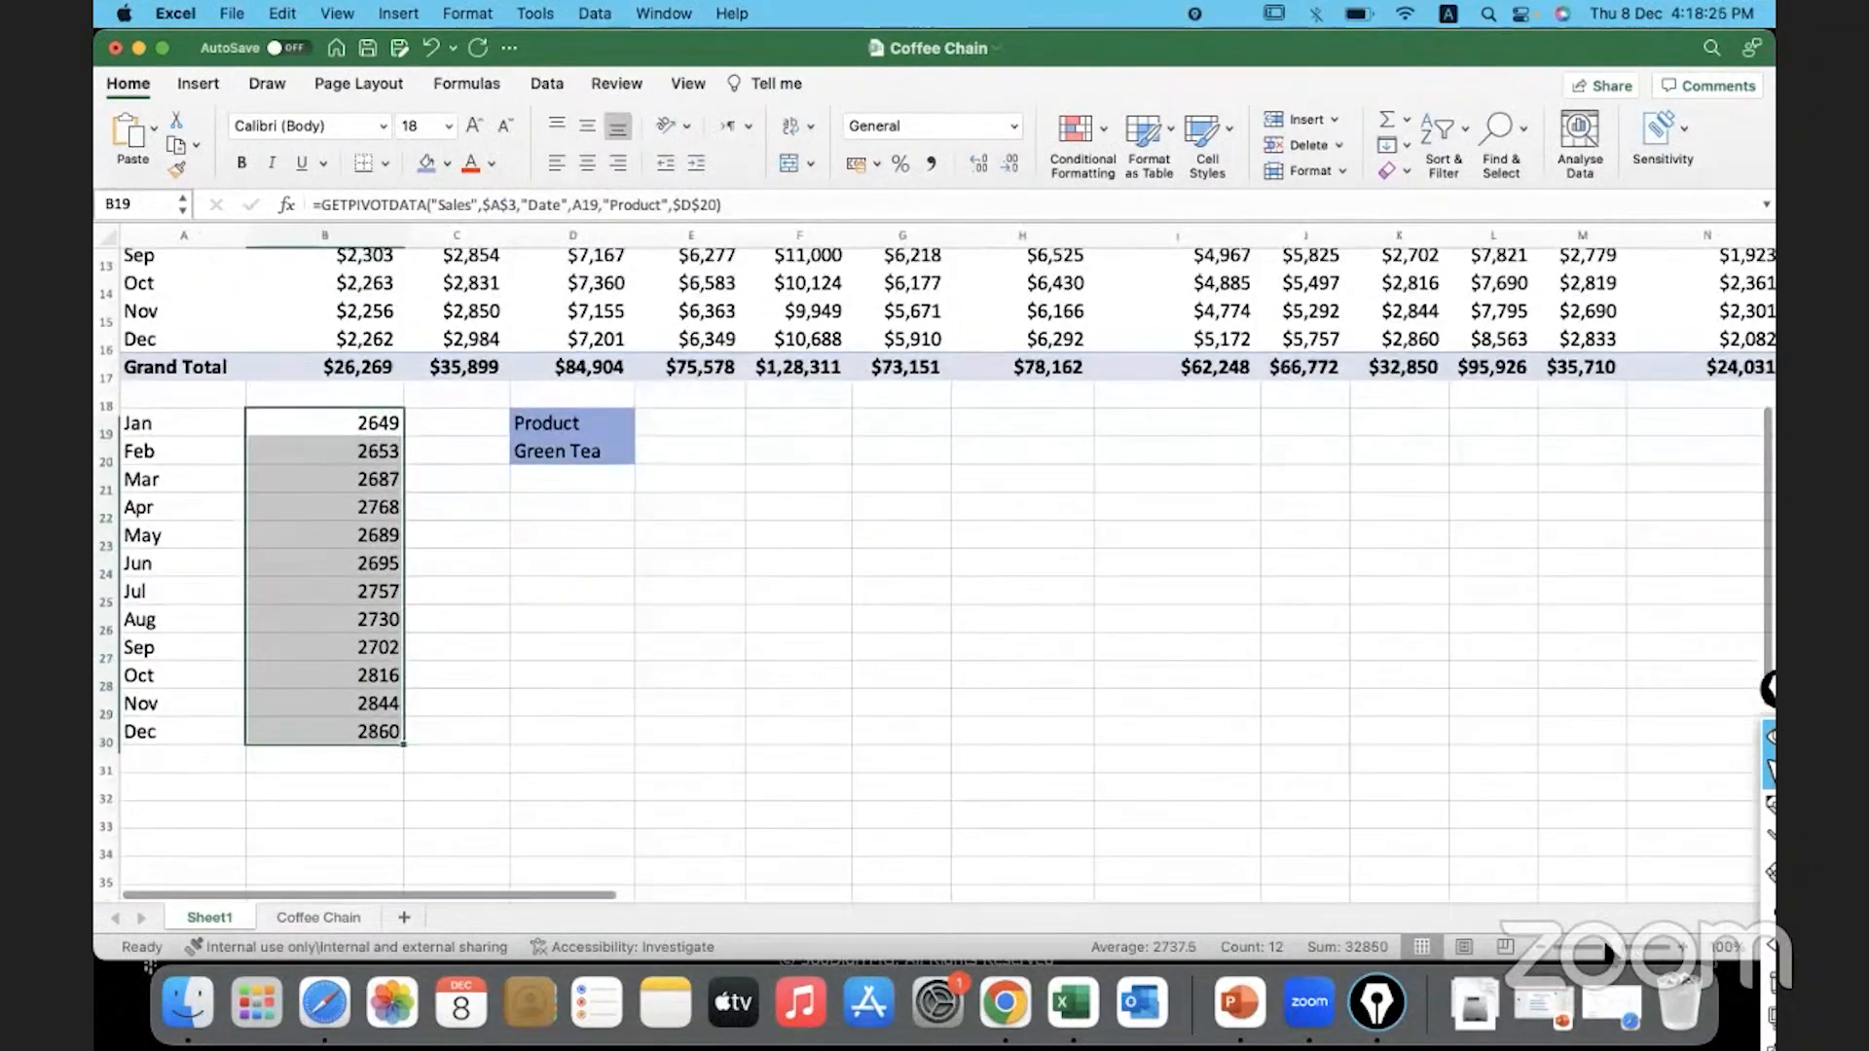
{"action": "scroll", "coordinate": [1195, 657], "scroll_direction": "up", "scroll_amount": 4}
{"action": "scroll", "coordinate": [1195, 660], "scroll_direction": "up", "scroll_amount": 4}
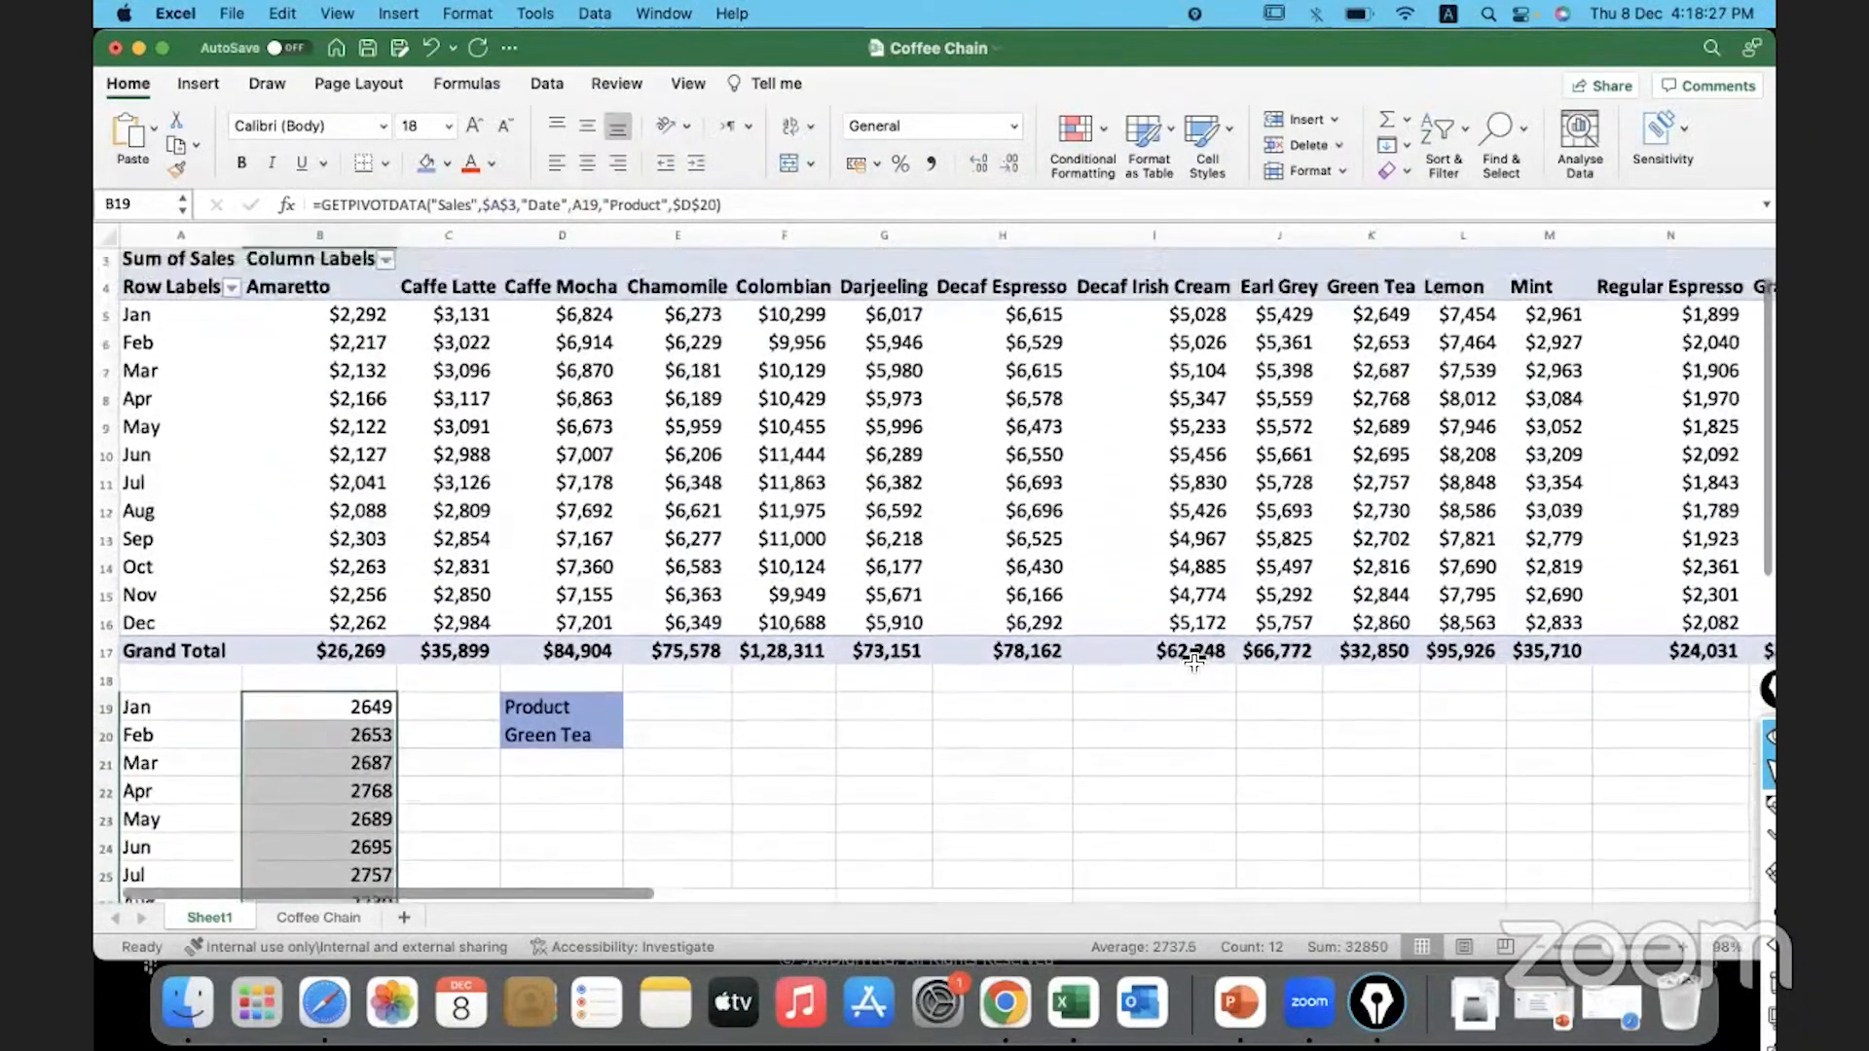
{"action": "left_click", "coordinate": [1373, 346]}
{"action": "scroll", "coordinate": [1372, 346], "scroll_direction": "down", "scroll_amount": 2}
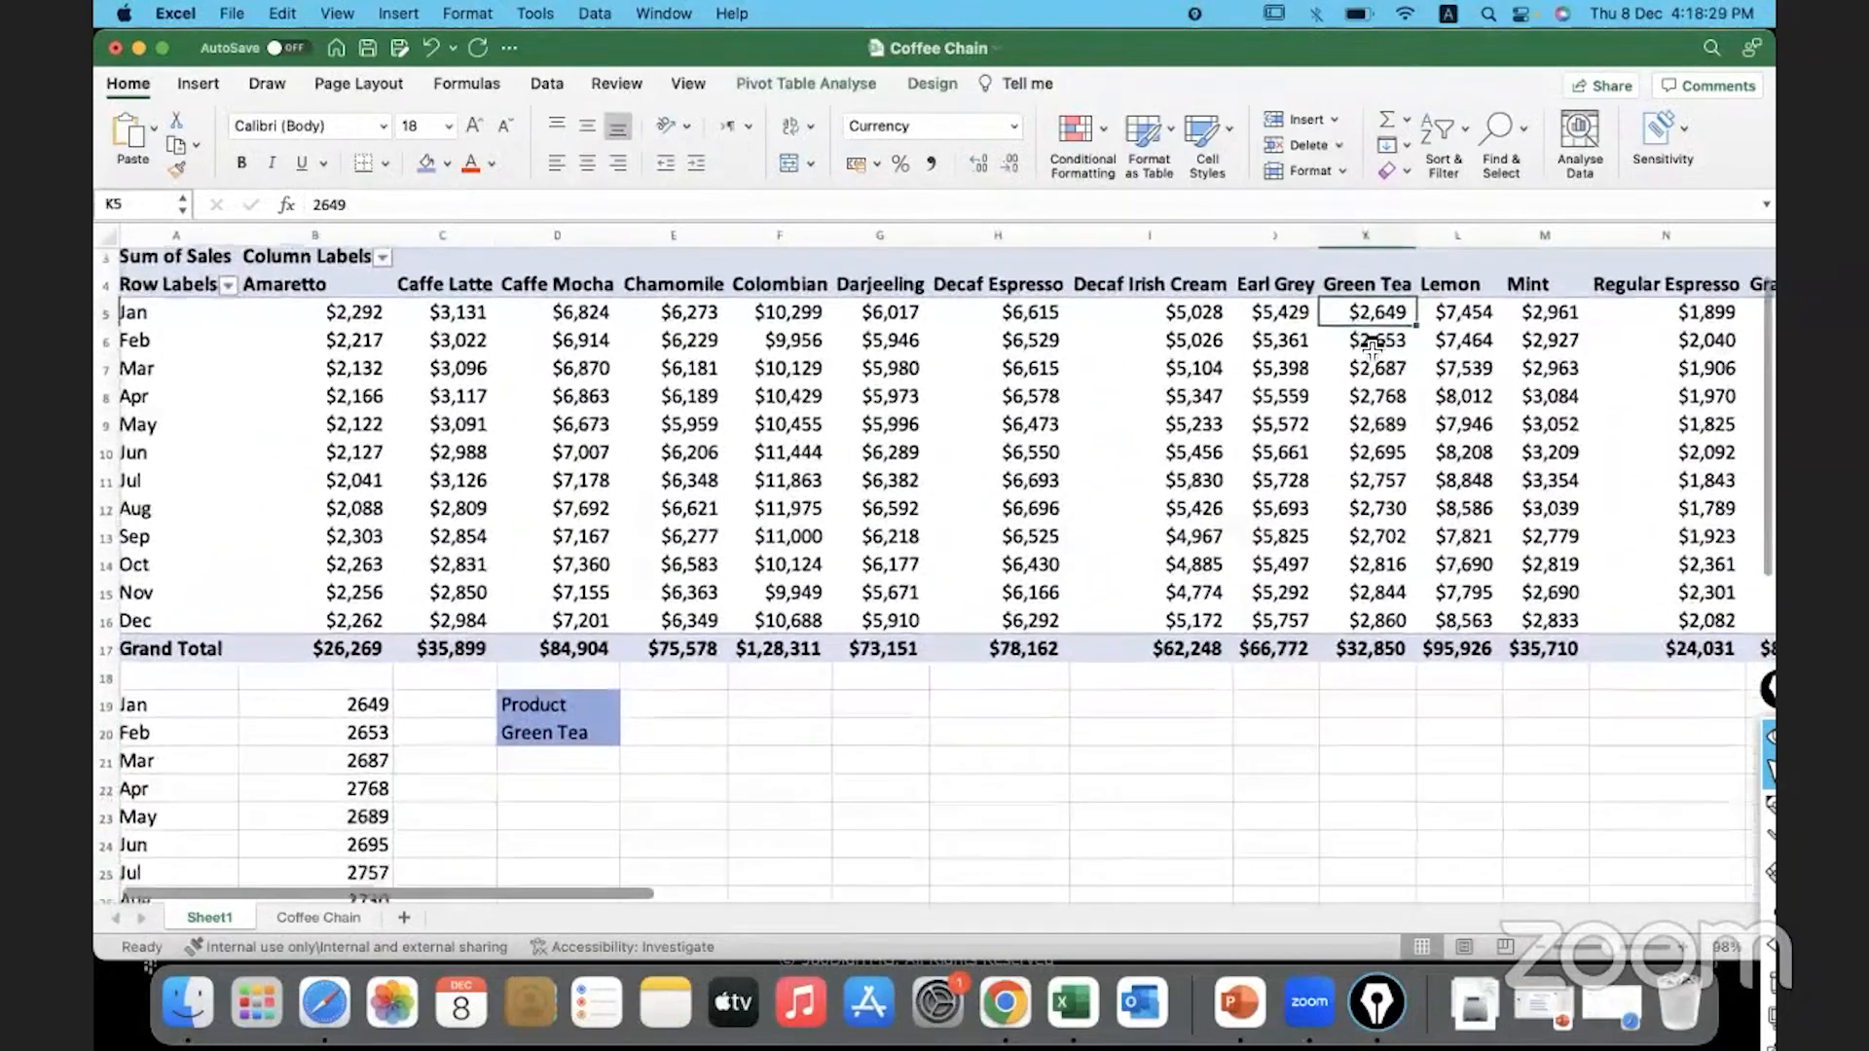
{"action": "left_click_drag", "start_coordinate": [1392, 286], "coordinate": [1395, 603]}
{"action": "left_click_drag", "start_coordinate": [310, 679], "coordinate": [319, 894]}
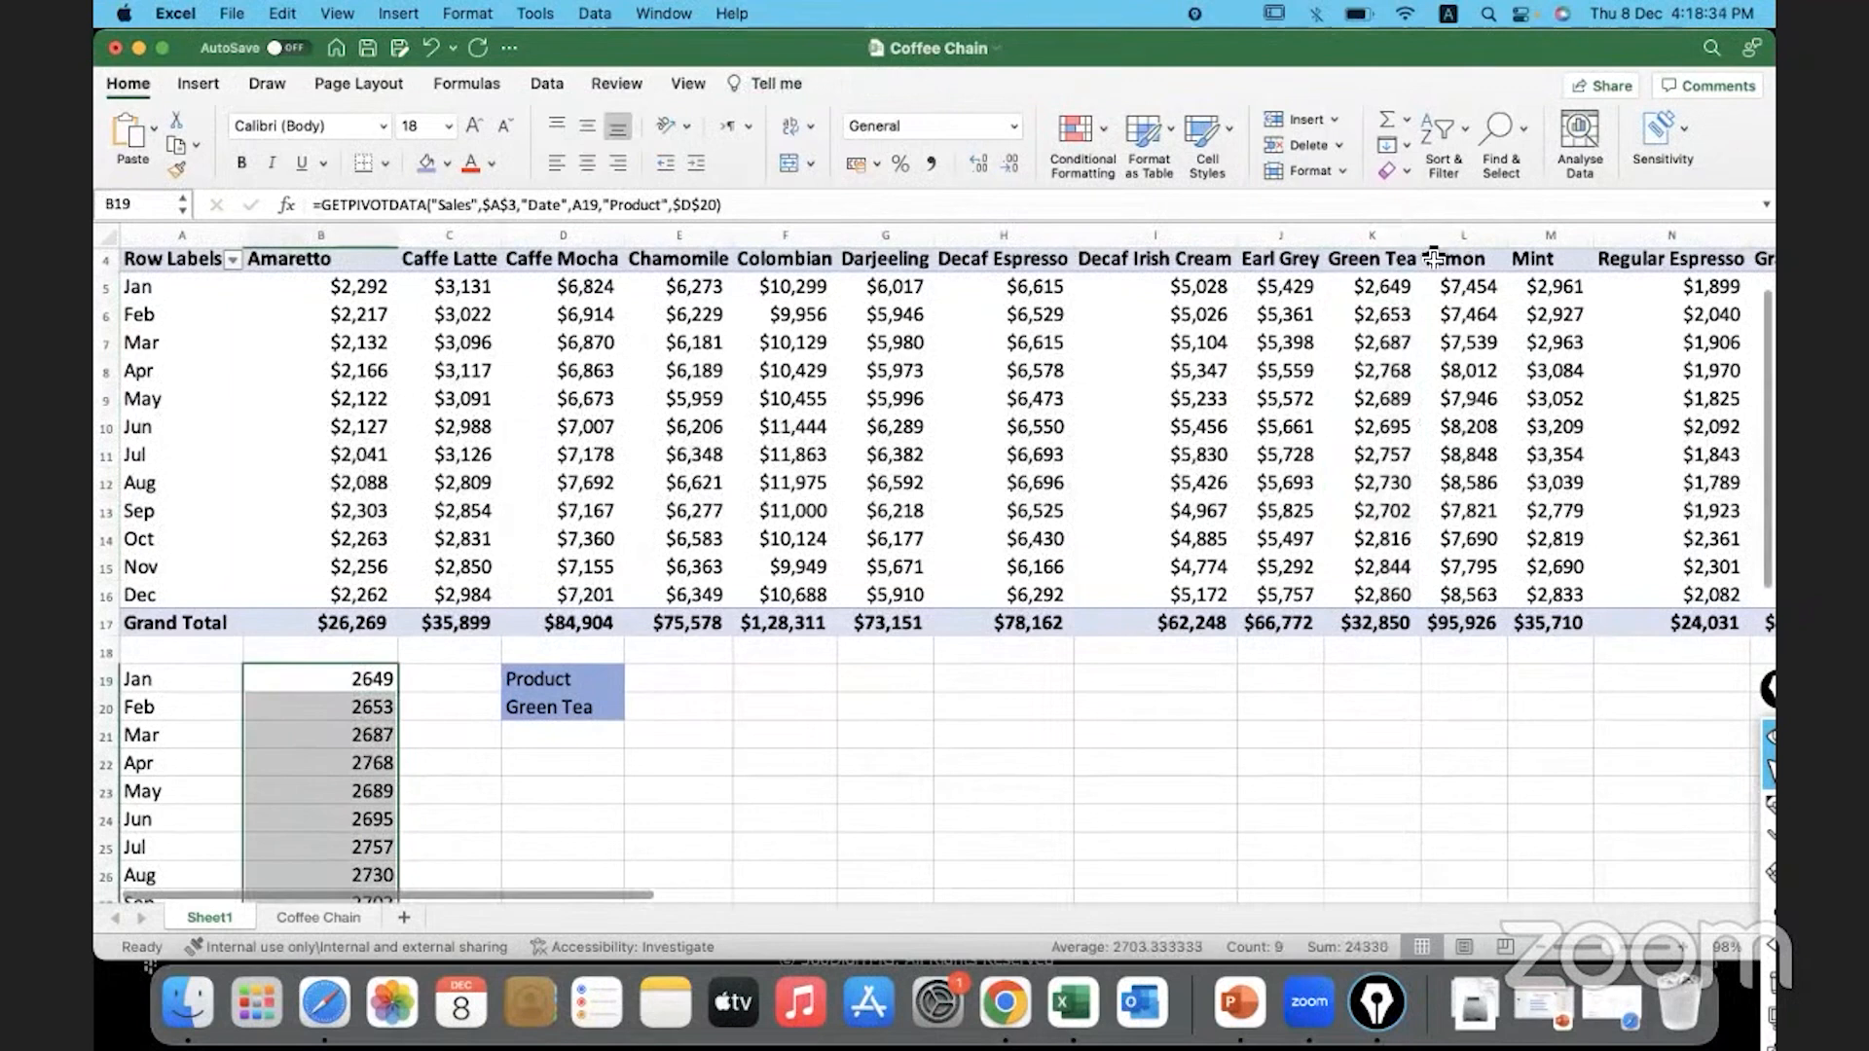
{"action": "left_click_drag", "start_coordinate": [1383, 287], "coordinate": [1383, 511]}
Change the product in D20 to Mint and compare the monthly formula results with the pivot table's Mint column
{"action": "left_click", "coordinate": [613, 705]}
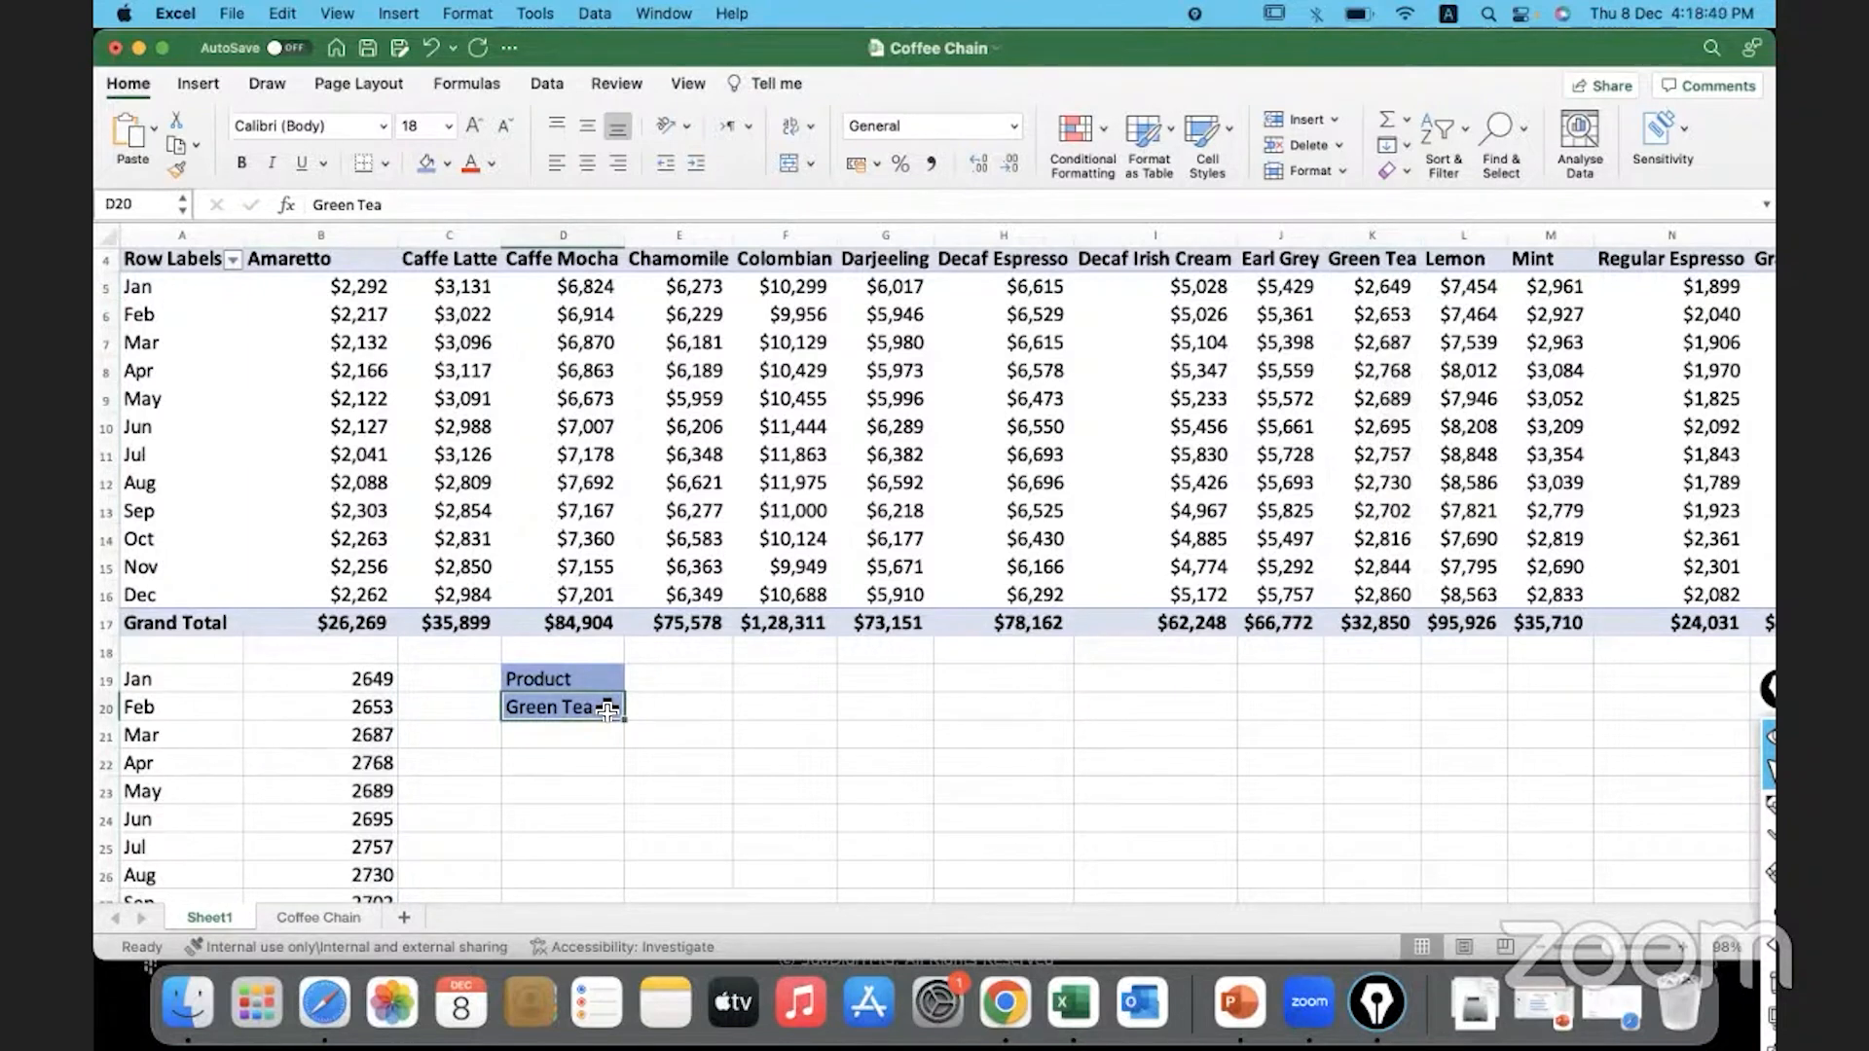
{"action": "type", "text": "Mint"}
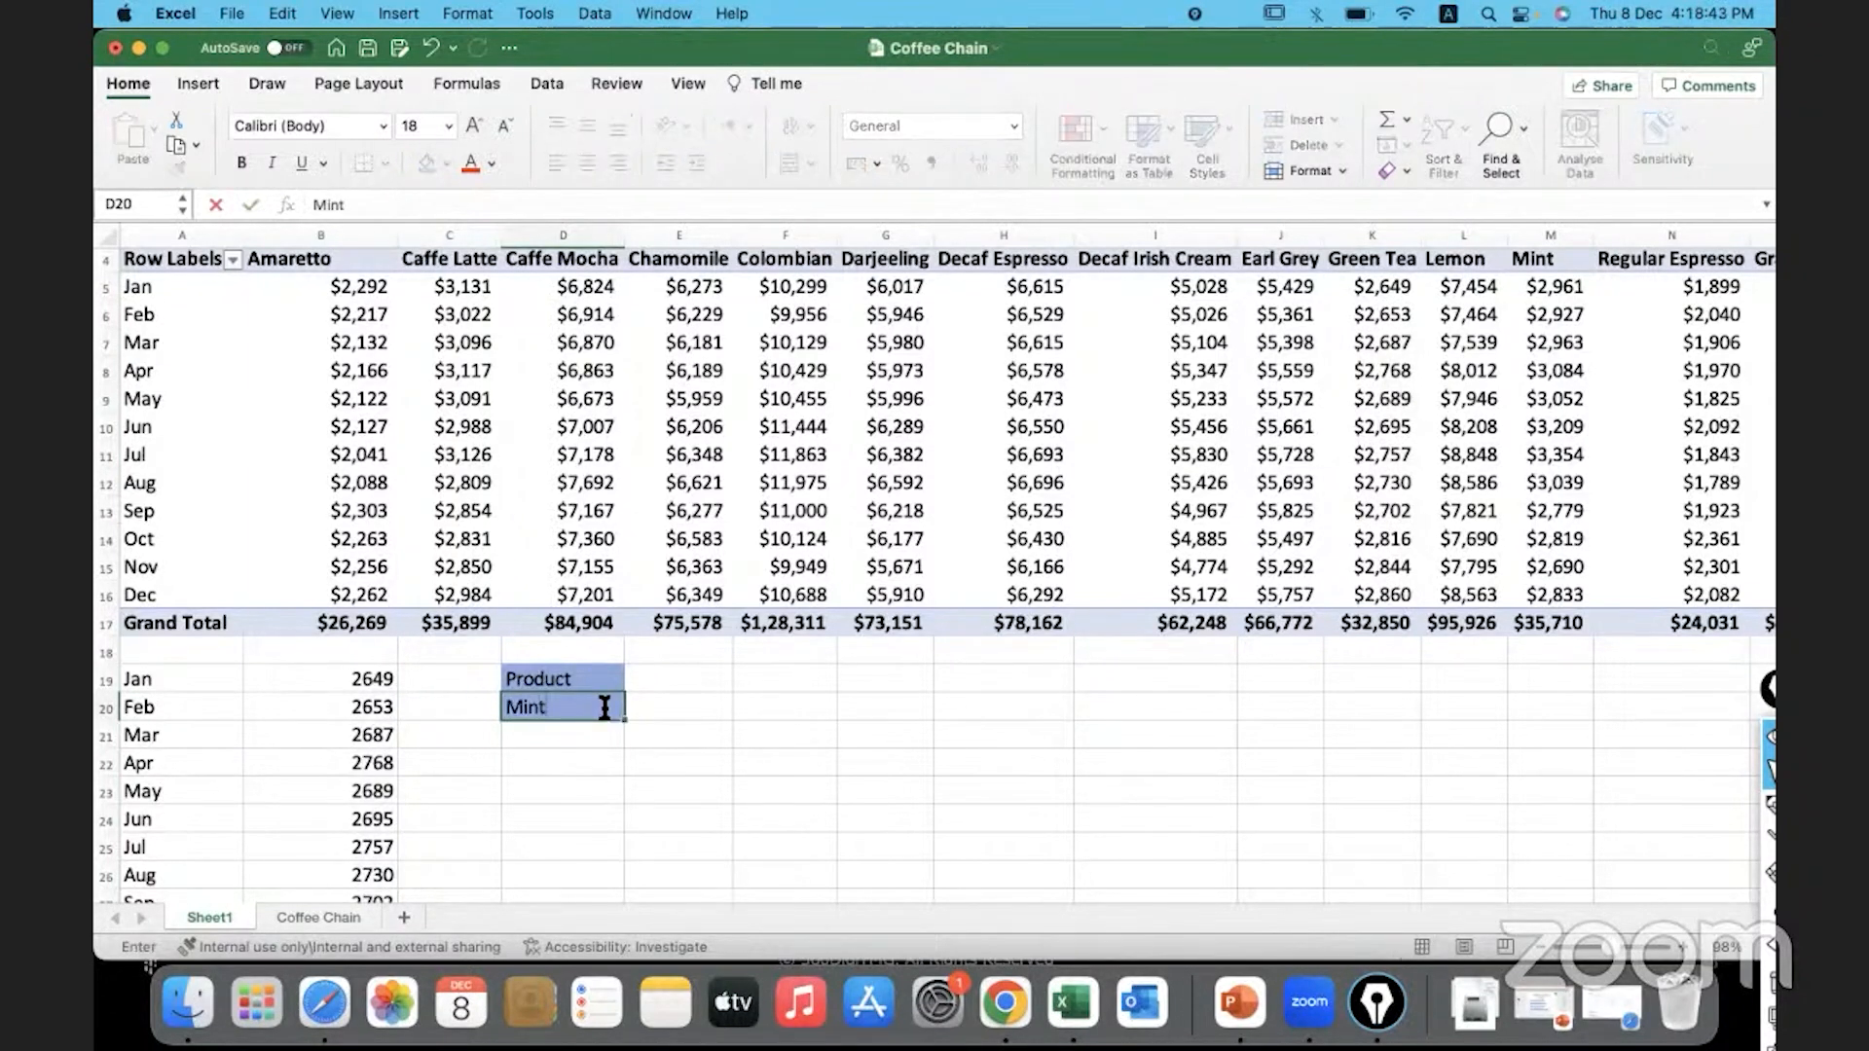
{"action": "key", "text": "Return"}
{"action": "left_click_drag", "start_coordinate": [367, 680], "coordinate": [370, 793]}
{"action": "left_click_drag", "start_coordinate": [1555, 287], "coordinate": [1555, 507]}
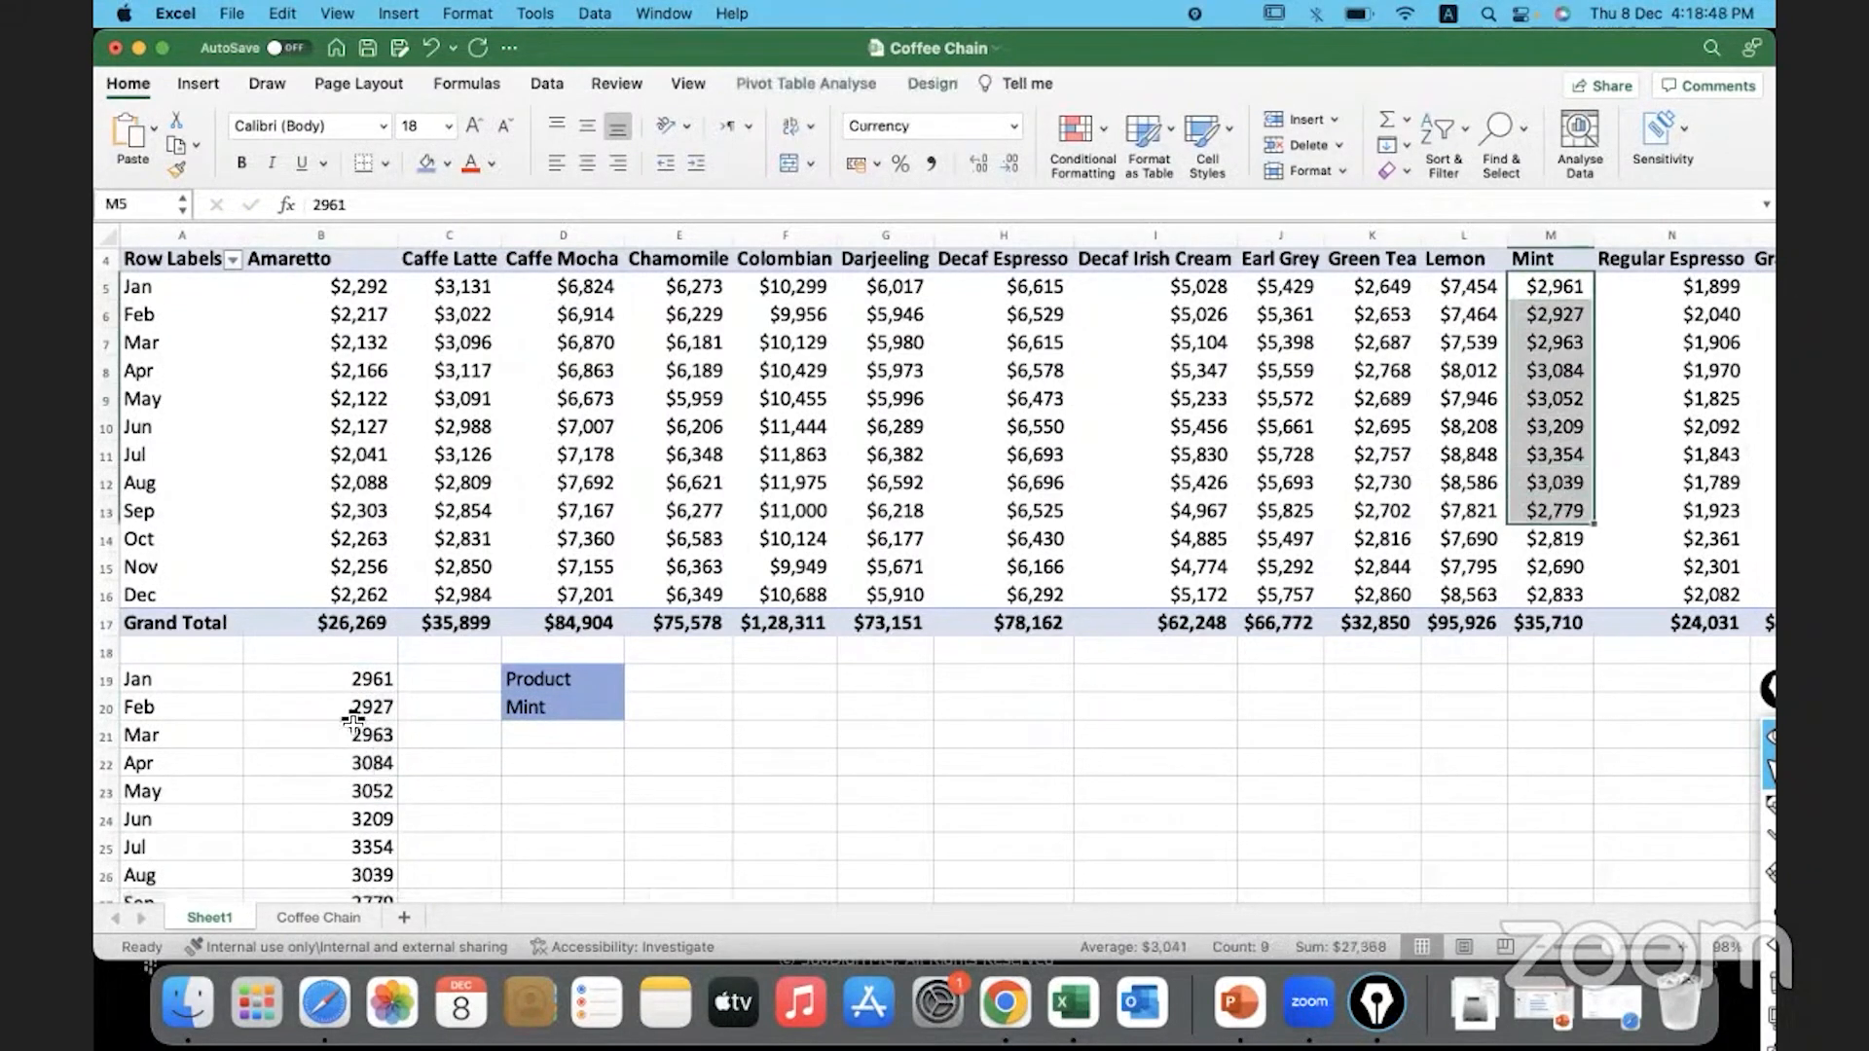
{"action": "left_click_drag", "start_coordinate": [341, 678], "coordinate": [343, 847]}
Start a data validation rule for product cell D20 that allows a List
{"action": "left_click", "coordinate": [572, 710]}
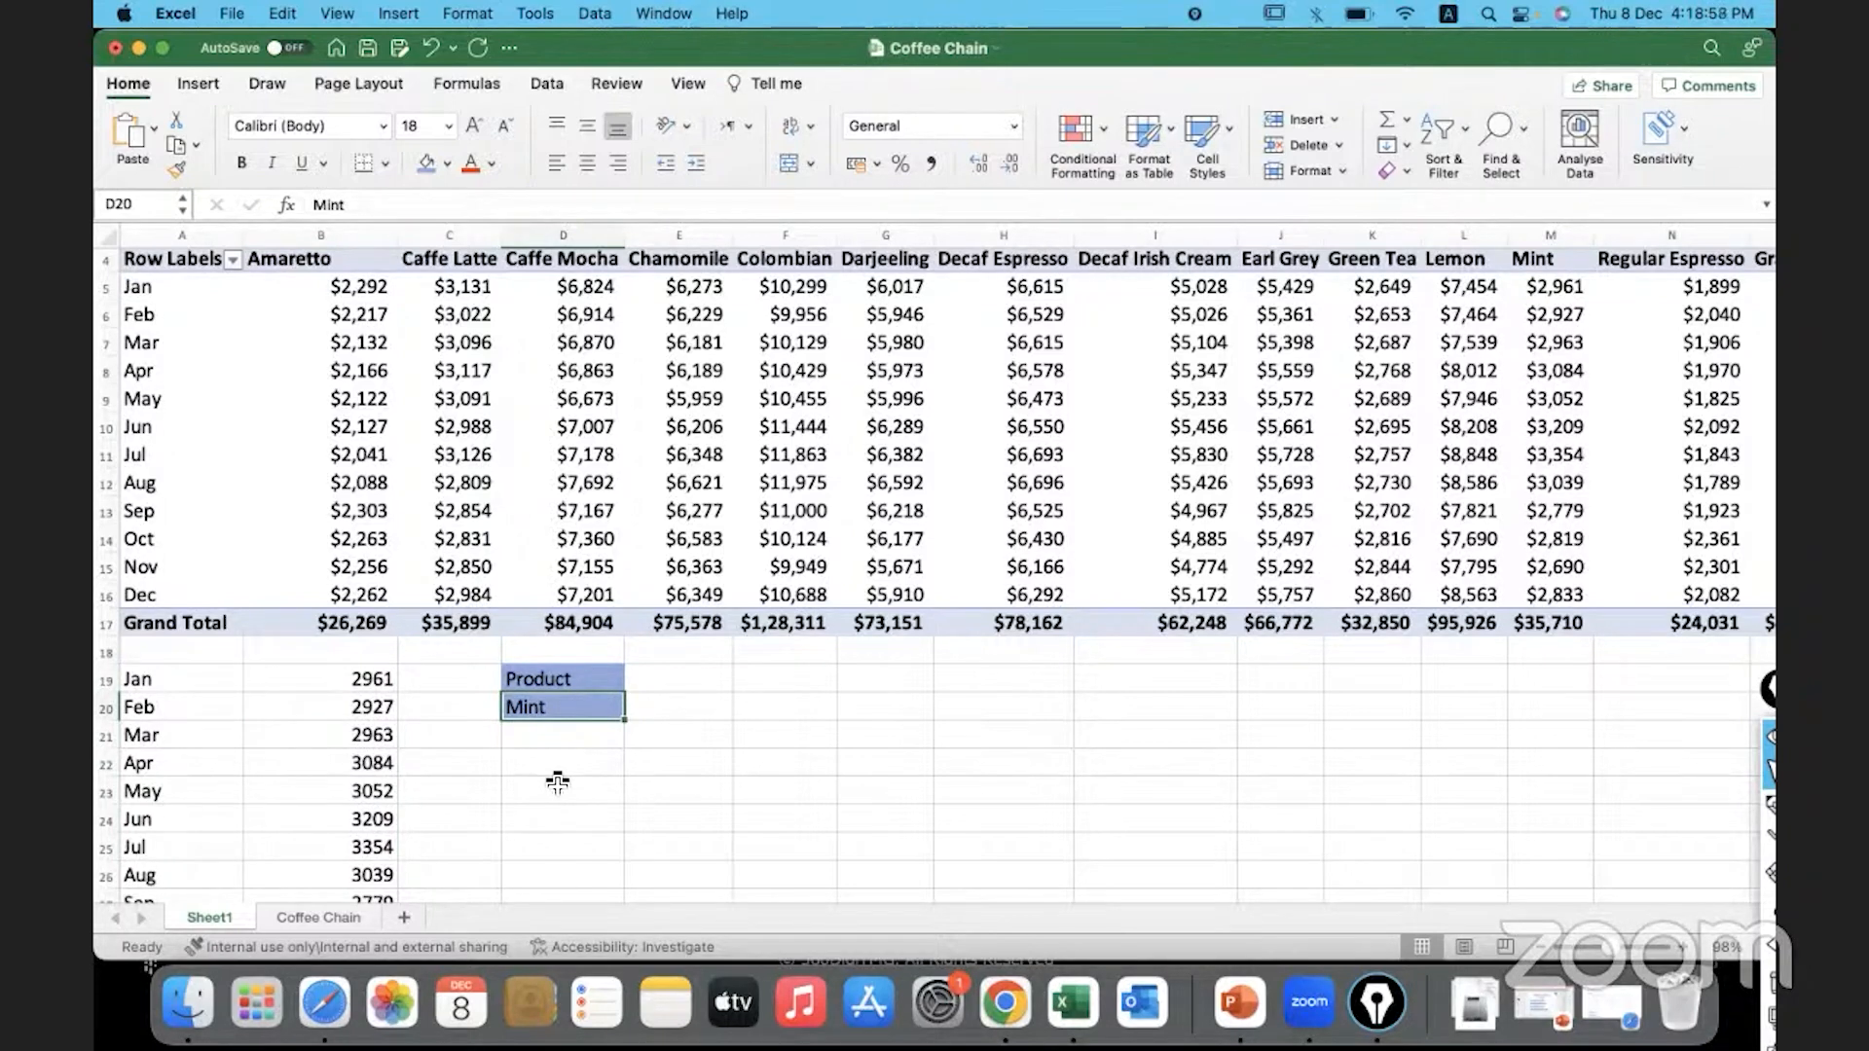
{"action": "left_click", "coordinate": [476, 86]}
{"action": "left_click", "coordinate": [546, 84]}
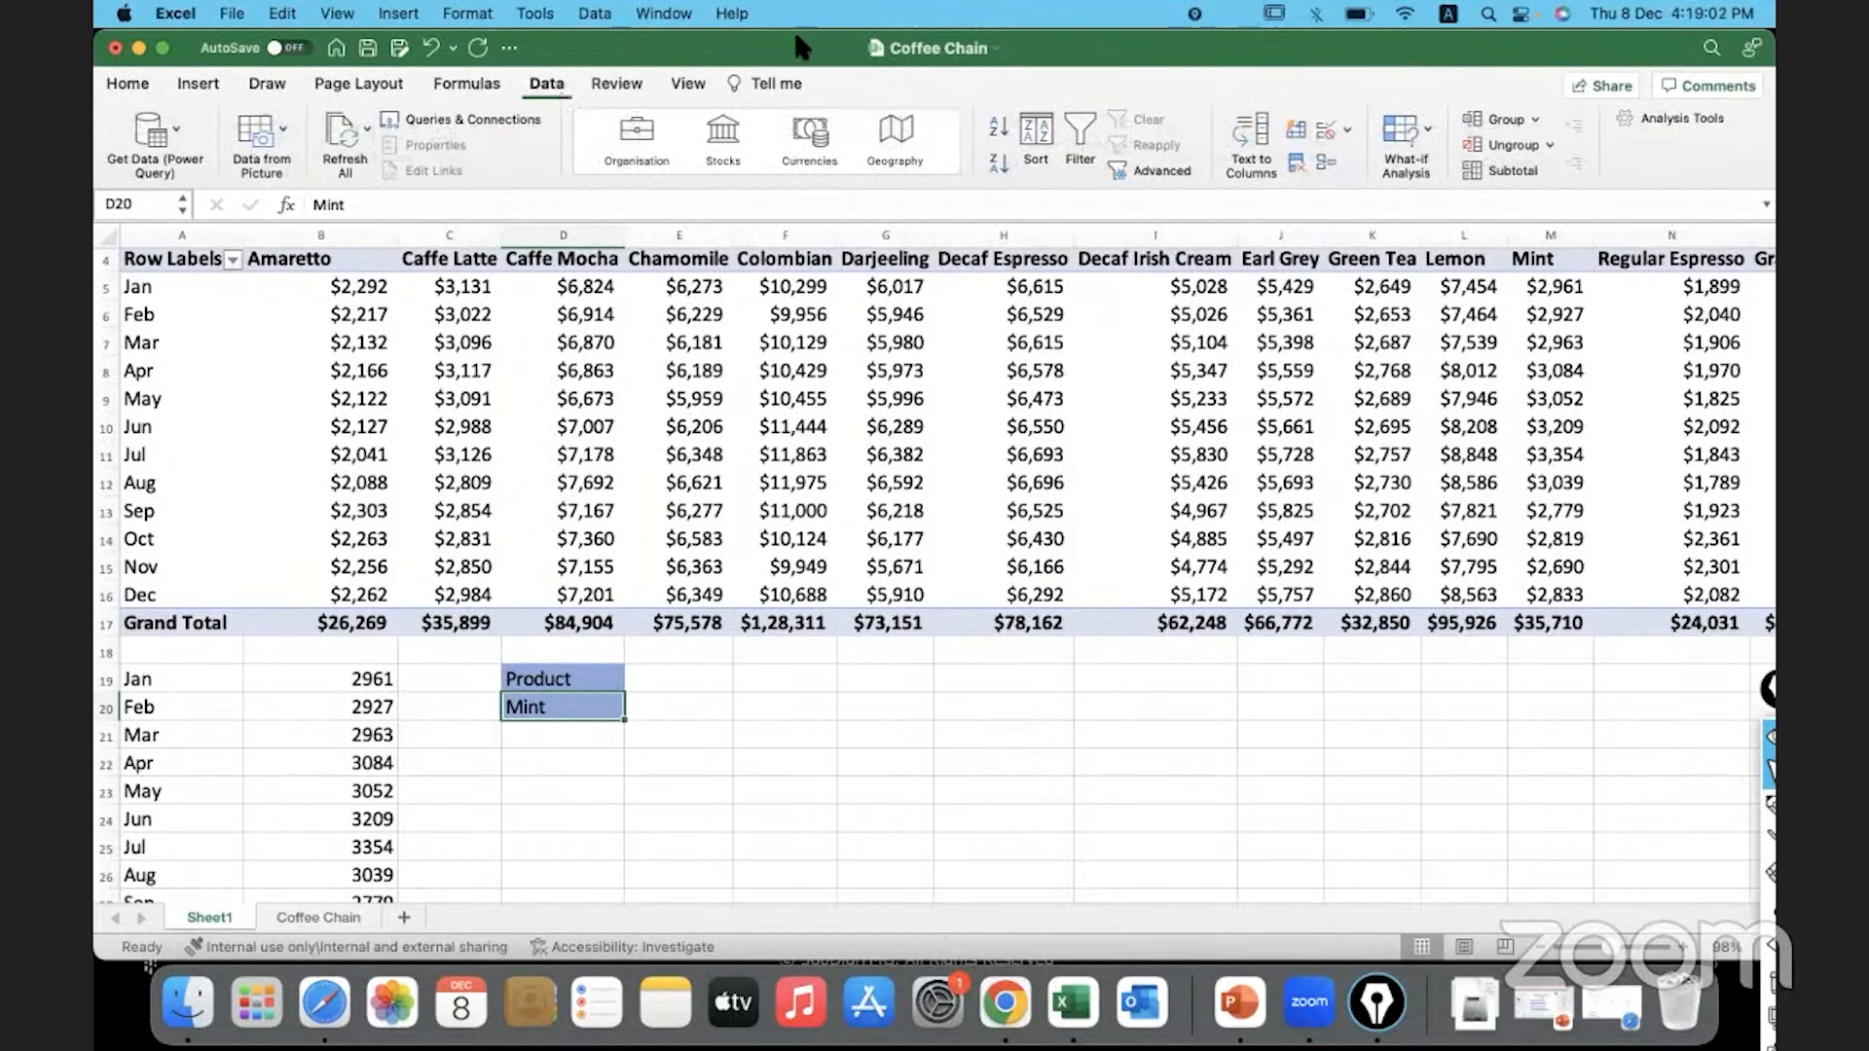
{"action": "left_click", "coordinate": [1346, 131]}
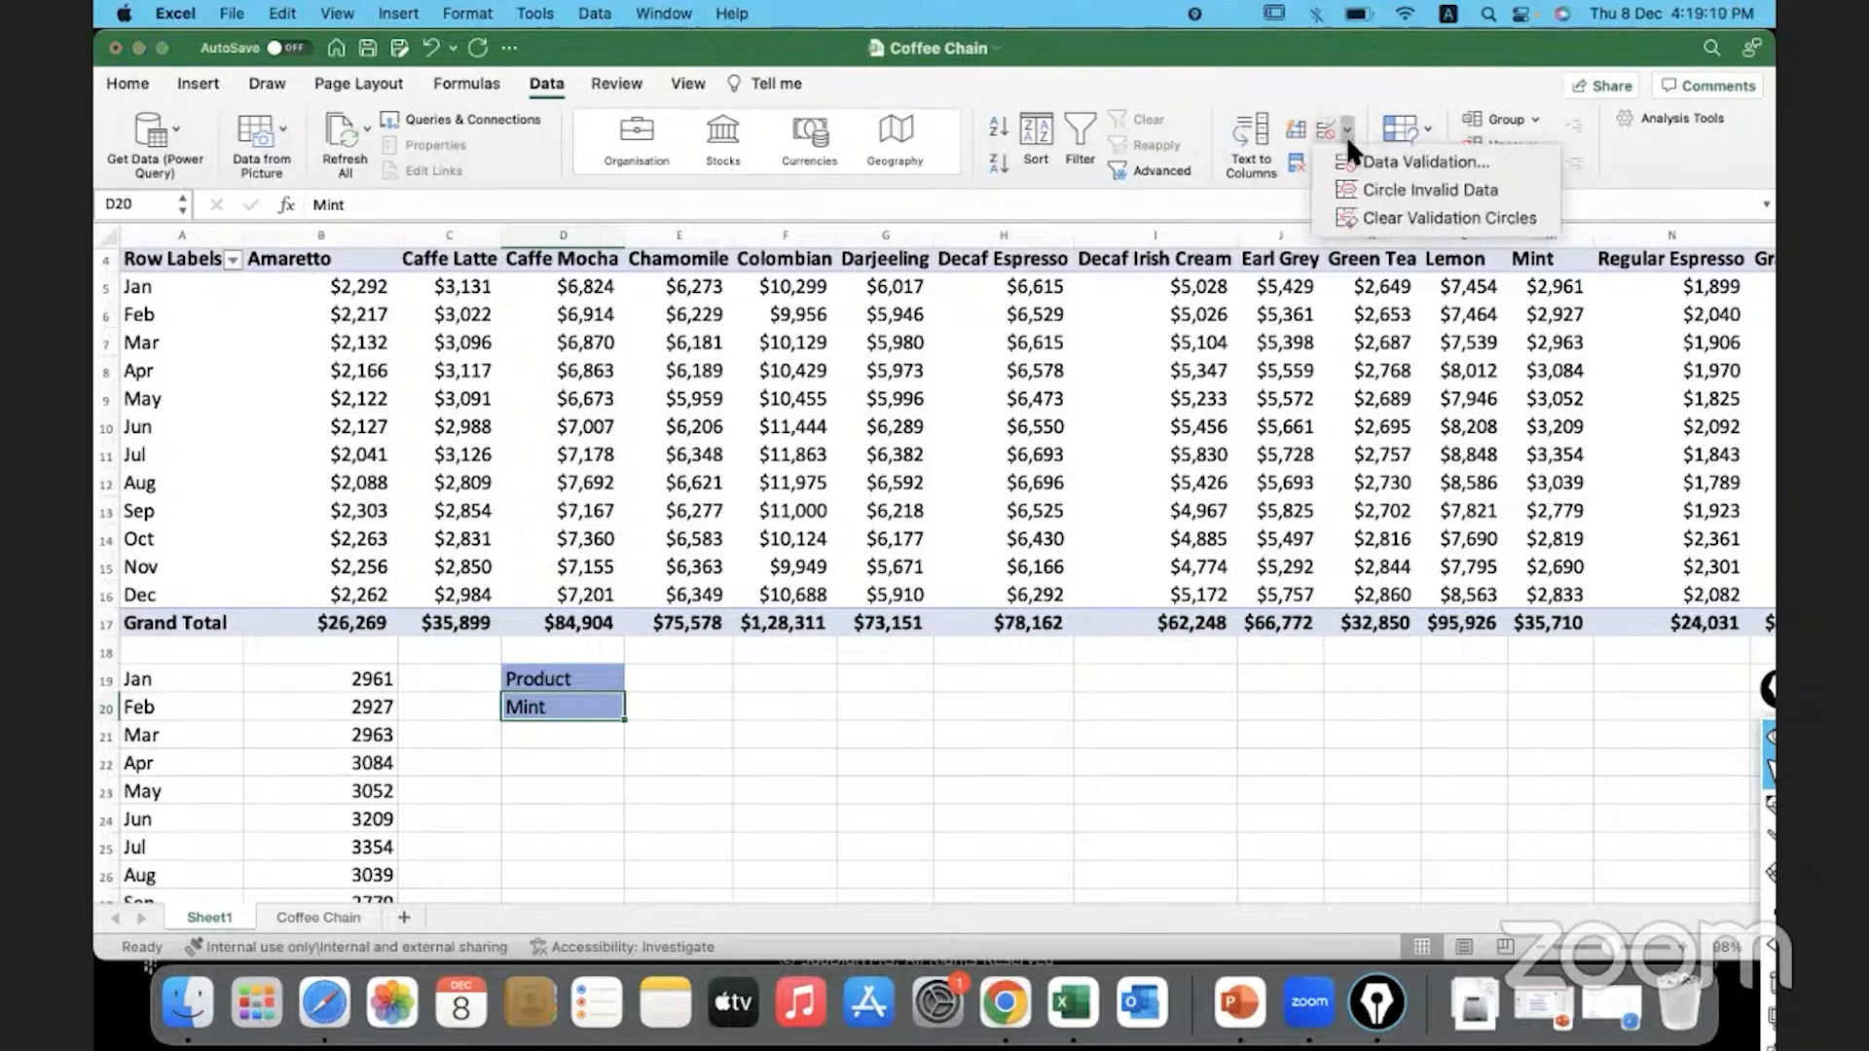
{"action": "left_click", "coordinate": [1388, 164]}
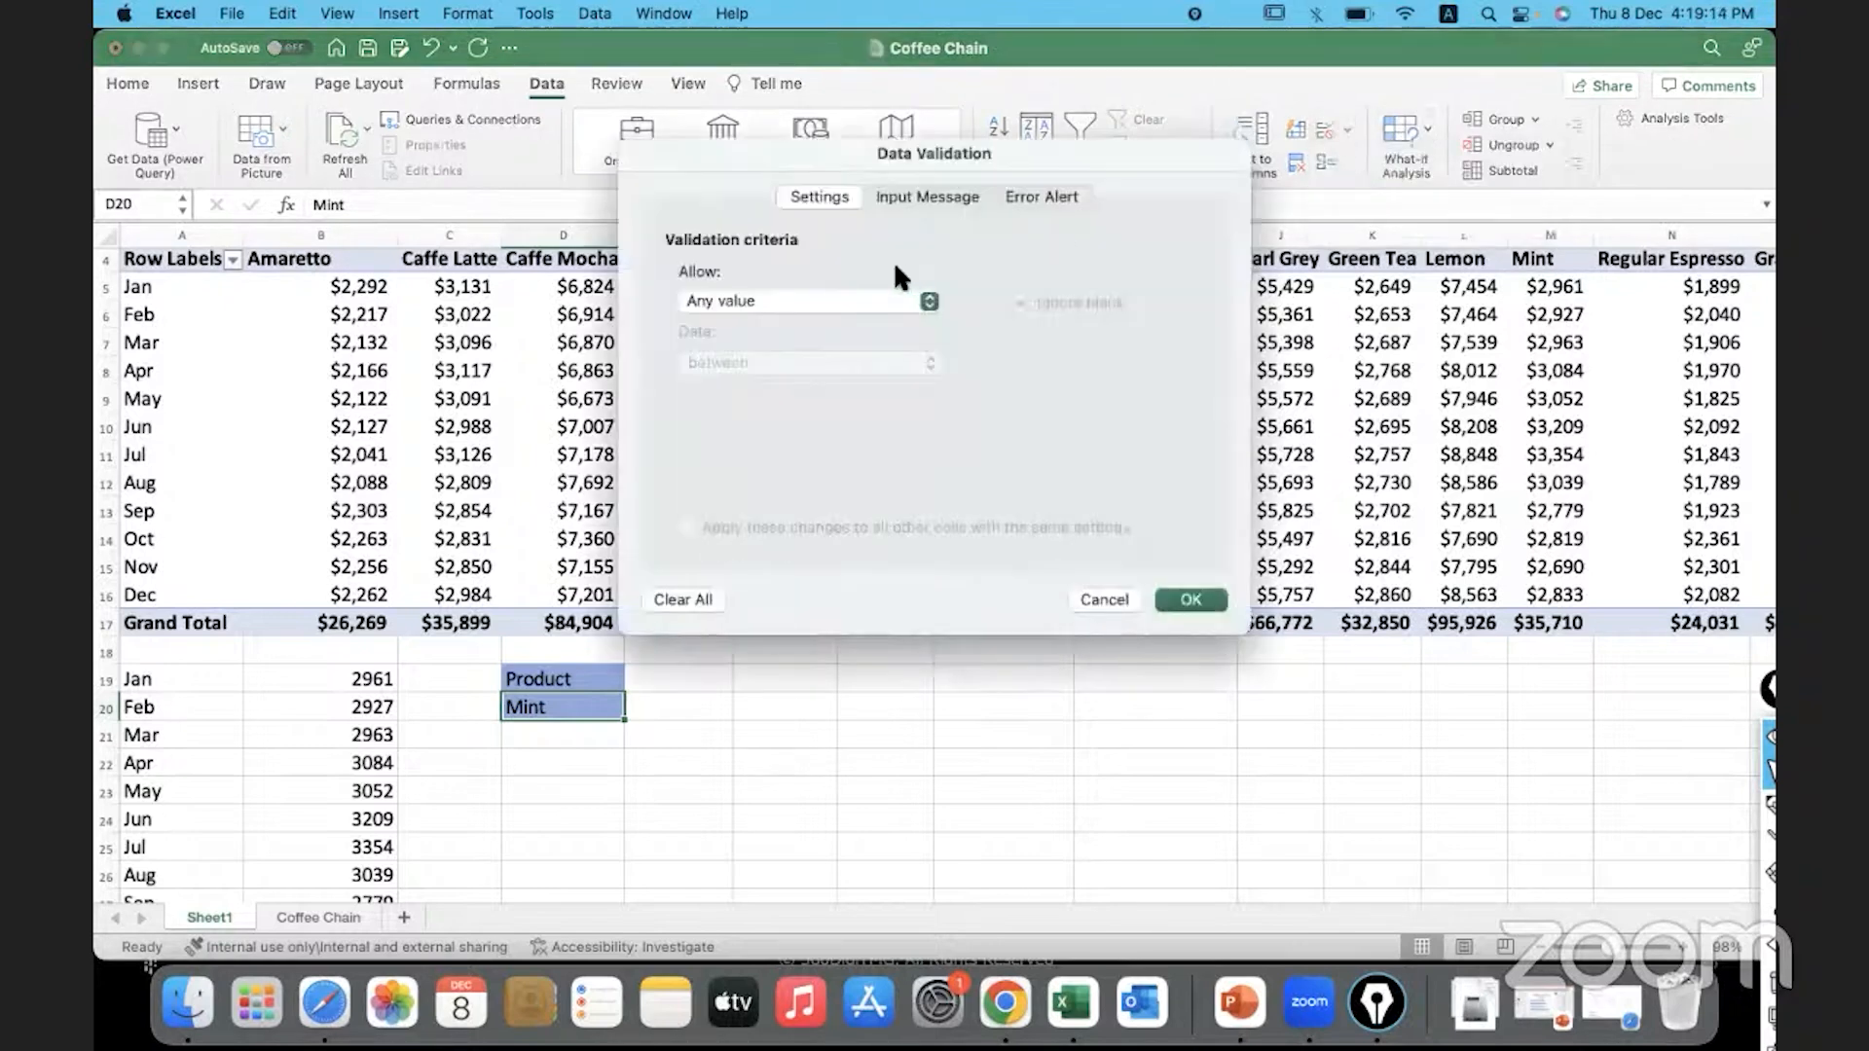
{"action": "left_click", "coordinate": [837, 301]}
{"action": "left_click", "coordinate": [733, 383]}
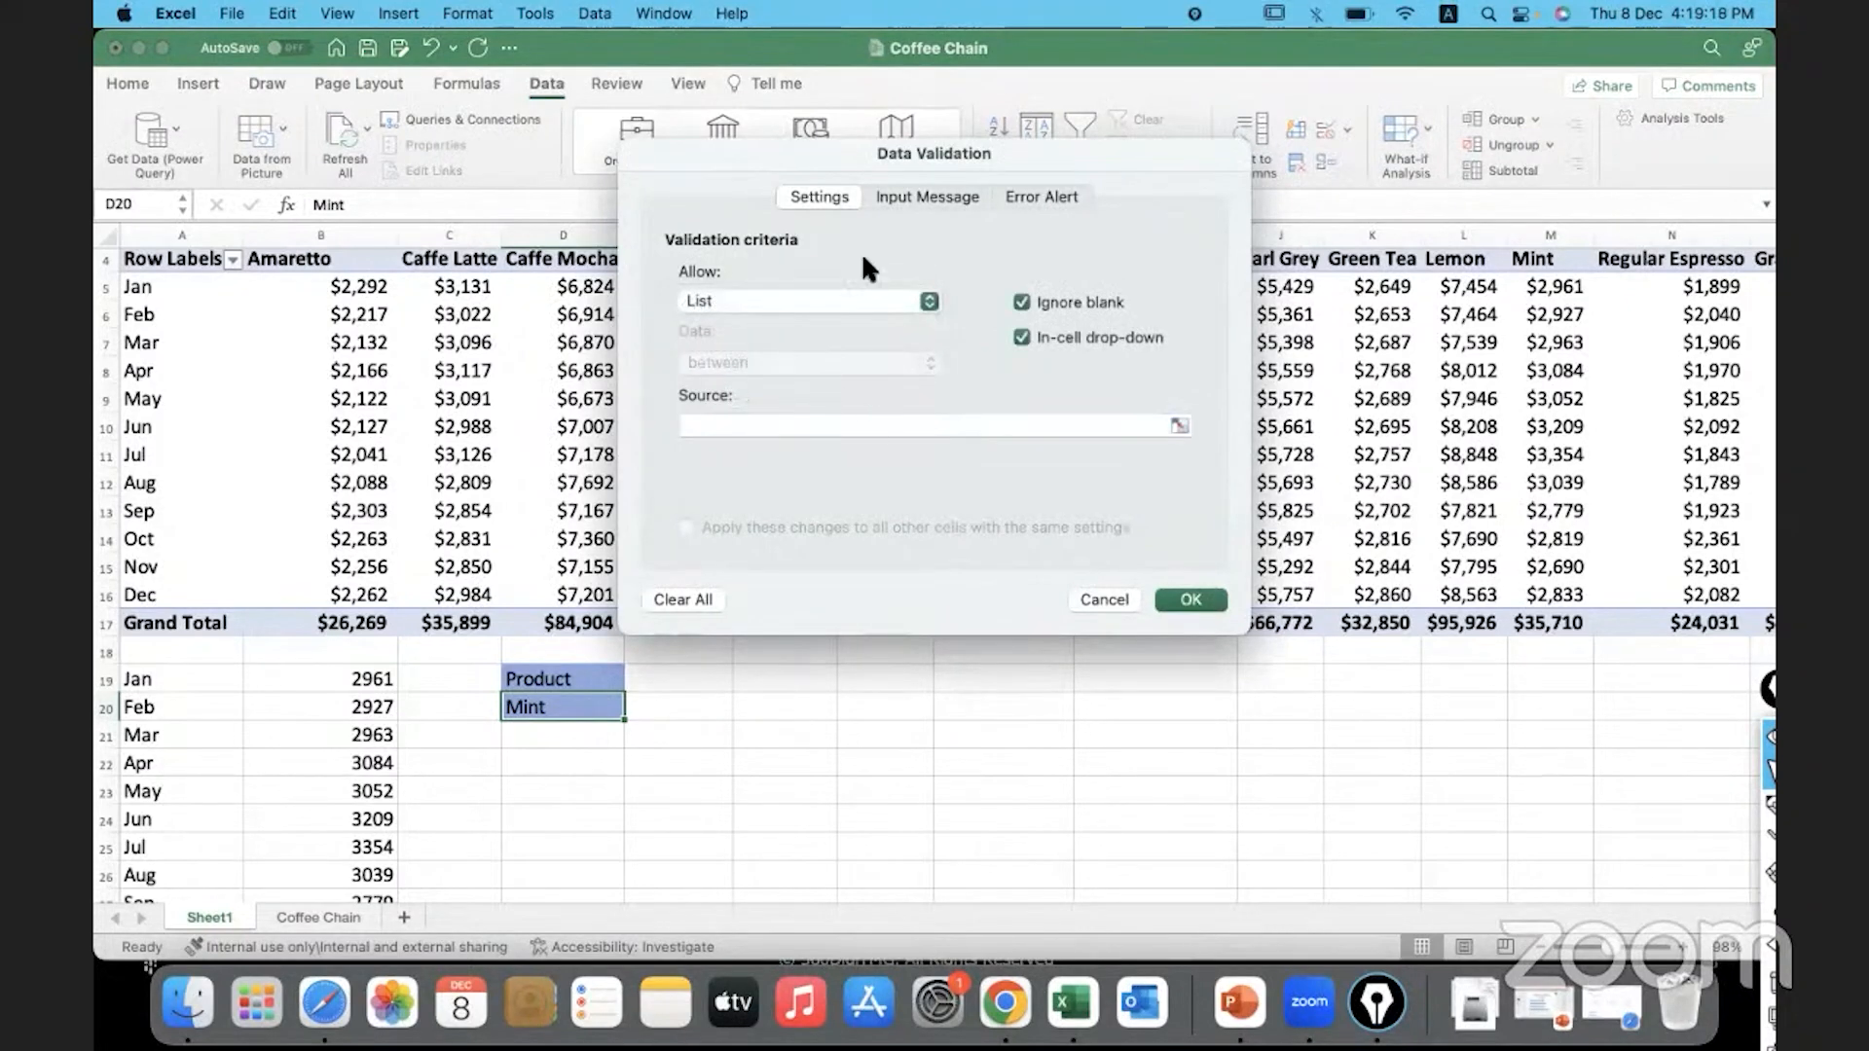
{"action": "left_click_drag", "start_coordinate": [829, 153], "coordinate": [966, 322]}
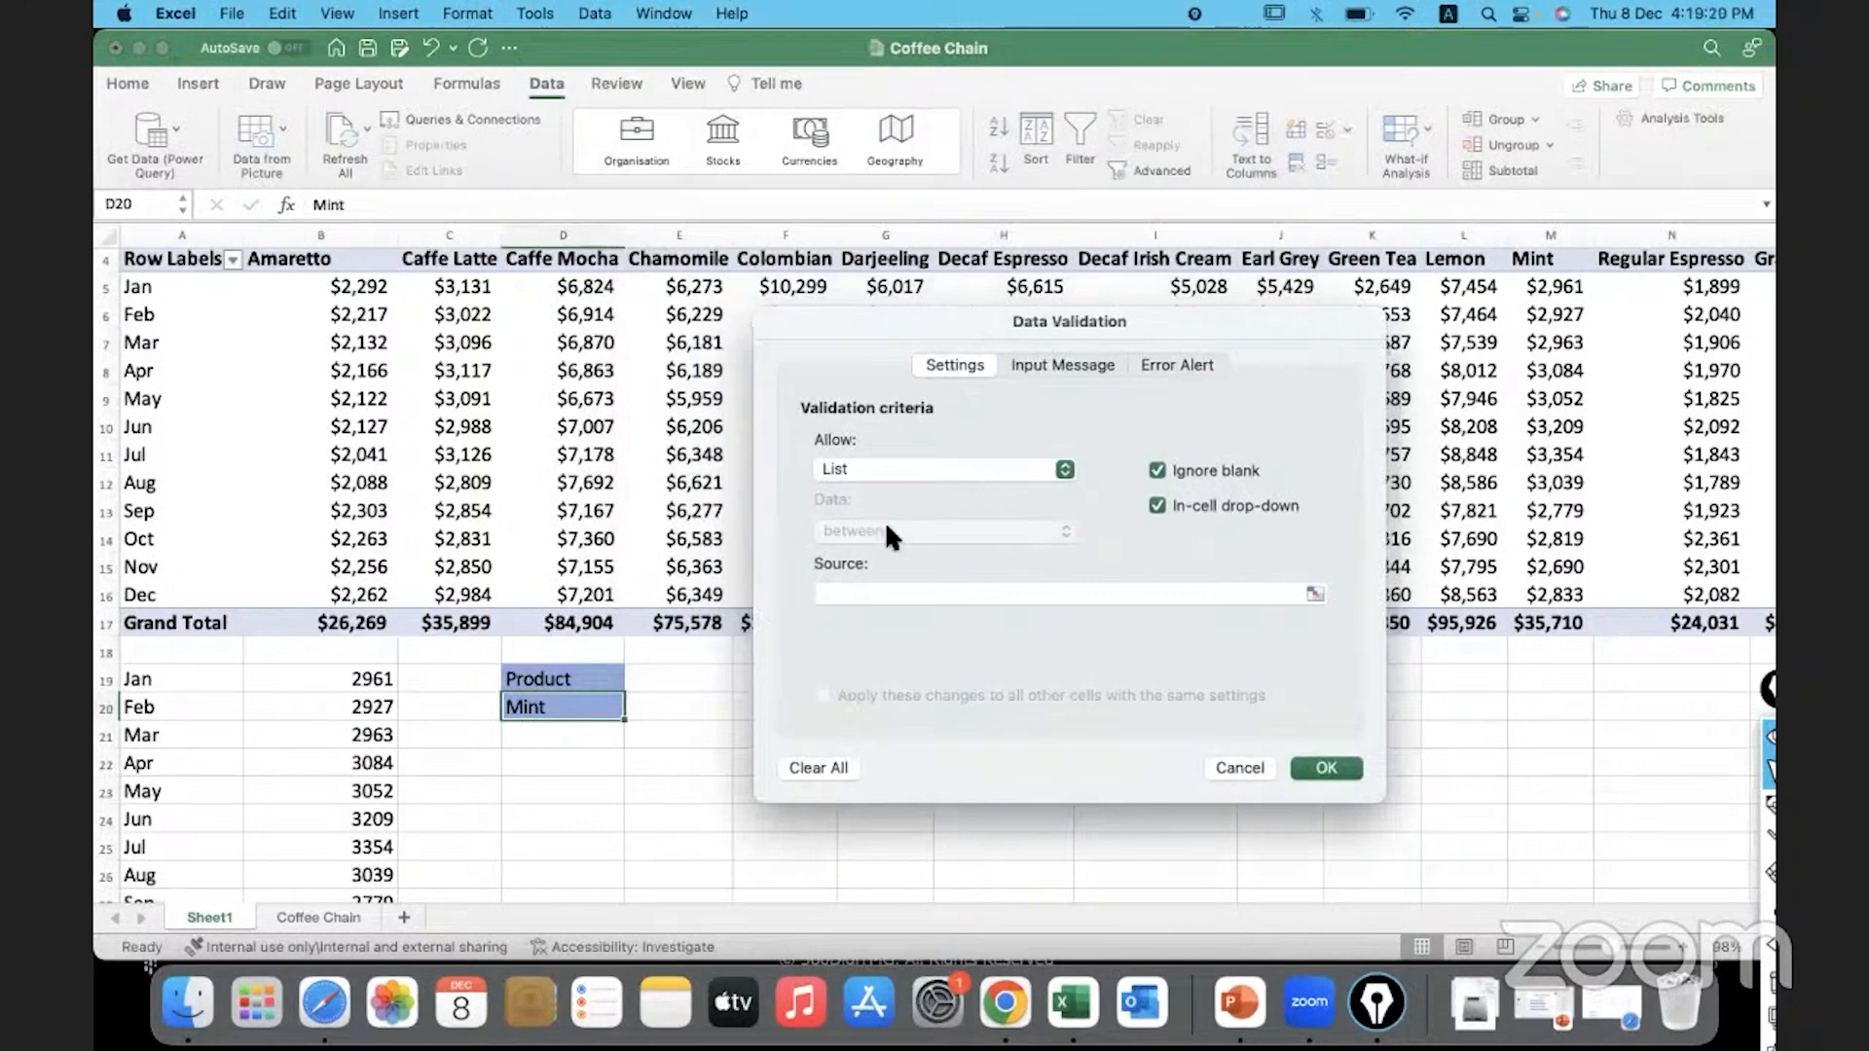
Set the validation list source to the pivot table's product headers, =$B$4:$N$4, leaving out Grand Total, and apply the rule
{"action": "left_click", "coordinate": [861, 600]}
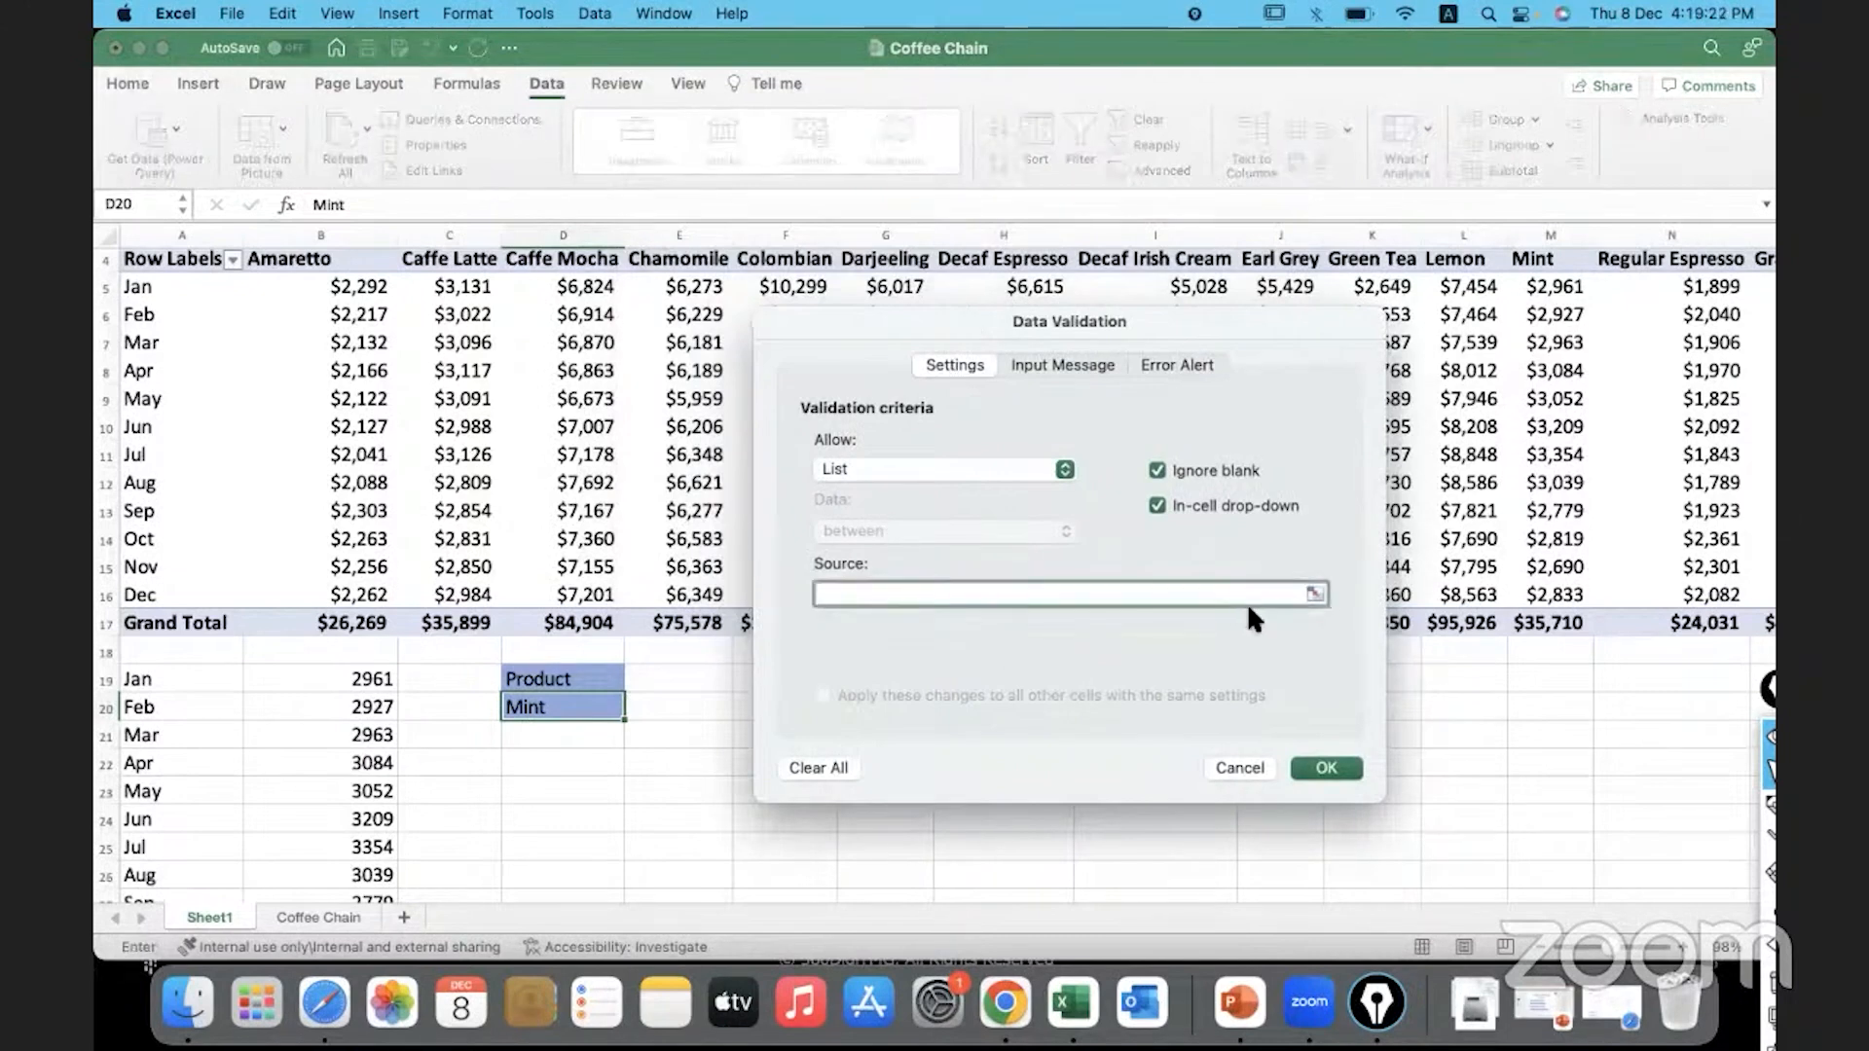
{"action": "left_click", "coordinate": [1314, 594]}
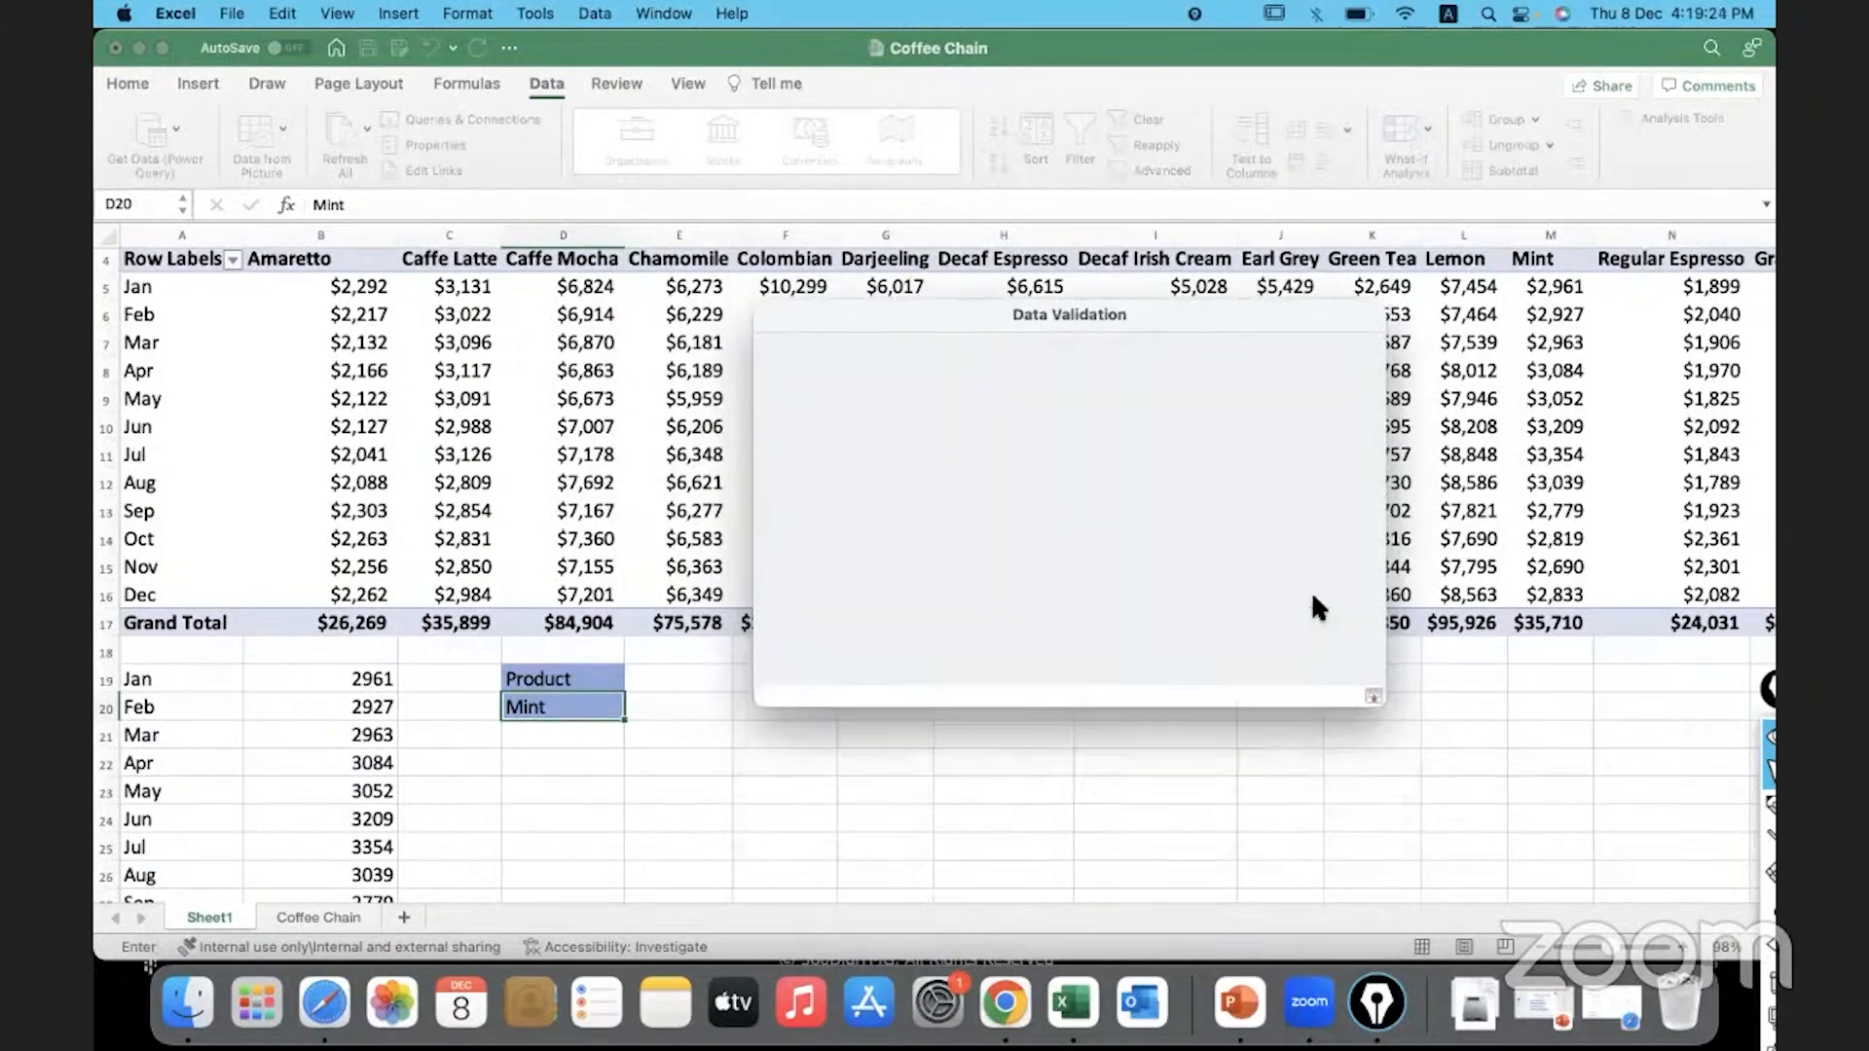
{"action": "left_click", "coordinate": [318, 261]}
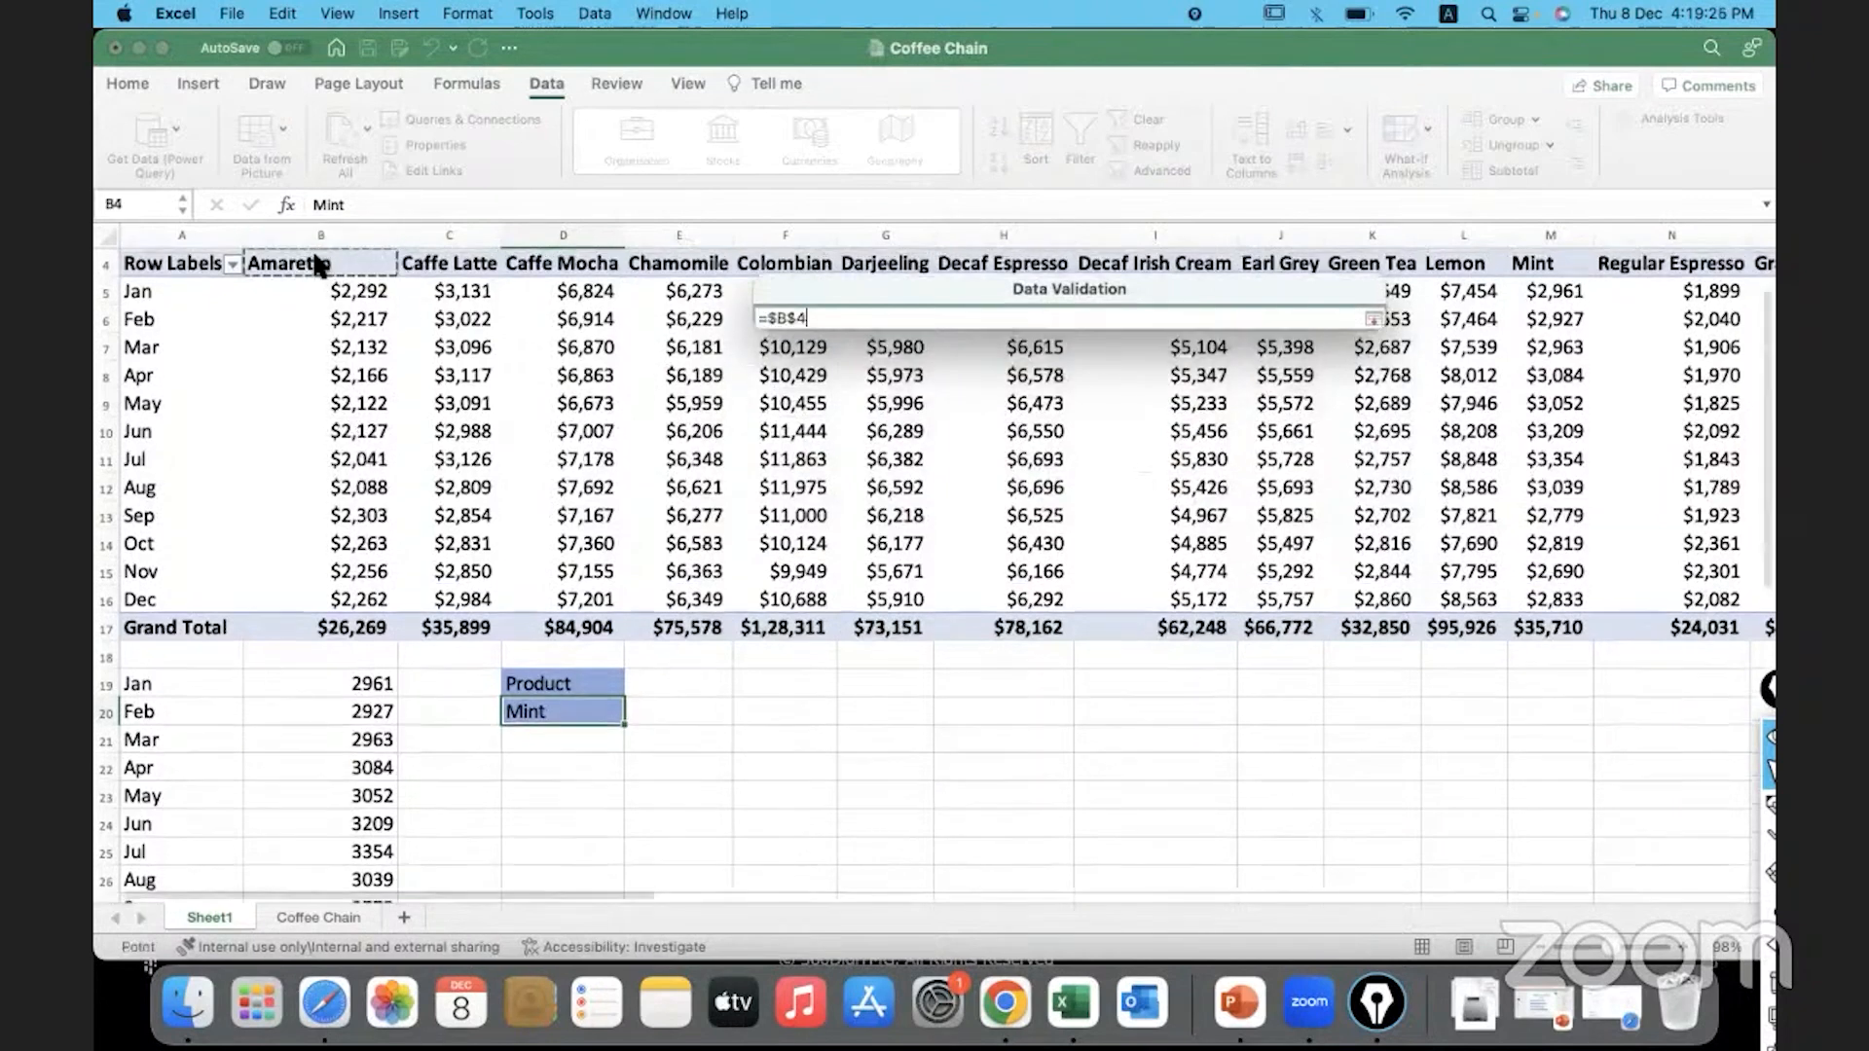
{"action": "key", "text": "shift+Right"}
{"action": "key", "text": "shift+Right"}
{"action": "key", "text": "shift+Right"}
{"action": "key", "text": "shift+Right"}
{"action": "key", "text": "shift+Right"}
{"action": "key", "text": "shift+Right"}
{"action": "key", "text": "shift+Right"}
{"action": "key", "text": "shift+Right"}
{"action": "key", "text": "shift+Right"}
{"action": "key", "text": "shift+Right"}
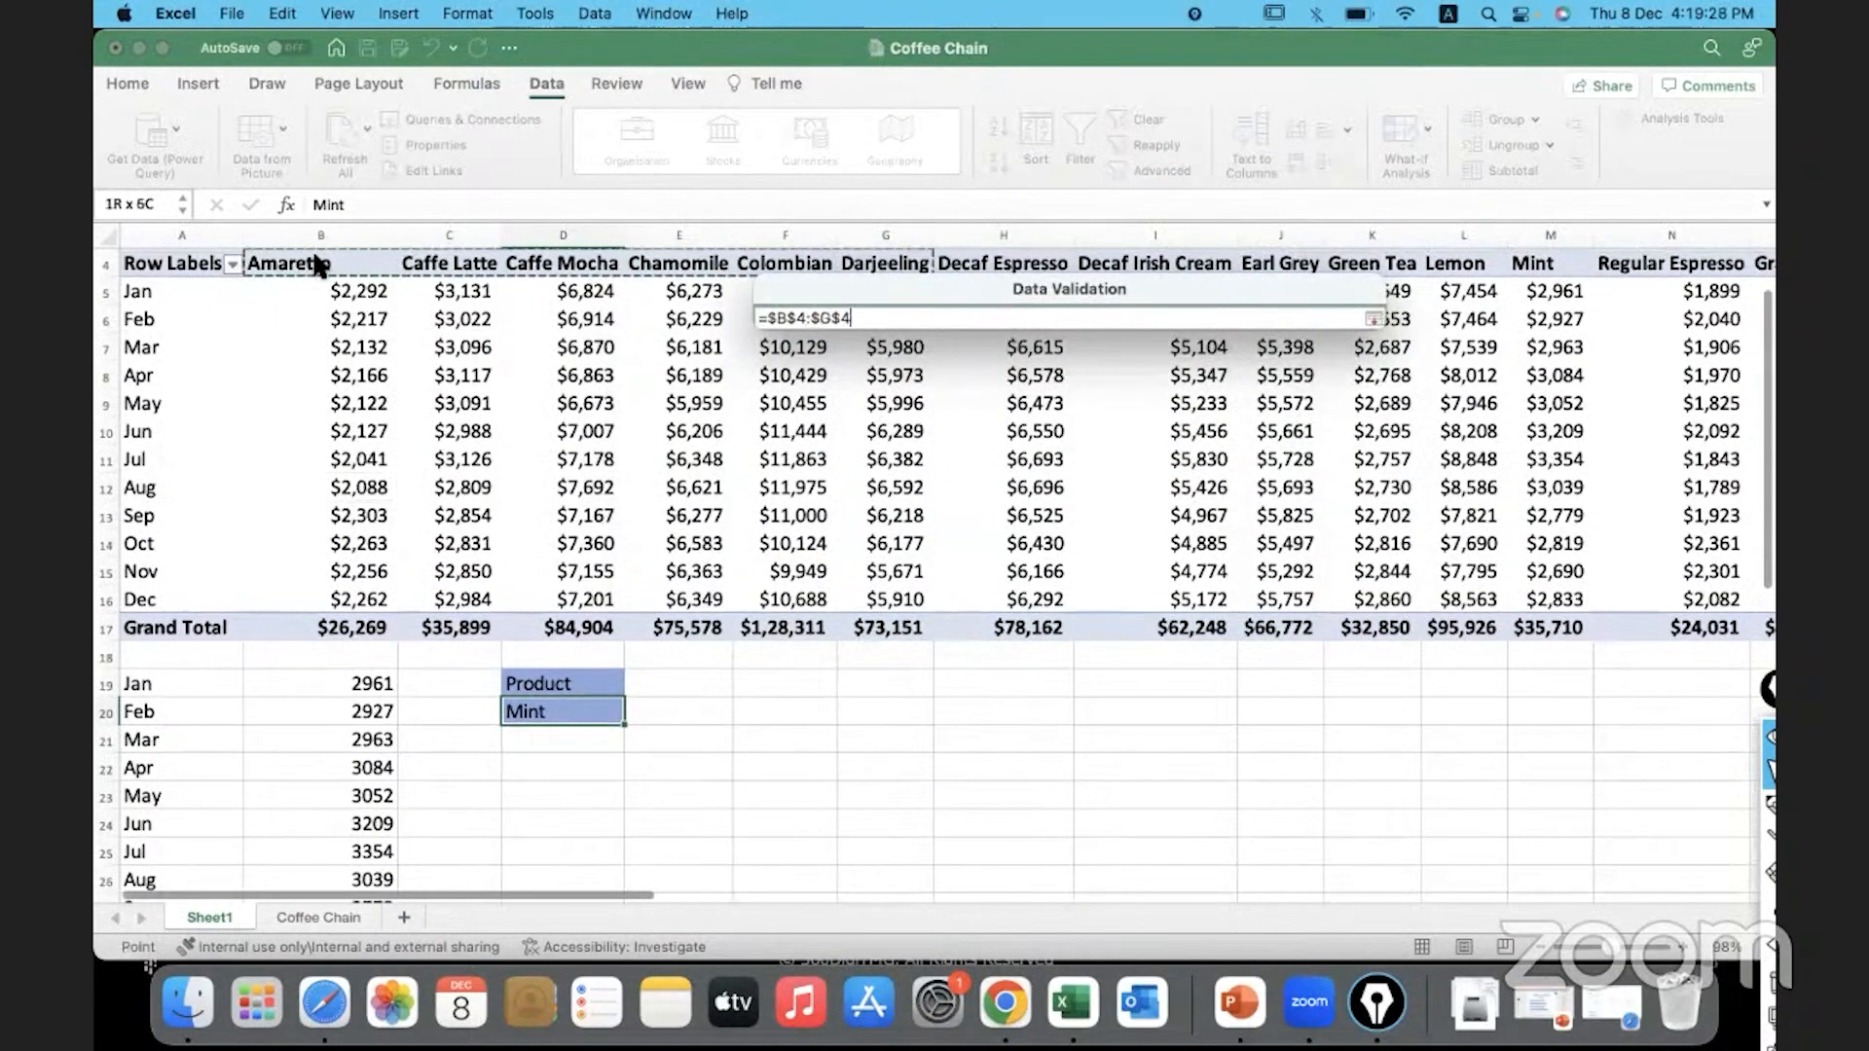
{"action": "key", "text": "shift+Right"}
{"action": "key", "text": "shift+Right"}
{"action": "key", "text": "shift+Right"}
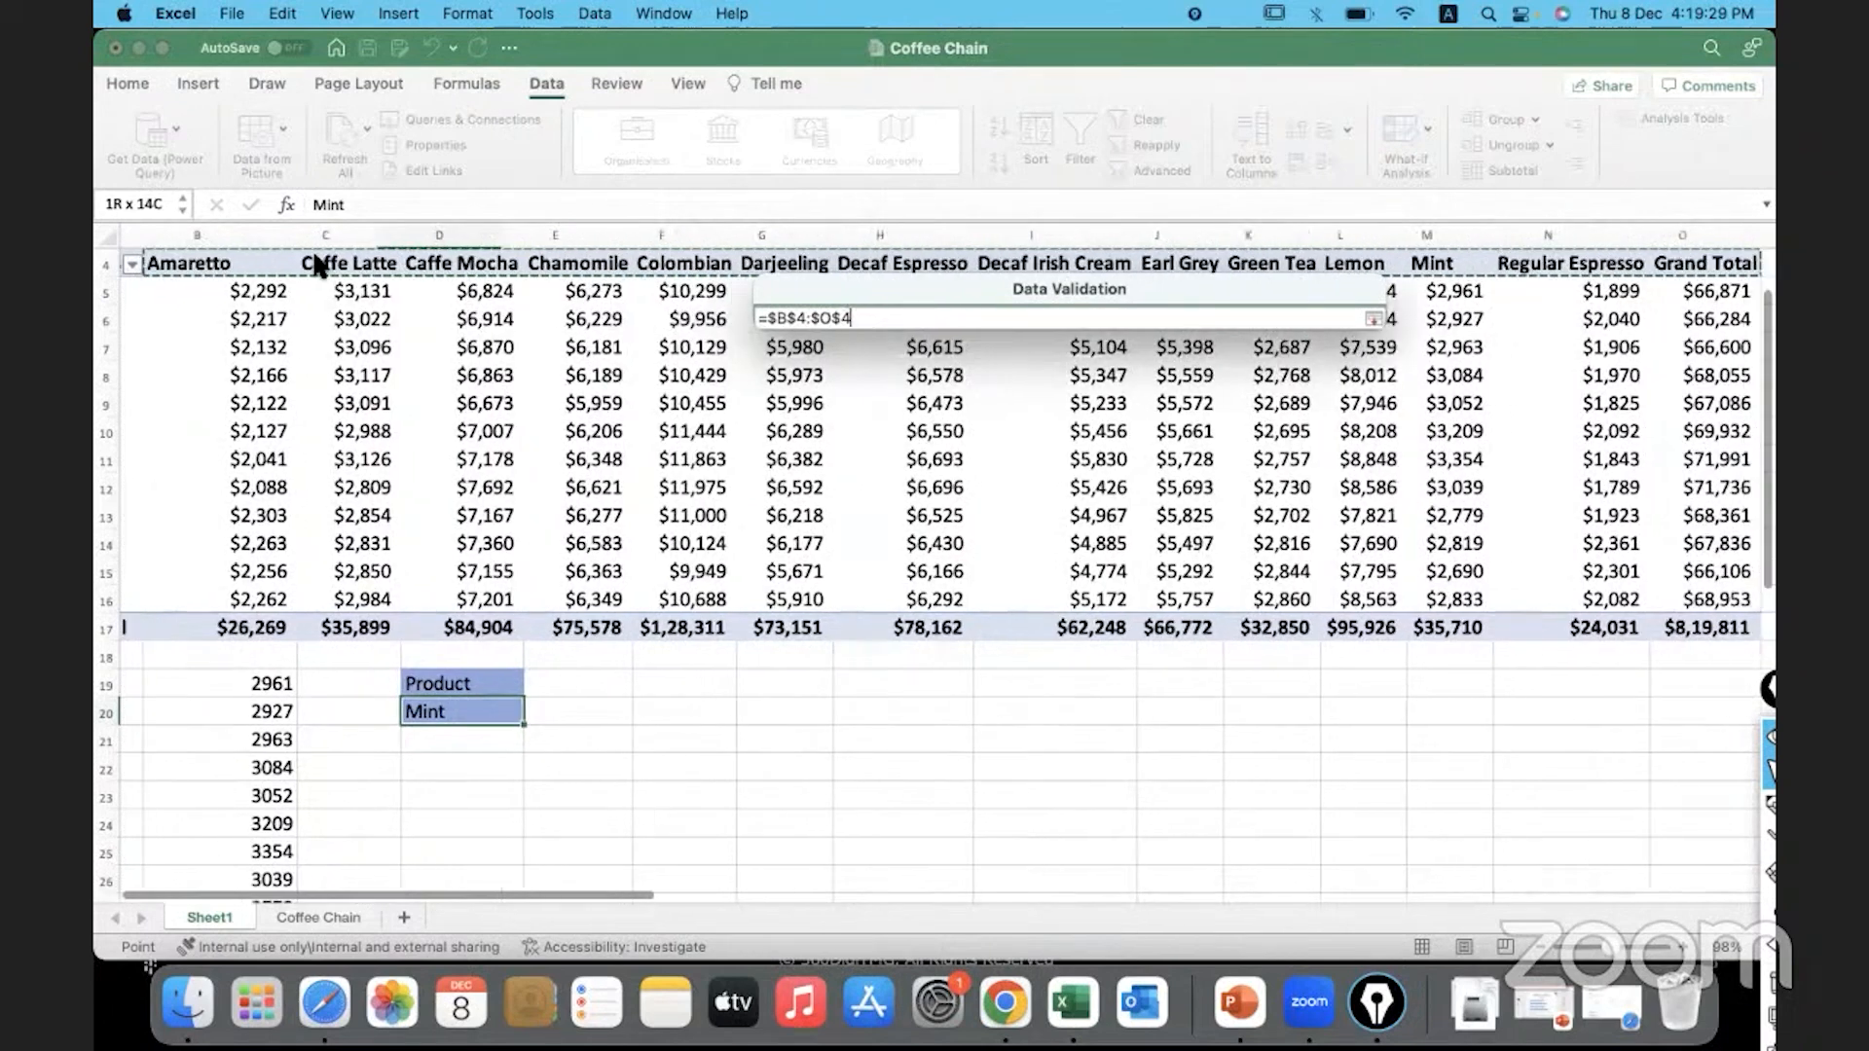
{"action": "key", "text": "shift+Left"}
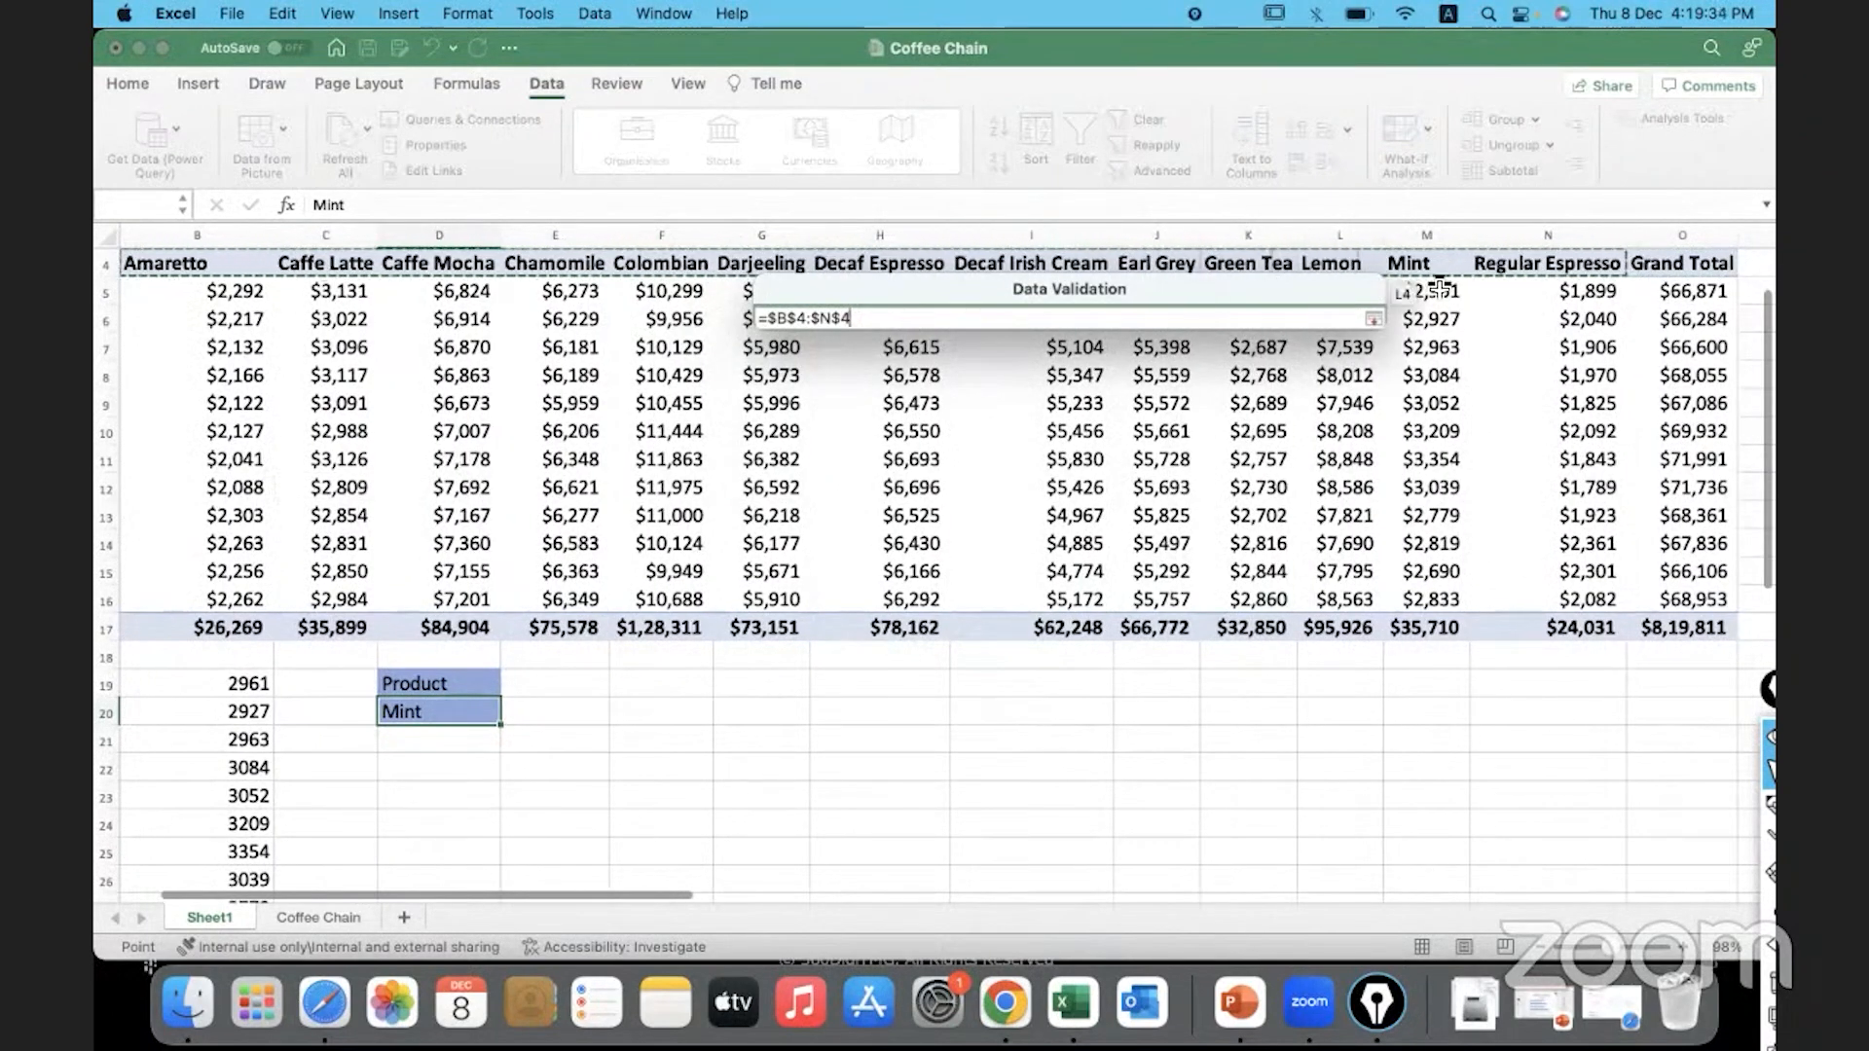
{"action": "left_click", "coordinate": [1375, 318]}
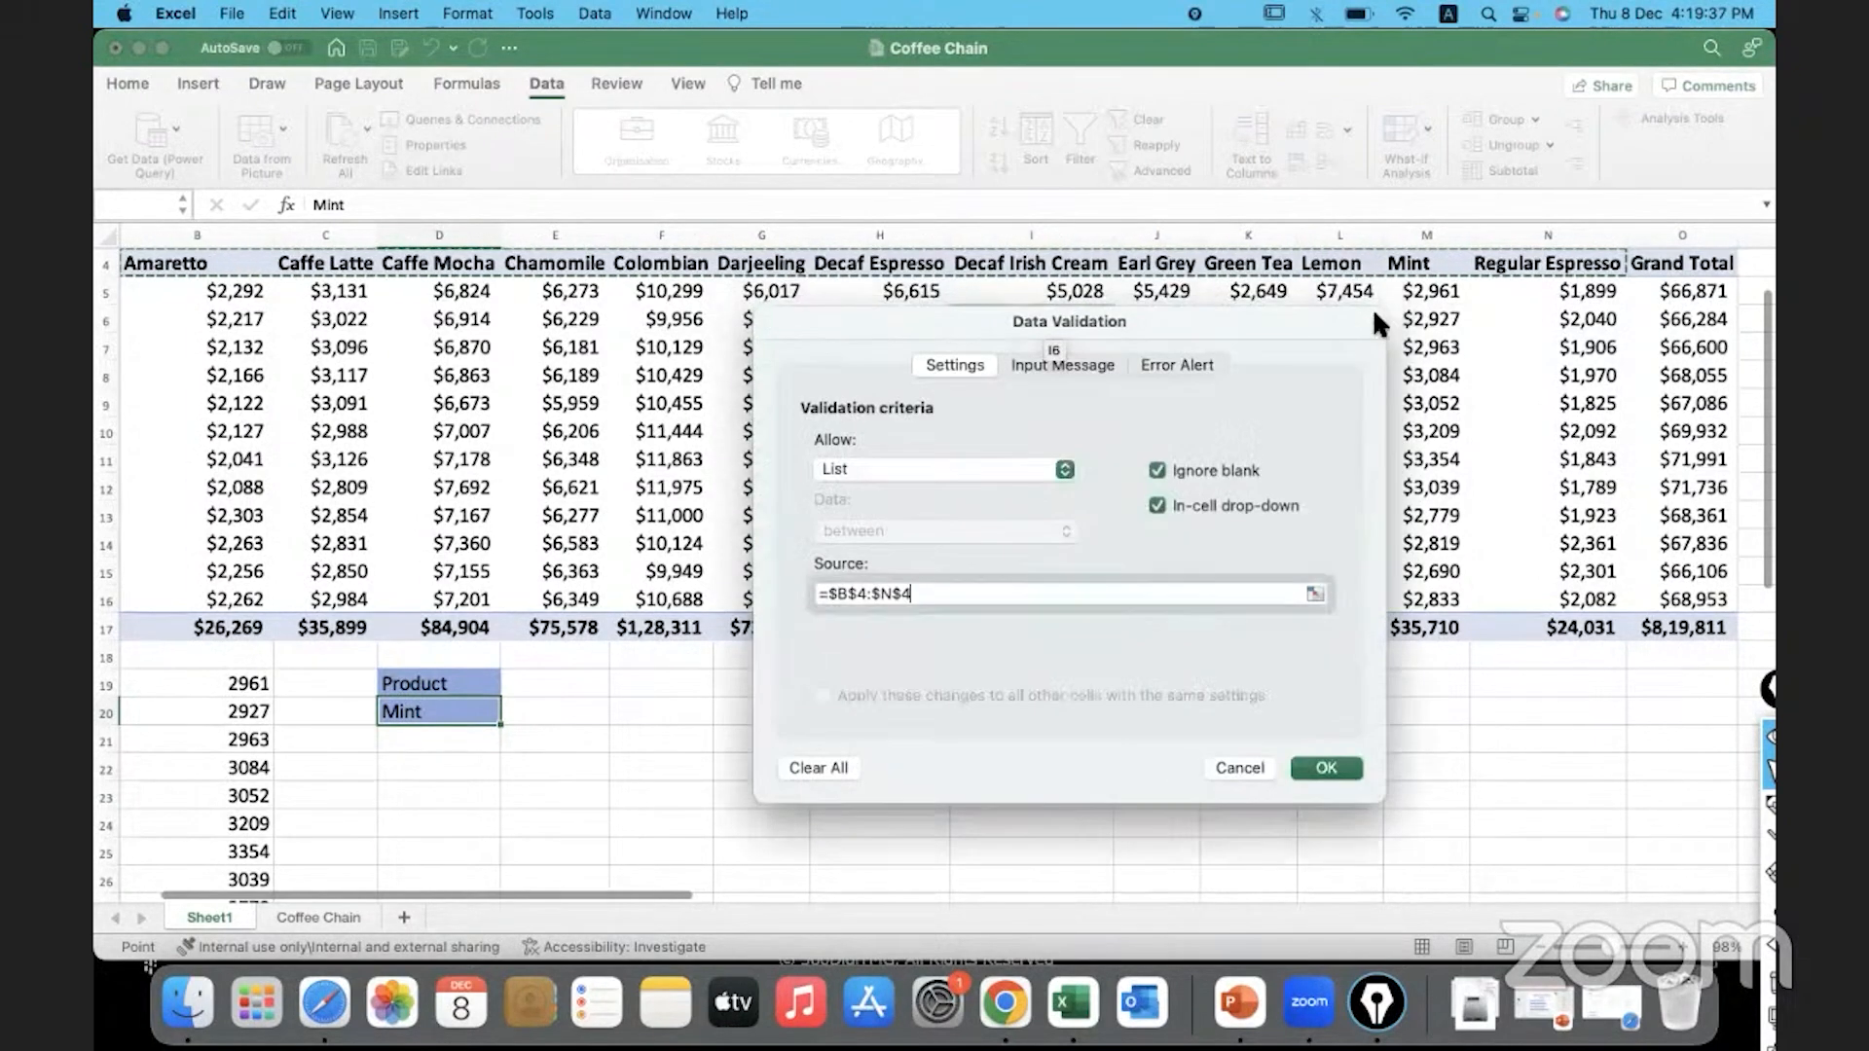
{"action": "left_click", "coordinate": [1328, 769]}
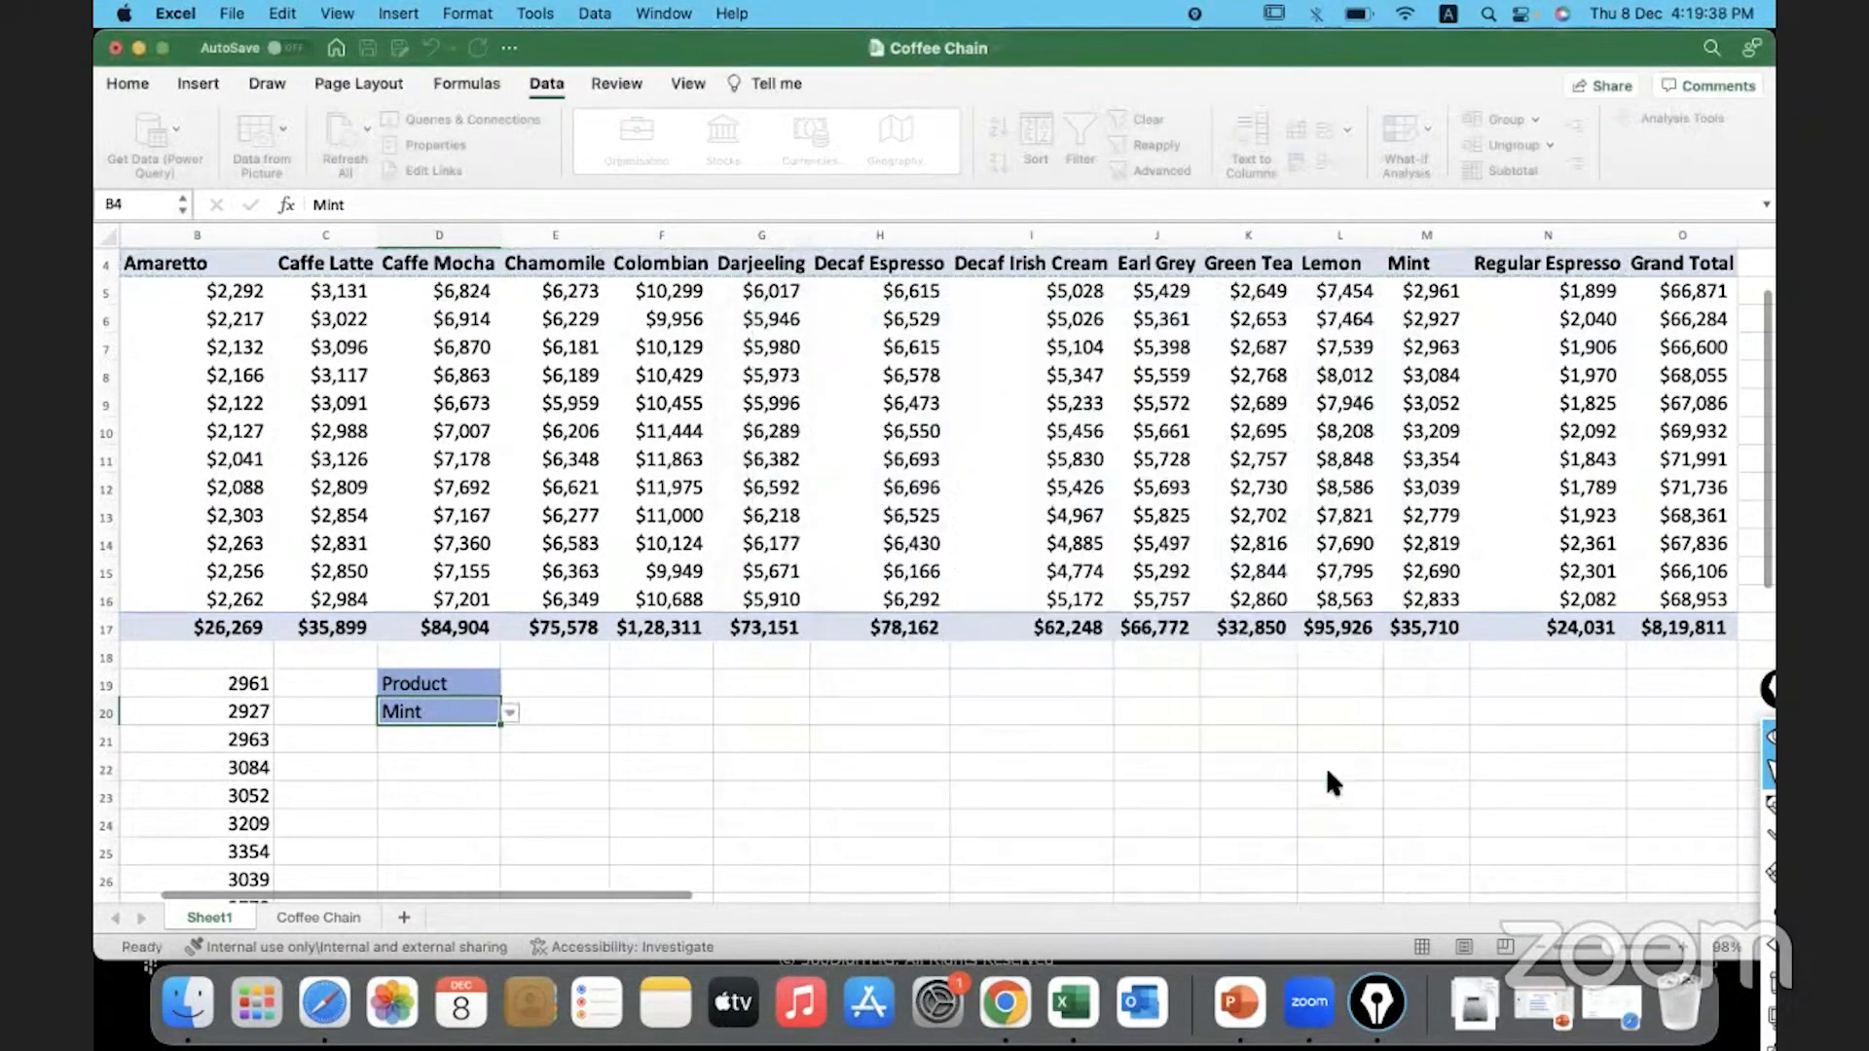
Choose Amaretto from the product drop-down list in D20 and compare the monthly formula results with the pivot table's Amaretto column
{"action": "left_click", "coordinate": [509, 713]}
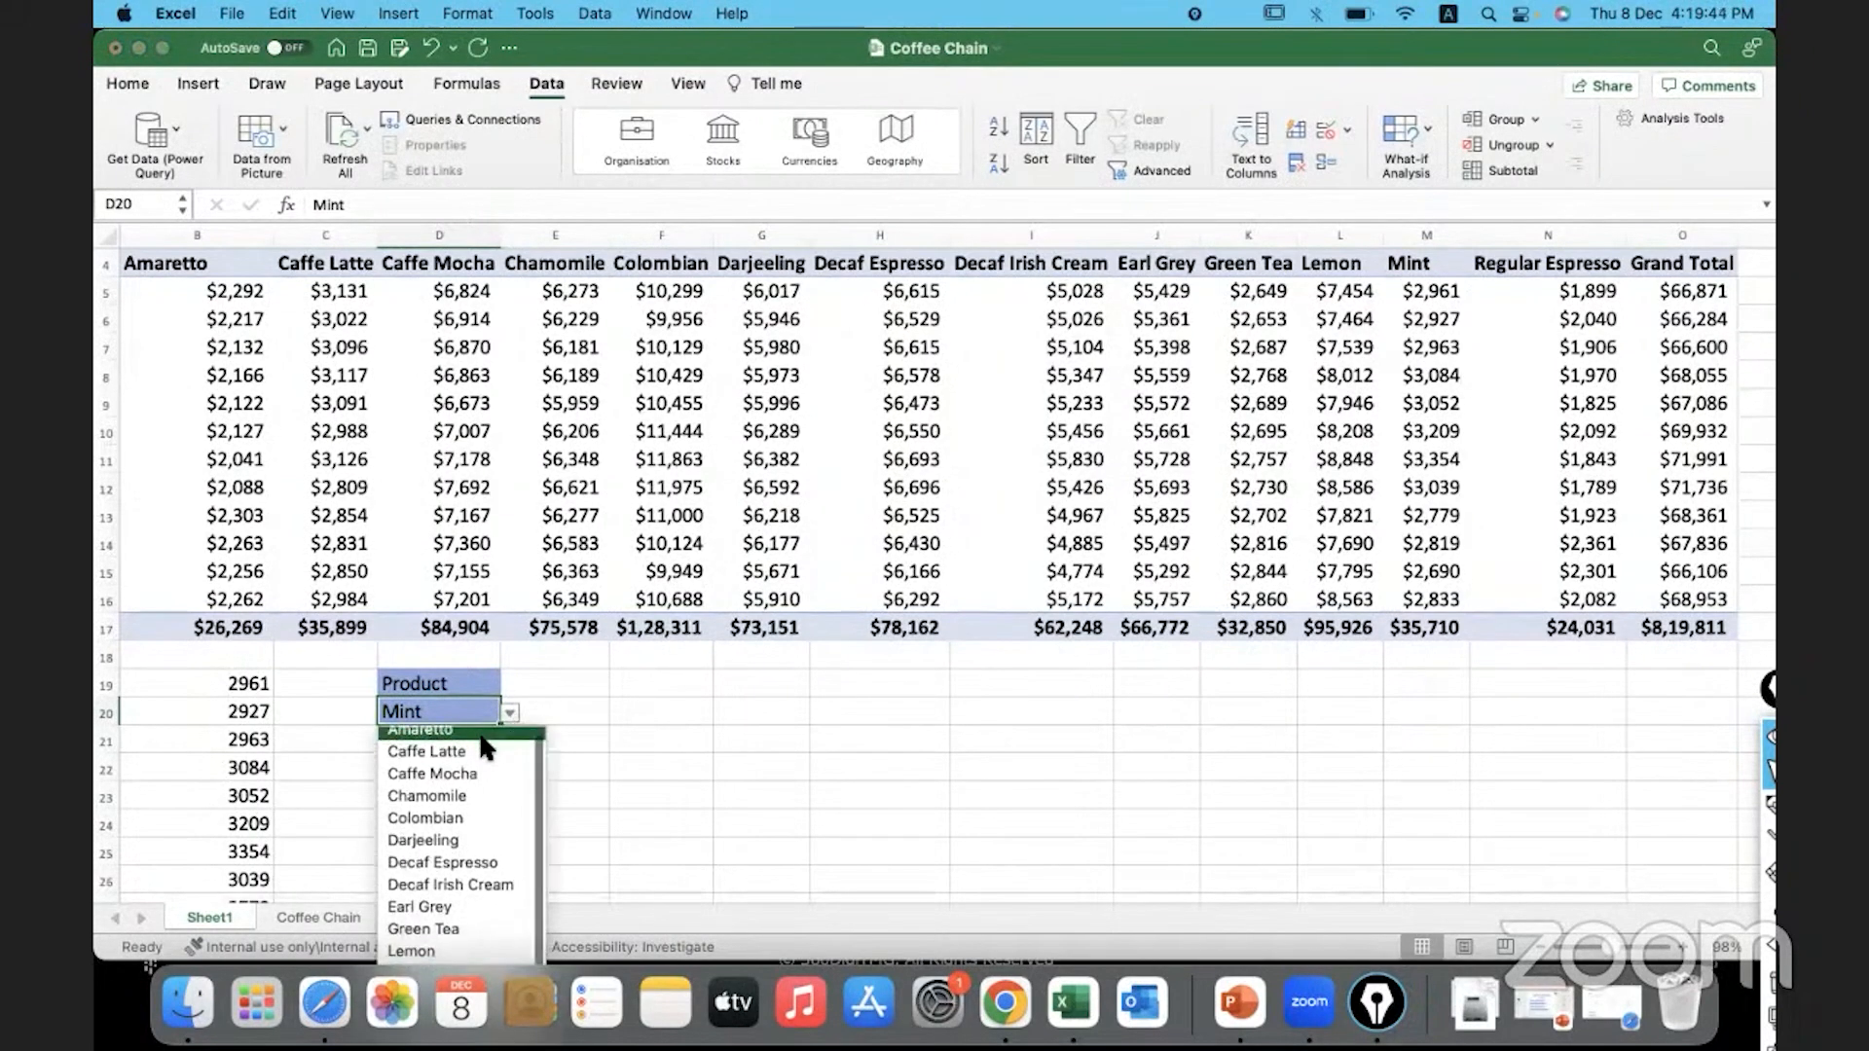
{"action": "left_click", "coordinate": [482, 739]}
{"action": "scroll", "coordinate": [479, 732], "scroll_direction": "left", "scroll_amount": 3}
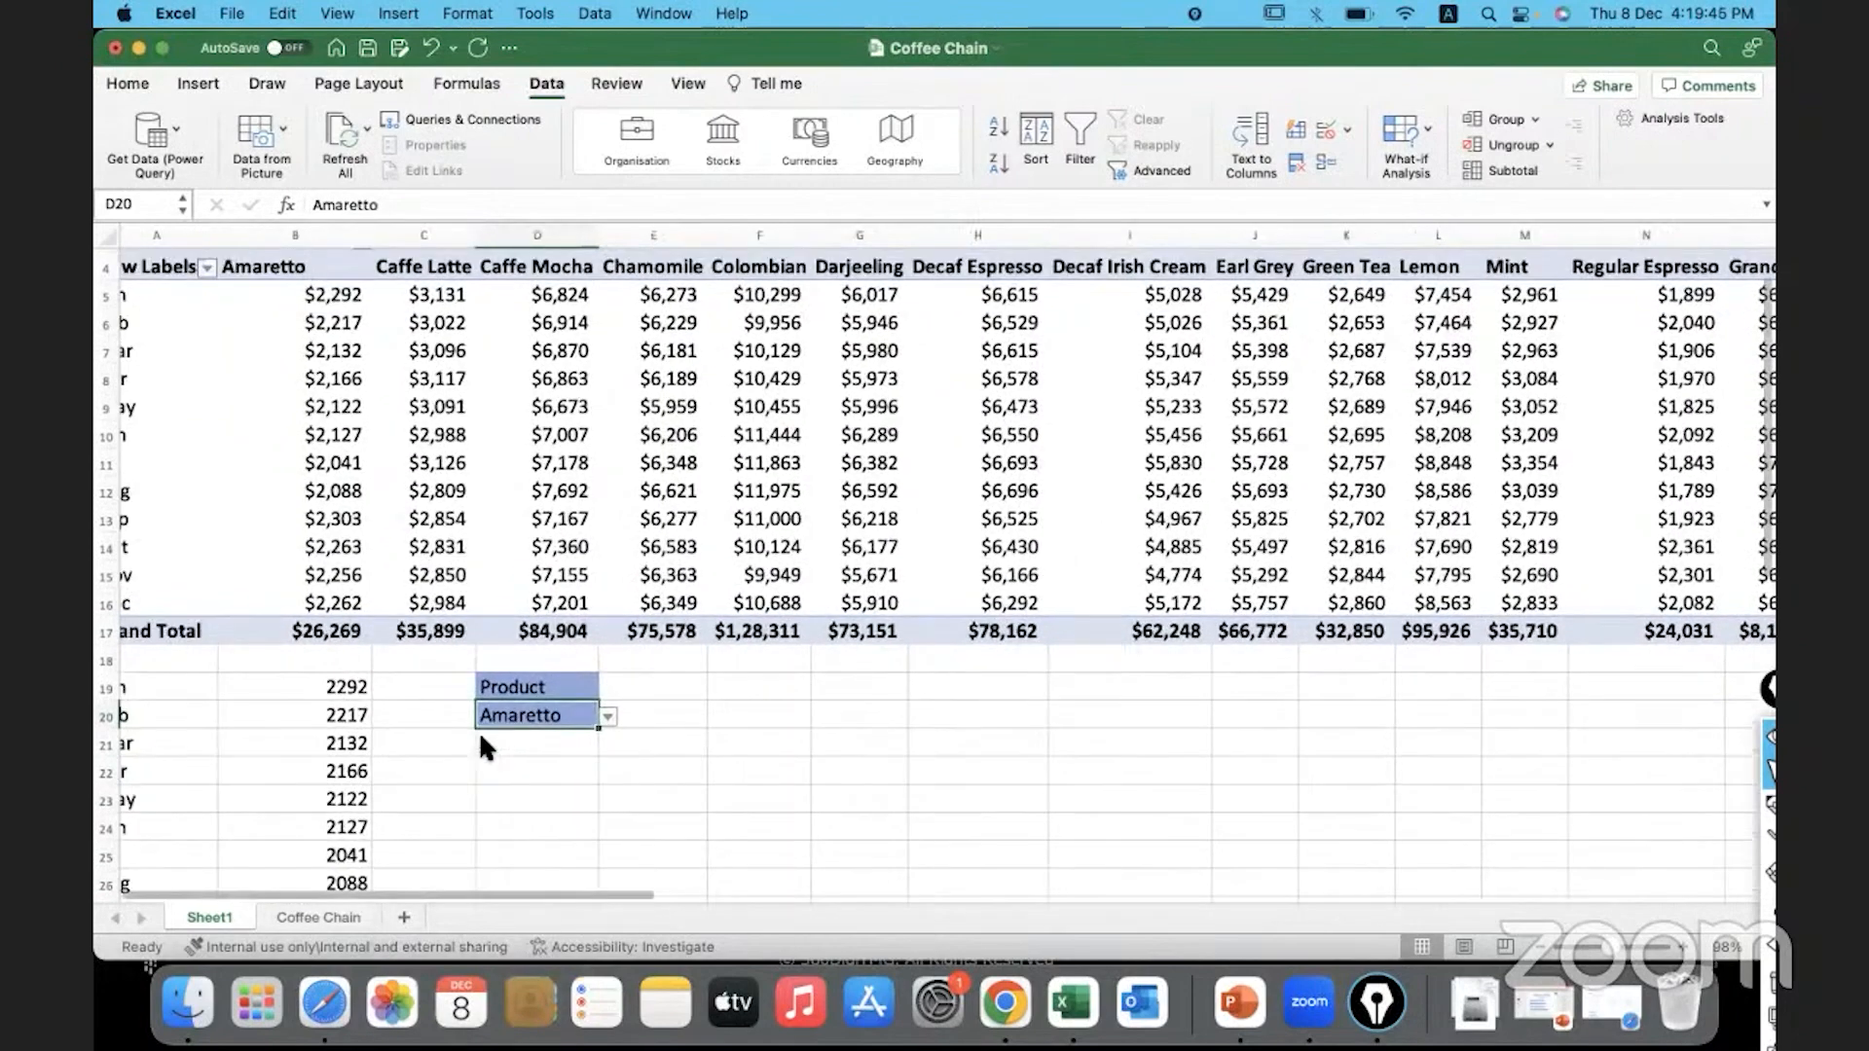
{"action": "scroll", "coordinate": [479, 732], "scroll_direction": "down", "scroll_amount": 2}
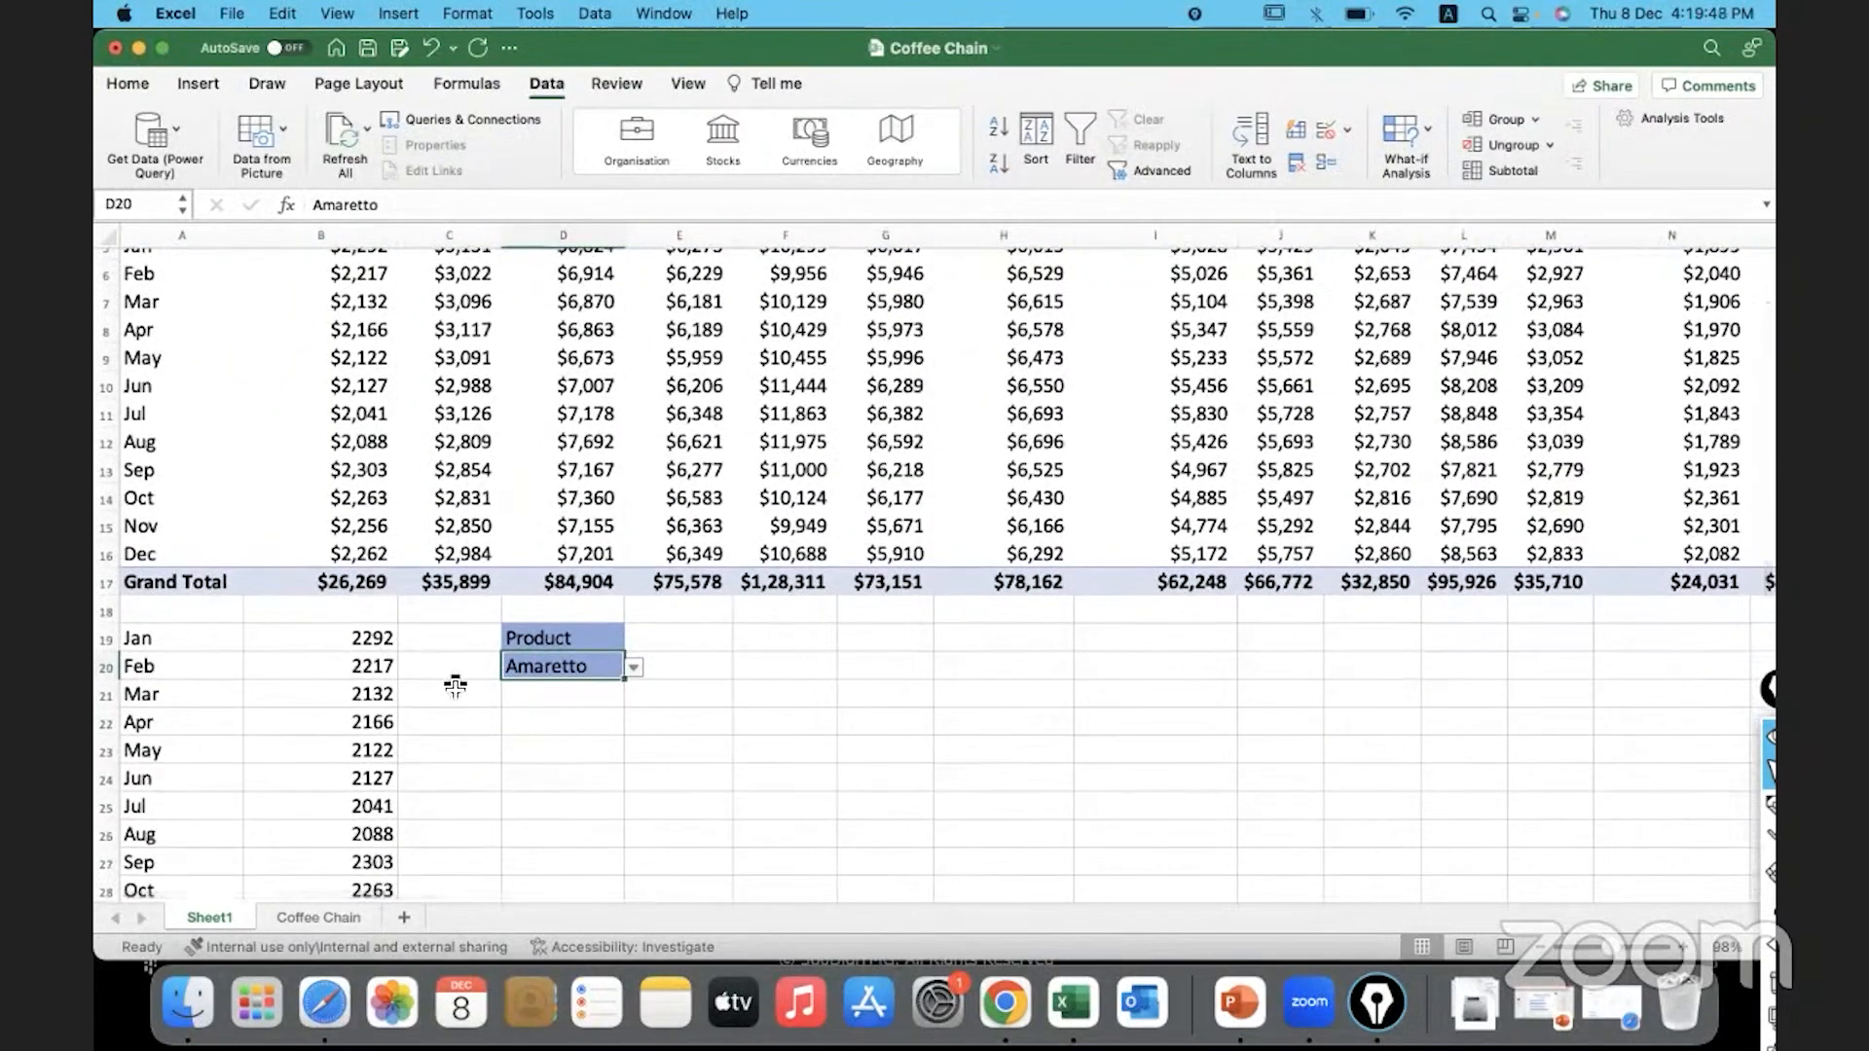
{"action": "scroll", "coordinate": [451, 680], "scroll_direction": "up", "scroll_amount": 1}
{"action": "left_click_drag", "start_coordinate": [349, 283], "coordinate": [348, 504]}
{"action": "left_click_drag", "start_coordinate": [341, 670], "coordinate": [335, 843]}
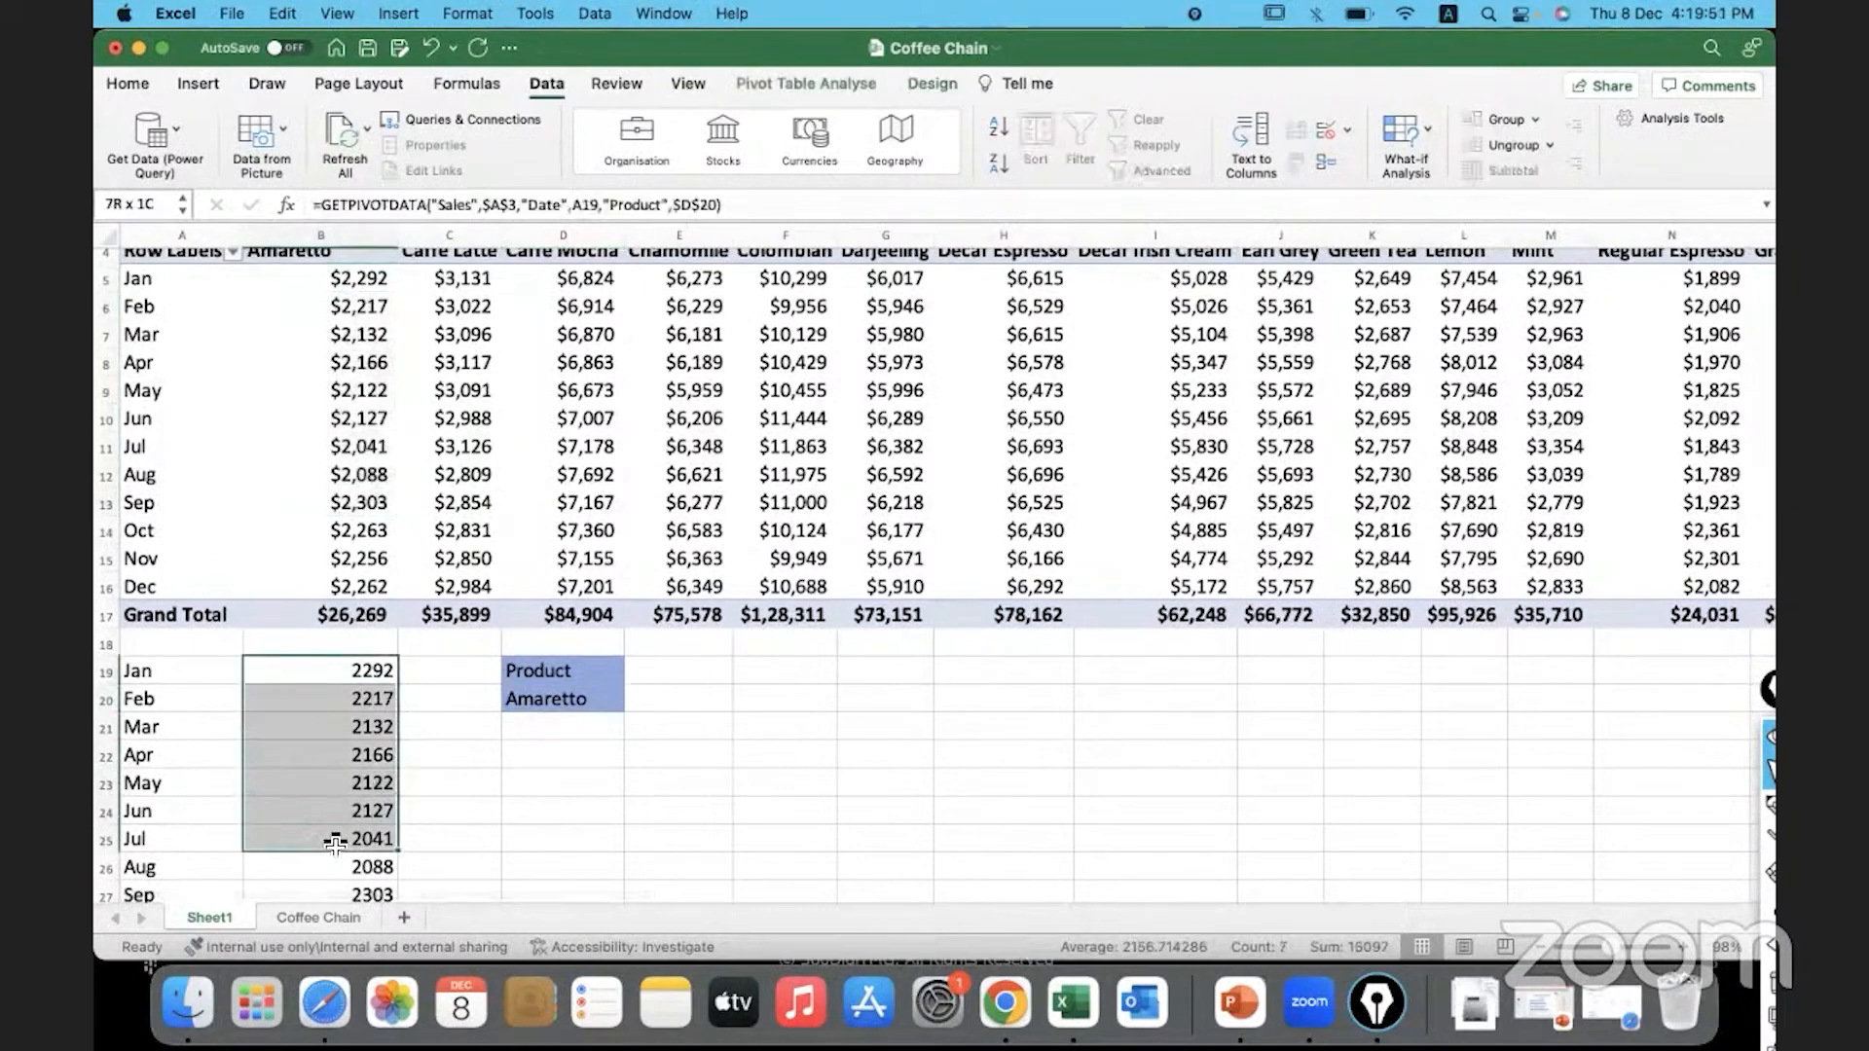
Switch the product in D20 to Caffe Mocha using its drop-down list and compare the monthly results with the pivot table's Caffe Mocha column
{"action": "left_click", "coordinate": [601, 709]}
{"action": "left_click", "coordinate": [631, 703]}
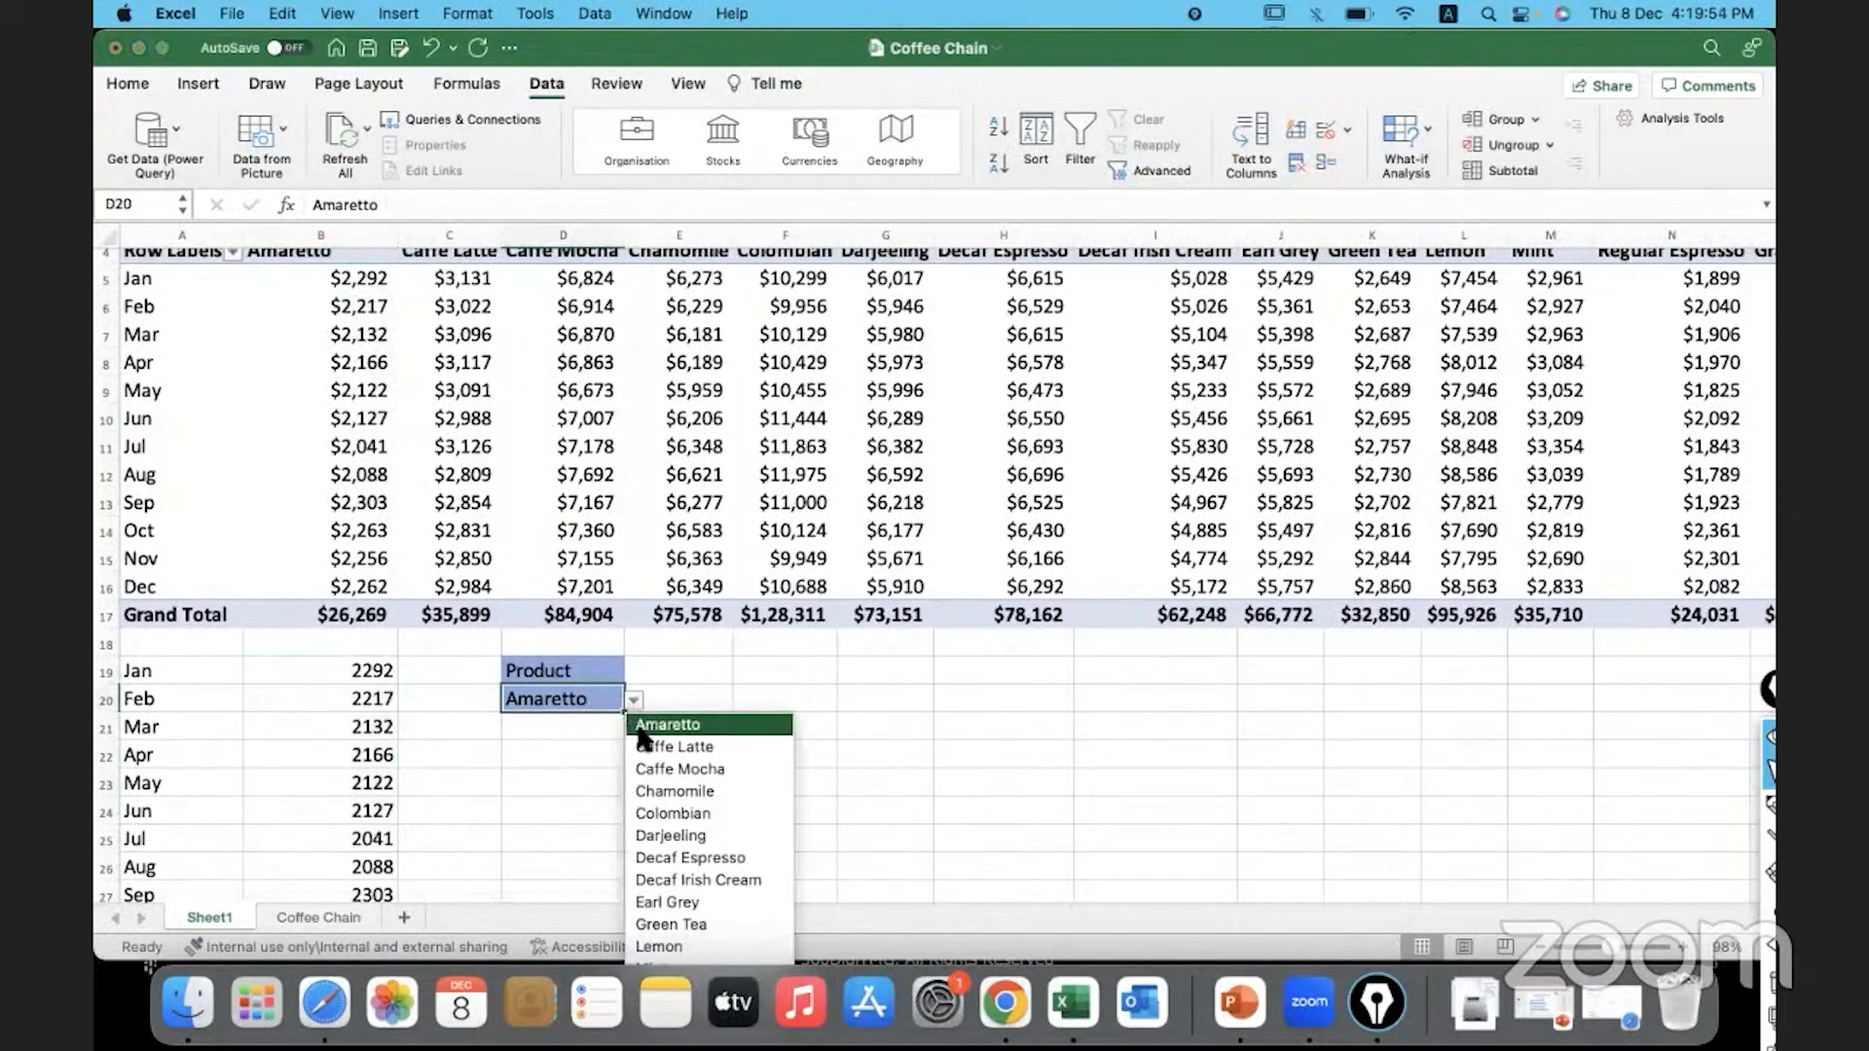
{"action": "left_click", "coordinate": [650, 769]}
{"action": "left_click_drag", "start_coordinate": [380, 672], "coordinate": [380, 840]}
{"action": "left_click_drag", "start_coordinate": [584, 278], "coordinate": [584, 530]}
{"action": "left_click_drag", "start_coordinate": [368, 672], "coordinate": [380, 839]}
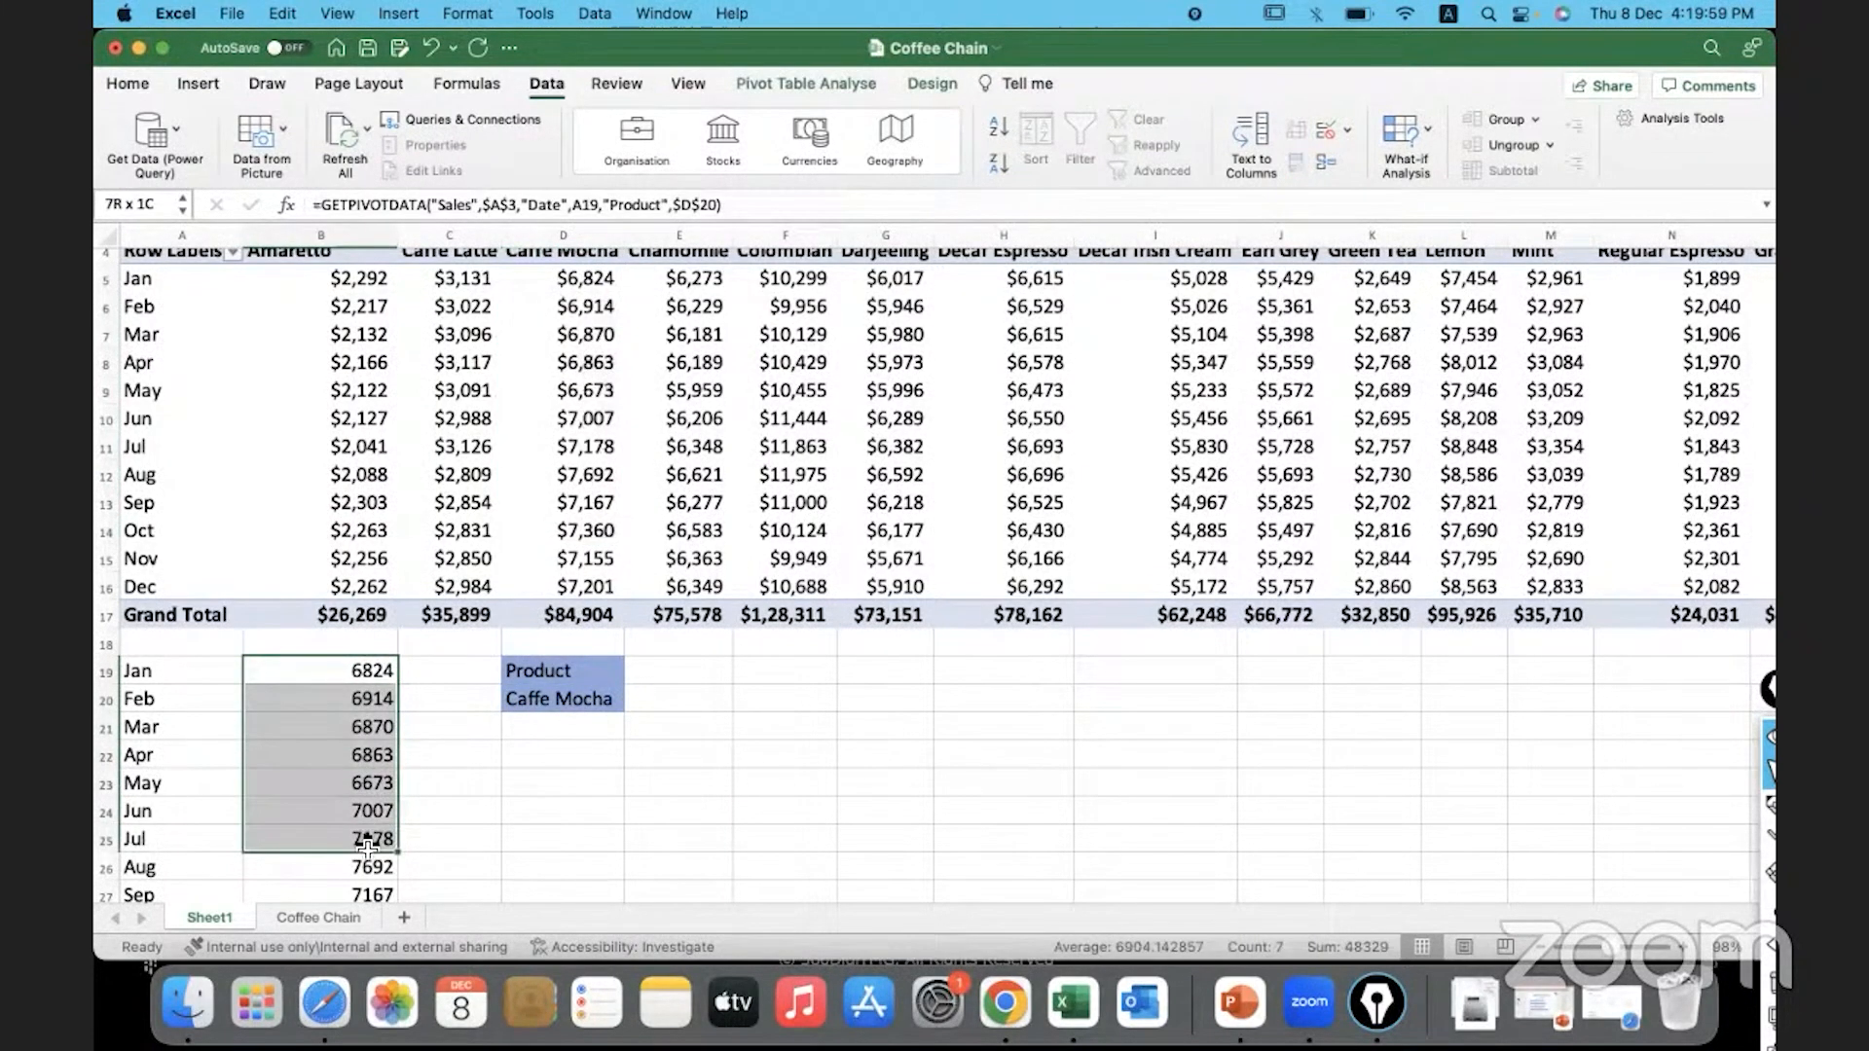
{"action": "left_click", "coordinate": [602, 794]}
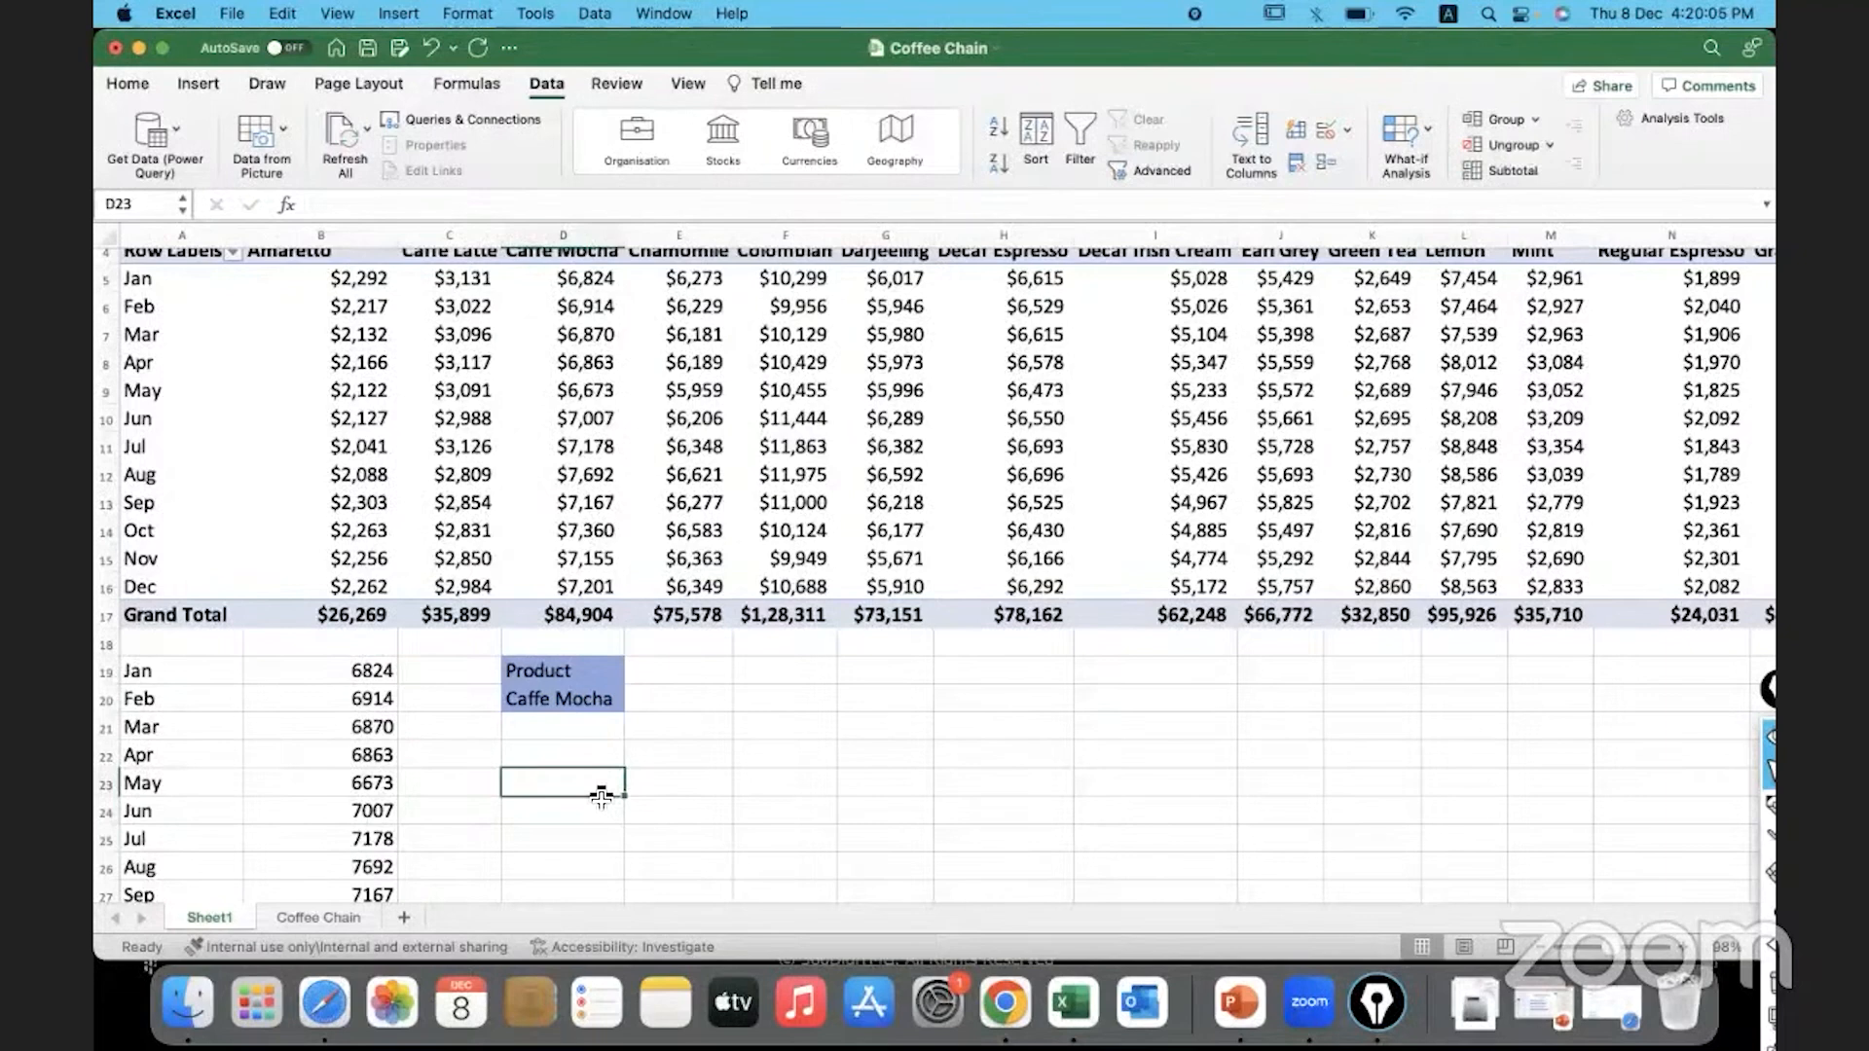
{"action": "scroll", "coordinate": [602, 796], "scroll_direction": "up", "scroll_amount": 1}
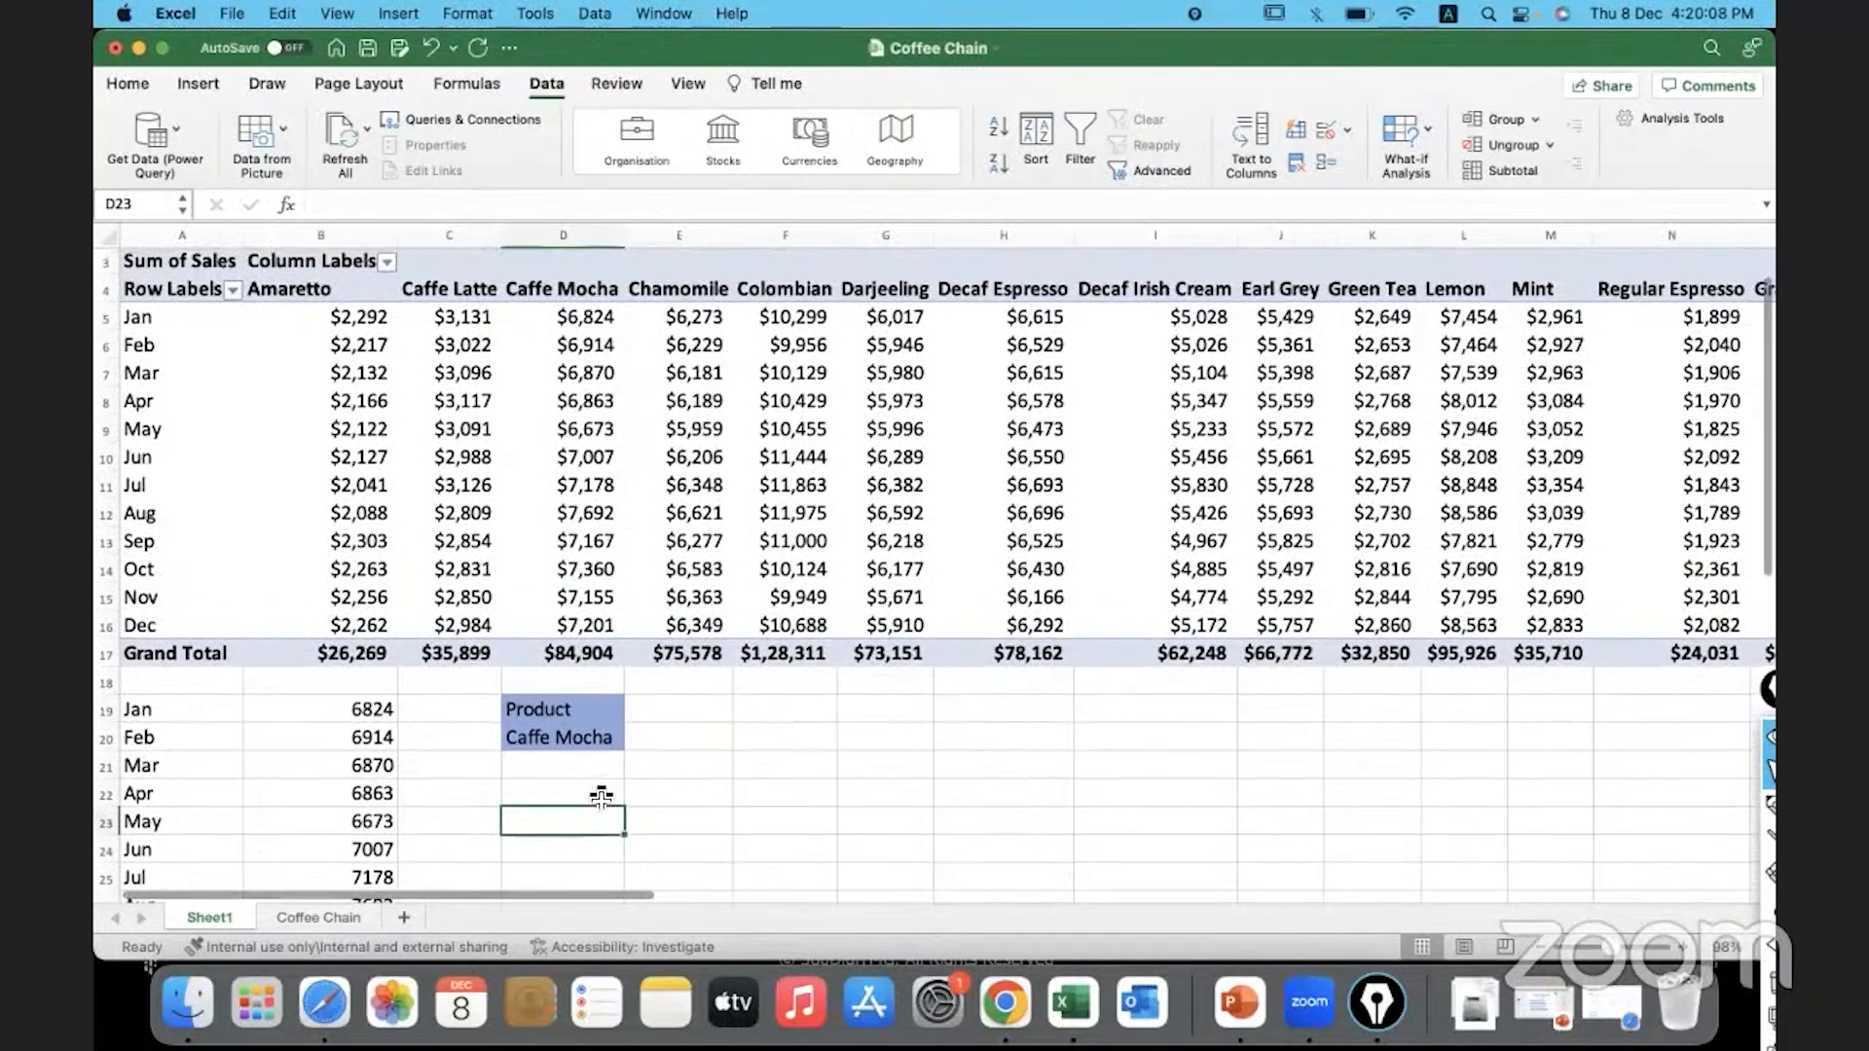